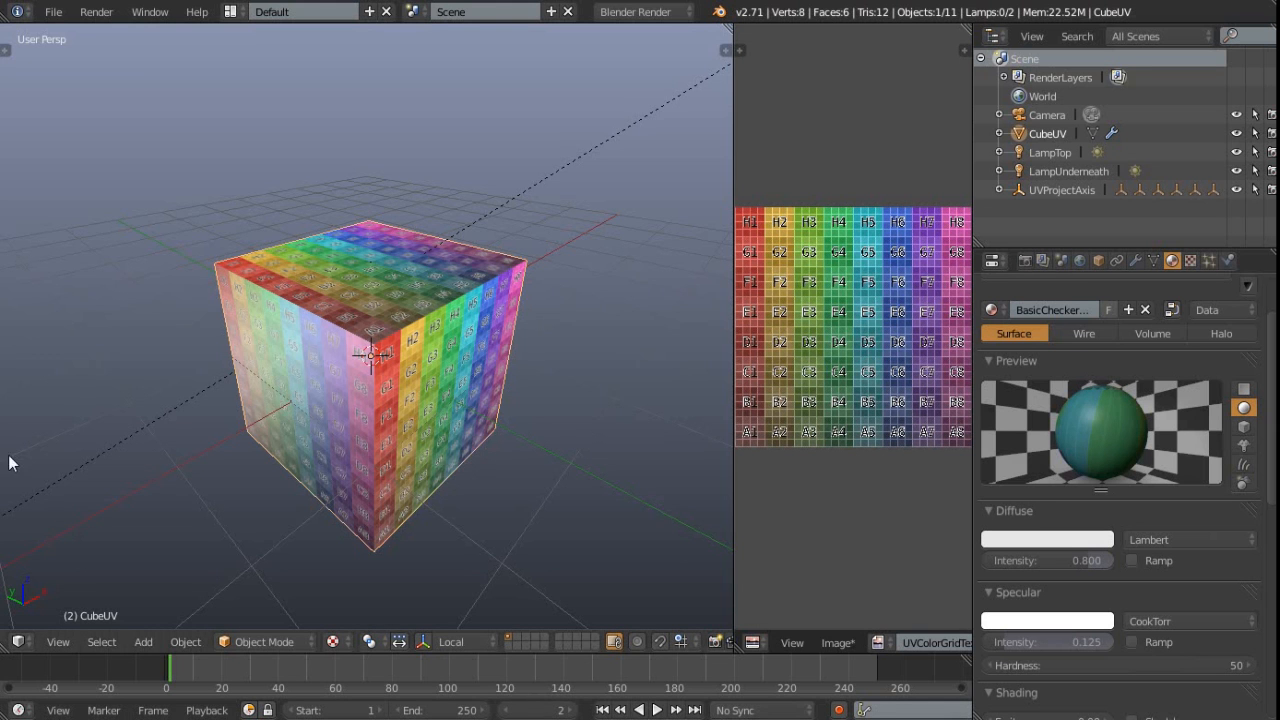
# Enter Edit Mode on CubeUV and extrude the cube's top face upward into a second block.
pyautogui.moveTo(344, 362); pyautogui.dragTo(380, 390, button='middle')
pyautogui.press('Tab')
pyautogui.press('e')
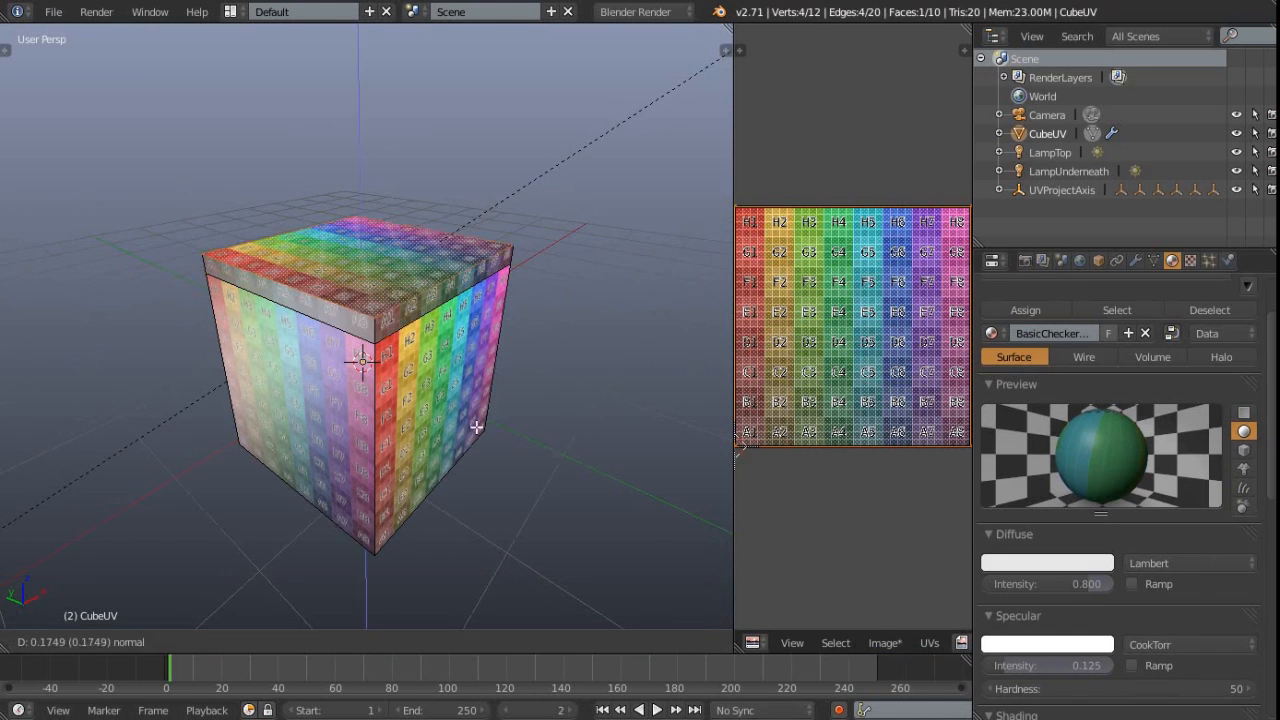
pyautogui.click(470, 321)
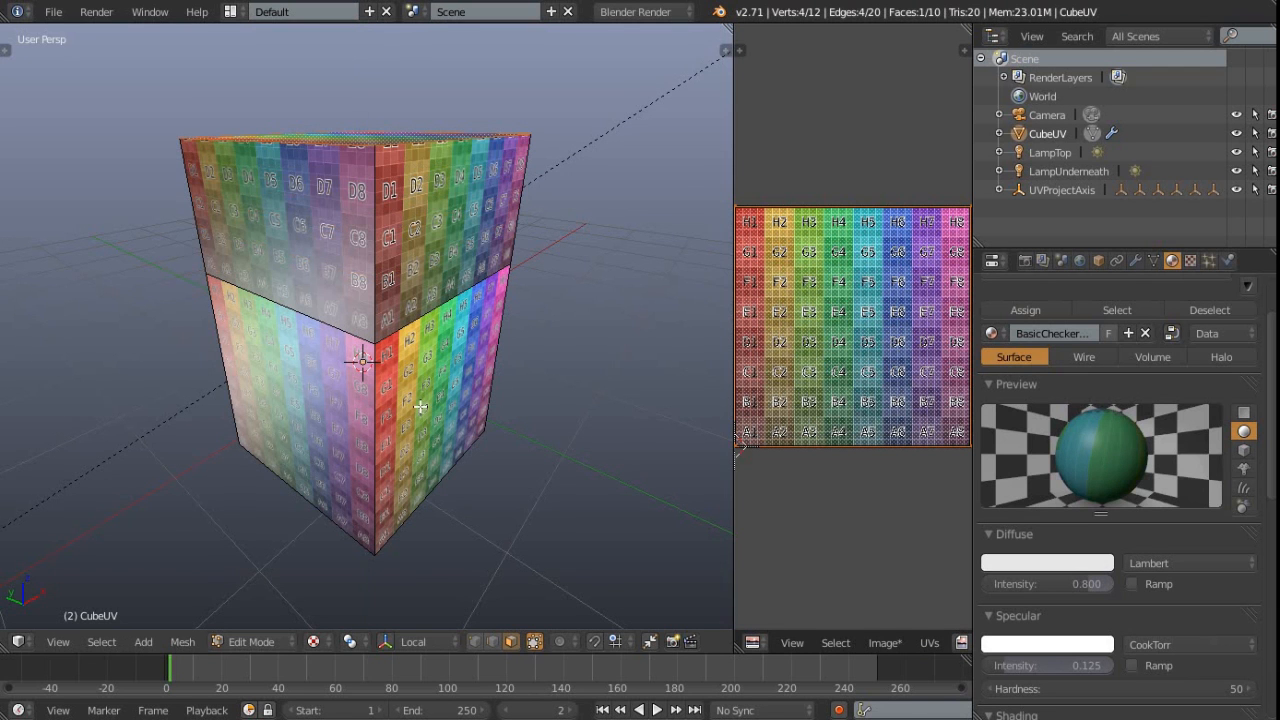
pyautogui.moveTo(421, 406); pyautogui.dragTo(463, 383, button='middle')
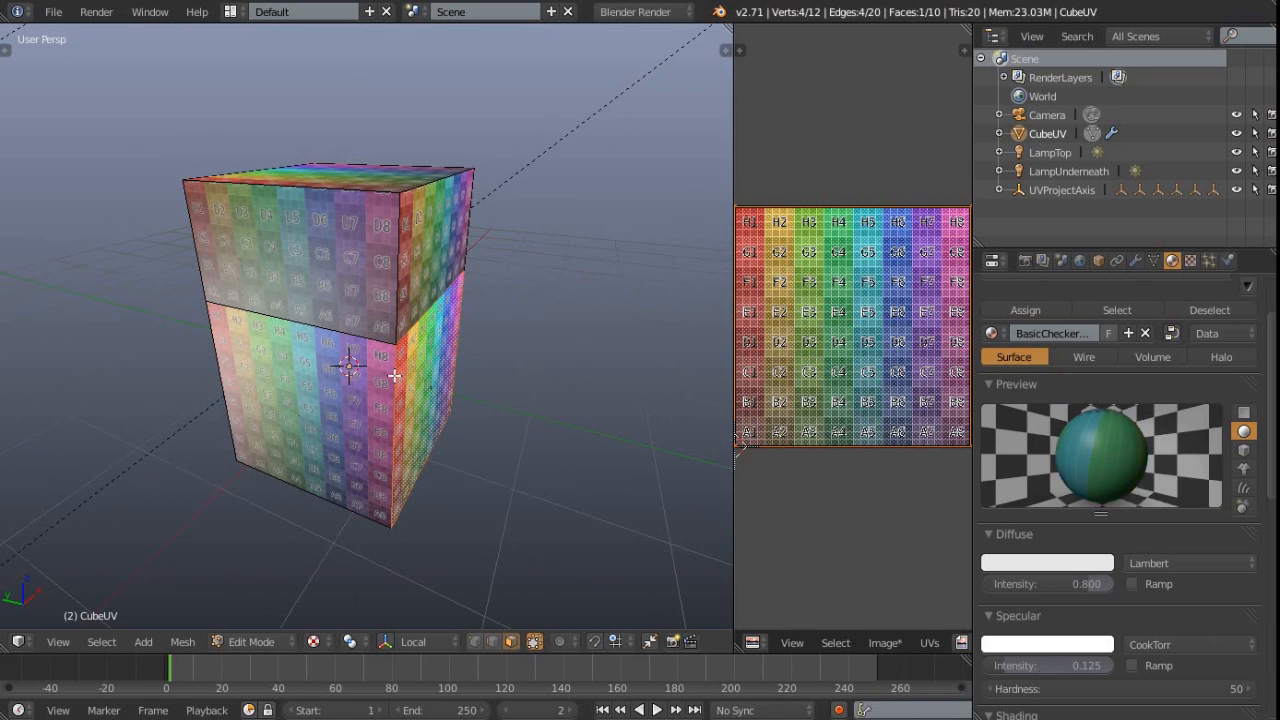
# Extrude one side face of the lower block outward to form an L-shaped model with a step.
pyautogui.press('e')
pyautogui.click(510, 388)
pyautogui.moveTo(500, 387); pyautogui.dragTo(396, 400, button='middle')
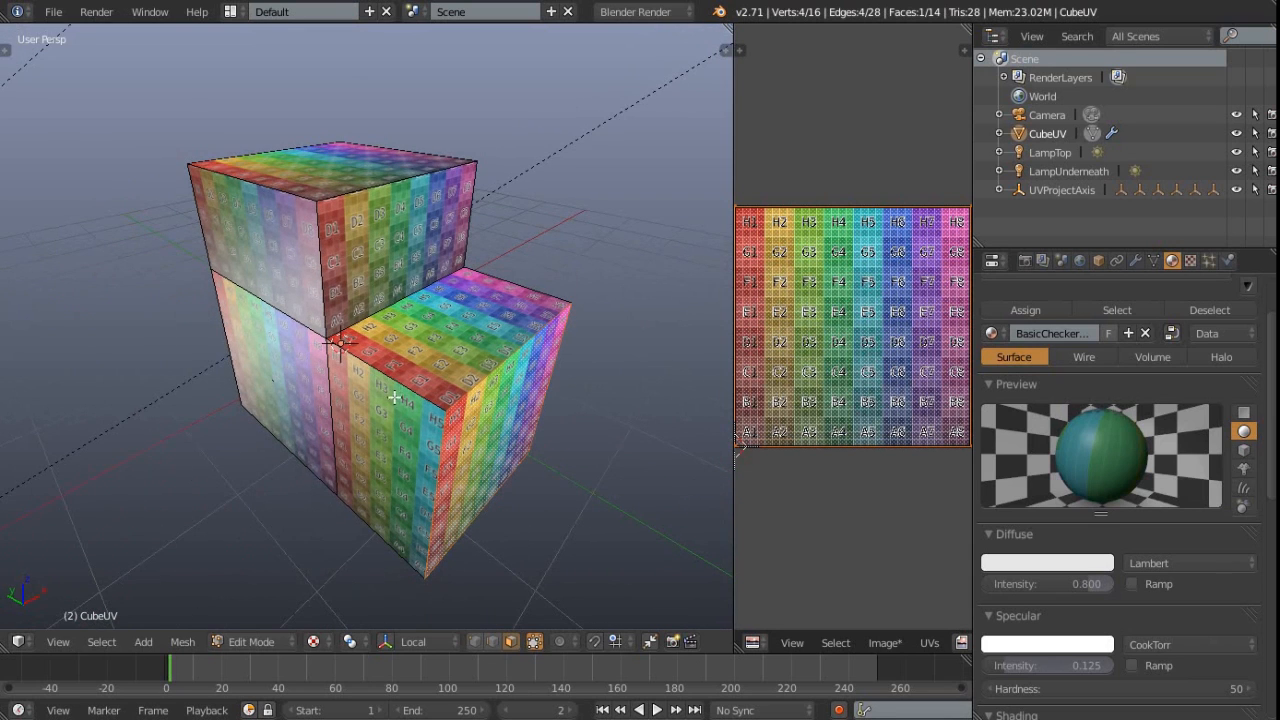
pyautogui.moveTo(316, 303)
pyautogui.mouseDown(button='middle')
pyautogui.moveTo(384, 345)
pyautogui.moveTo(210, 356)
pyautogui.moveTo(160, 260)
pyautogui.moveTo(220, 349)
pyautogui.mouseUp(button='middle')
pyautogui.moveTo(332, 377)
pyautogui.mouseDown(button='middle')
pyautogui.moveTo(358, 410)
pyautogui.moveTo(359, 374)
pyautogui.moveTo(308, 342)
pyautogui.mouseUp(button='middle')
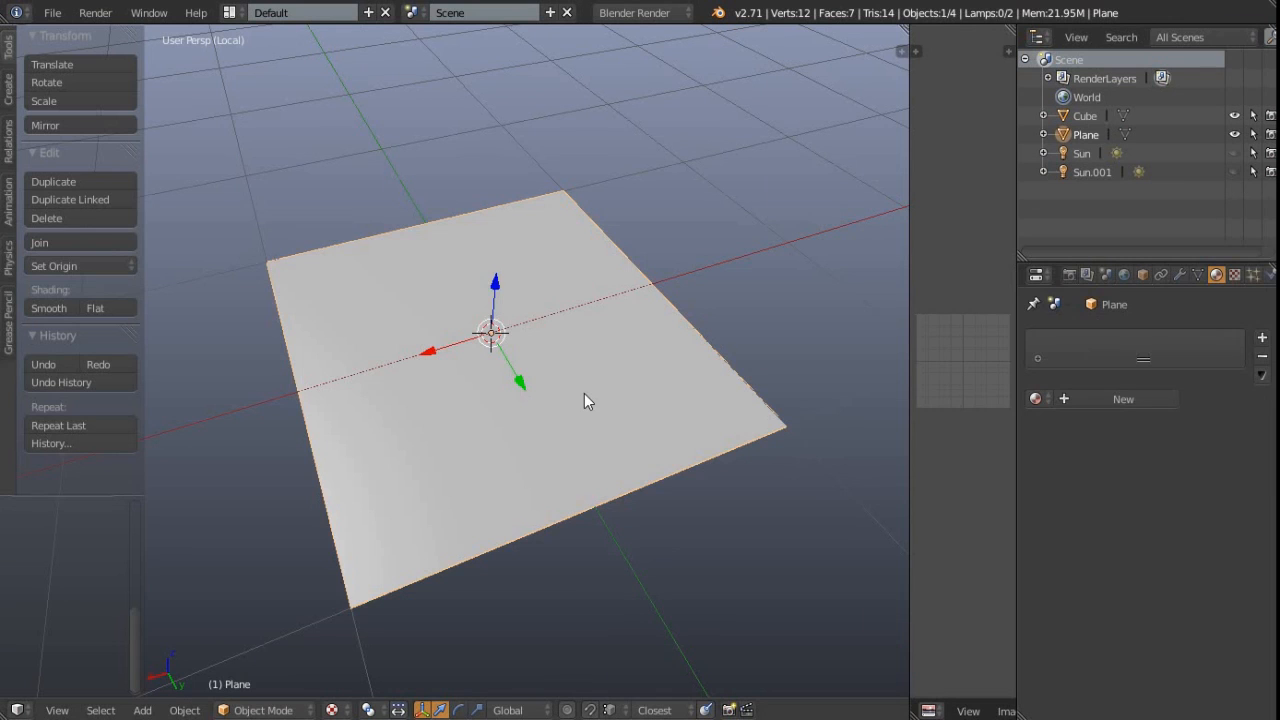
# Give the plane a new material and add a new texture of type Image or Movie to it.
pyautogui.moveTo(500, 312); pyautogui.dragTo(532, 319, button='middle')
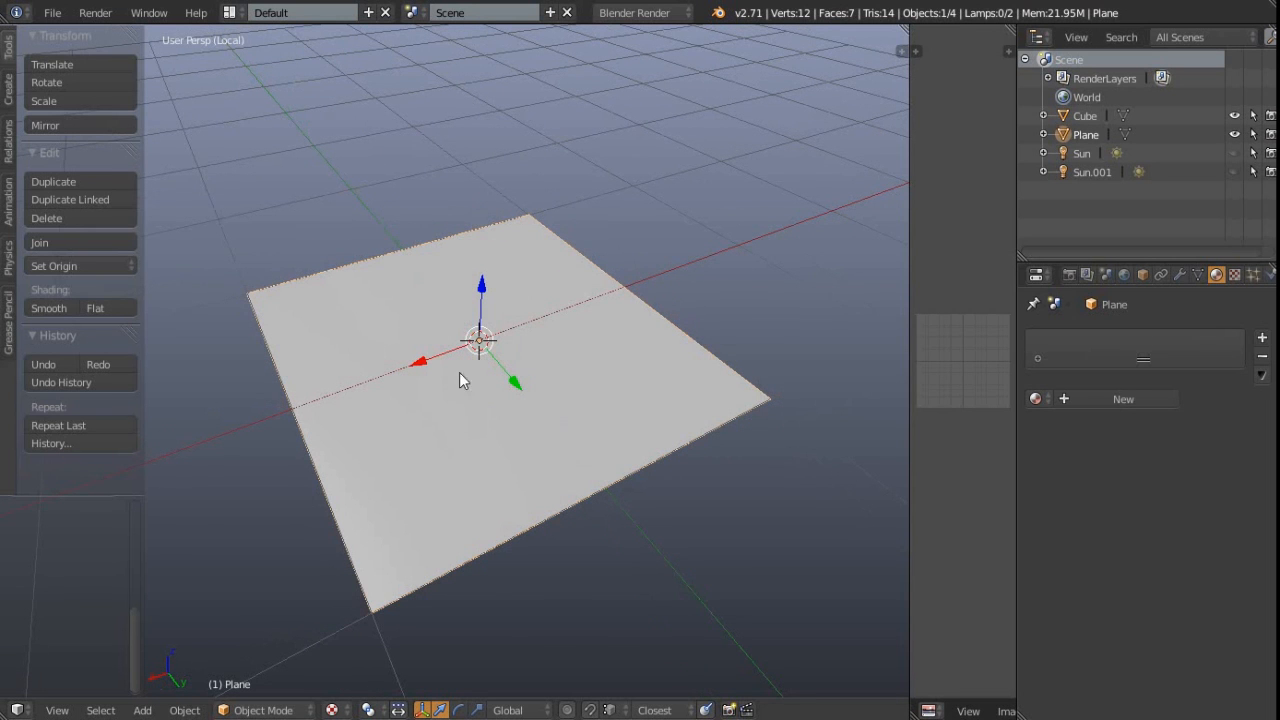
pyautogui.click(1125, 398)
pyautogui.click(1234, 276)
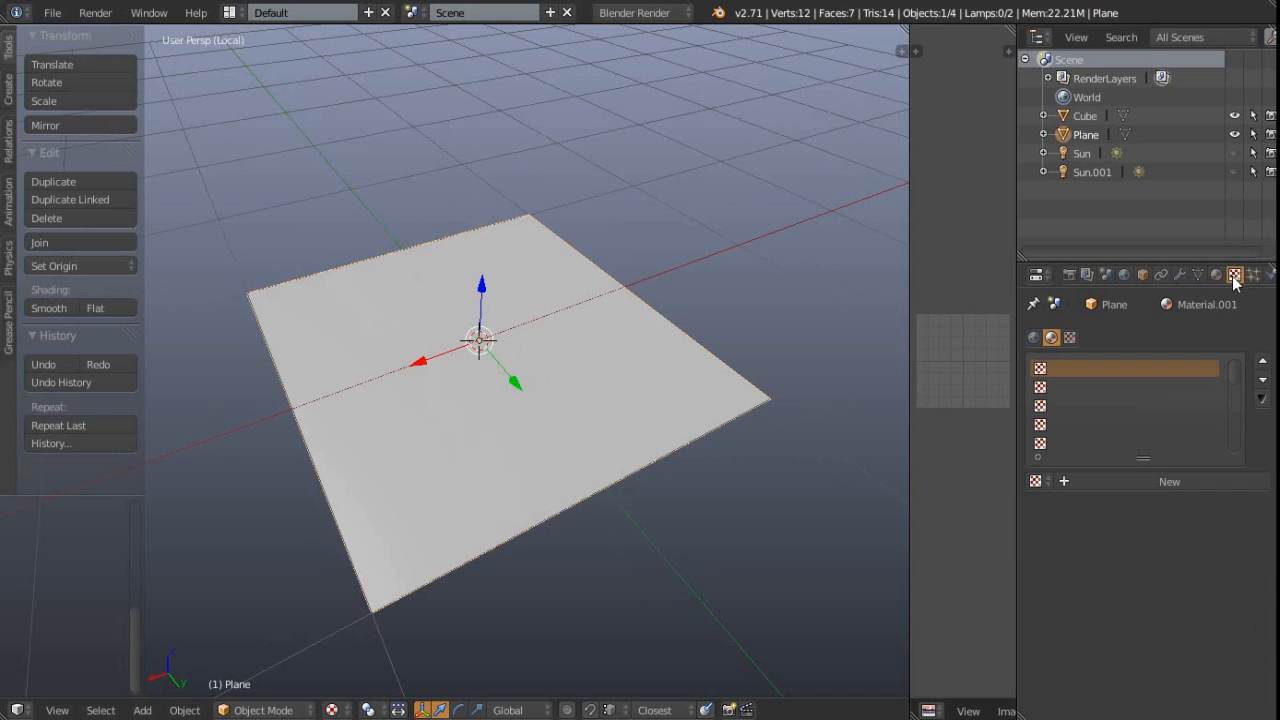
pyautogui.click(1100, 482)
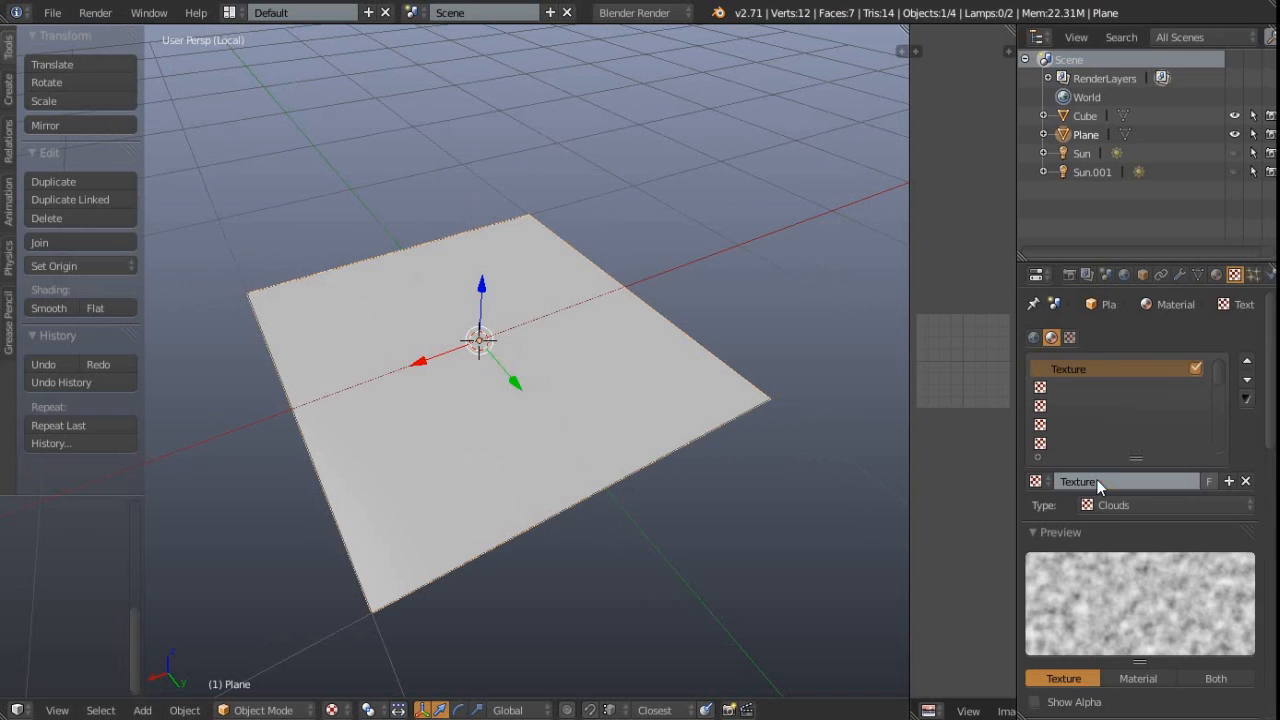
pyautogui.click(1121, 506)
pyautogui.click(1142, 382)
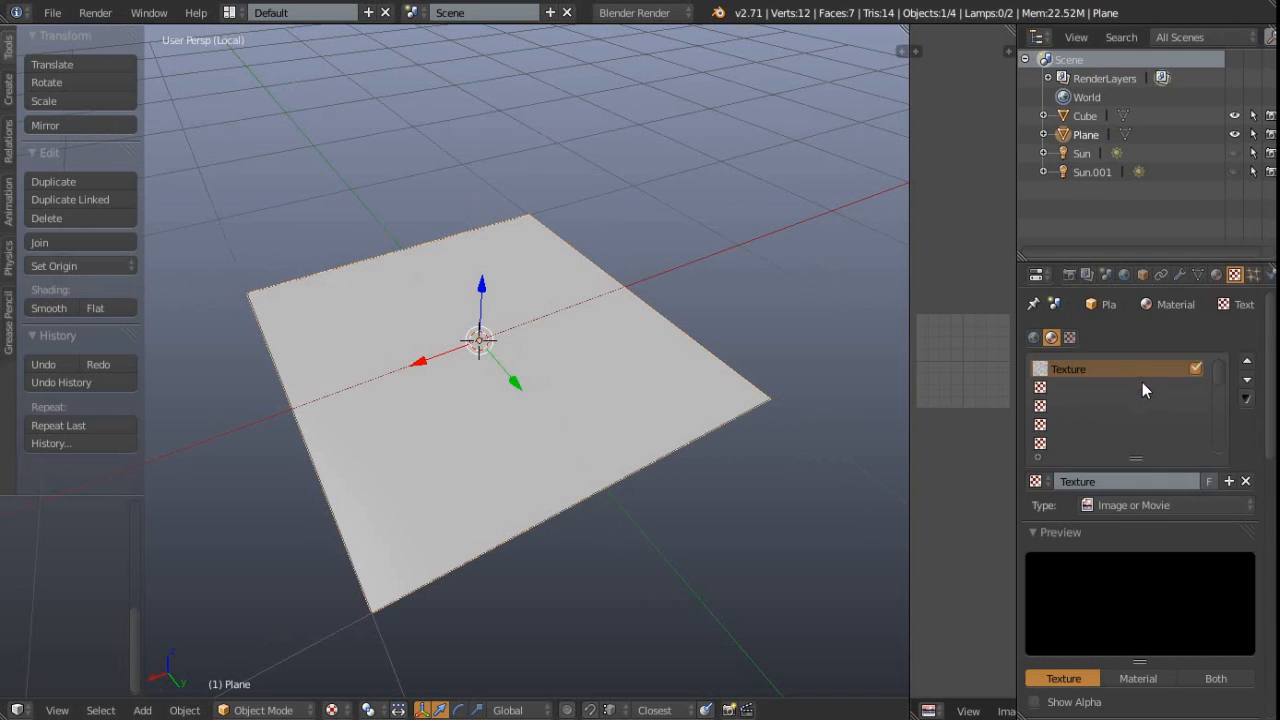
# Create a new generated image of type Color Grid for the plane's texture.
pyautogui.scroll(-4, 1114, 504)
pyautogui.scroll(-3, 1114, 504)
pyautogui.click(1109, 519)
pyautogui.click(1166, 622)
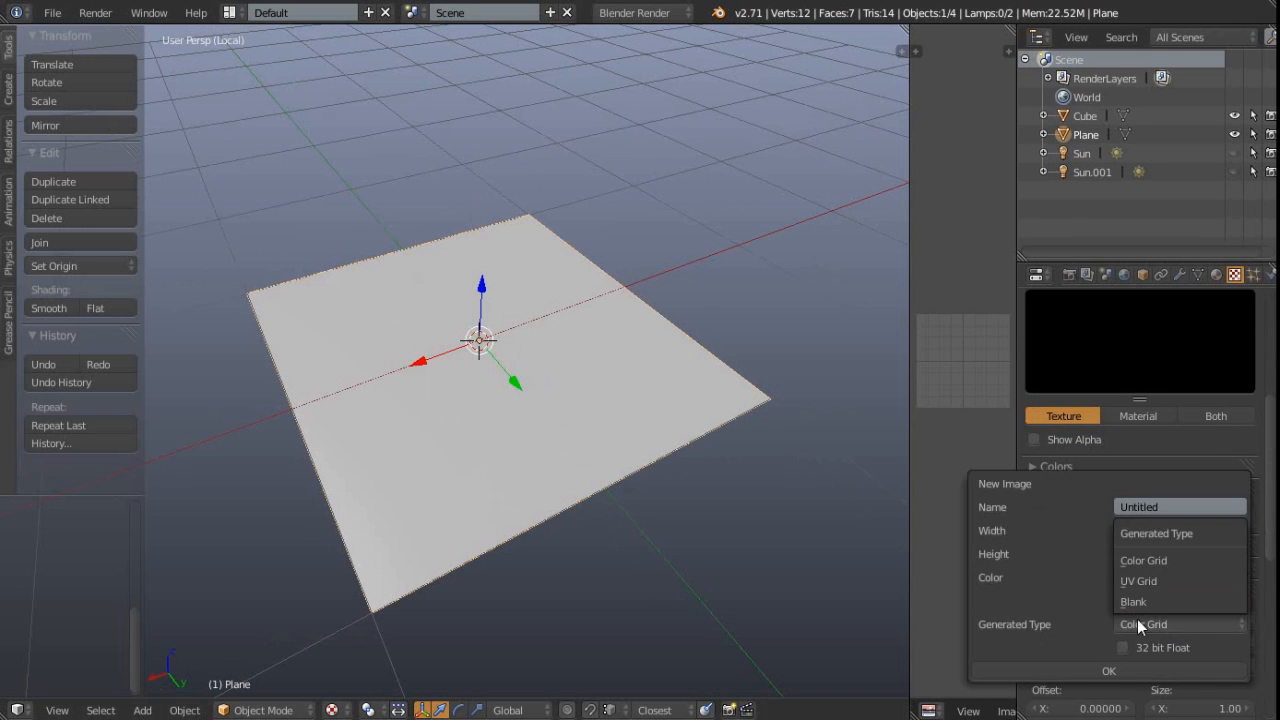
pyautogui.click(1140, 561)
pyautogui.click(1105, 672)
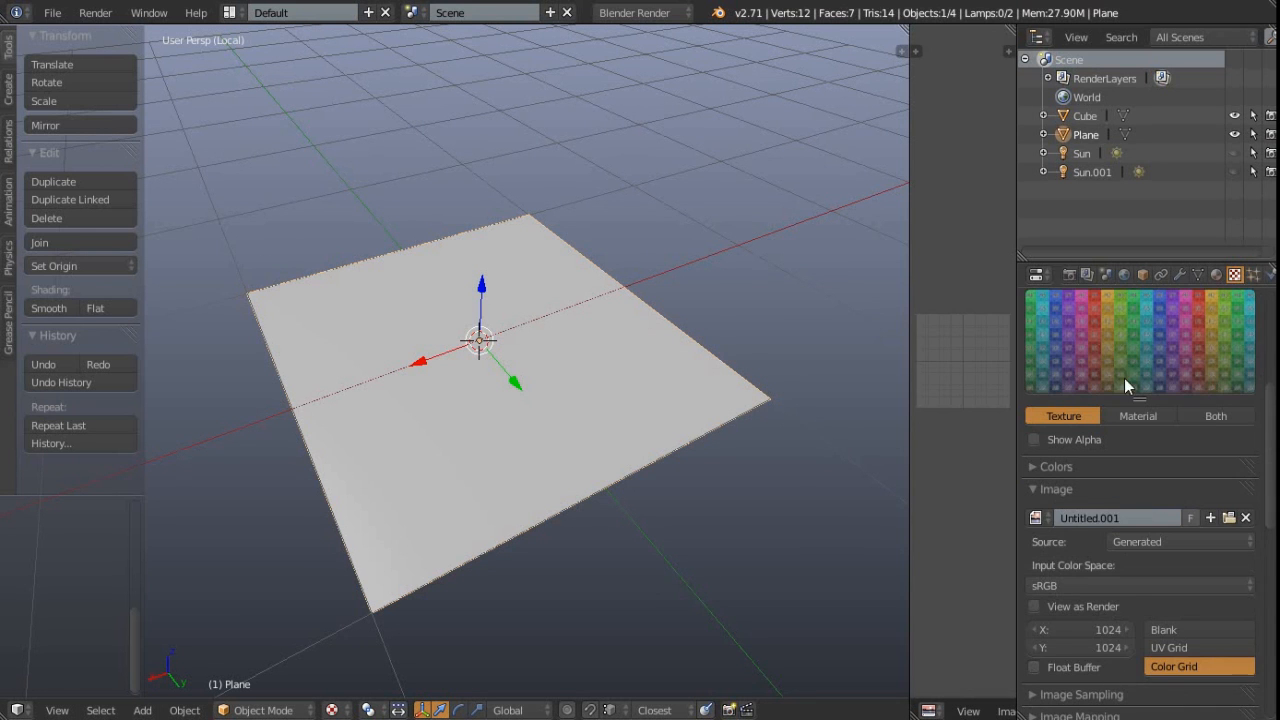
# Set the texture's mapping coordinates to UV.
pyautogui.scroll(6, 1131, 531)
pyautogui.scroll(-12, 1132, 539)
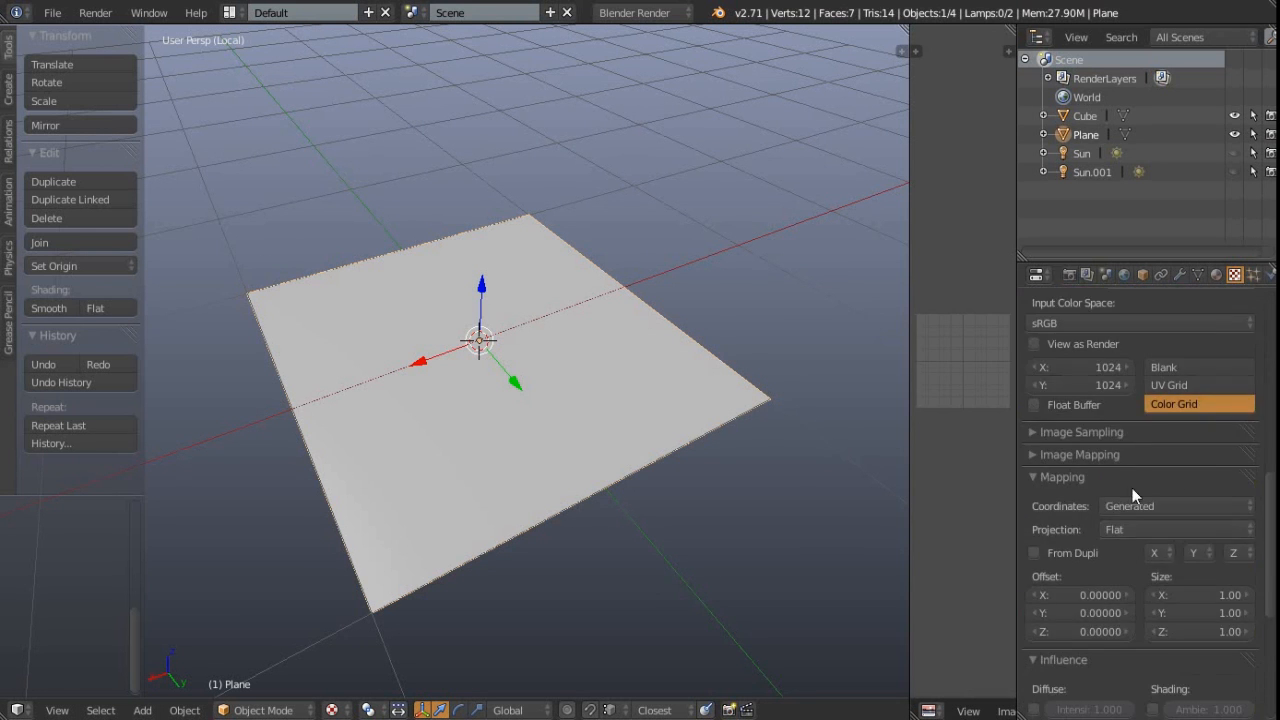
pyautogui.click(1140, 506)
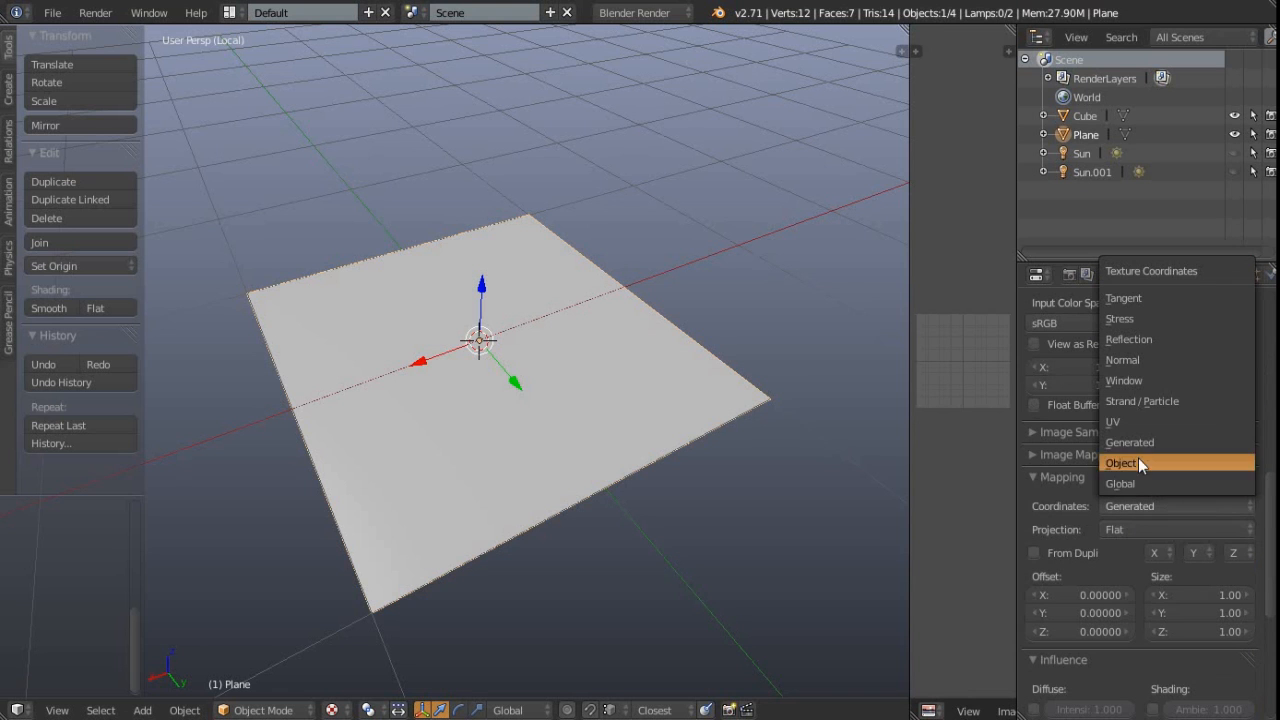
pyautogui.click(1139, 420)
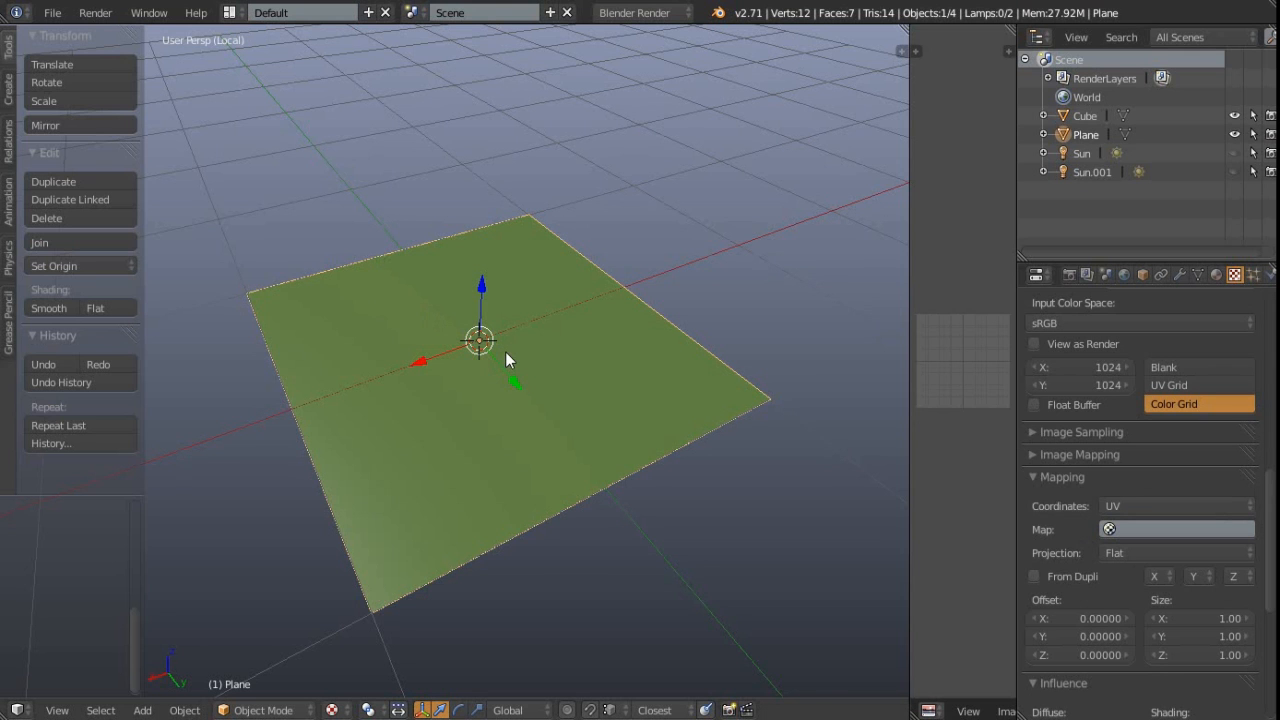
# Unwrap the plane's face in Edit Mode and return to Object Mode.
pyautogui.press('Tab')
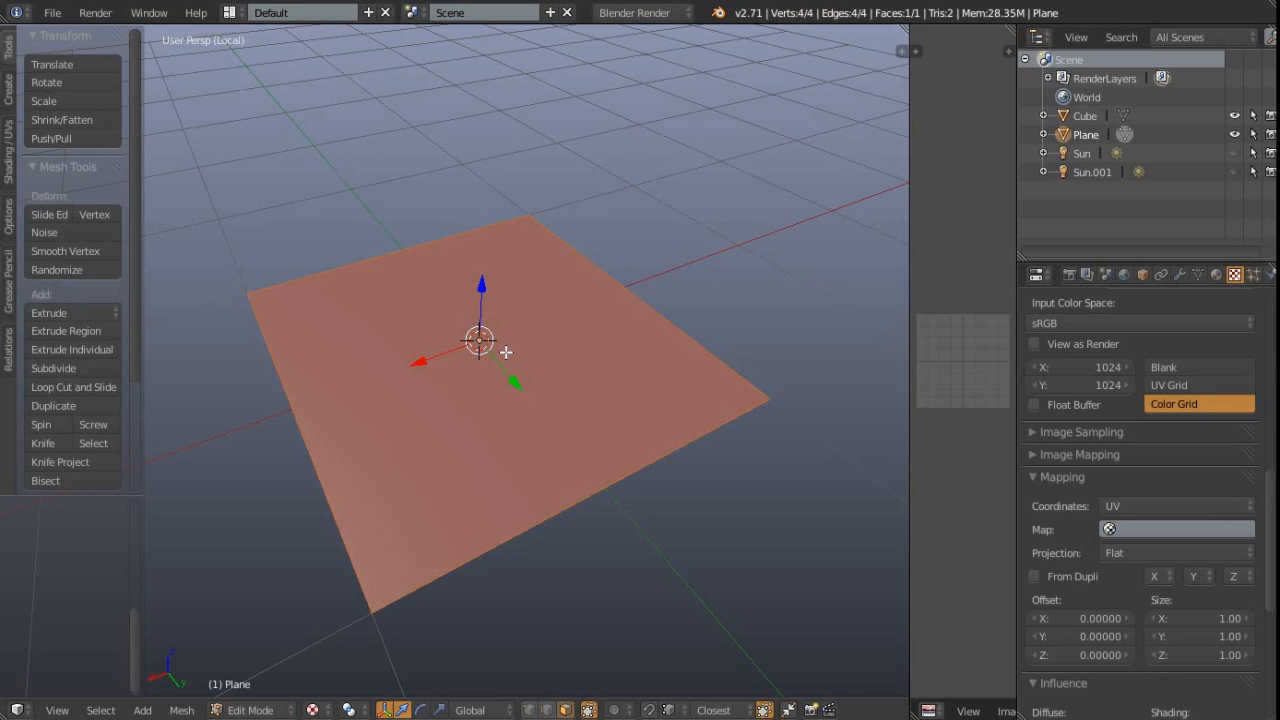
pyautogui.press('u')
pyautogui.click(477, 352)
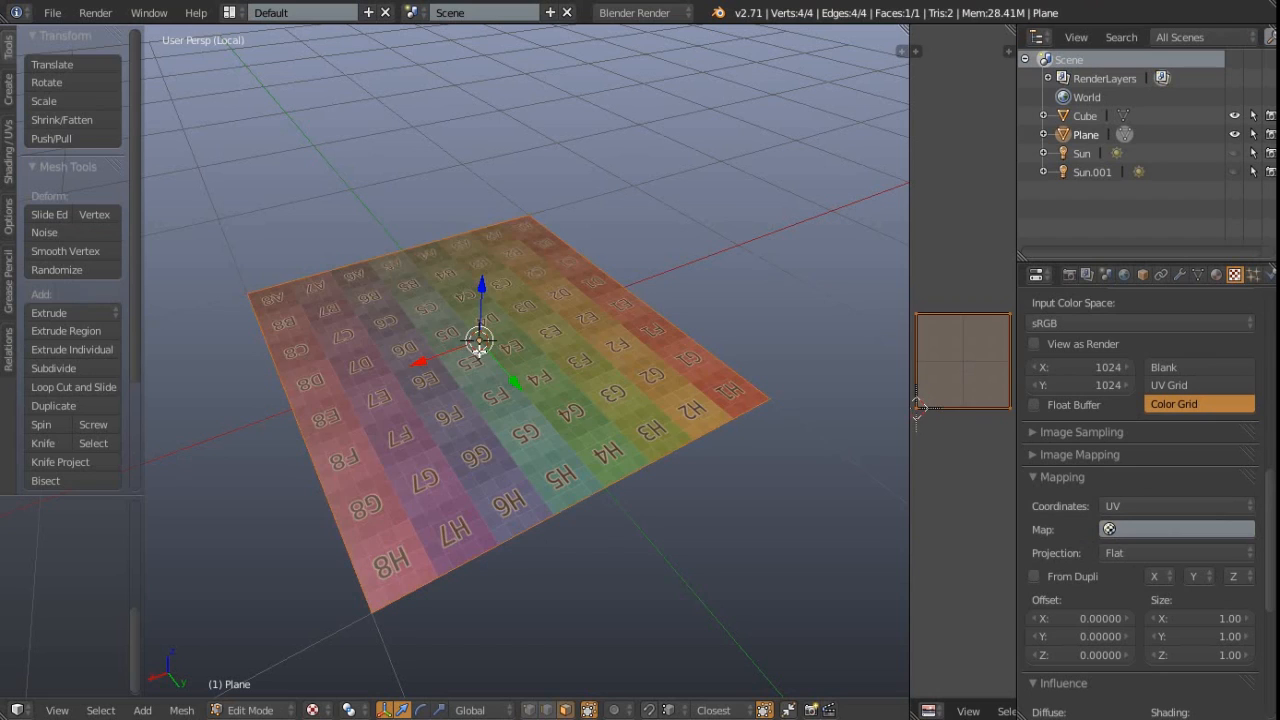
pyautogui.press('Tab')
pyautogui.moveTo(433, 369); pyautogui.dragTo(499, 444, button='middle')
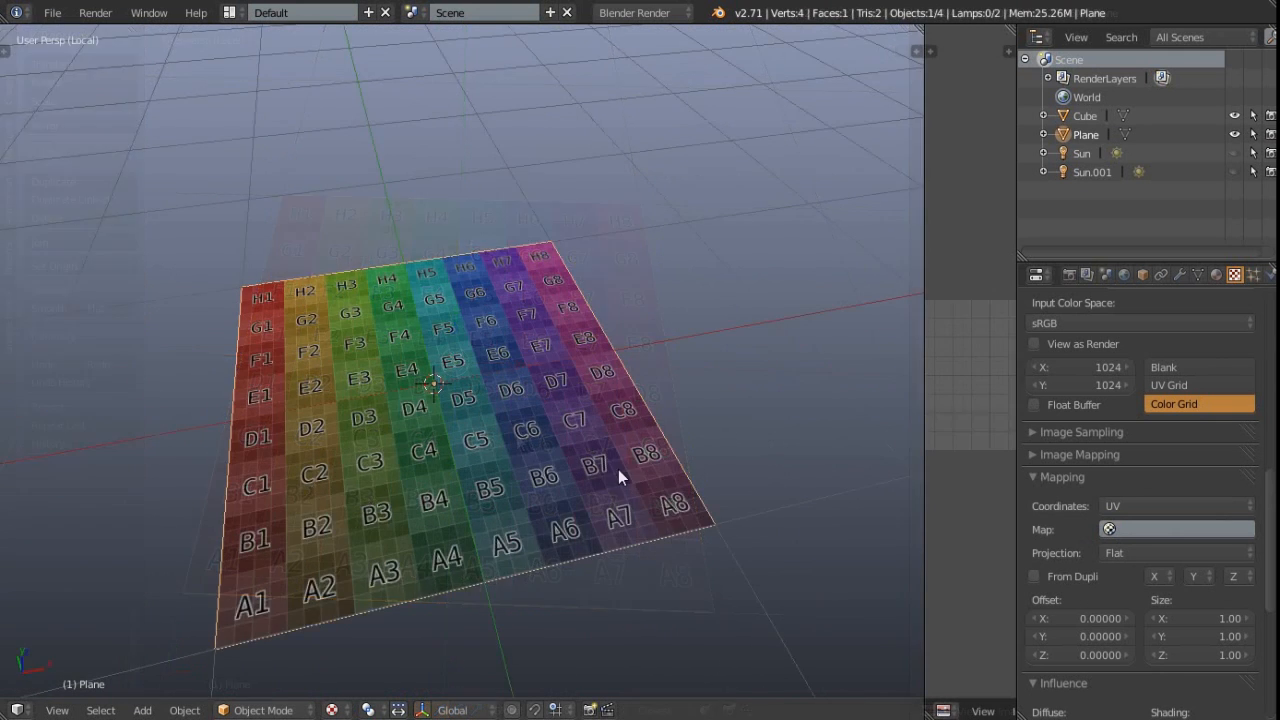
# Widen the UV editor beside the 3D view and select the plane's right-hand (+X) edge using edge selection.
pyautogui.moveTo(618, 469); pyautogui.dragTo(587, 482, button='middle')
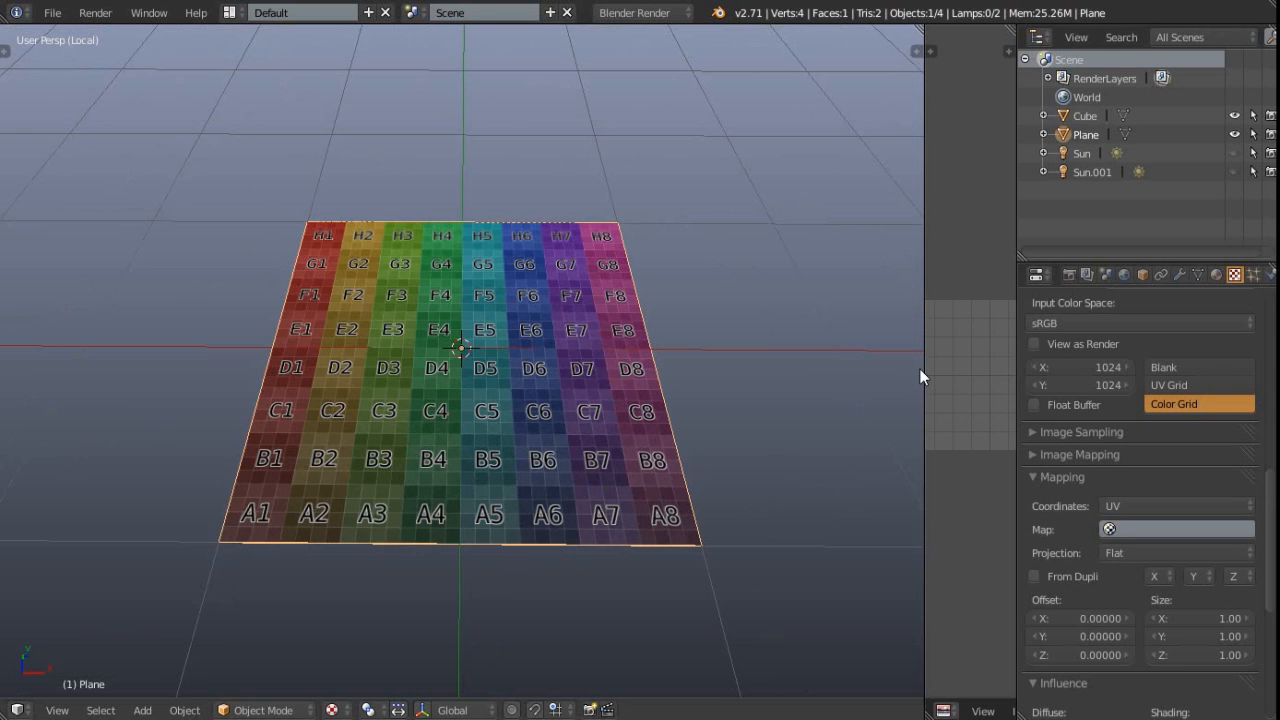
pyautogui.moveTo(922, 368); pyautogui.dragTo(604, 358)
pyautogui.moveTo(442, 406); pyautogui.dragTo(398, 407, button='middle')
pyautogui.press('Tab')
pyautogui.hotkey('ctrl', 'Tab')
pyautogui.click(383, 380)
pyautogui.rightClick(386, 381)
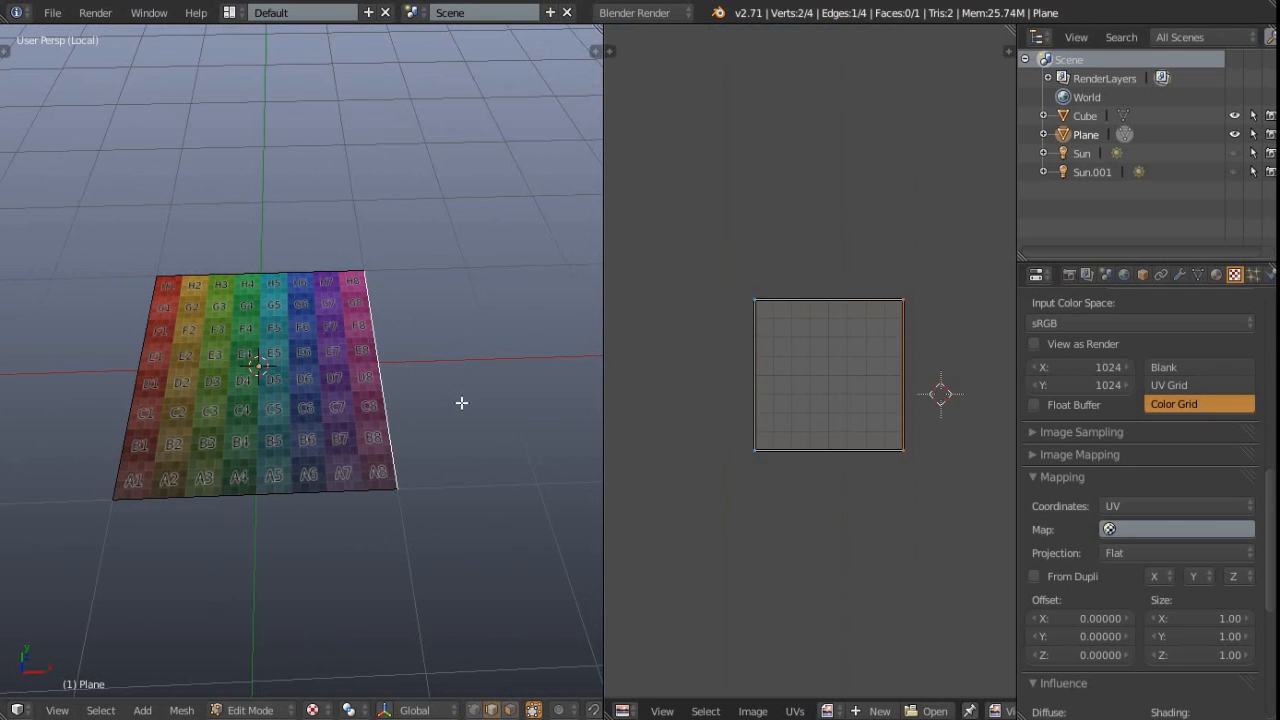
# Reselect the plane's +X edge in edge selection mode and inspect the matching edge in an enlarged UV layout.
pyautogui.moveTo(461, 403); pyautogui.dragTo(320, 424, button='middle')
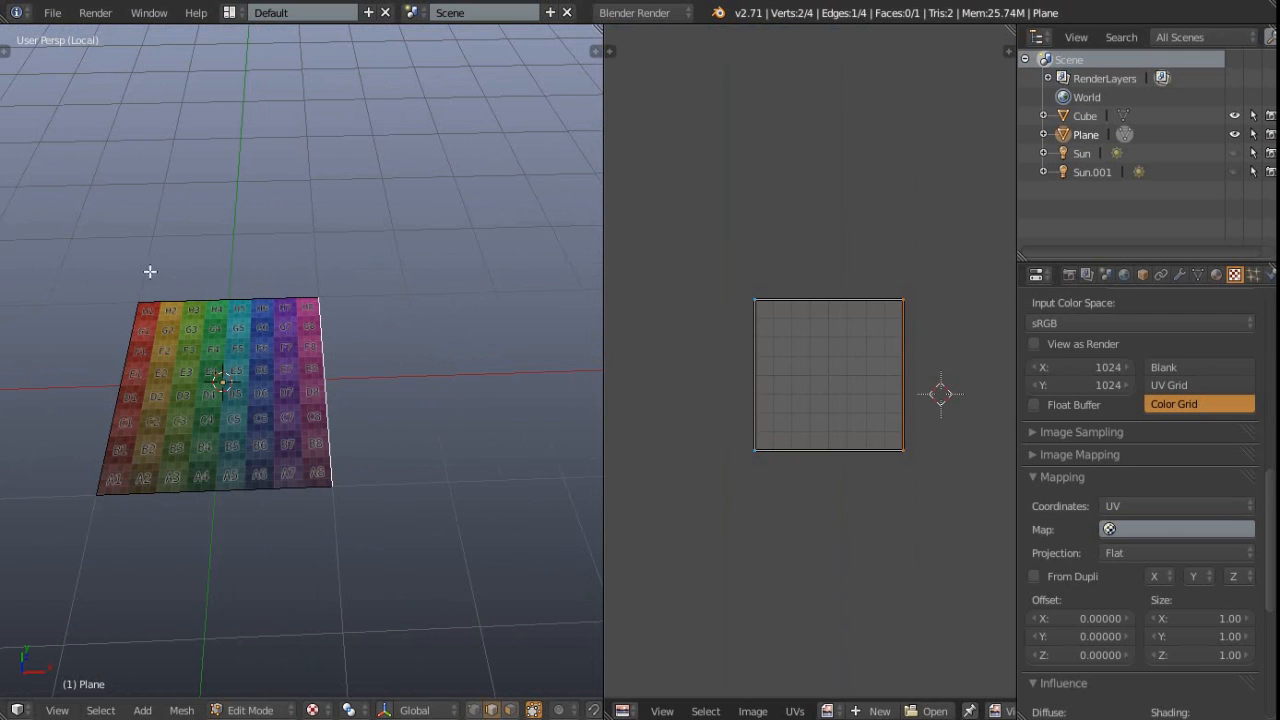
pyautogui.press('a')
pyautogui.hotkey('ctrl', 'Tab')
pyautogui.click(224, 348)
pyautogui.rightClick(313, 357)
pyautogui.scroll(1, 346, 391)
pyautogui.scroll(1, 838, 372)
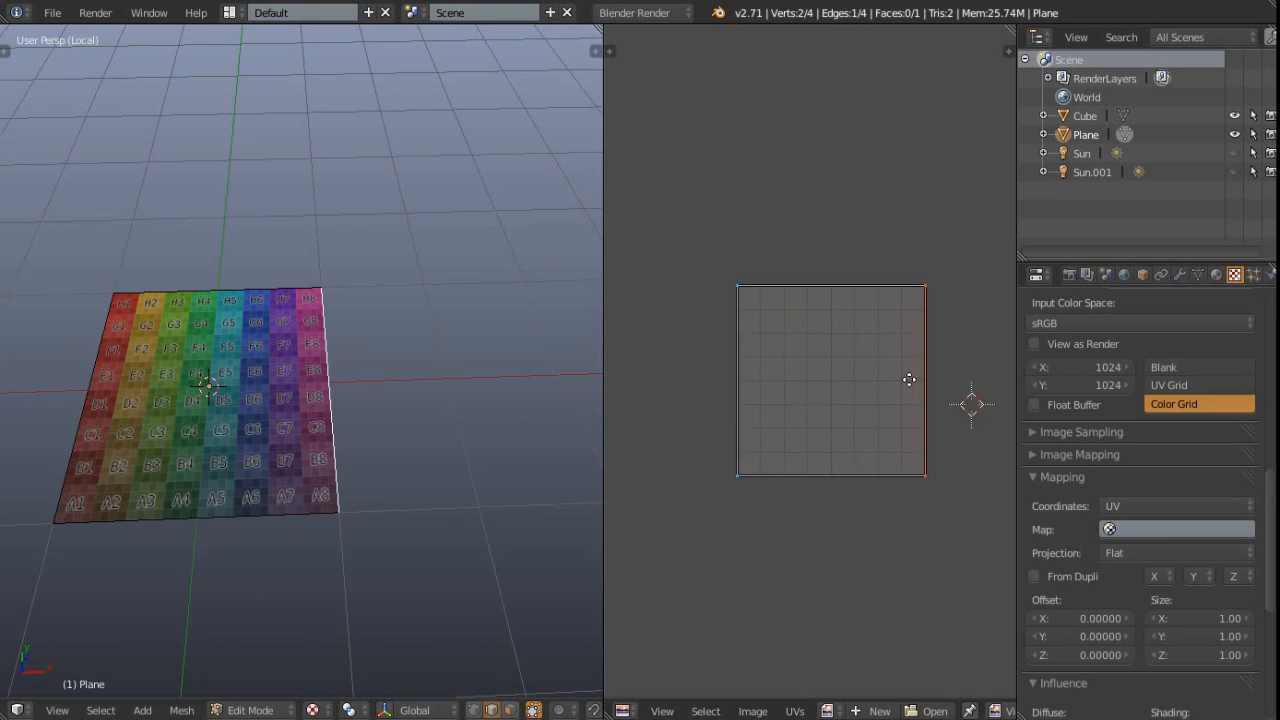
pyautogui.scroll(1, 913, 376)
pyautogui.hscroll(8, 955, 712)
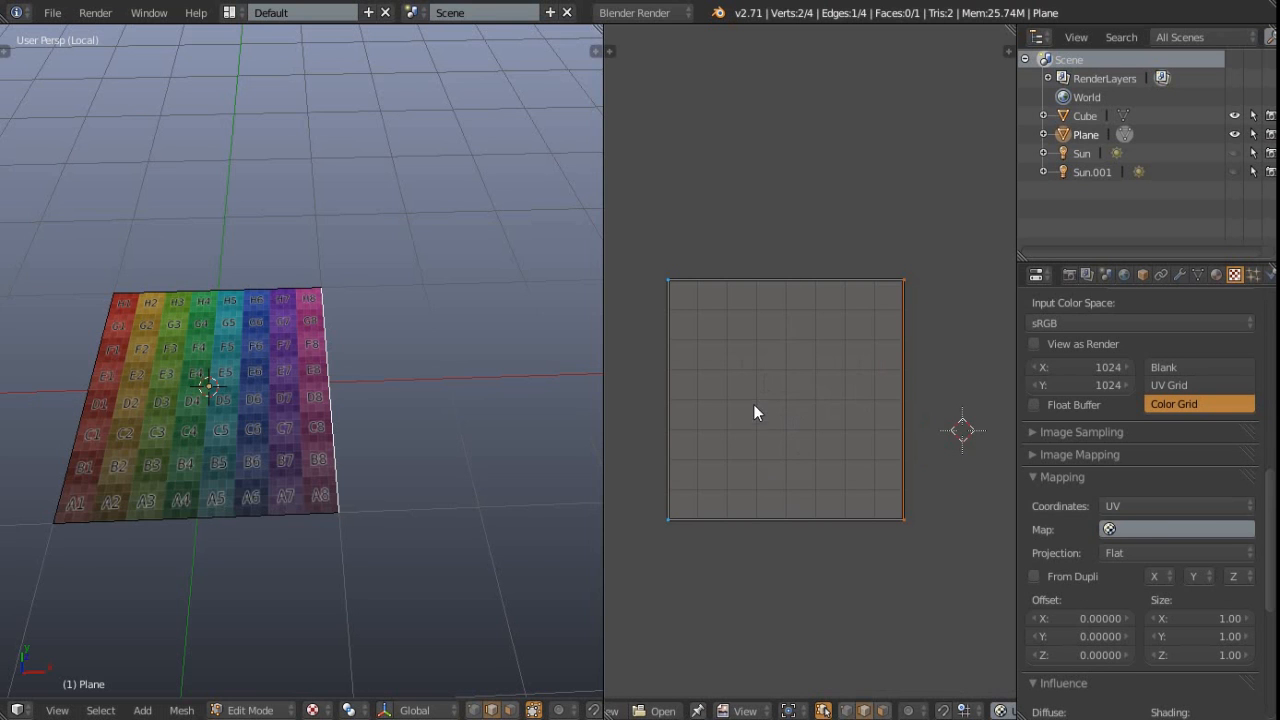
# Select the plane's edges one after another, ending on the +X edge, to compare each with its UV edge.
pyautogui.rightClick(92, 378)
pyautogui.rightClick(171, 291)
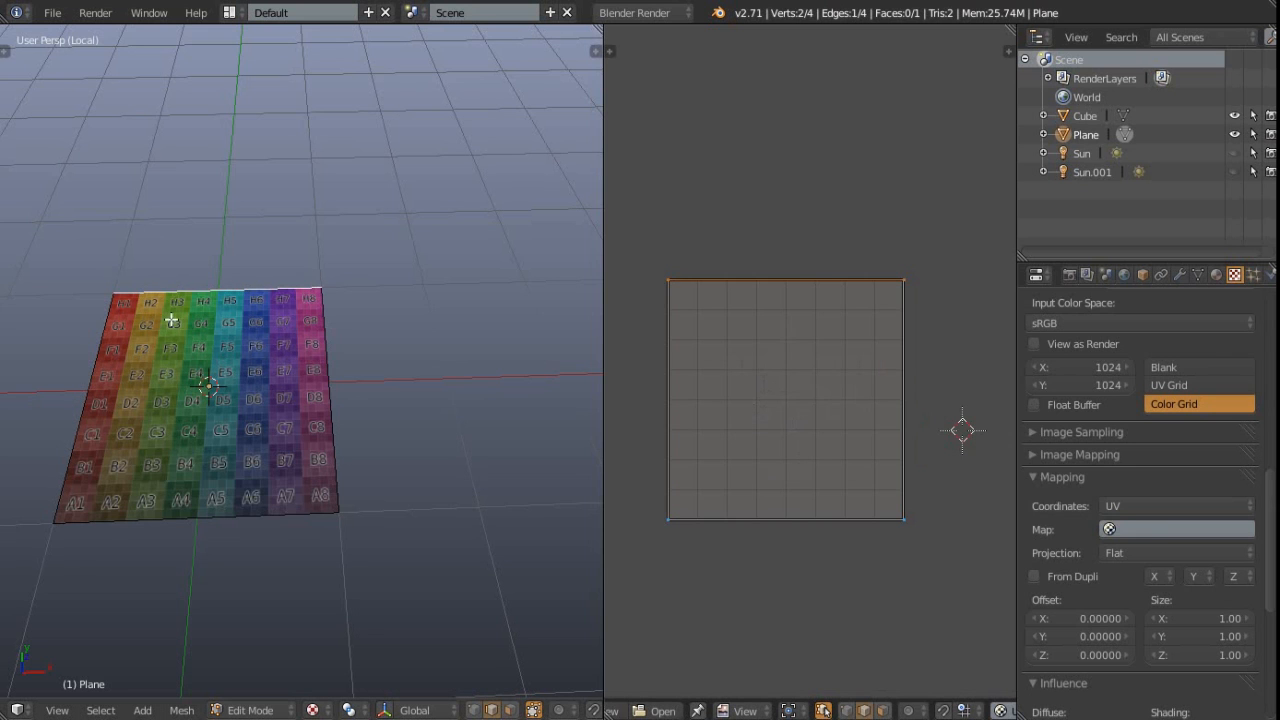
pyautogui.rightClick(202, 518)
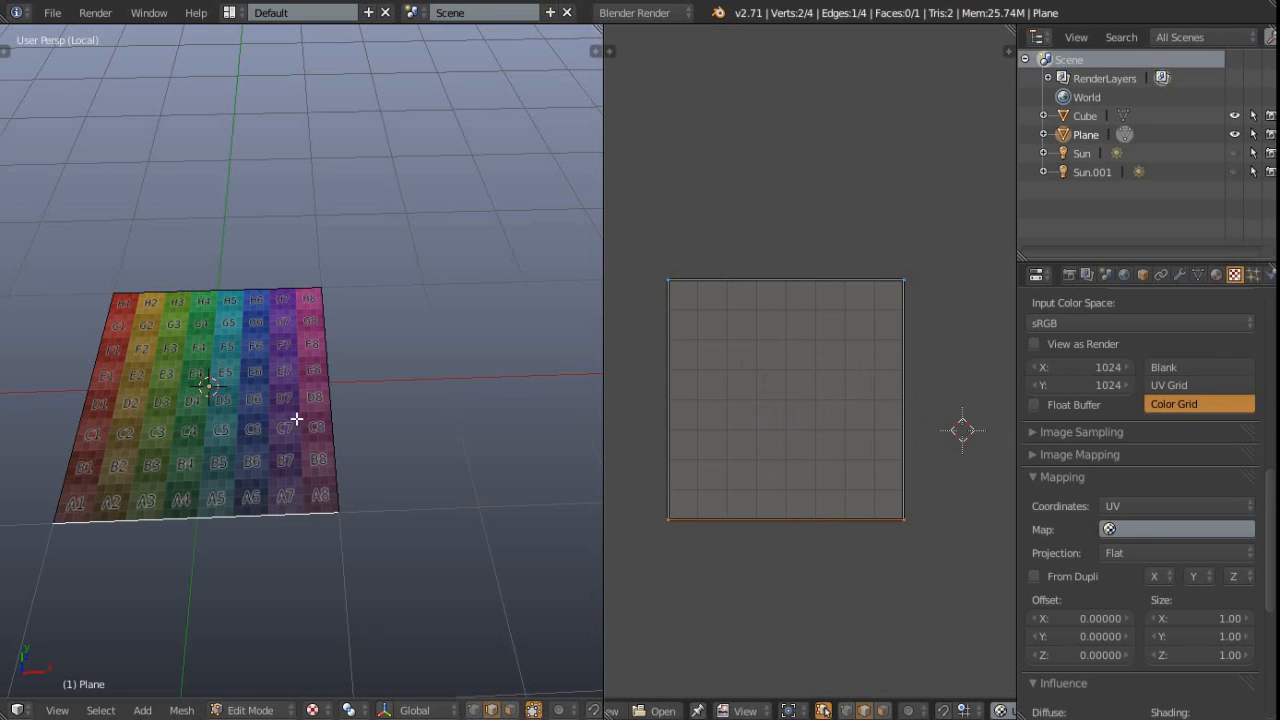
pyautogui.rightClick(330, 398)
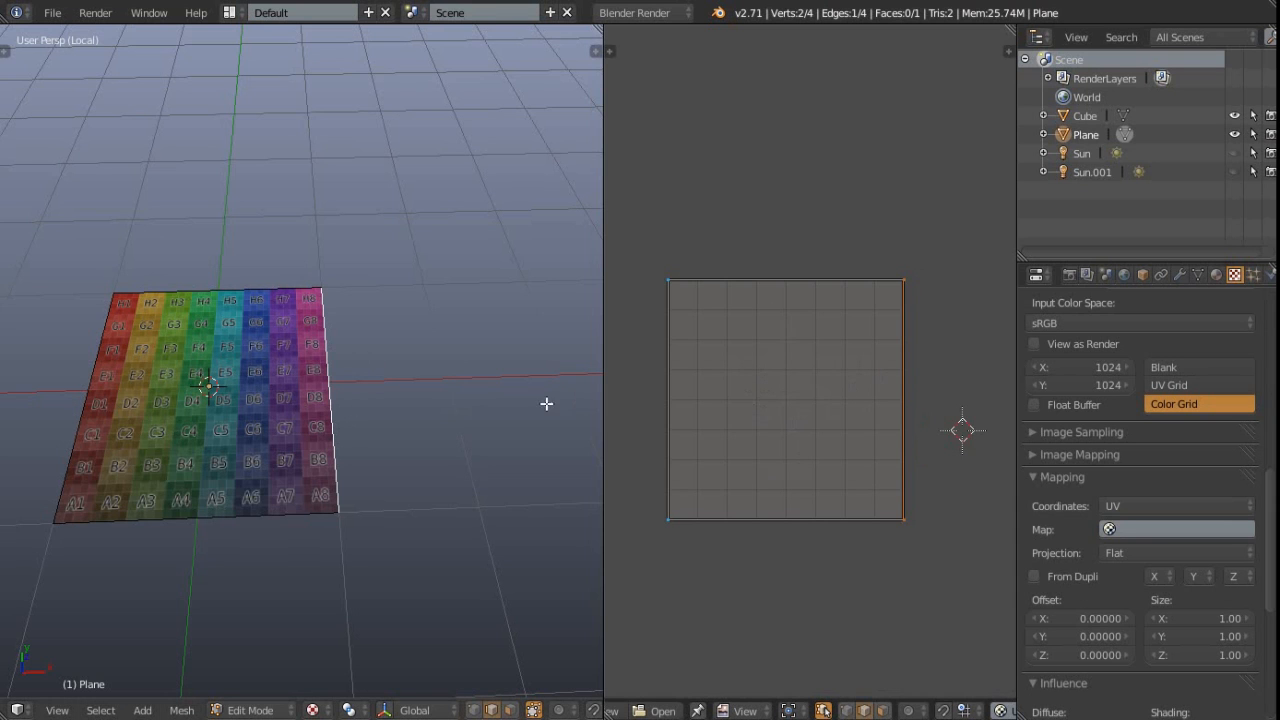
# Try extruding the plane's +X edge 2 units along the global X axis, and undo the extrusion.
pyautogui.moveTo(326, 462); pyautogui.dragTo(306, 452, button='middle')
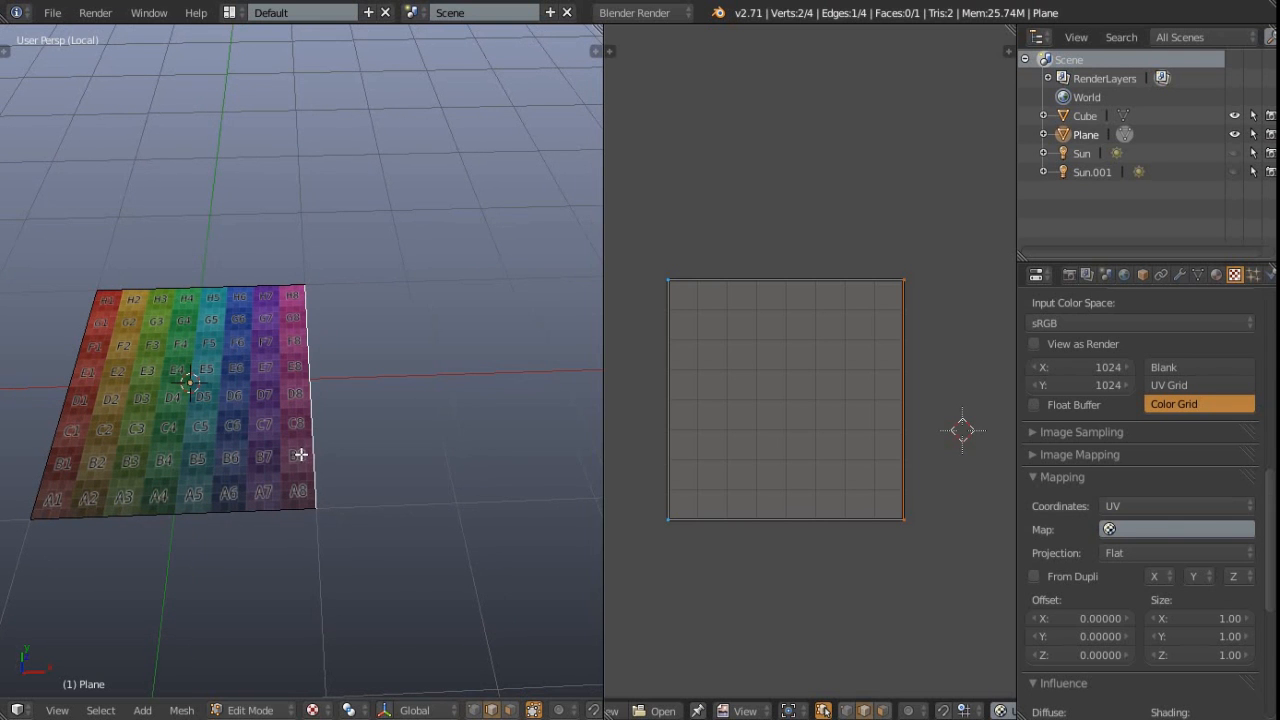
pyautogui.press('e')
pyautogui.press('x')
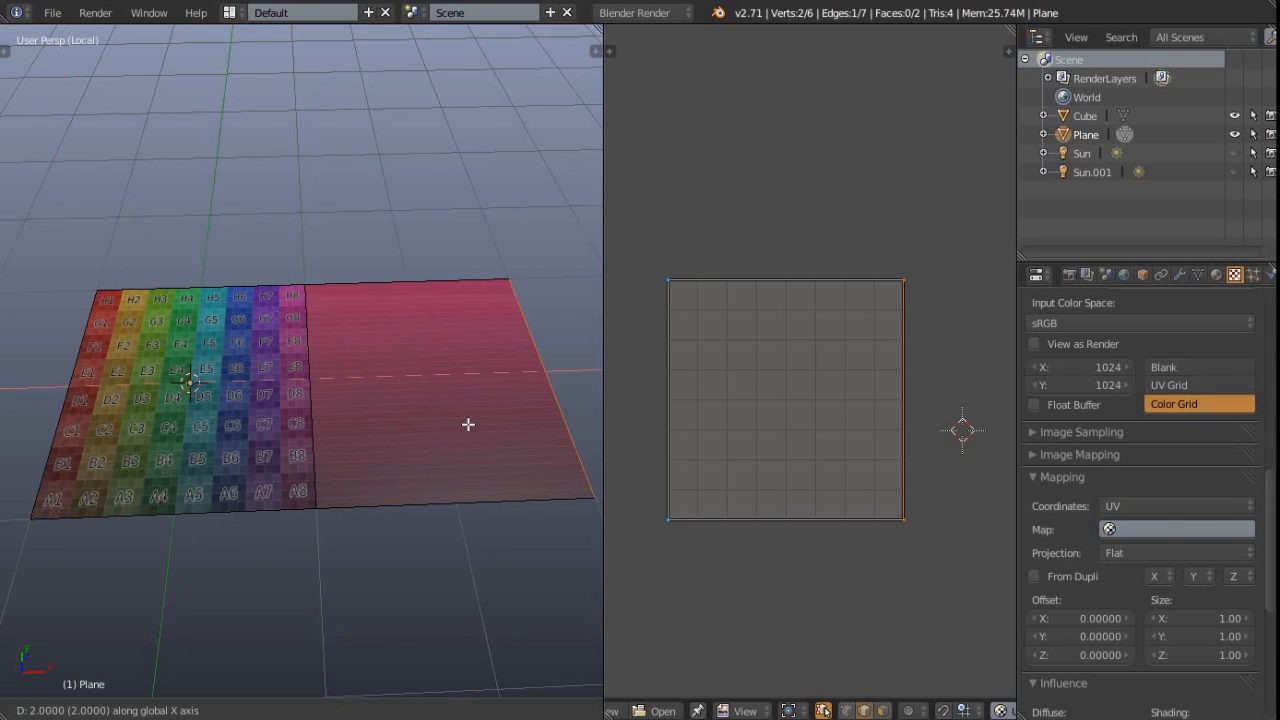
pyautogui.press('Return')
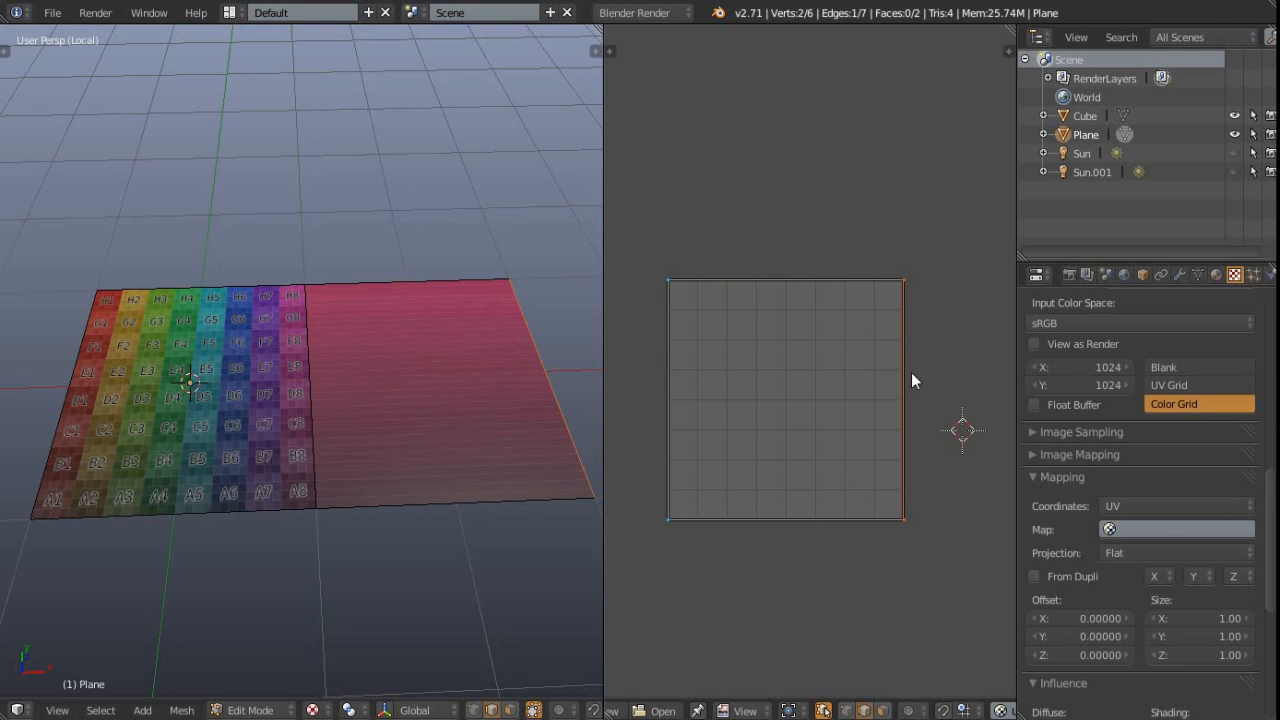
pyautogui.moveTo(914, 371); pyautogui.dragTo(876, 378, button='middle')
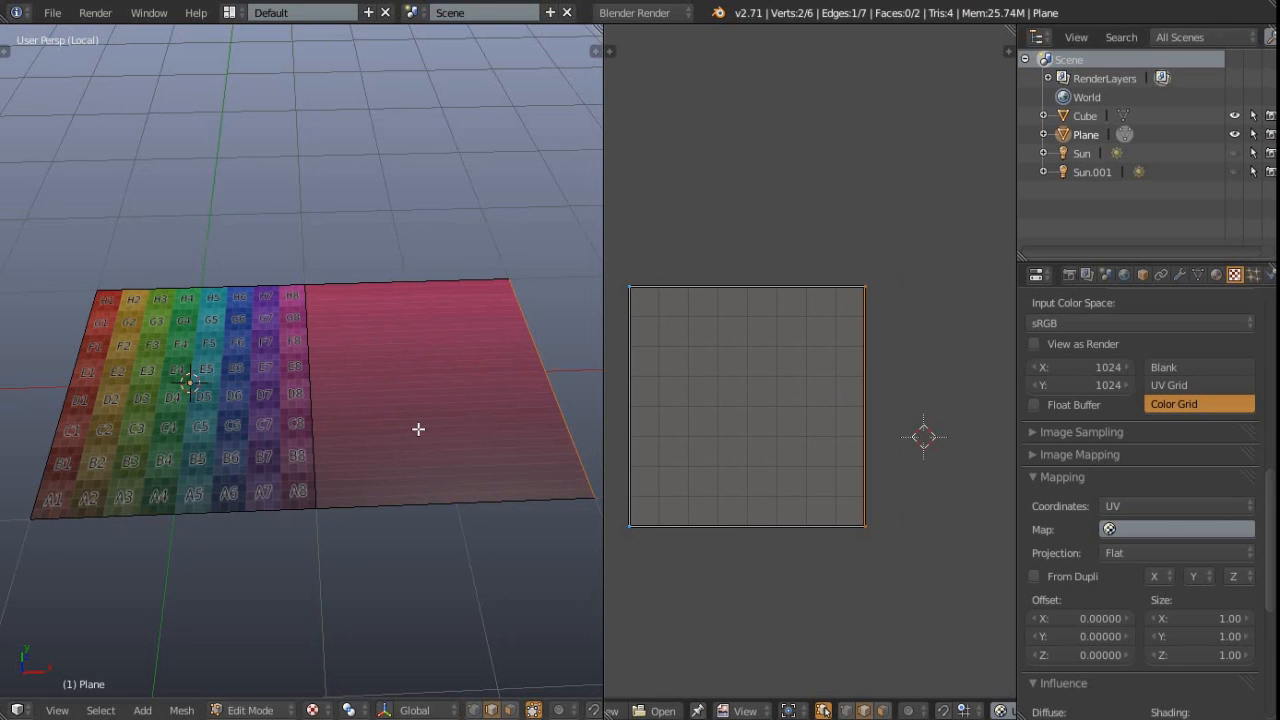
pyautogui.hotkey('ctrl', 'z')
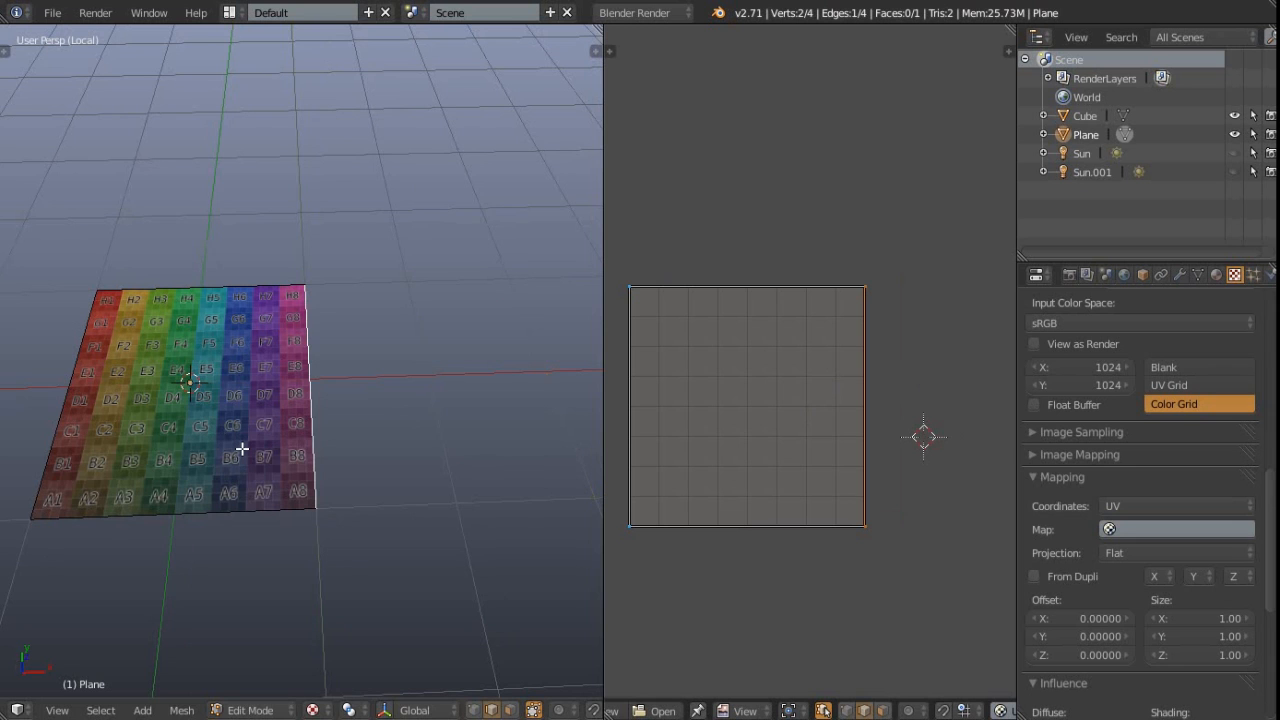
# Extrude the plane's +X edge 2 units along the global X axis.
pyautogui.press('e')
pyautogui.press('x')
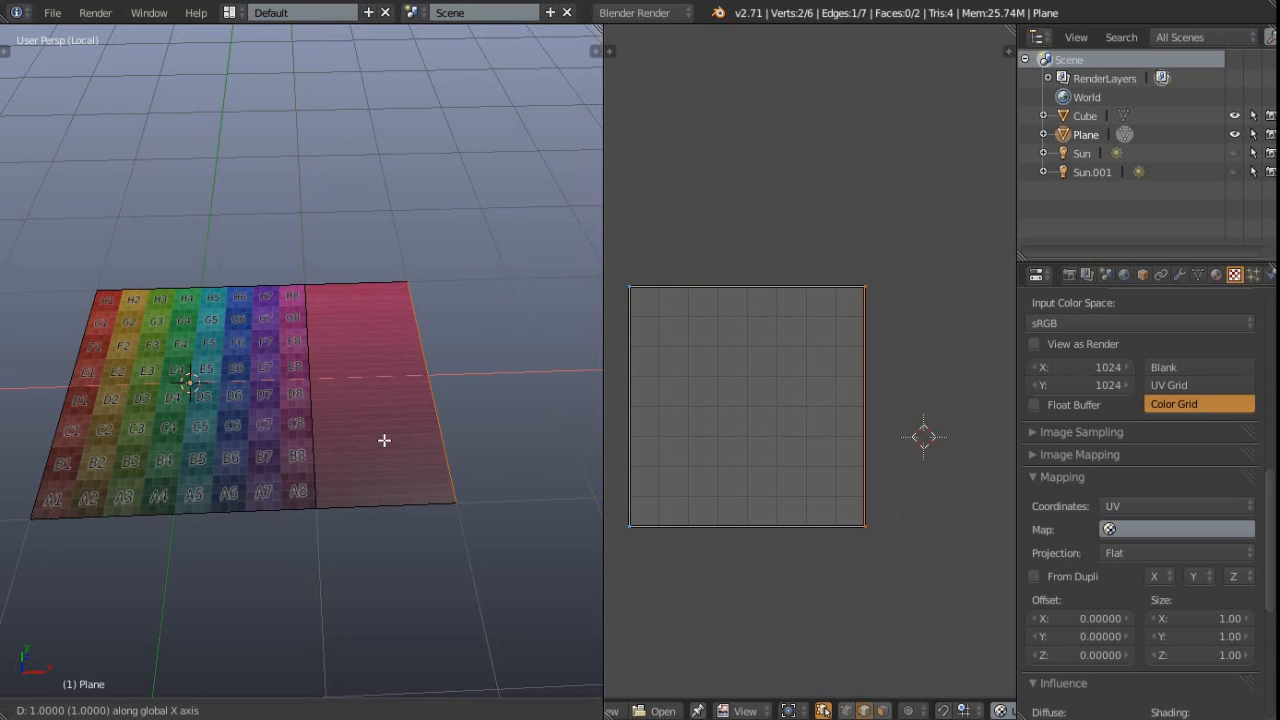
pyautogui.click(466, 431)
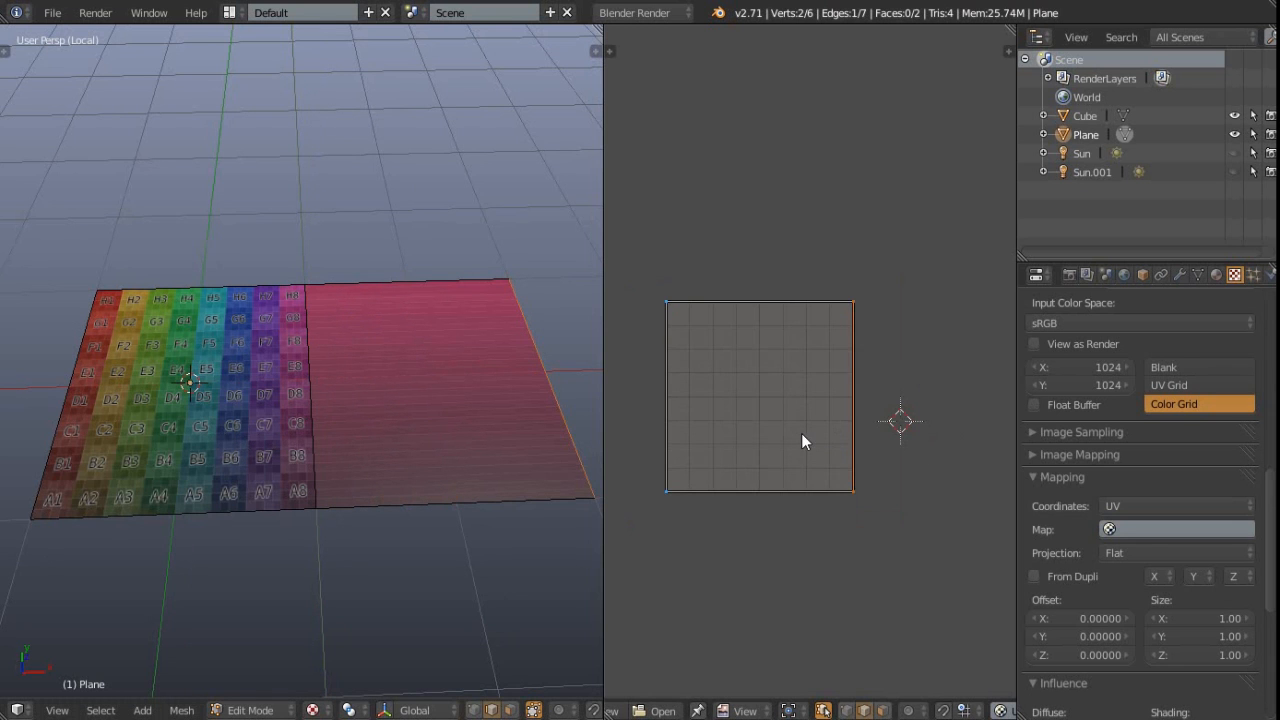
# Try moving the new face's collapsed UV edge along X to about one grid width, and undo the move.
pyautogui.press('g')
pyautogui.press('x')
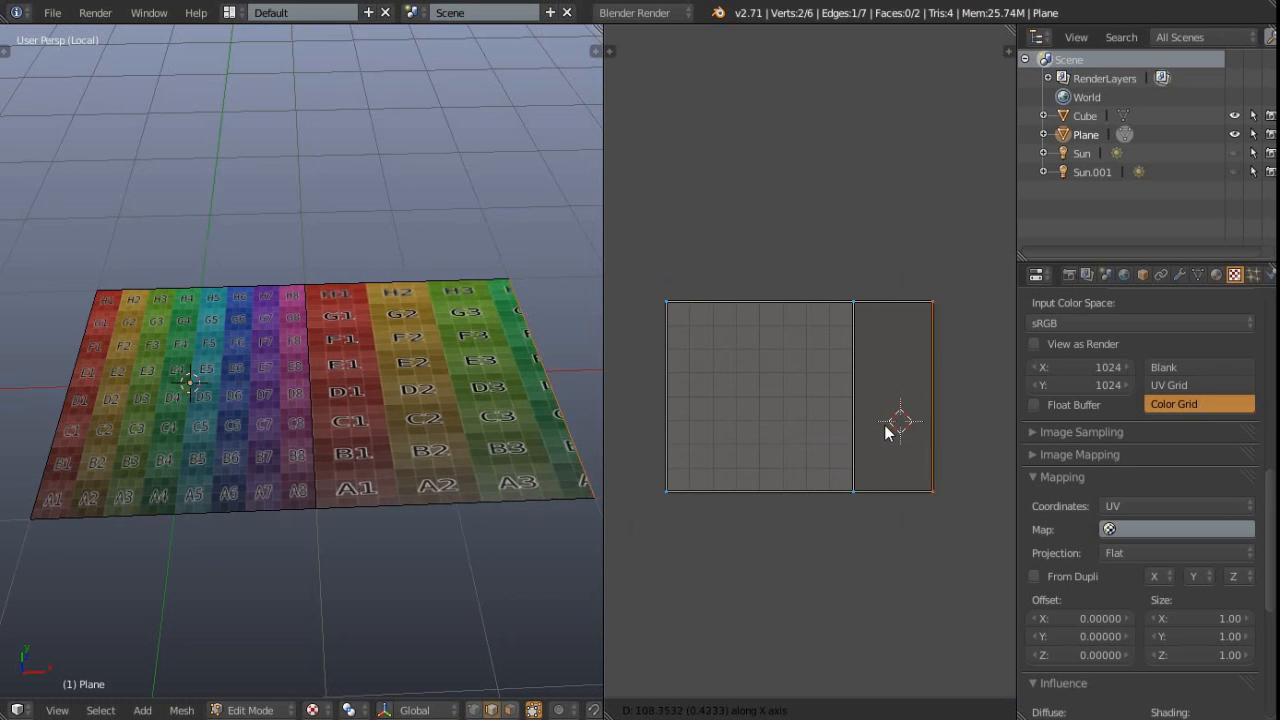
pyautogui.click(984, 417)
pyautogui.moveTo(950, 419); pyautogui.dragTo(765, 427, button='middle')
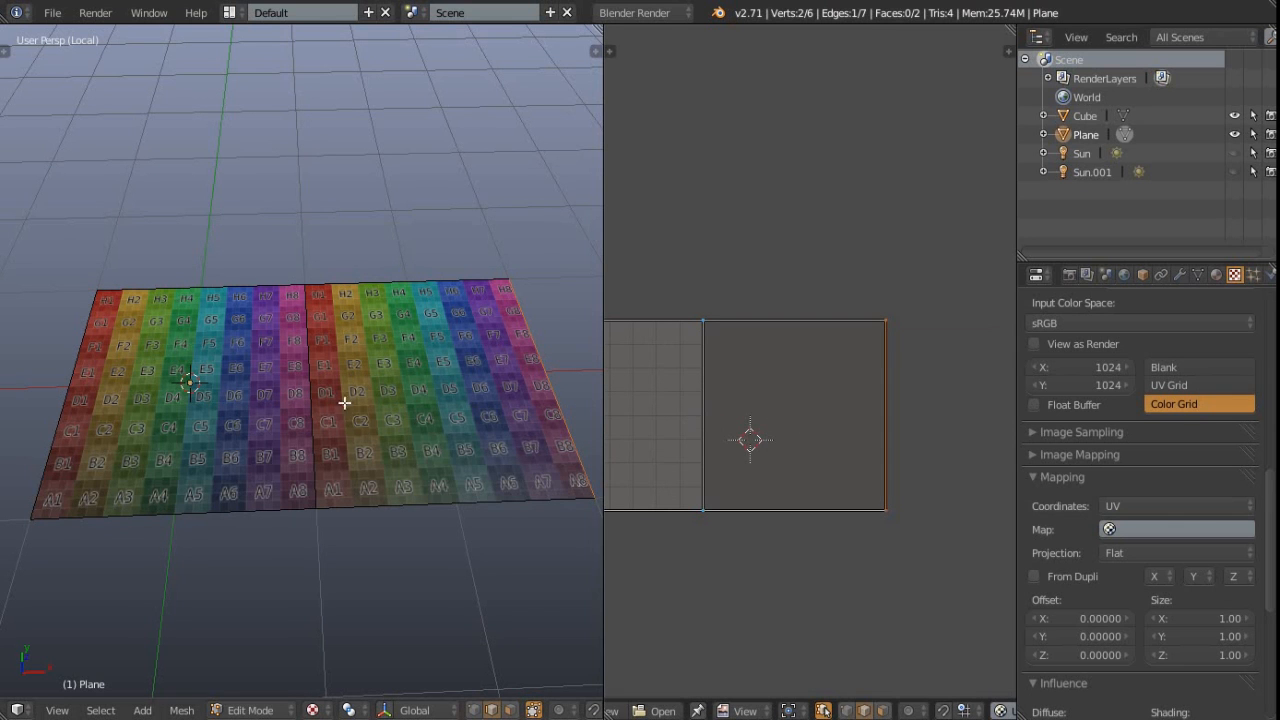
pyautogui.hotkey('ctrl', 'z')
pyautogui.moveTo(674, 413); pyautogui.dragTo(863, 366, button='middle')
pyautogui.scroll(2, 300, 416)
pyautogui.scroll(-1, 170, 448)
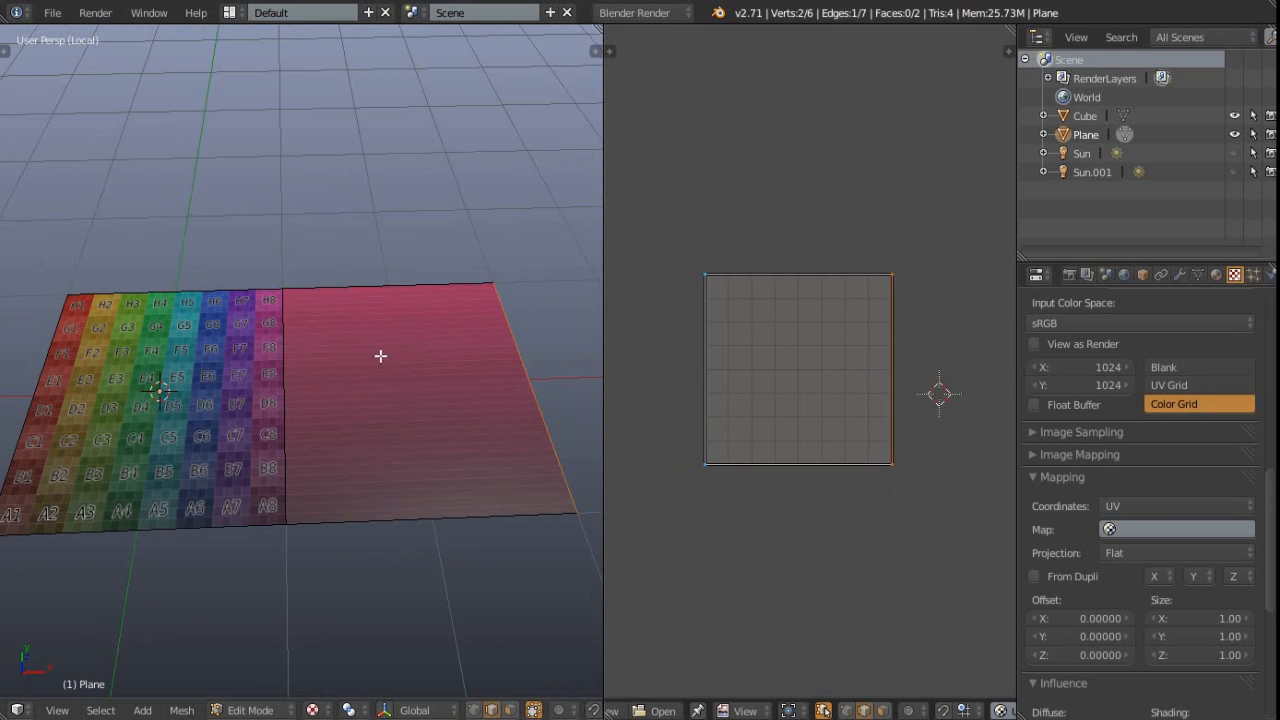
# Select the newly extruded face in face select mode and examine its collapsed layout in UV space.
pyautogui.hotkey('ctrl', 'Tab')
pyautogui.click(320, 414)
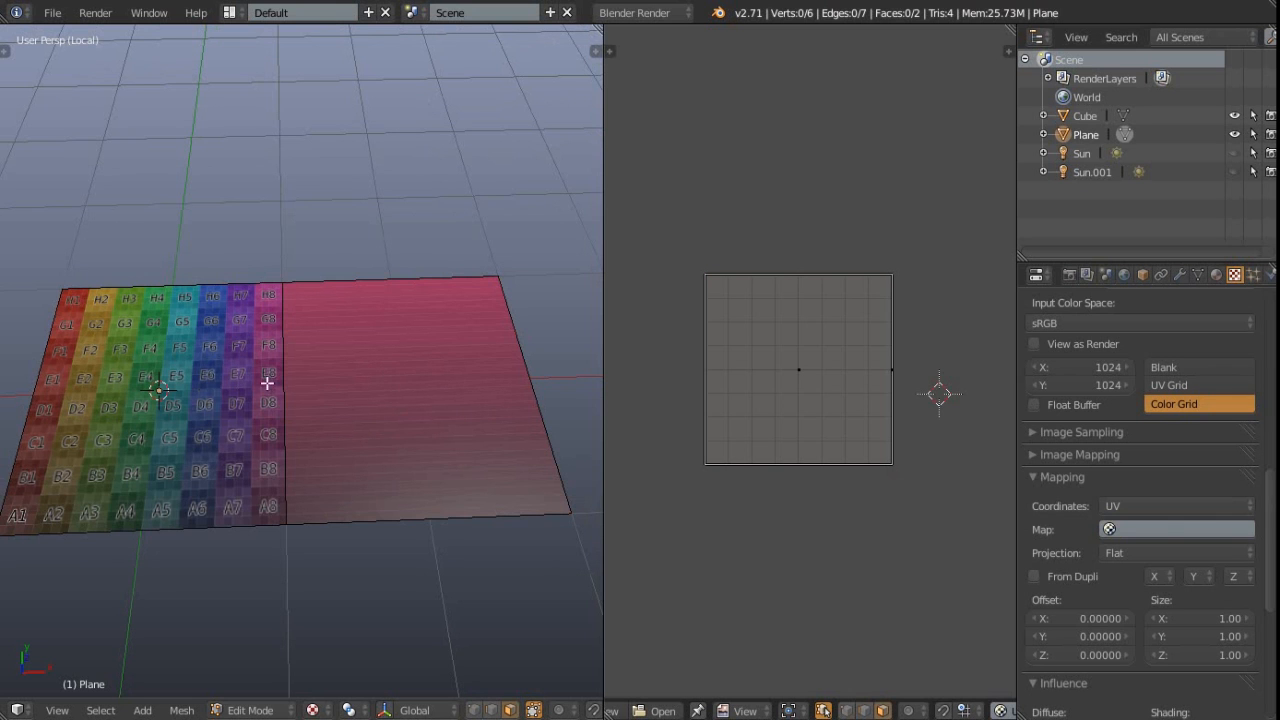
pyautogui.rightClick(440, 370)
pyautogui.scroll(2, 765, 390)
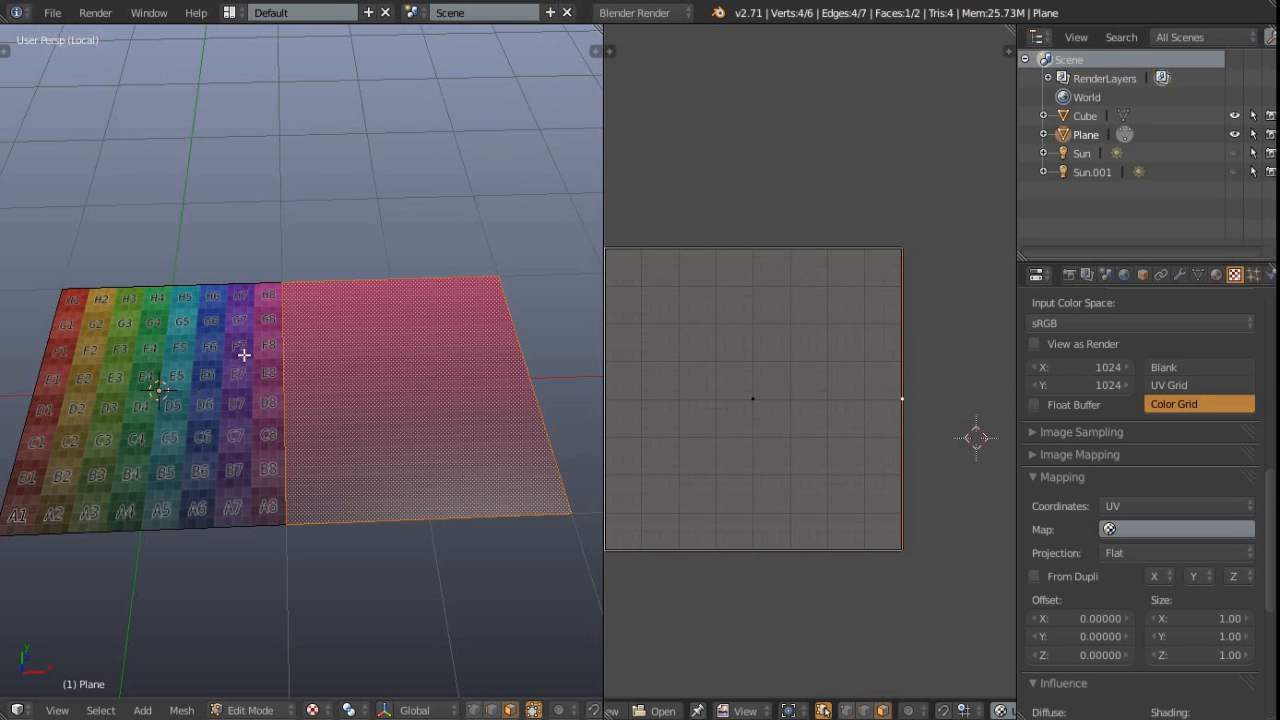
pyautogui.moveTo(294, 343); pyautogui.dragTo(294, 380, button='middle')
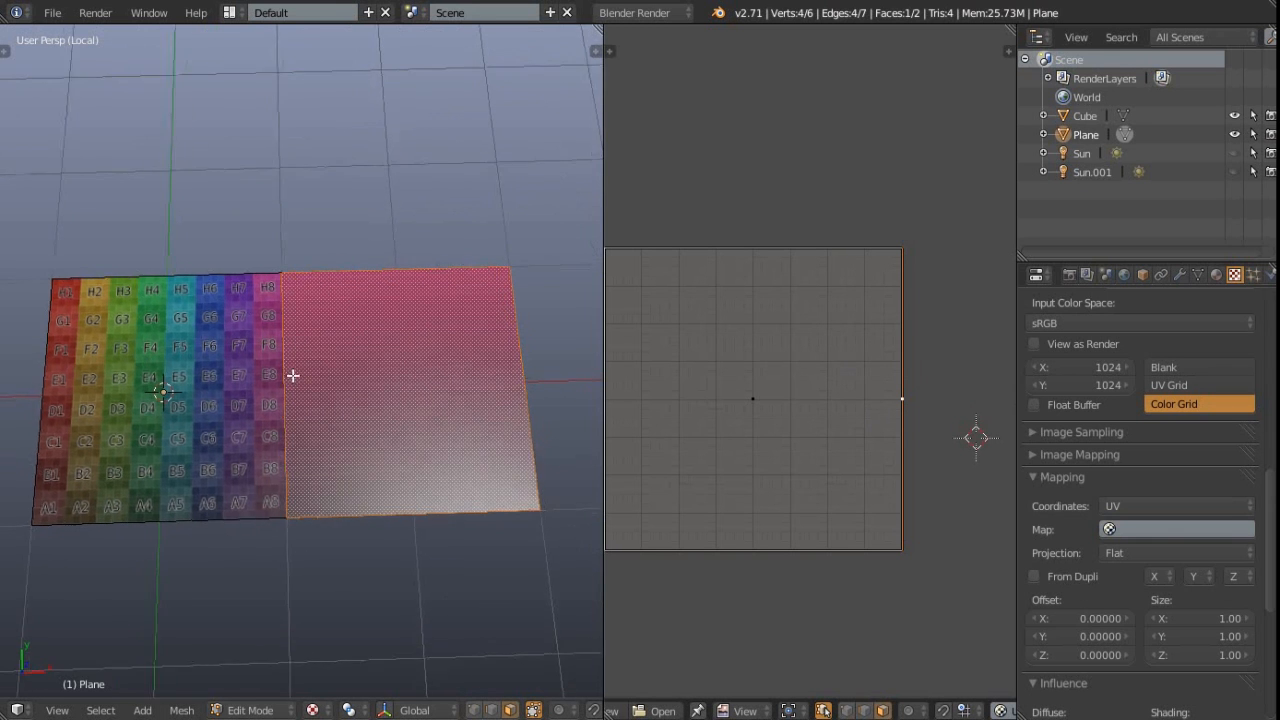
pyautogui.scroll(-1, 810, 420)
pyautogui.moveTo(883, 430); pyautogui.dragTo(826, 408, button='middle')
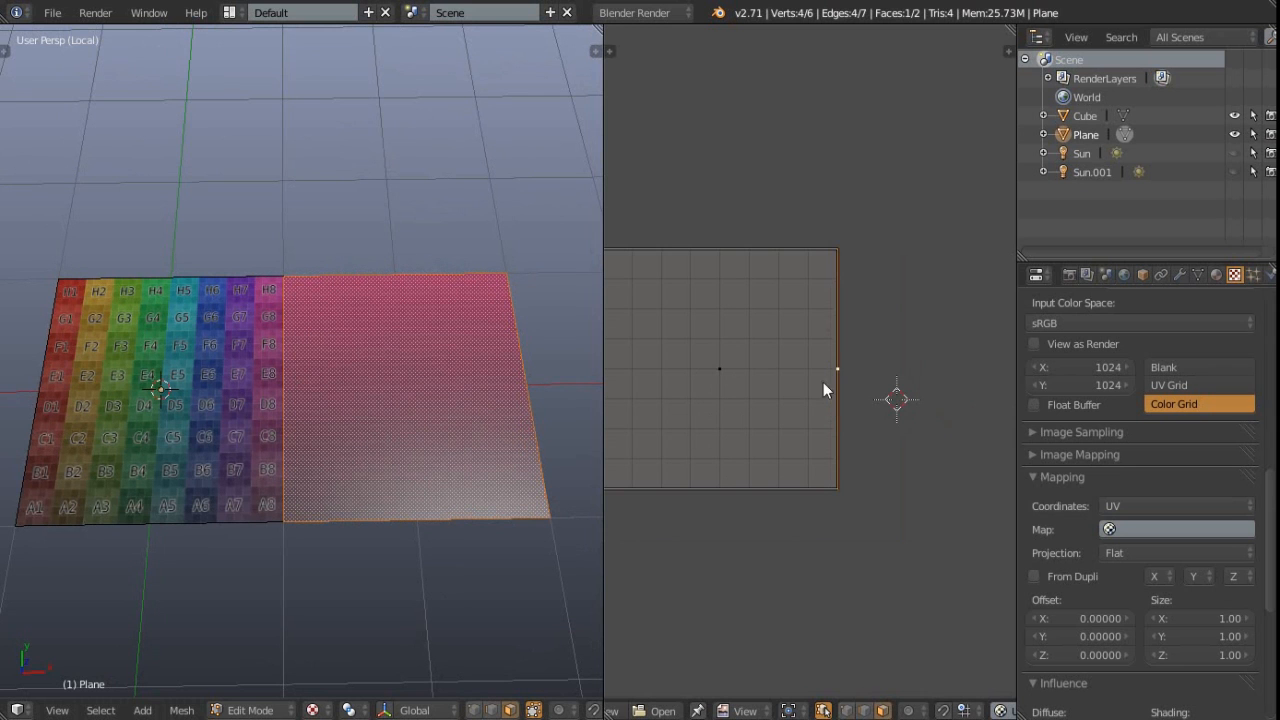
# Move the extruded face's outer UV edge along X to about one grid width beyond the original UV square.
pyautogui.hotkey('ctrl', 'Tab')
pyautogui.click(370, 389)
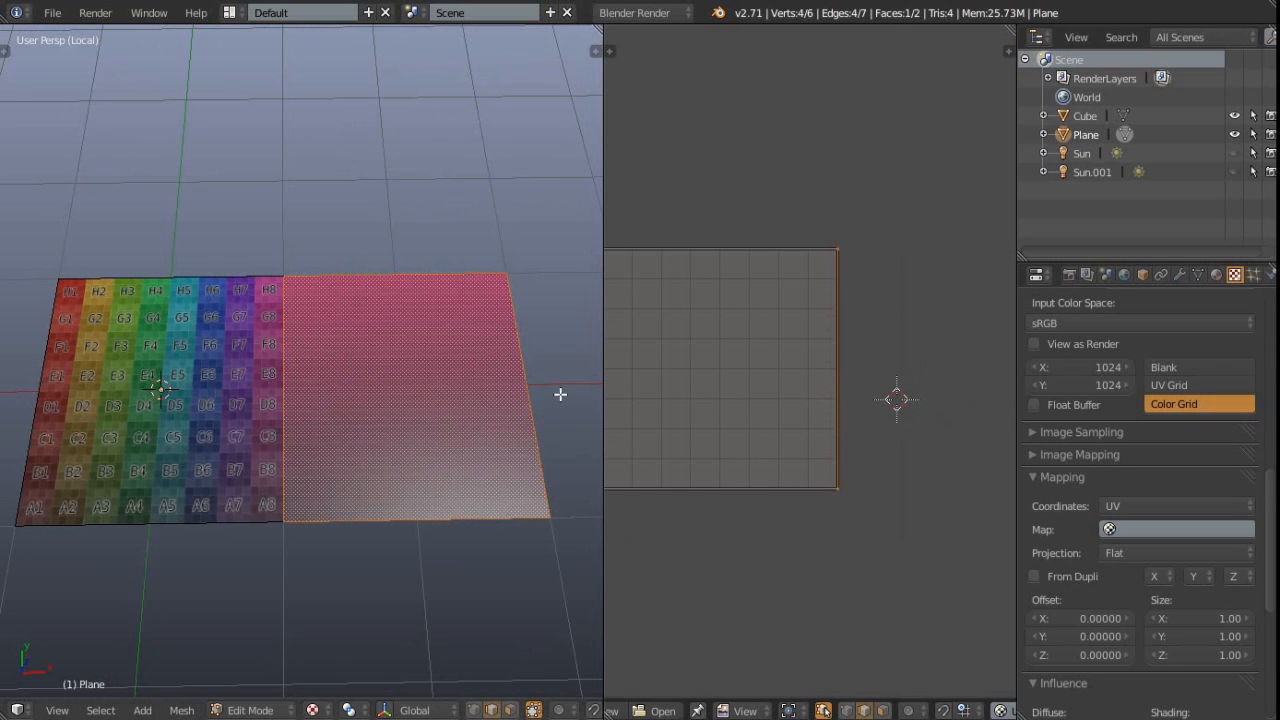
pyautogui.rightClick(529, 394)
pyautogui.scroll(-2, 880, 400)
pyautogui.press('g')
pyautogui.press('x')
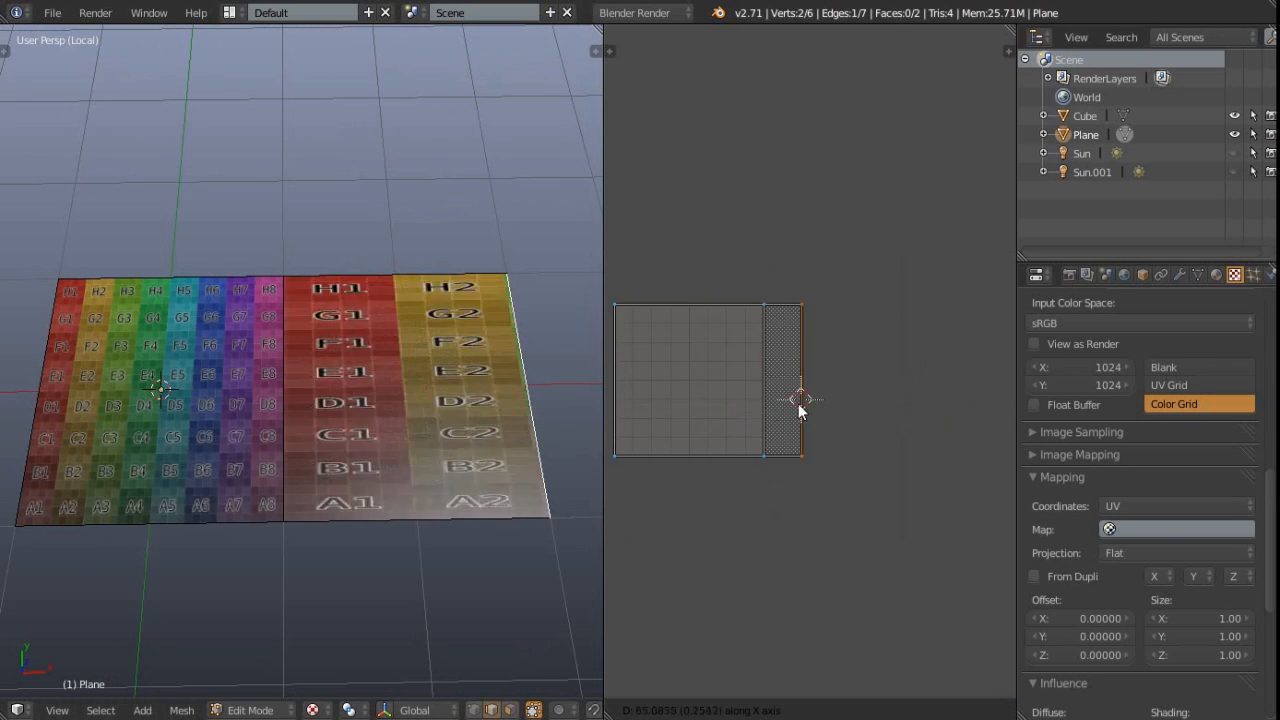
pyautogui.click(890, 395)
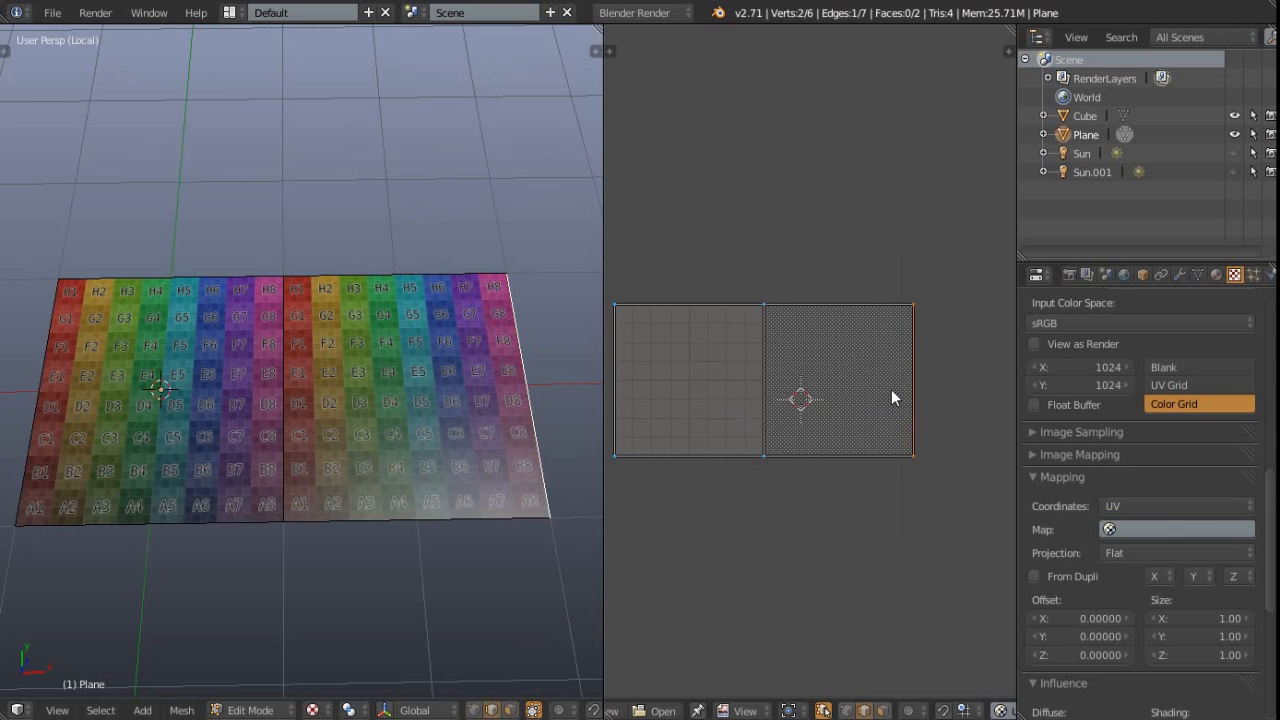
# Set the X coordinate of the selected outer UV edge to exactly 512.
pyautogui.press('n')
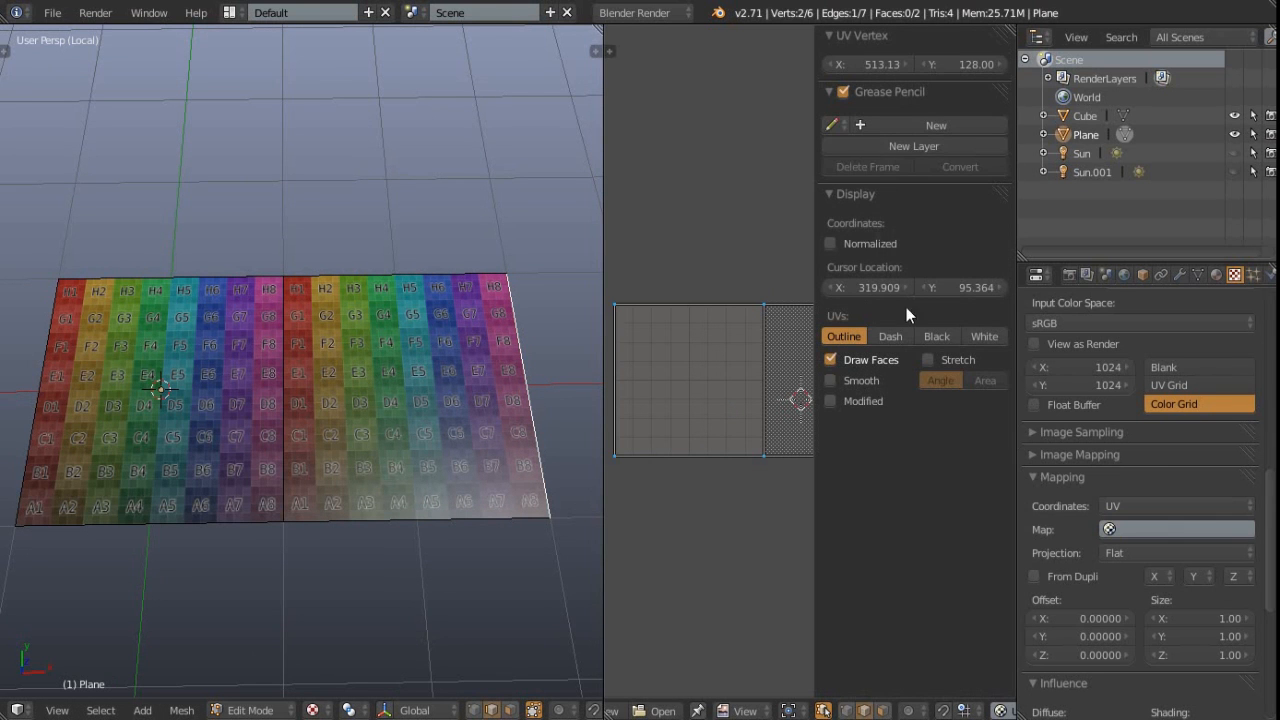
pyautogui.click(871, 65)
pyautogui.write('512')
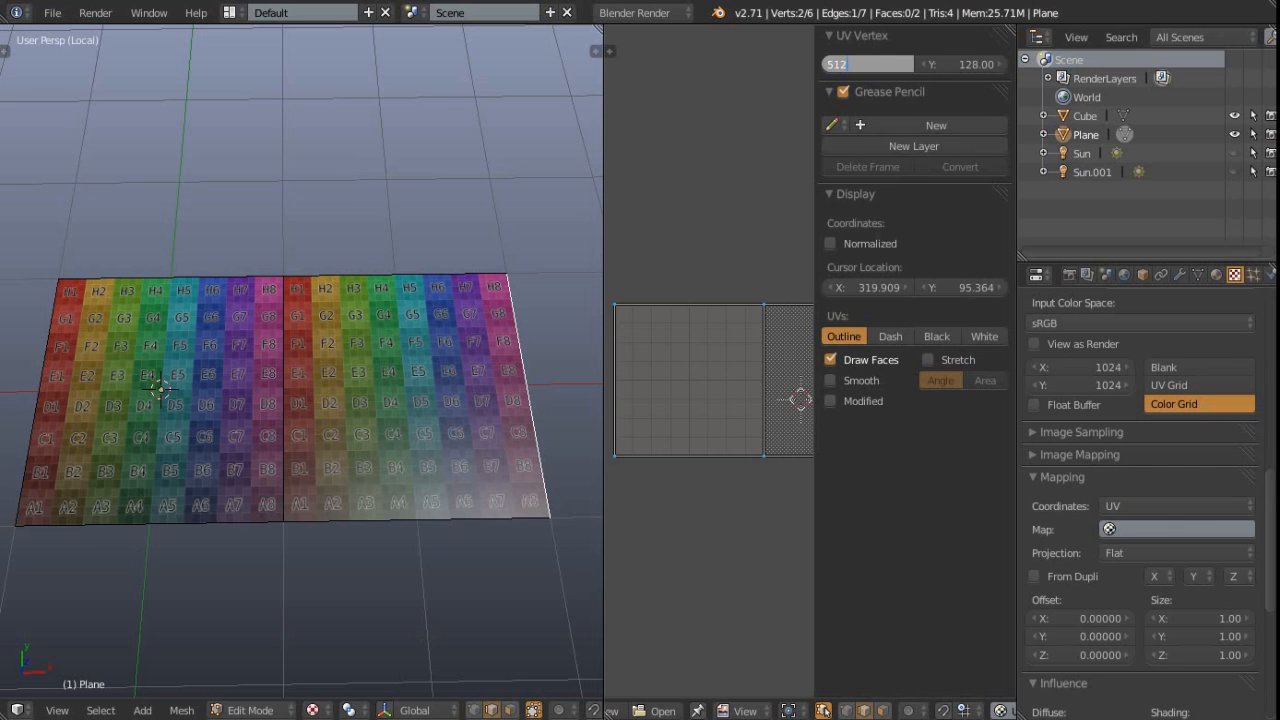
pyautogui.press('Return')
pyautogui.scroll(-1, 705, 440)
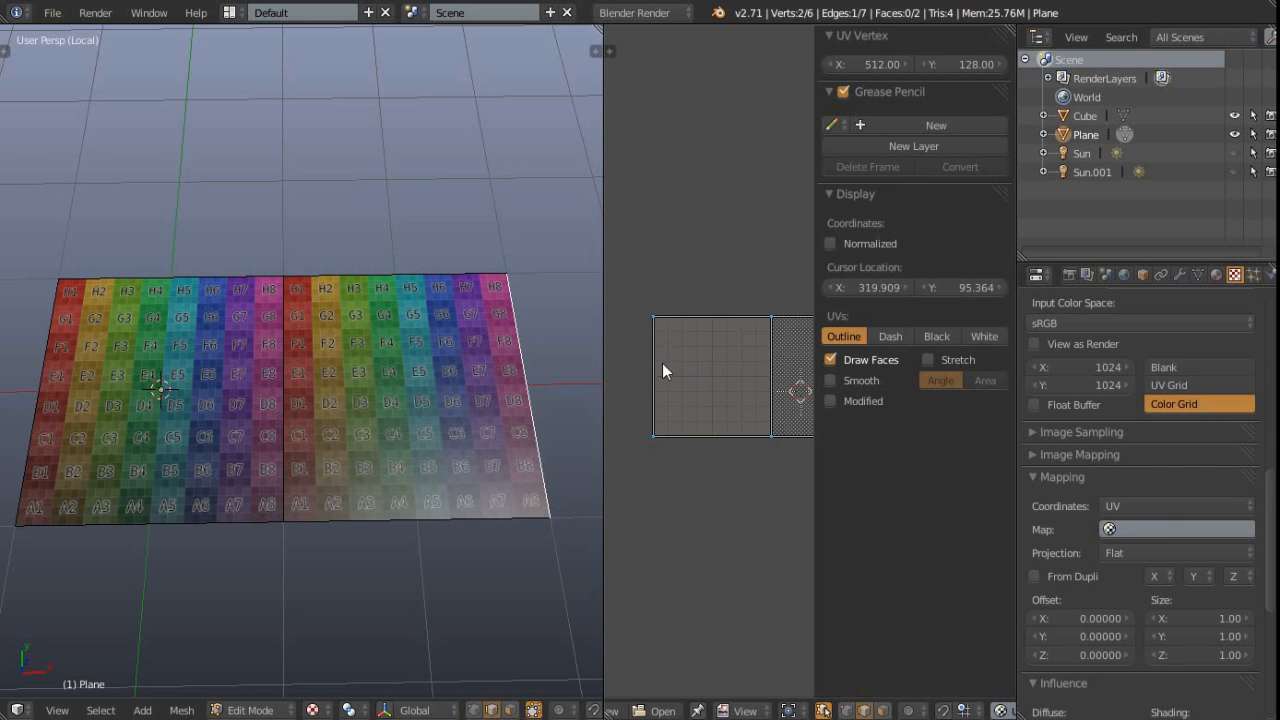
# Examine the two adjoining UV faces in a maximized UV editor, and return to the split layout with the properties sidebar hidden.
pyautogui.hotkey('ctrl', 'Up')
pyautogui.scroll(4, 280, 324)
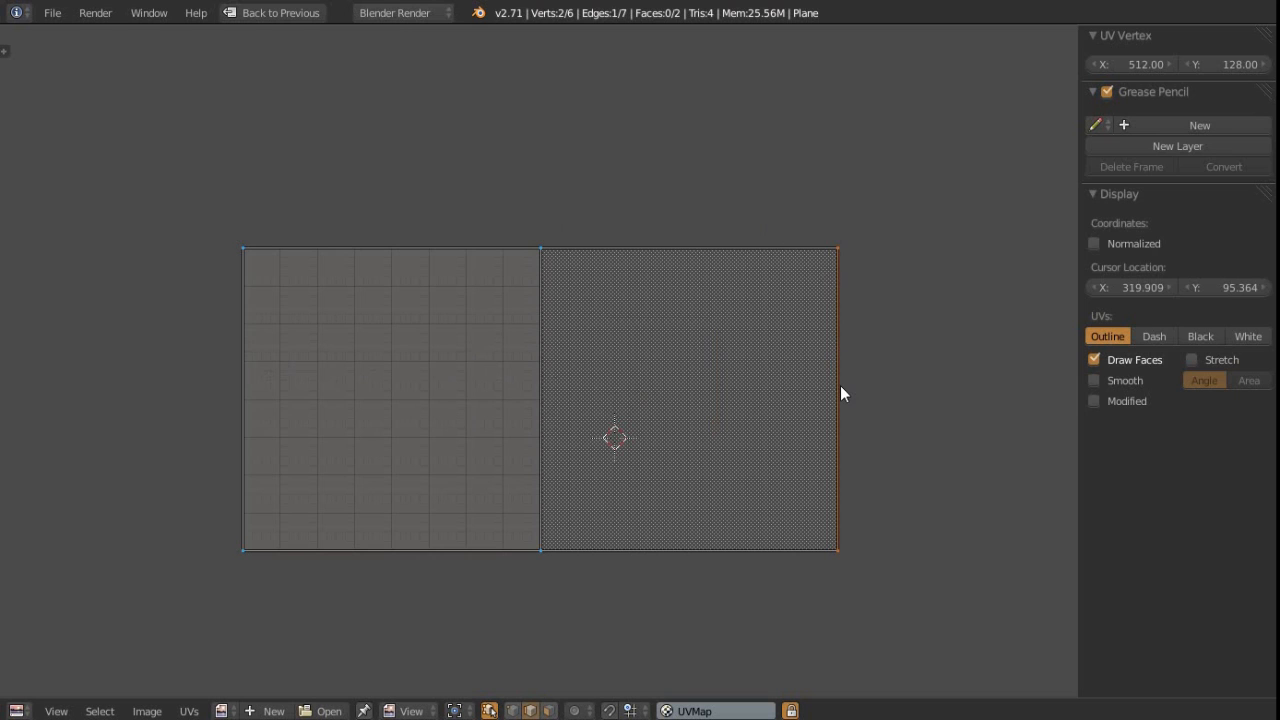
pyautogui.scroll(-2, 840, 394)
pyautogui.moveTo(840, 400); pyautogui.dragTo(456, 405, button='middle')
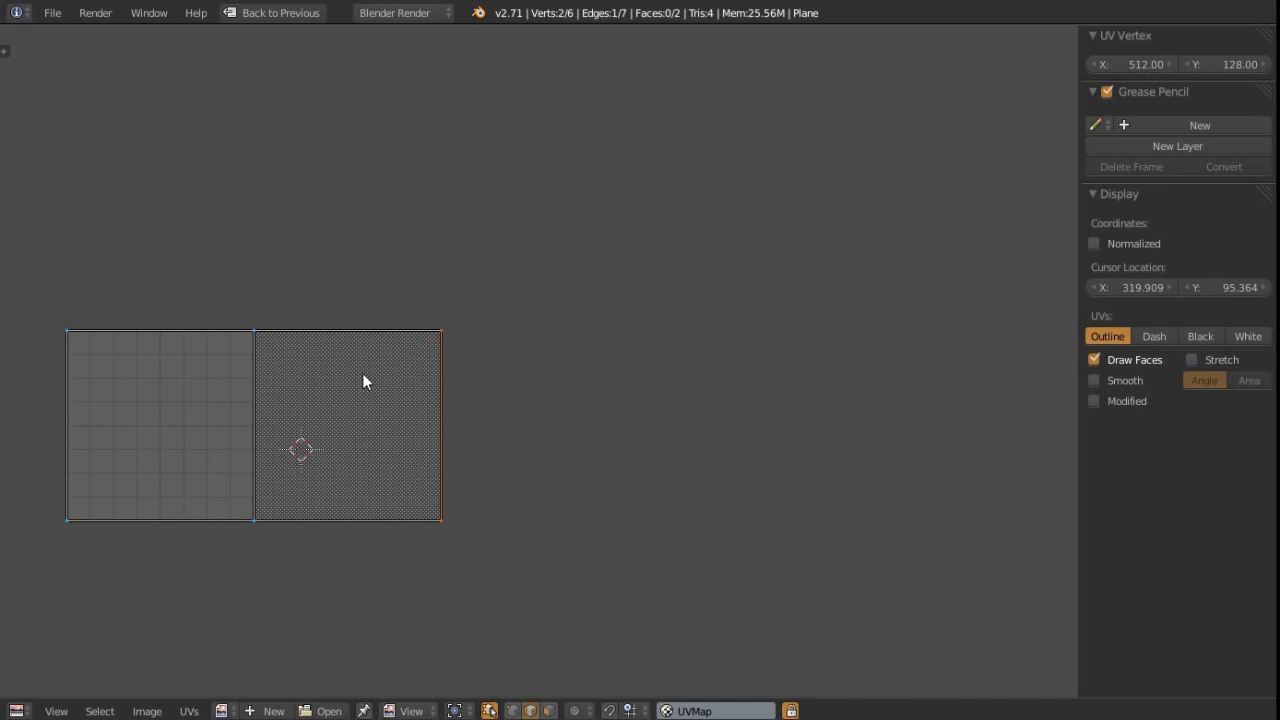
pyautogui.hotkey('ctrl', 'Up')
pyautogui.keyDown('shift'); pyautogui.moveTo(360, 402); pyautogui.dragTo(370, 395, button='middle'); pyautogui.keyUp('shift')
pyautogui.scroll(-3, 611, 438)
pyautogui.moveTo(639, 429); pyautogui.dragTo(861, 390, button='middle')
pyautogui.press('n')
pyautogui.scroll(3, 686, 420)
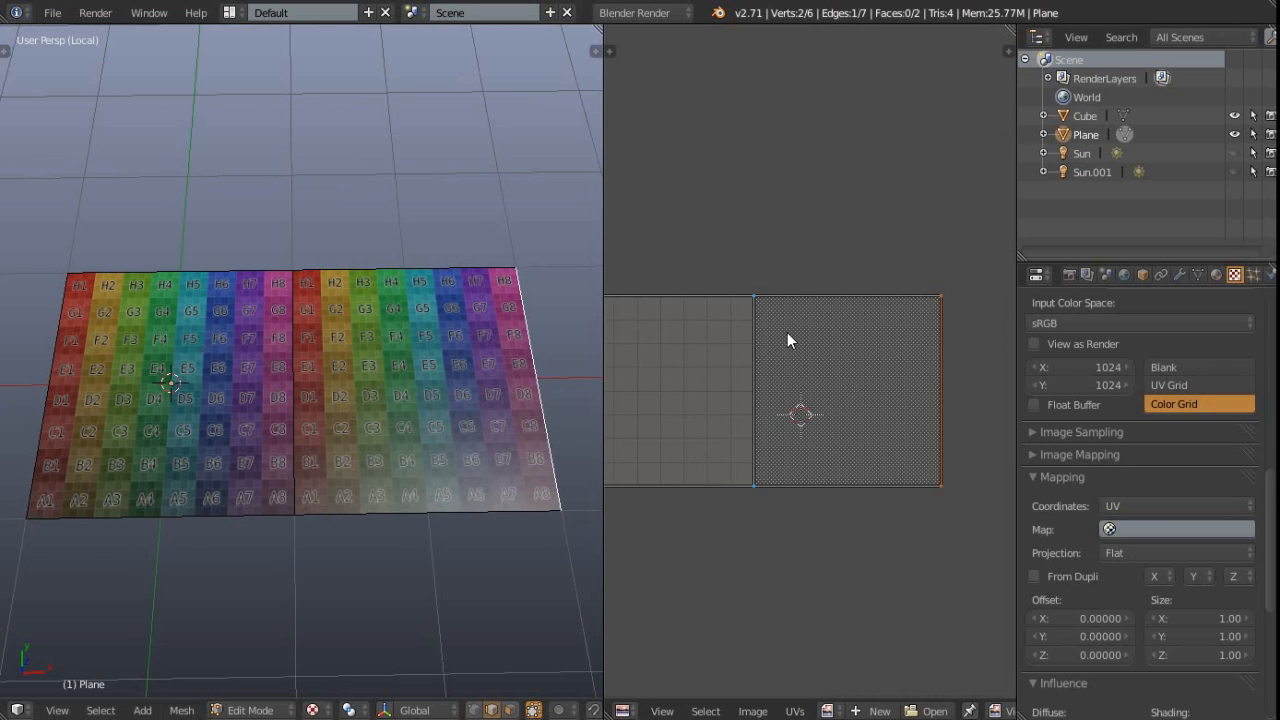
pyautogui.moveTo(751, 378); pyautogui.dragTo(810, 390, button='middle')
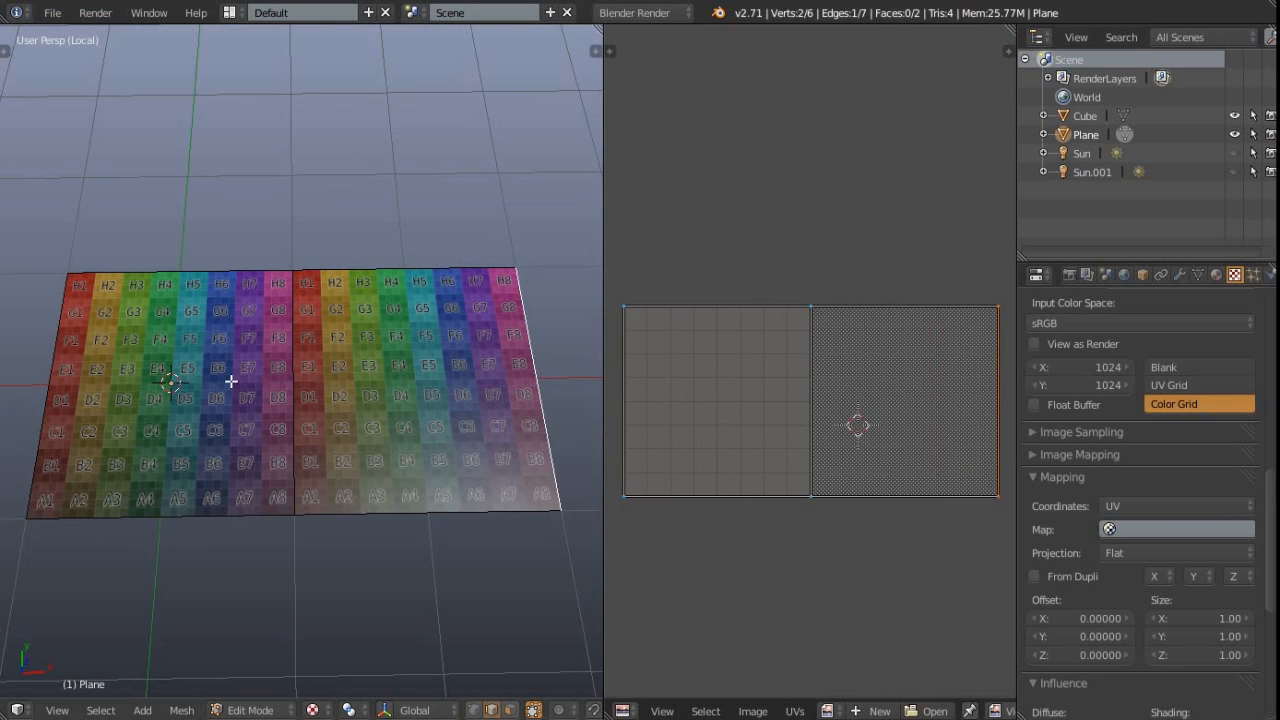
# Select the extruded face in face select mode and unwrap it on its own.
pyautogui.rightClick(395, 390)
pyautogui.hotkey('ctrl', 'Tab')
pyautogui.click(368, 405)
pyautogui.scroll(-1, 843, 436)
pyautogui.press('e')
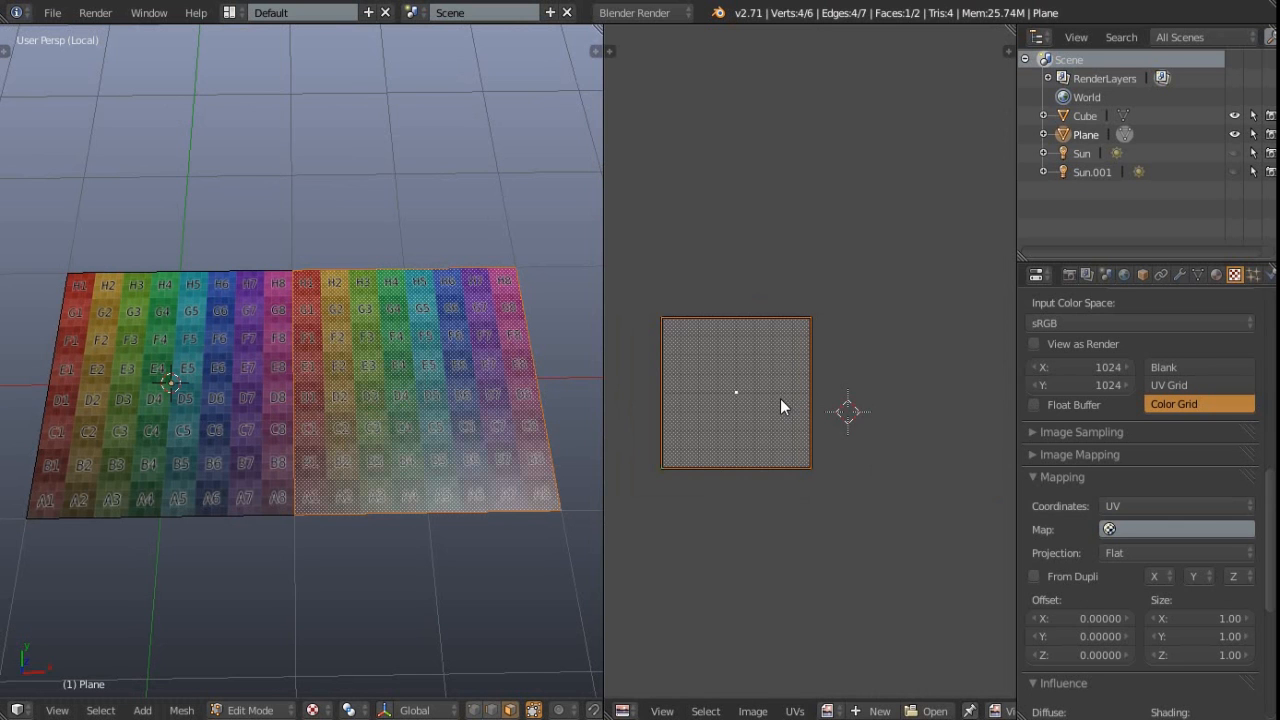
# Move the extruded face's unwrapped UV island 1 unit along X, beside the original face's UV square.
pyautogui.scroll(1, 741, 409)
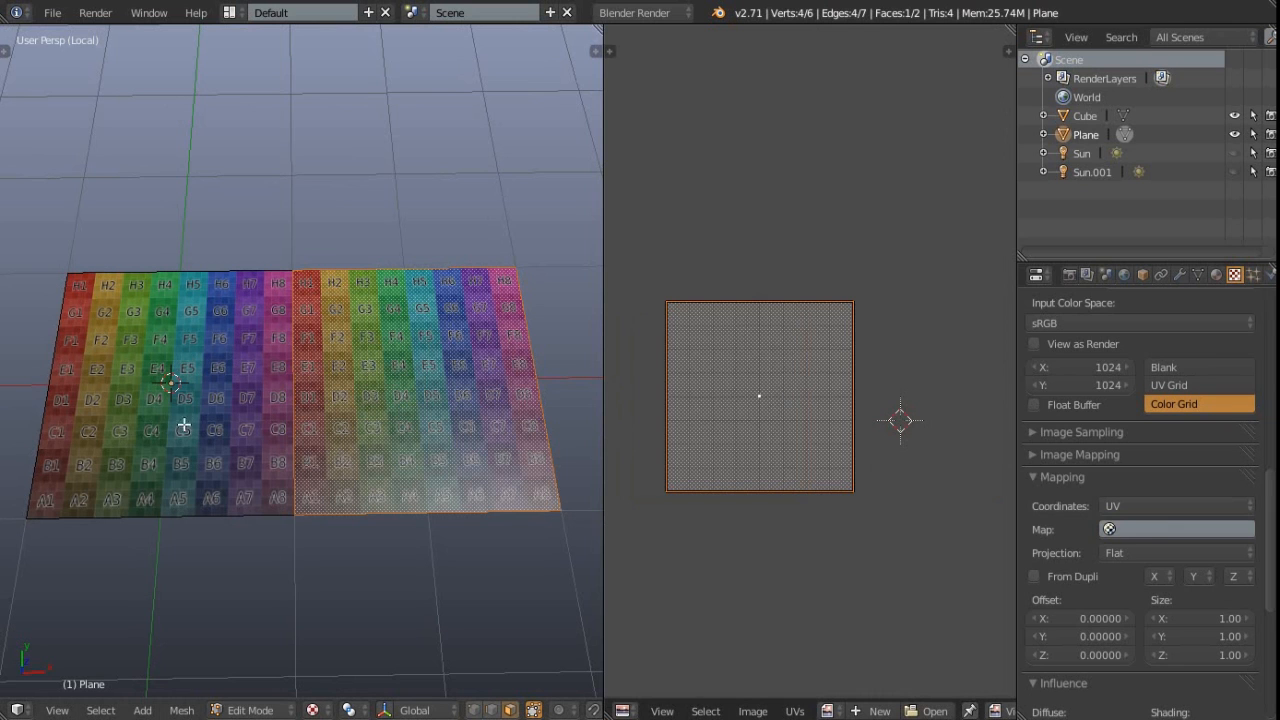
pyautogui.scroll(-1, 763, 430)
pyautogui.moveTo(763, 437); pyautogui.dragTo(729, 437, button='middle')
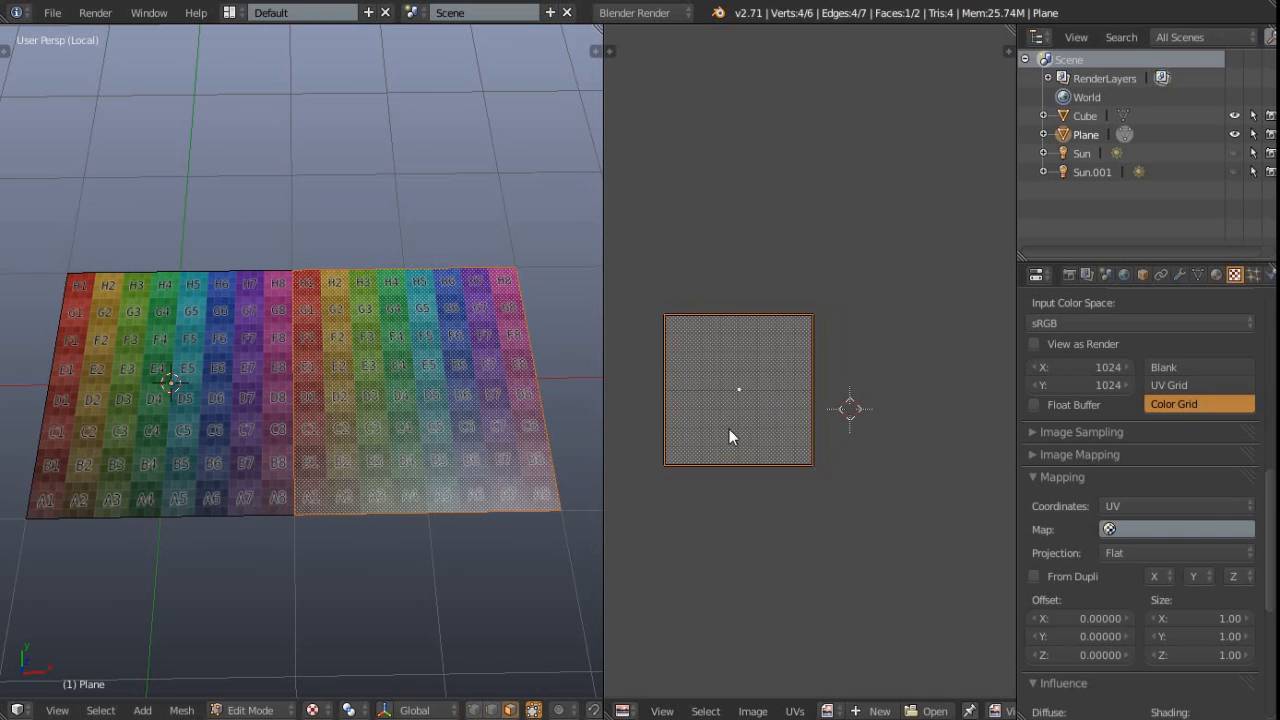
pyautogui.scroll(1, 749, 418)
pyautogui.press('g')
pyautogui.press('x')
pyautogui.press('1')
pyautogui.press('Return')
pyautogui.scroll(-1, 786, 402)
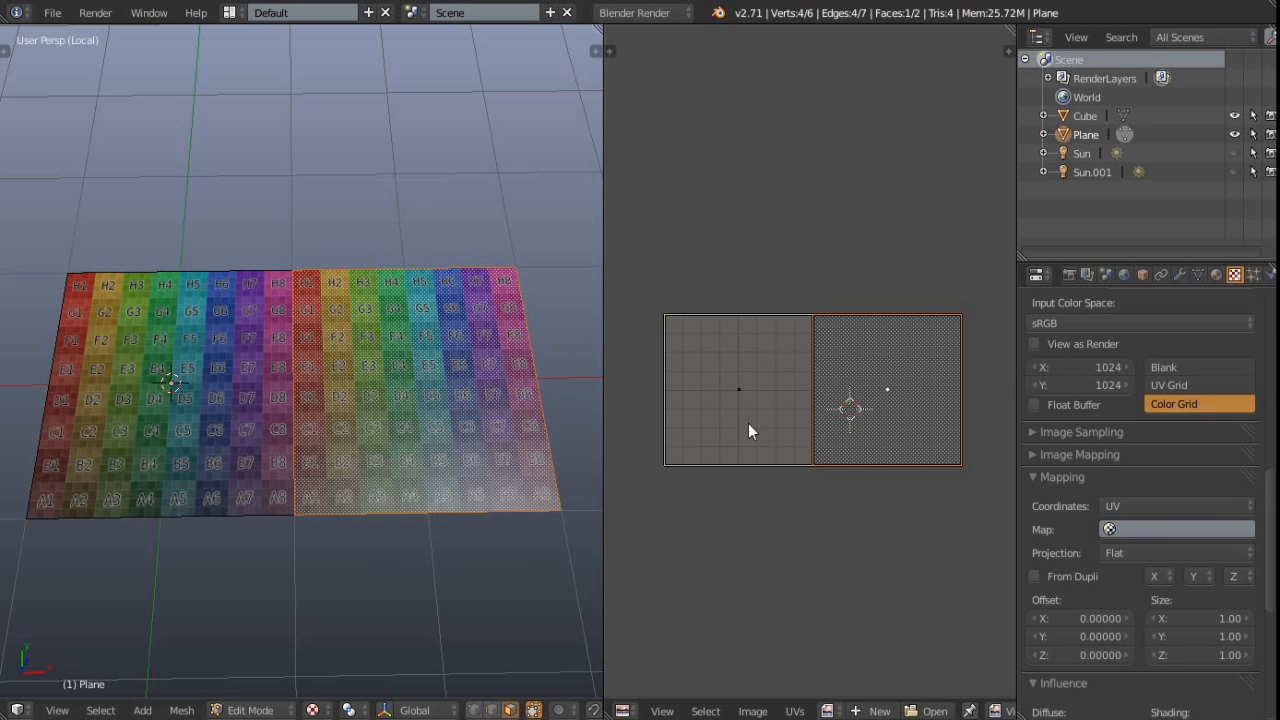
# Move the extruded face's UV island freely about half a grid width farther along X and slightly down.
pyautogui.moveTo(798, 396); pyautogui.dragTo(769, 399, button='middle')
pyautogui.scroll(1, 769, 399)
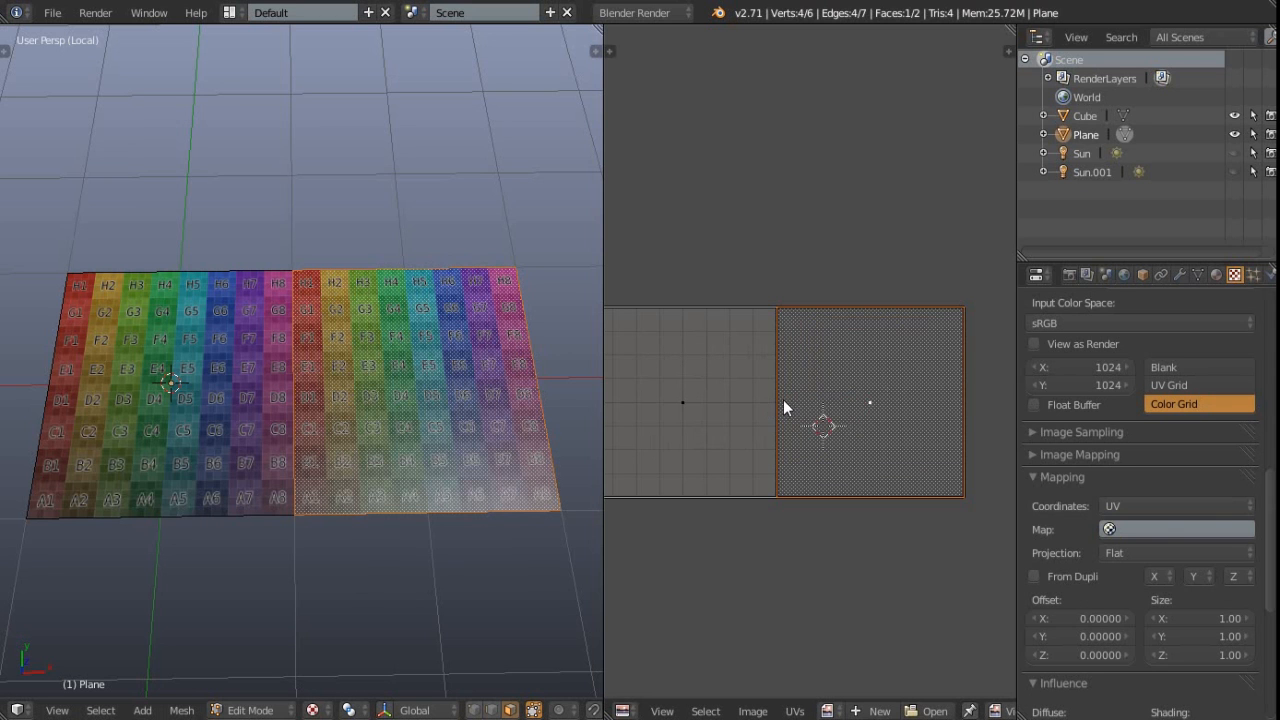
pyautogui.press('g')
pyautogui.click(899, 420)
# Select the shared border edge in edge select mode and stitch the separated UV island back to the original one.
pyautogui.hotkey('ctrl', 'Tab')
pyautogui.click(861, 405)
pyautogui.rightClick(862, 400)
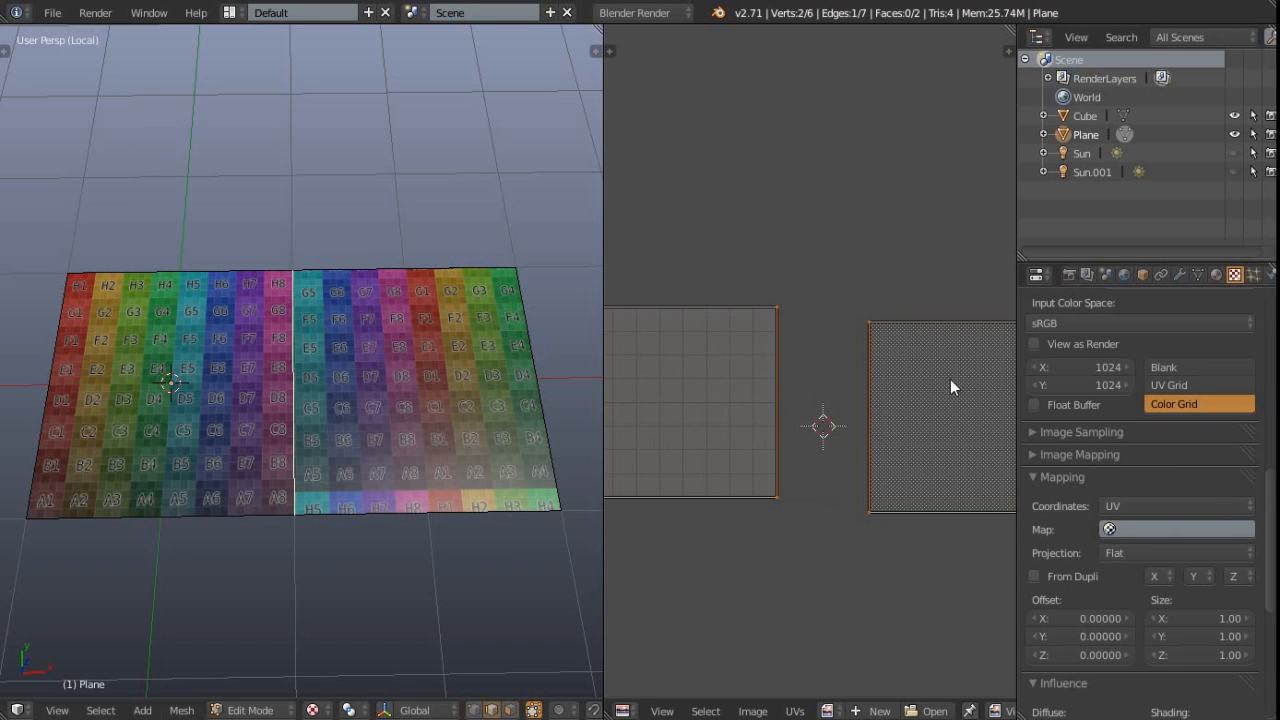
pyautogui.press('v')
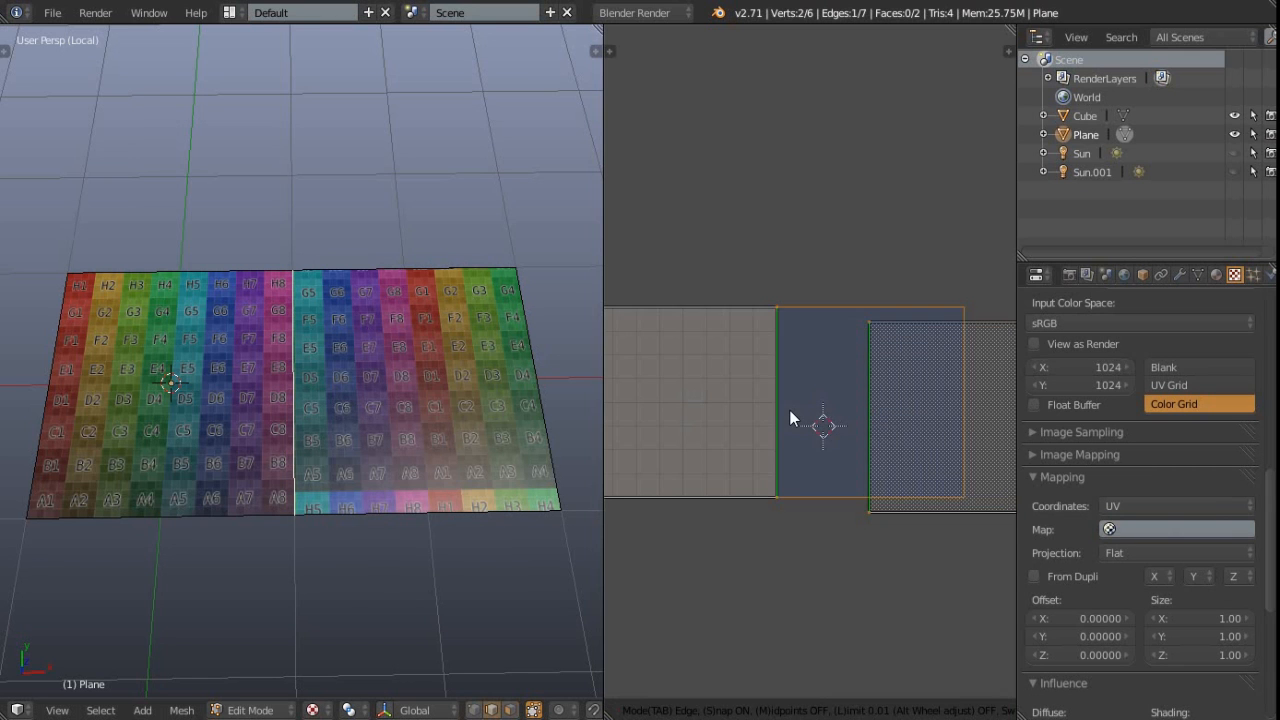
pyautogui.click(789, 409)
pyautogui.scroll(-2, 796, 374)
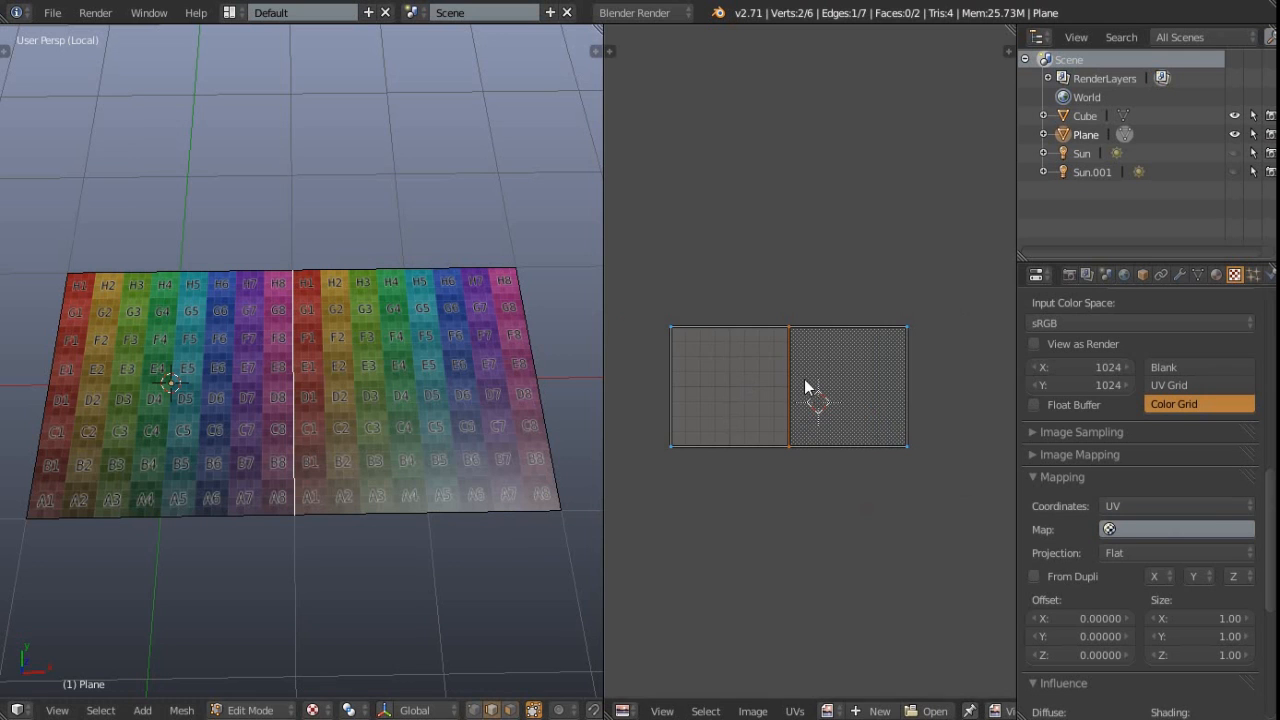
pyautogui.scroll(1, 804, 386)
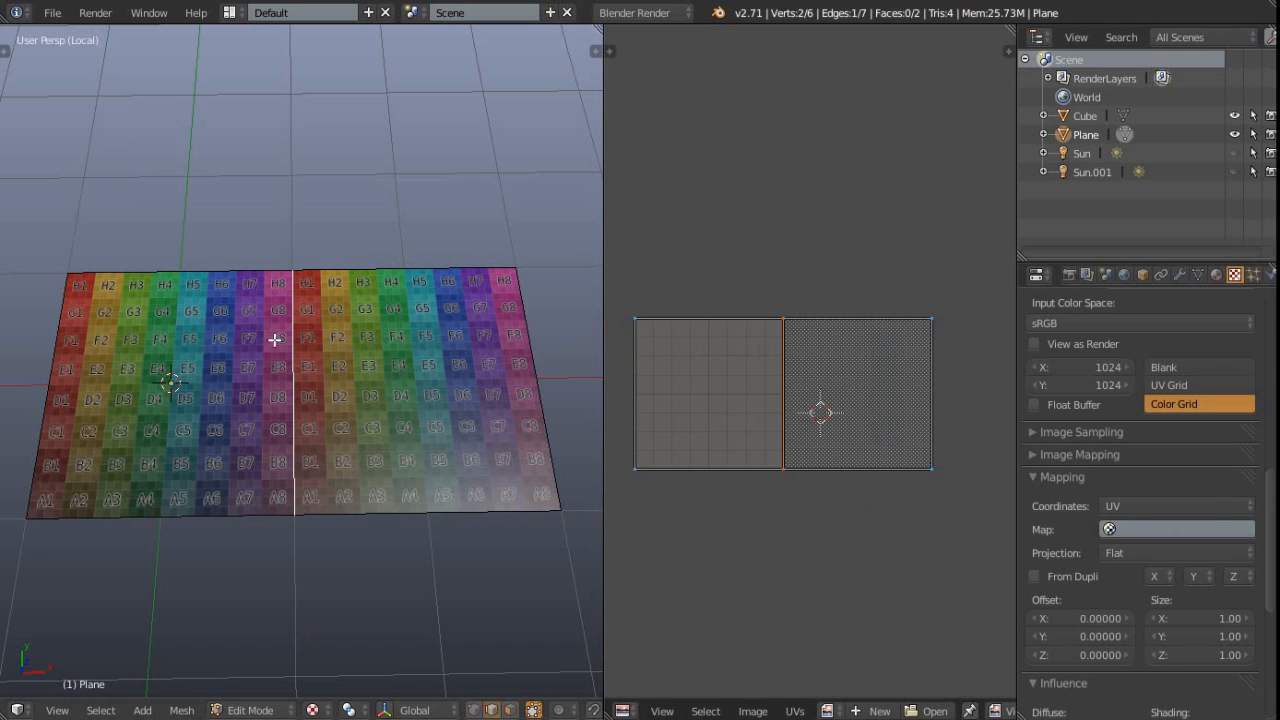
# Undo the stitch, island moves and unwraps made to the extruded face's UVs.
pyautogui.hotkey('ctrl', 'Tab')
pyautogui.click(234, 346)
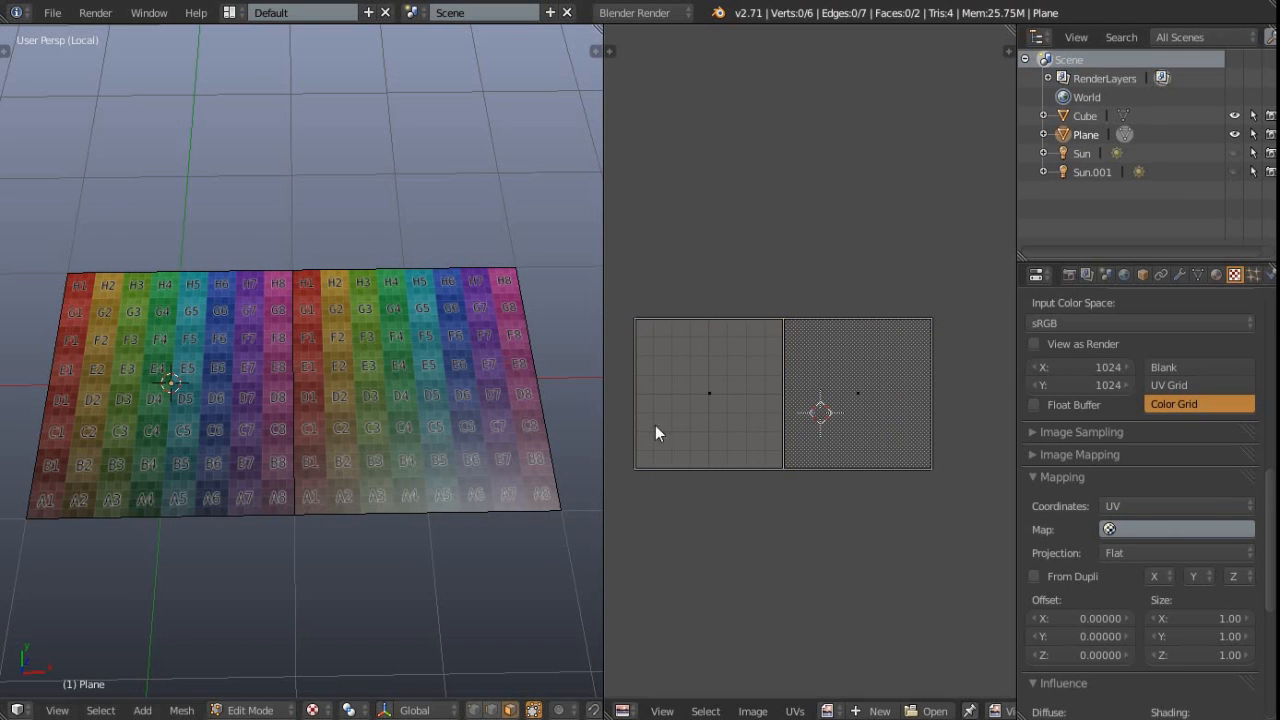
pyautogui.hotkey('ctrl', 'z')
# Select the original textured face and pin its four UV vertices in vertex select mode.
pyautogui.hotkey('ctrl', 'Tab')
pyautogui.press('3')
pyautogui.rightClick(401, 428)
pyautogui.moveTo(709, 397); pyautogui.dragTo(824, 401, button='middle')
pyautogui.scroll(1, 824, 401)
pyautogui.rightClick(824, 401)
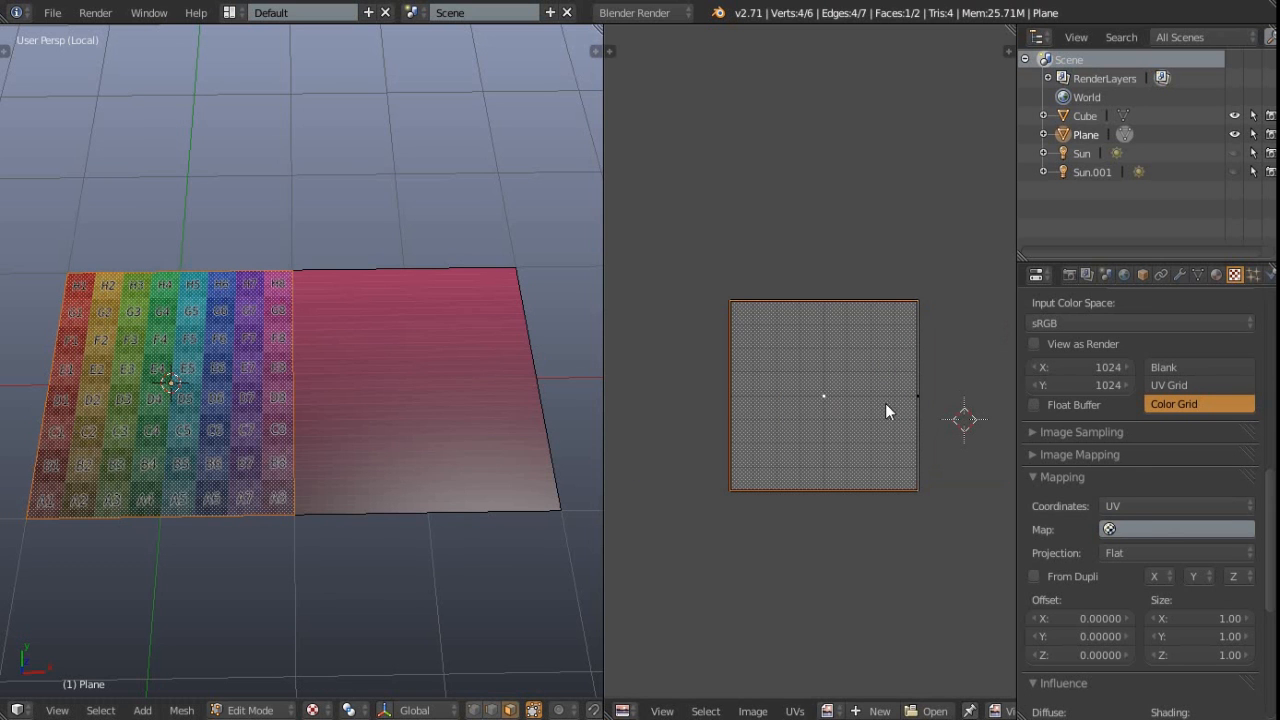
pyautogui.hotkey('ctrl', 'Tab')
pyautogui.click(110, 330)
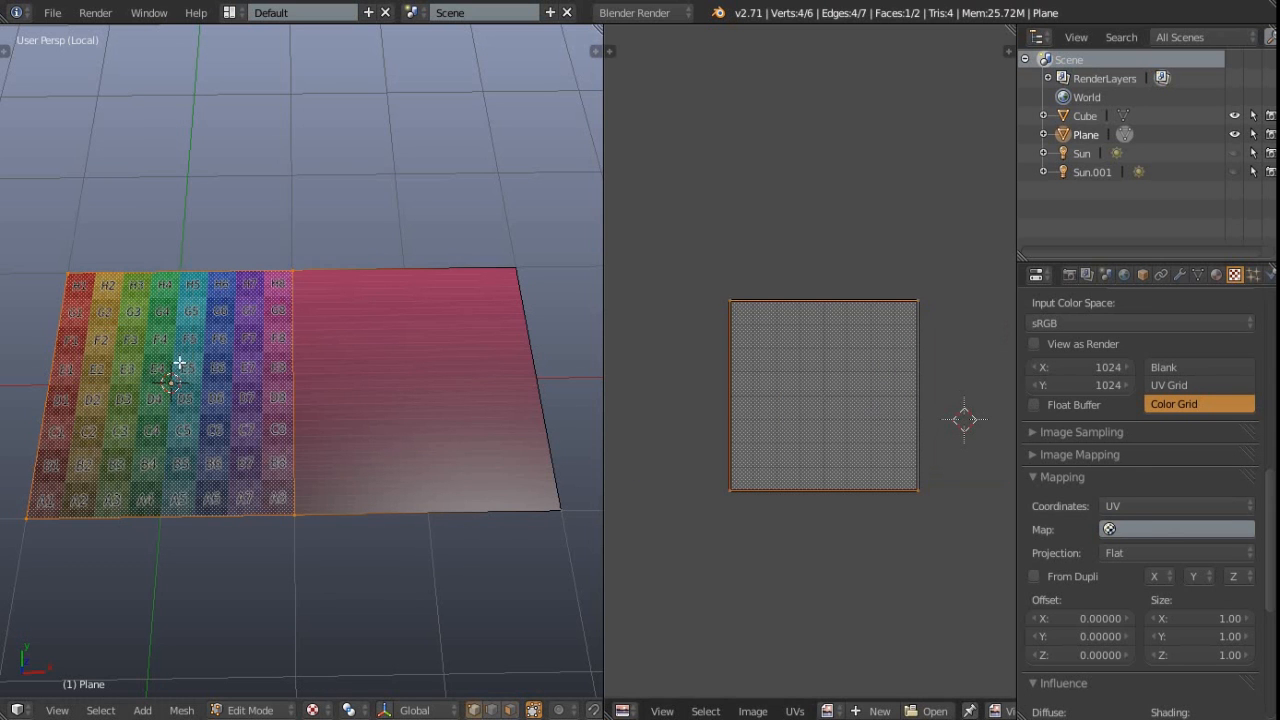
pyautogui.keyDown('shift'); pyautogui.moveTo(163, 398); pyautogui.dragTo(179, 410, button='middle'); pyautogui.keyUp('shift')
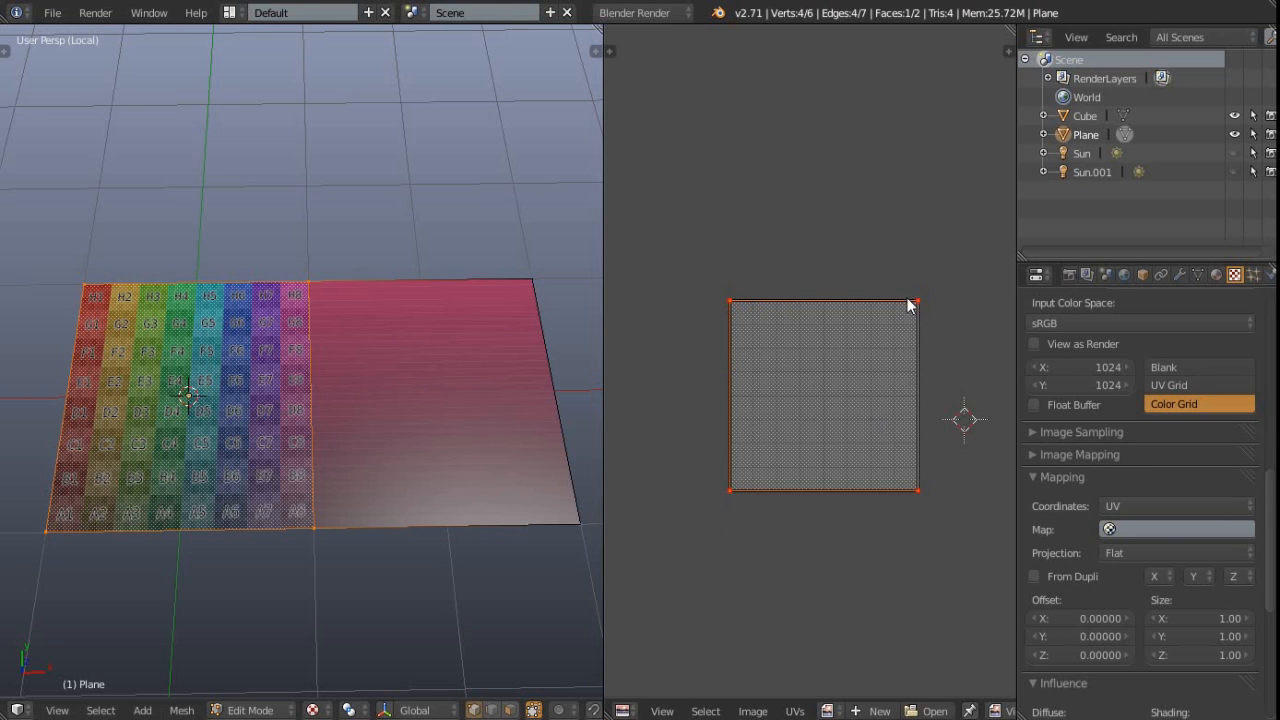
# Unwrap both faces together with the original face's UV vertices pinned, and look up the Pin command among the UV operations.
pyautogui.moveTo(923, 391); pyautogui.dragTo(855, 405, button='middle')
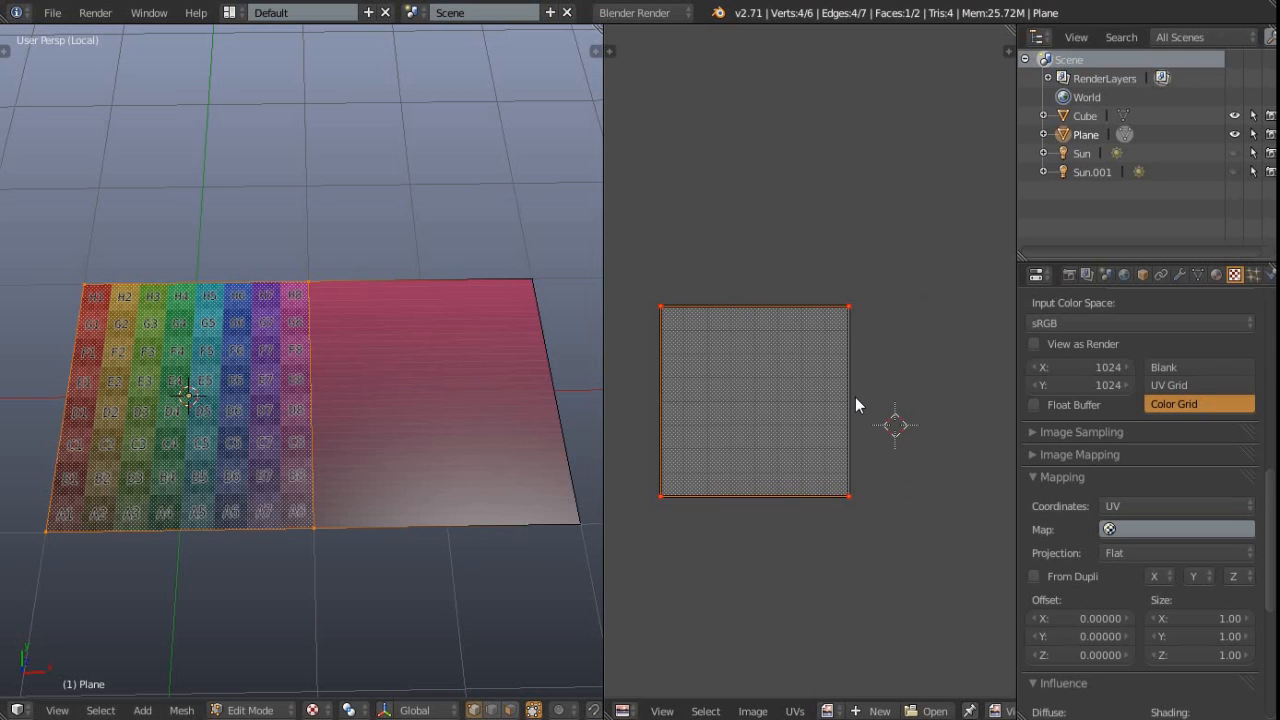
pyautogui.press('a')
pyautogui.press('a')
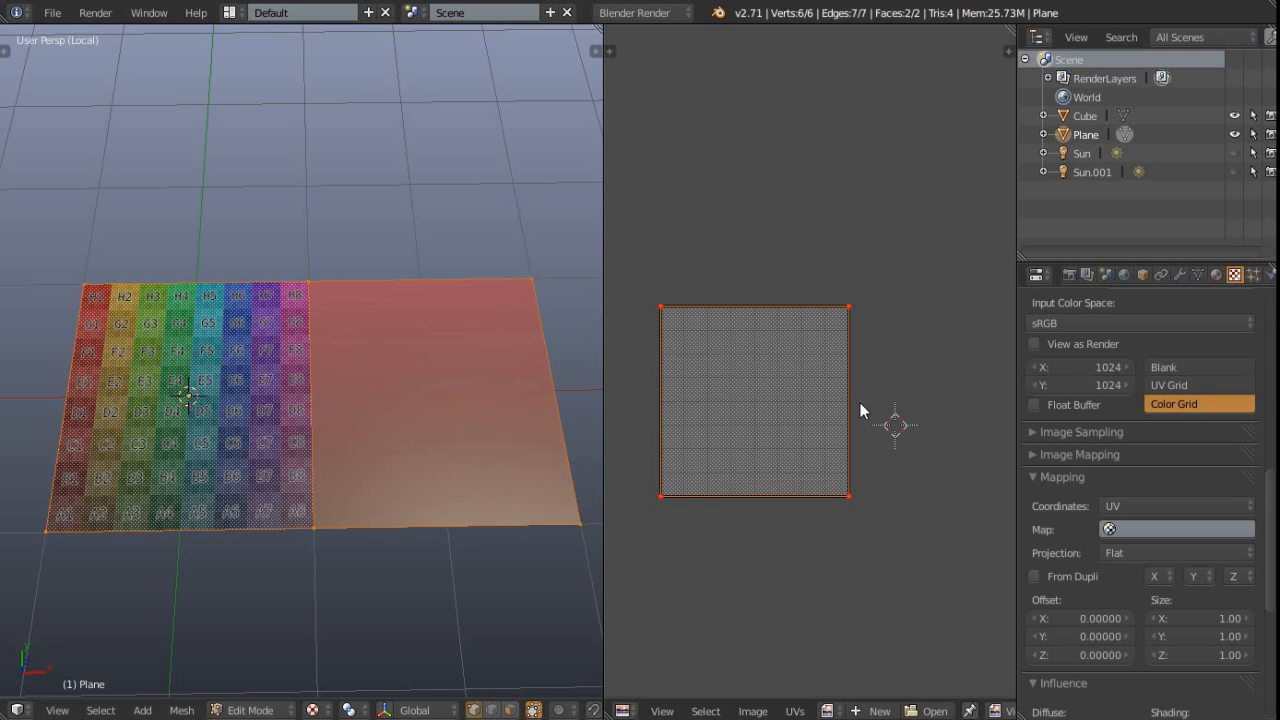
pyautogui.press('e')
pyautogui.scroll(-1, 860, 403)
pyautogui.moveTo(860, 403); pyautogui.dragTo(849, 408, button='middle')
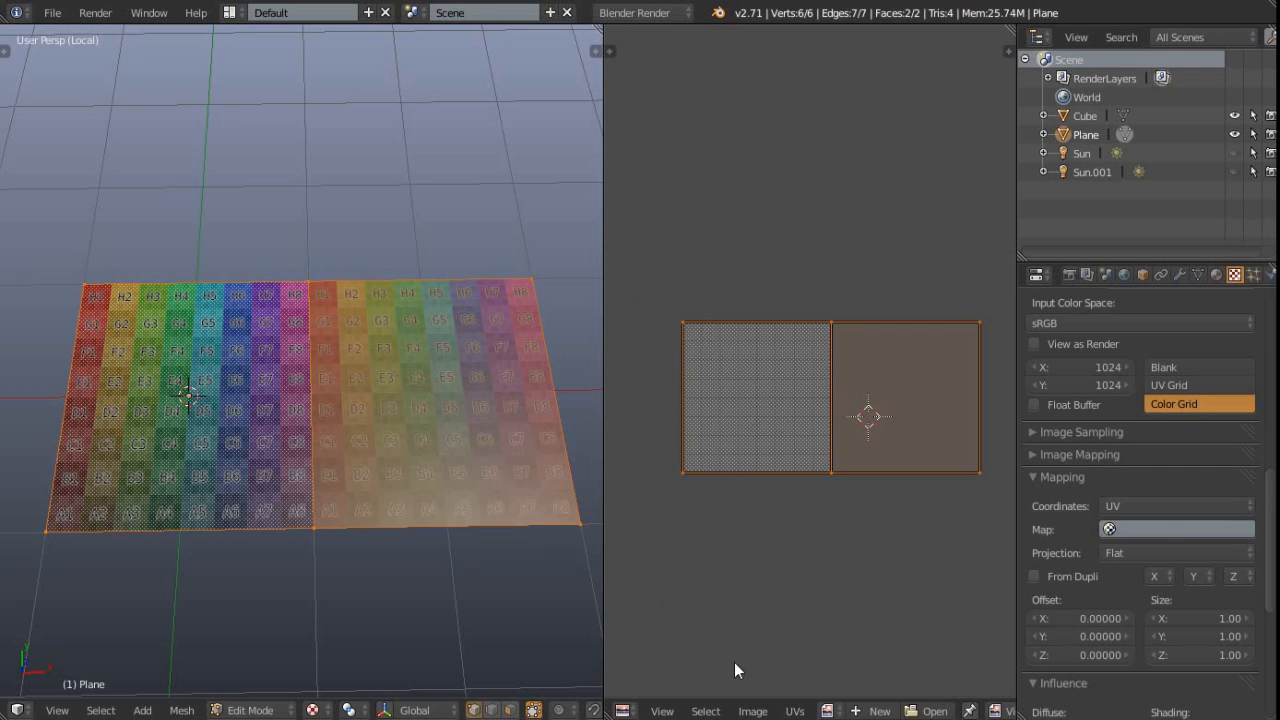
pyautogui.click(795, 710)
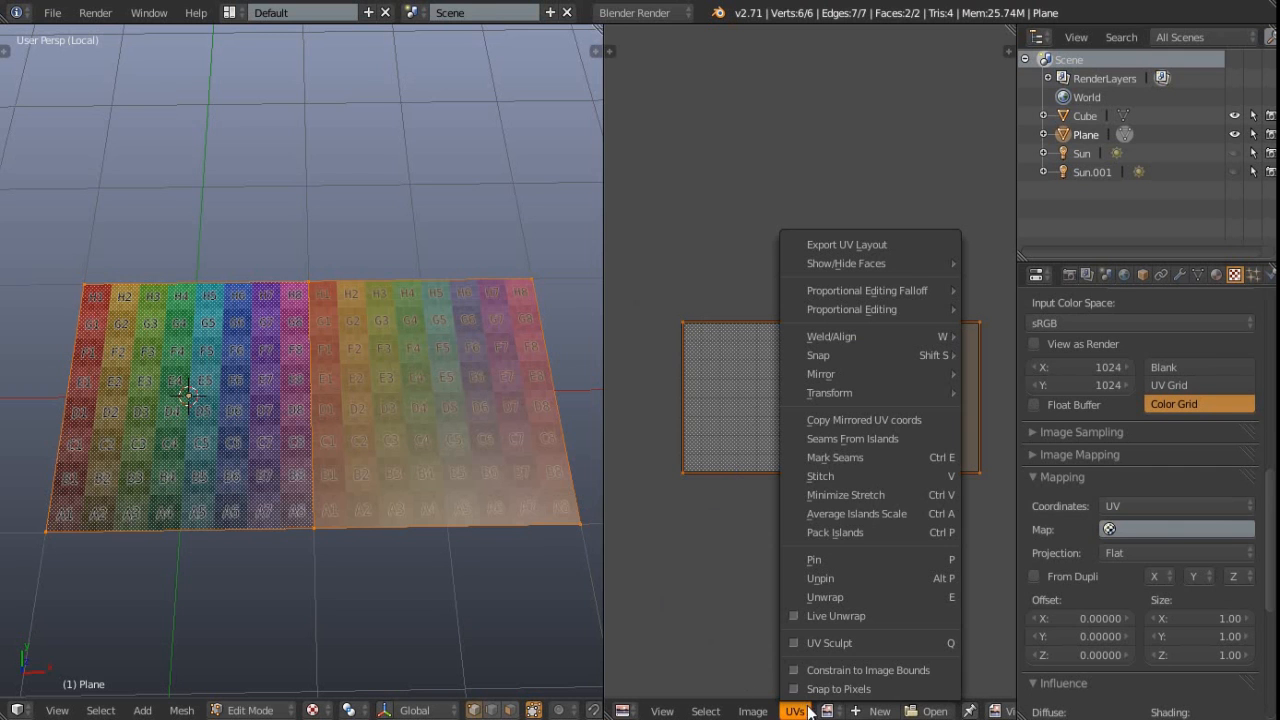
pyautogui.click(863, 558)
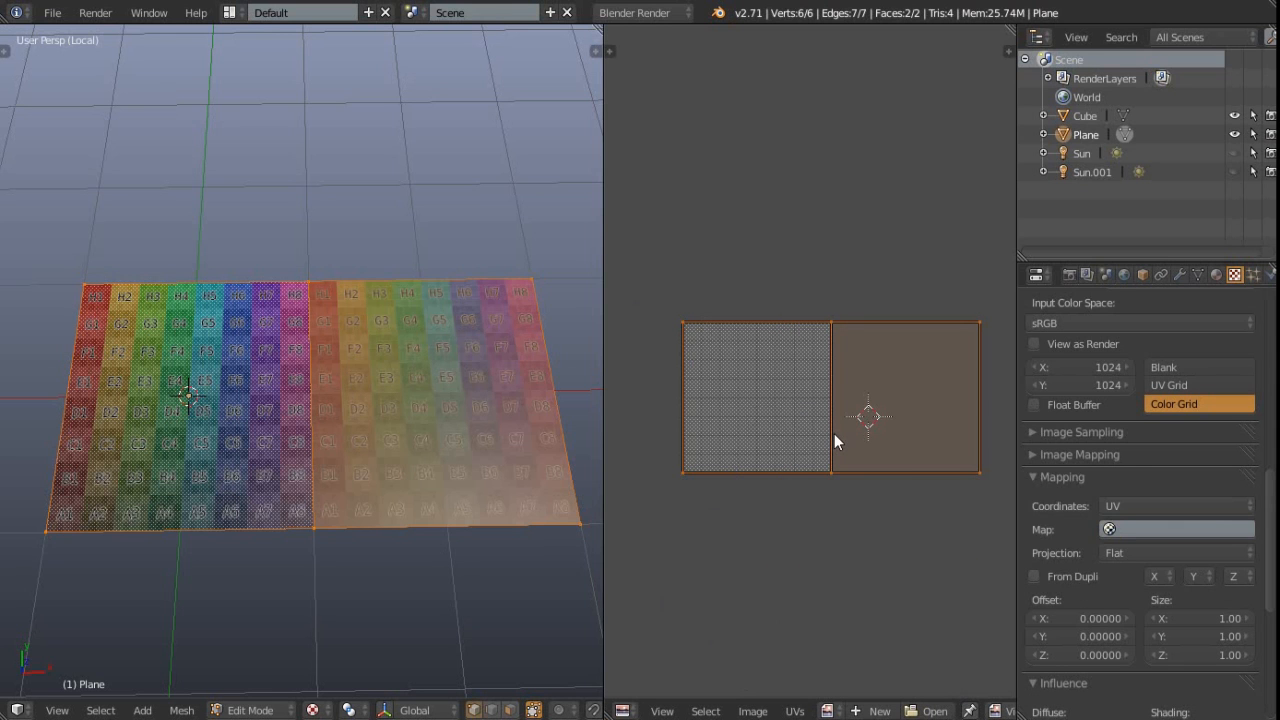
# Select the extruded face in face select mode and delete it.
pyautogui.hotkey('ctrl', 'Tab')
pyautogui.click(320, 437)
pyautogui.rightClick(451, 405)
pyautogui.press('x')
pyautogui.click(402, 407)
# Extrude the plane's +X edge along the global X axis by about one plane width.
pyautogui.hotkey('ctrl', 'Tab')
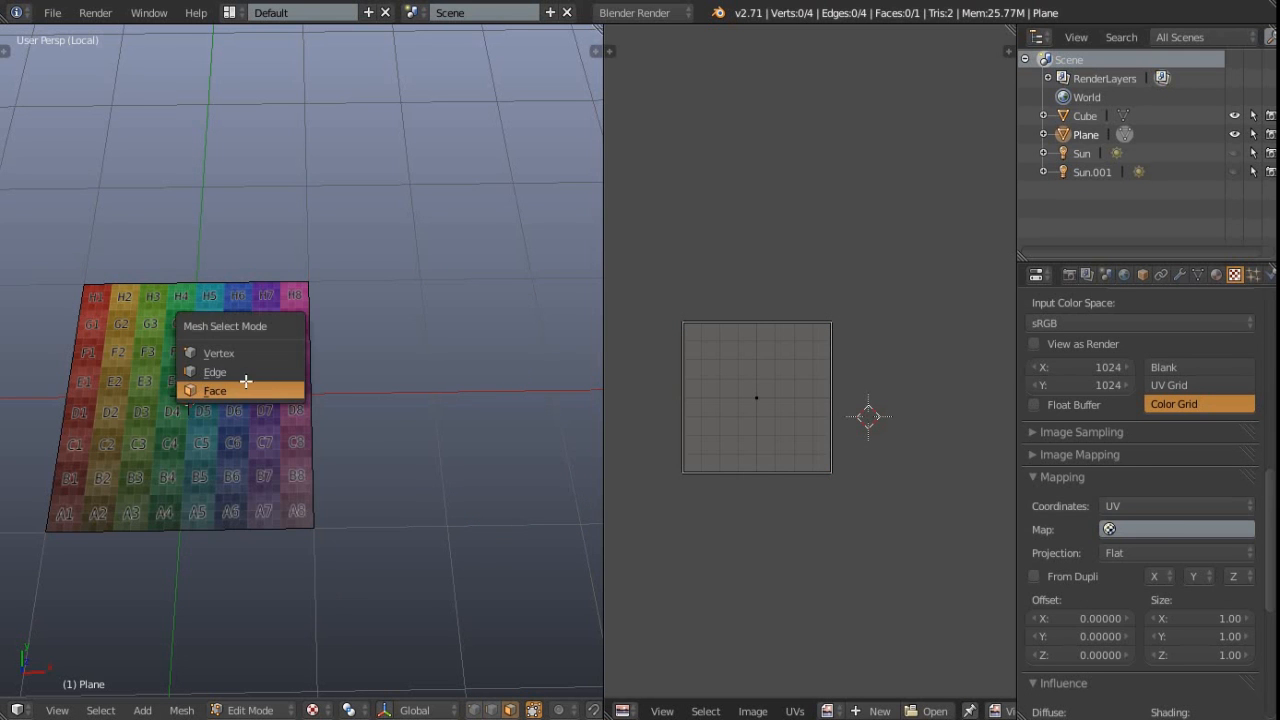
pyautogui.click(245, 373)
pyautogui.rightClick(309, 380)
pyautogui.scroll(-1, 309, 385)
pyautogui.keyDown('shift'); pyautogui.moveTo(309, 393); pyautogui.dragTo(253, 405, button='middle'); pyautogui.keyUp('shift')
pyautogui.press('e')
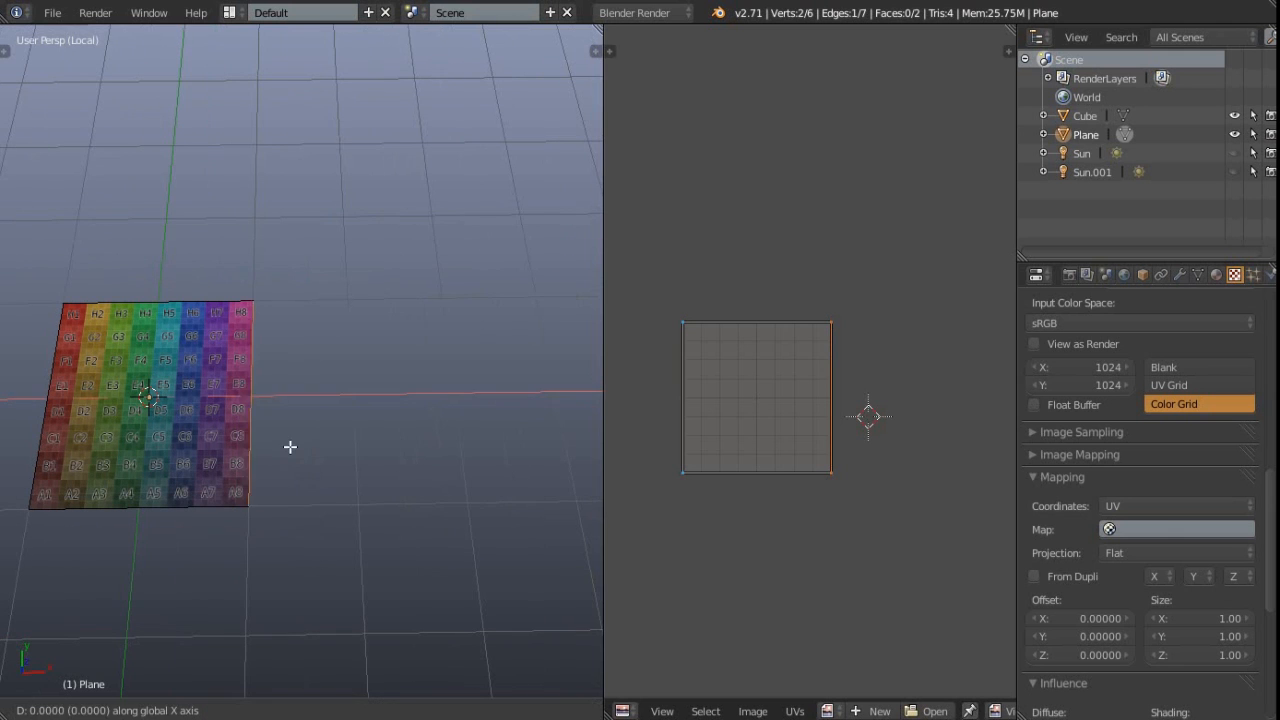
pyautogui.click(466, 440)
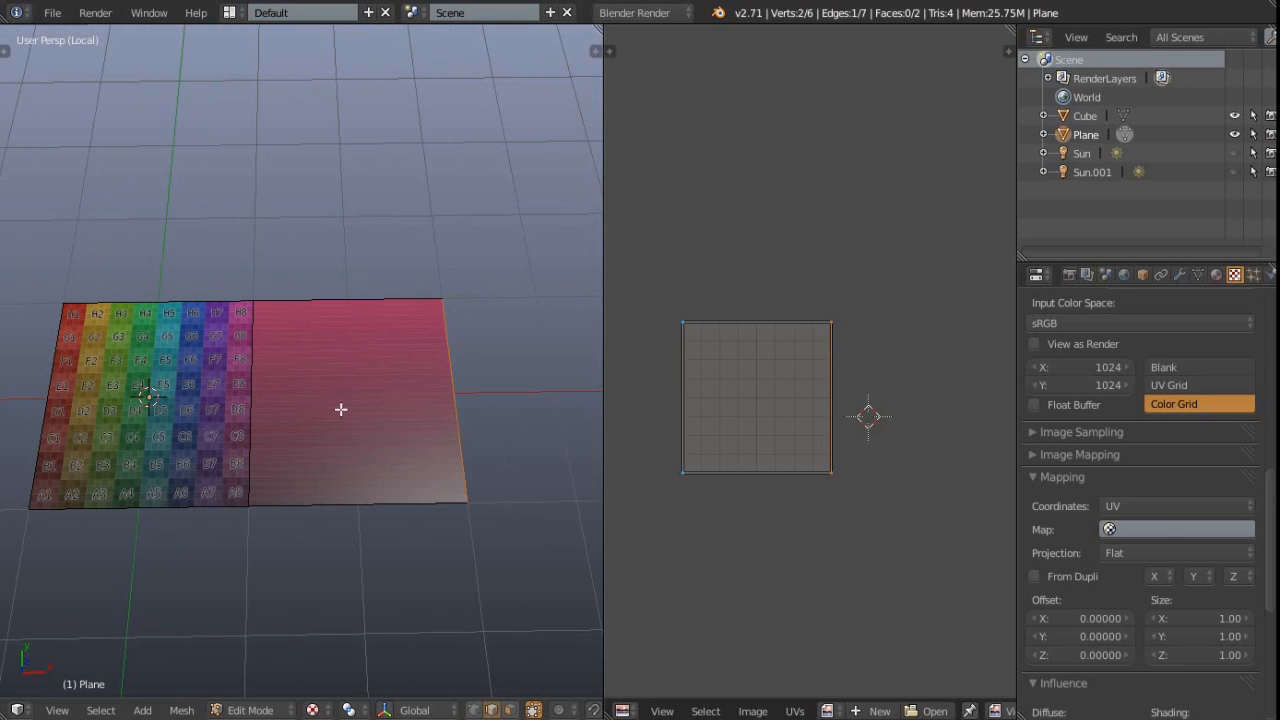
# Select the original textured face in vertex select mode and pin its four UV vertices again.
pyautogui.hotkey('ctrl', 'Tab')
pyautogui.click(268, 397)
pyautogui.rightClick(213, 372)
pyautogui.hotkey('ctrl', 'Tab')
pyautogui.click(152, 339)
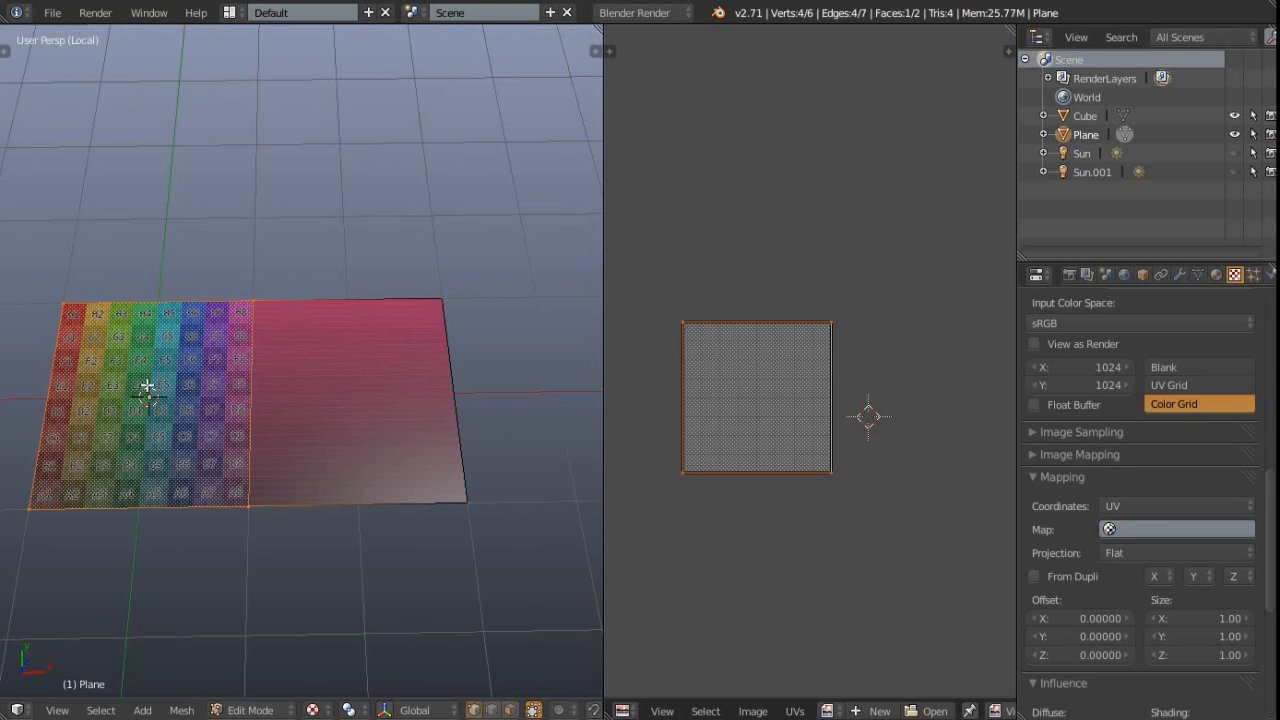
pyautogui.scroll(1, 804, 410)
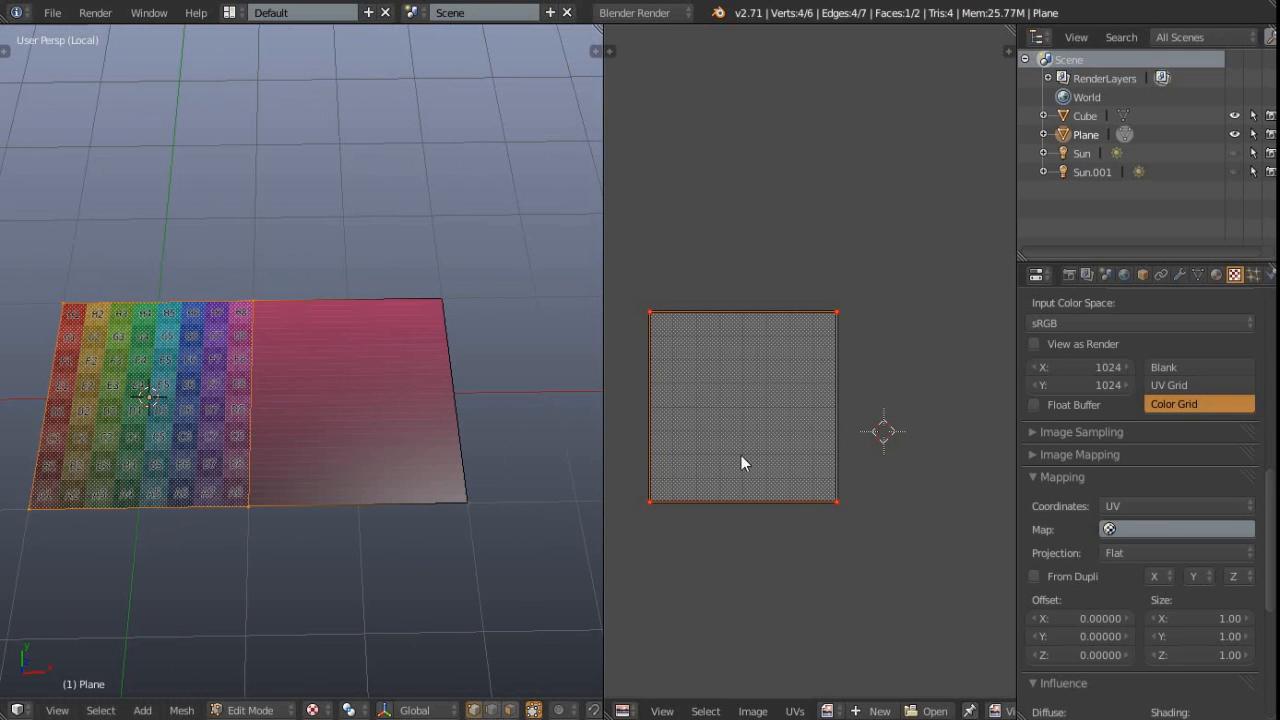
# Select both faces of the plane and unwrap them together with the original face's UVs pinned.
pyautogui.hotkey('ctrl', 'Tab')
pyautogui.click(229, 387)
pyautogui.press('a')
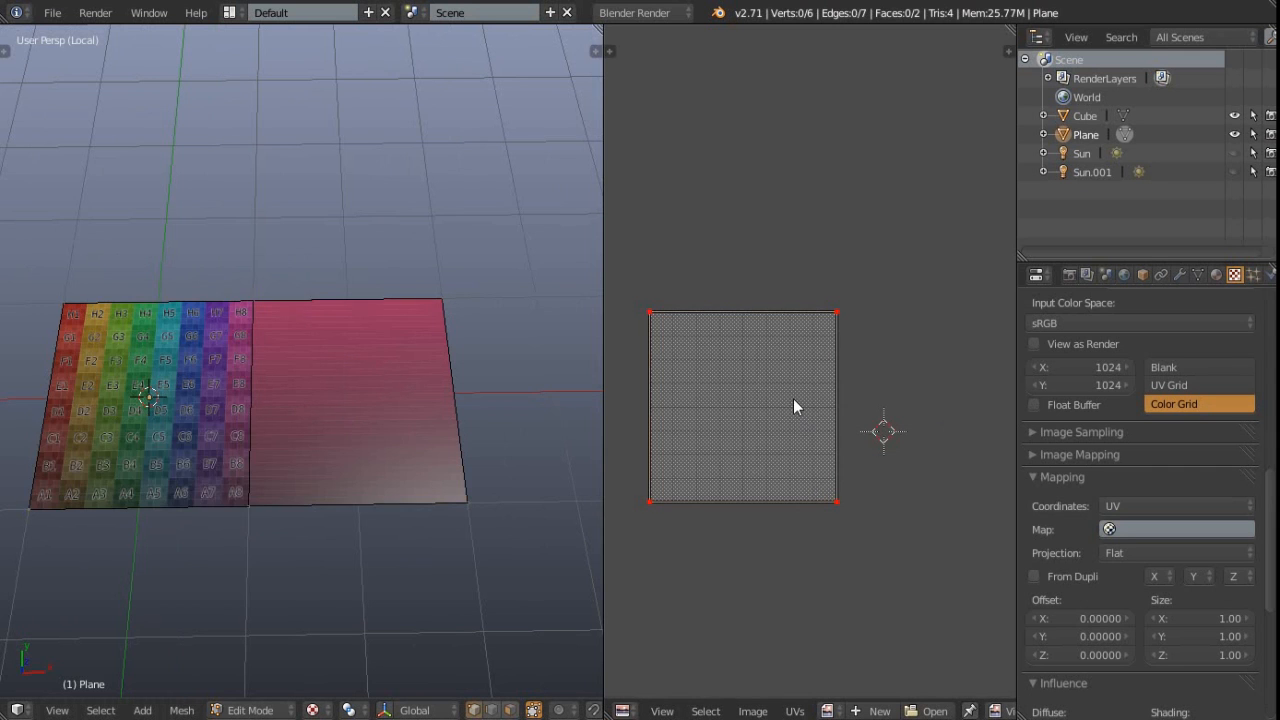
pyautogui.press('a')
pyautogui.press('e')
pyautogui.scroll(-2, 882, 393)
pyautogui.moveTo(870, 394); pyautogui.dragTo(835, 409, button='middle')
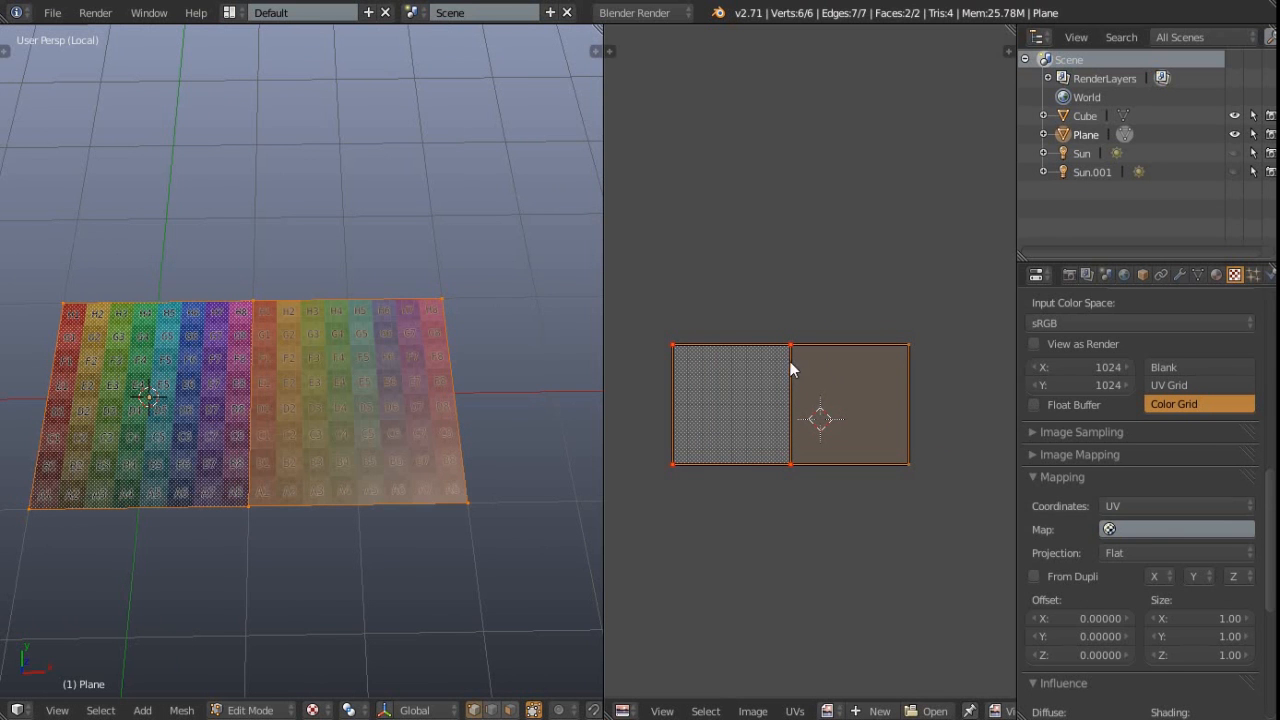
# Unpin the original face's UV vertices.
pyautogui.scroll(1, 197, 398)
pyautogui.keyDown('shift'); pyautogui.moveTo(197, 398); pyautogui.dragTo(252, 376, button='middle'); pyautogui.keyUp('shift')
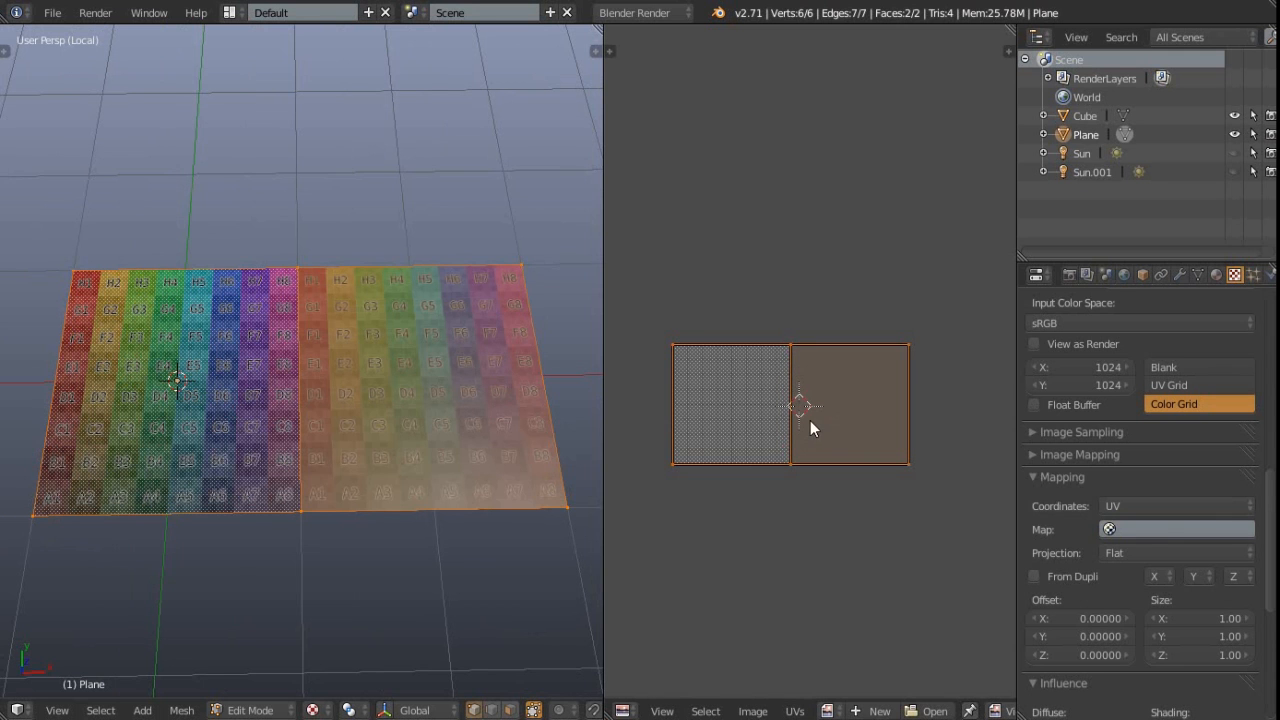
pyautogui.press('a')
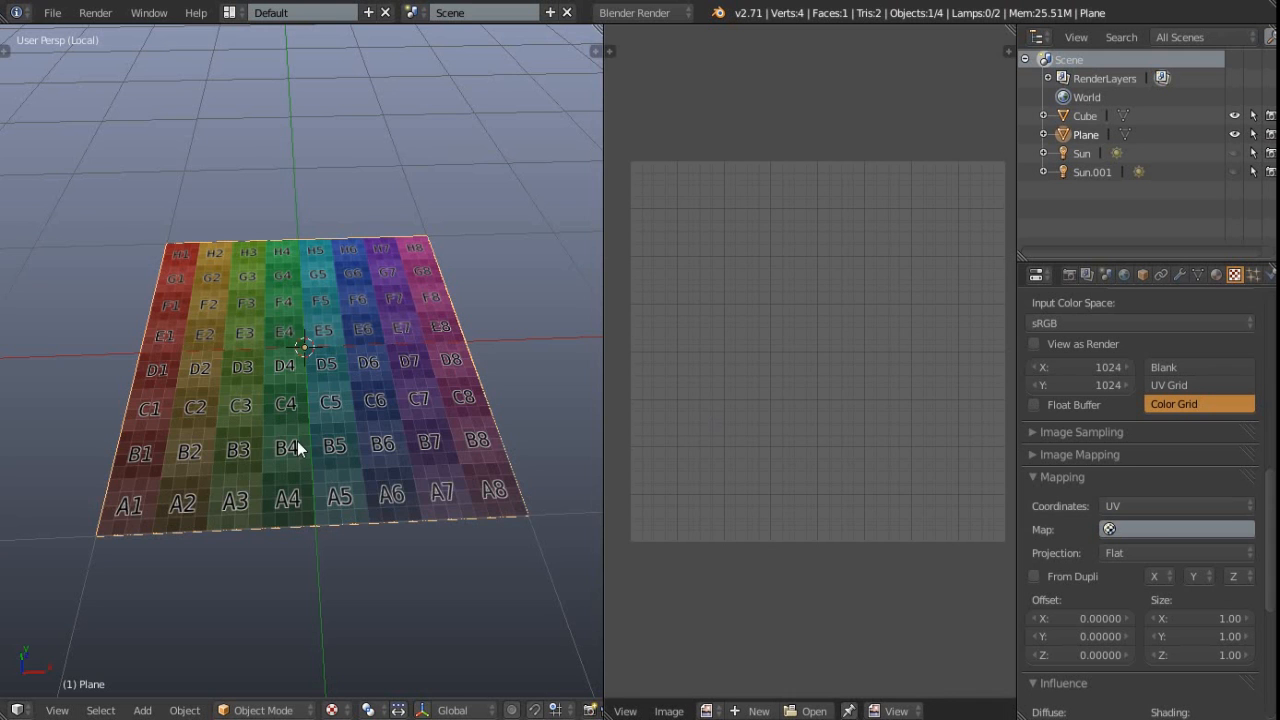
# Subdivide the single textured plane in Edit Mode with three cuts.
pyautogui.moveTo(297, 441); pyautogui.dragTo(324, 455, button='middle')
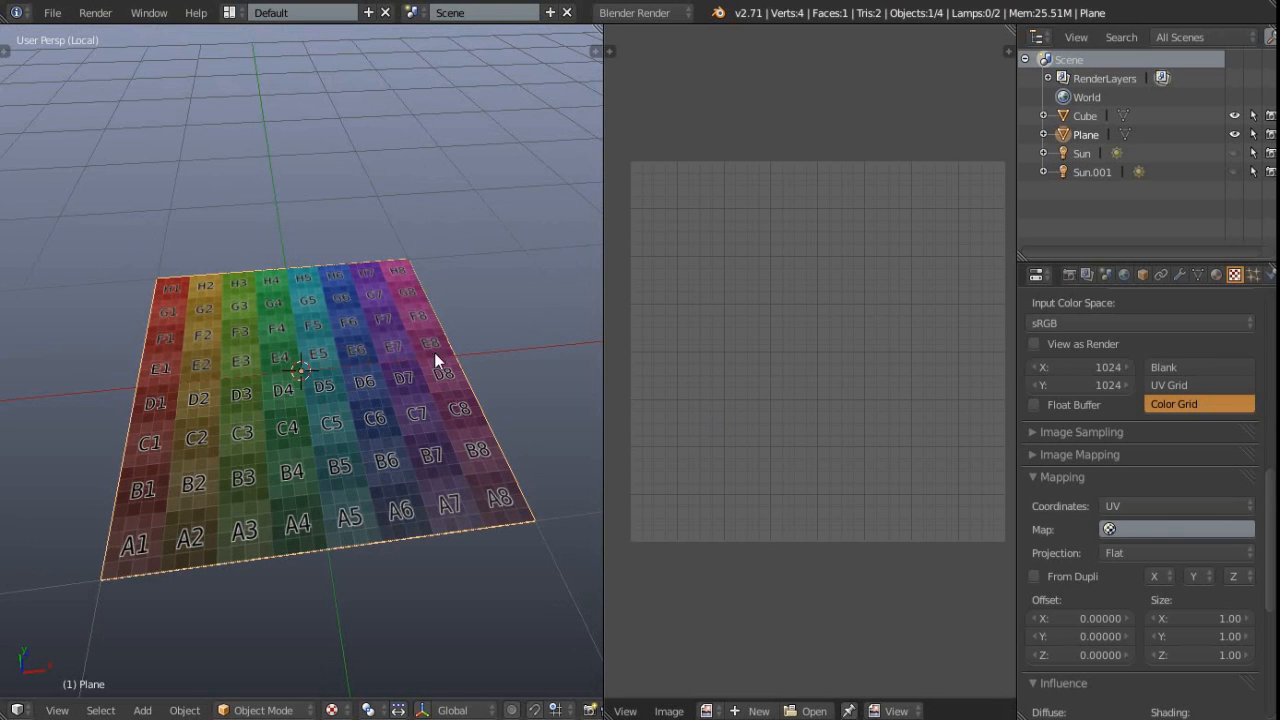
pyautogui.moveTo(336, 396)
pyautogui.mouseDown(button='middle')
pyautogui.moveTo(347, 412)
pyautogui.moveTo(355, 393)
pyautogui.mouseUp(button='middle')
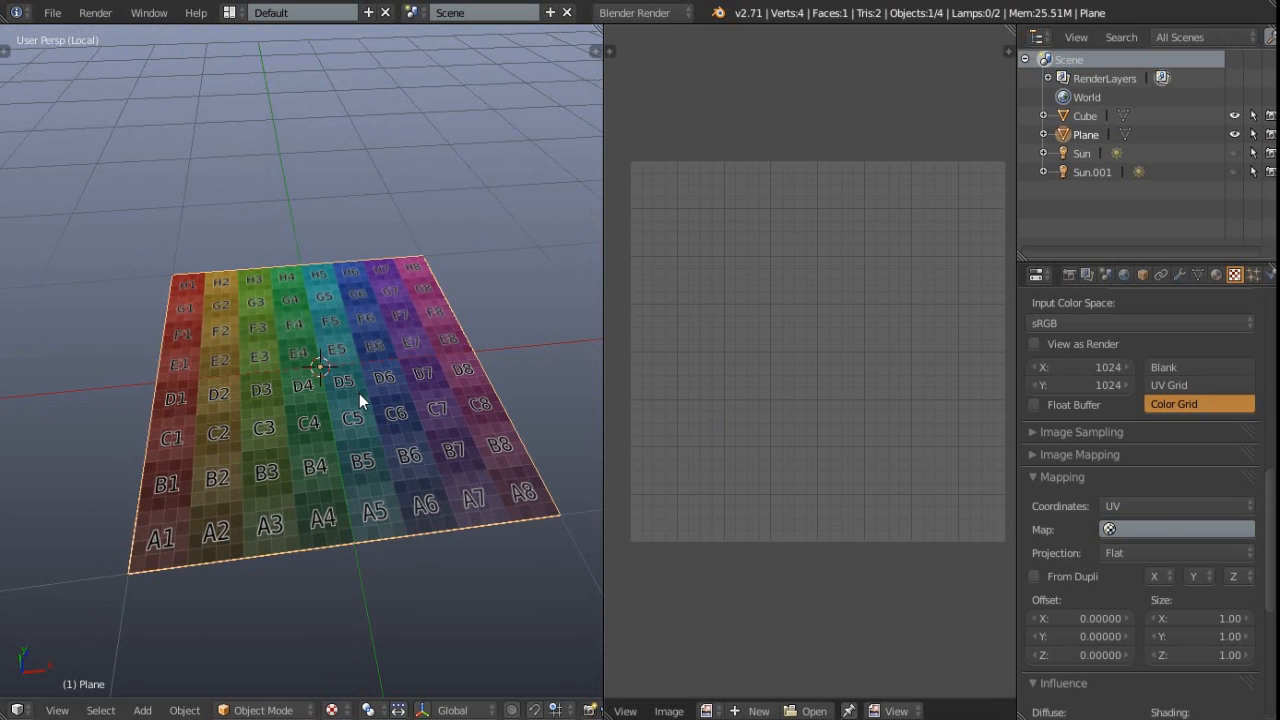
pyautogui.press('Tab')
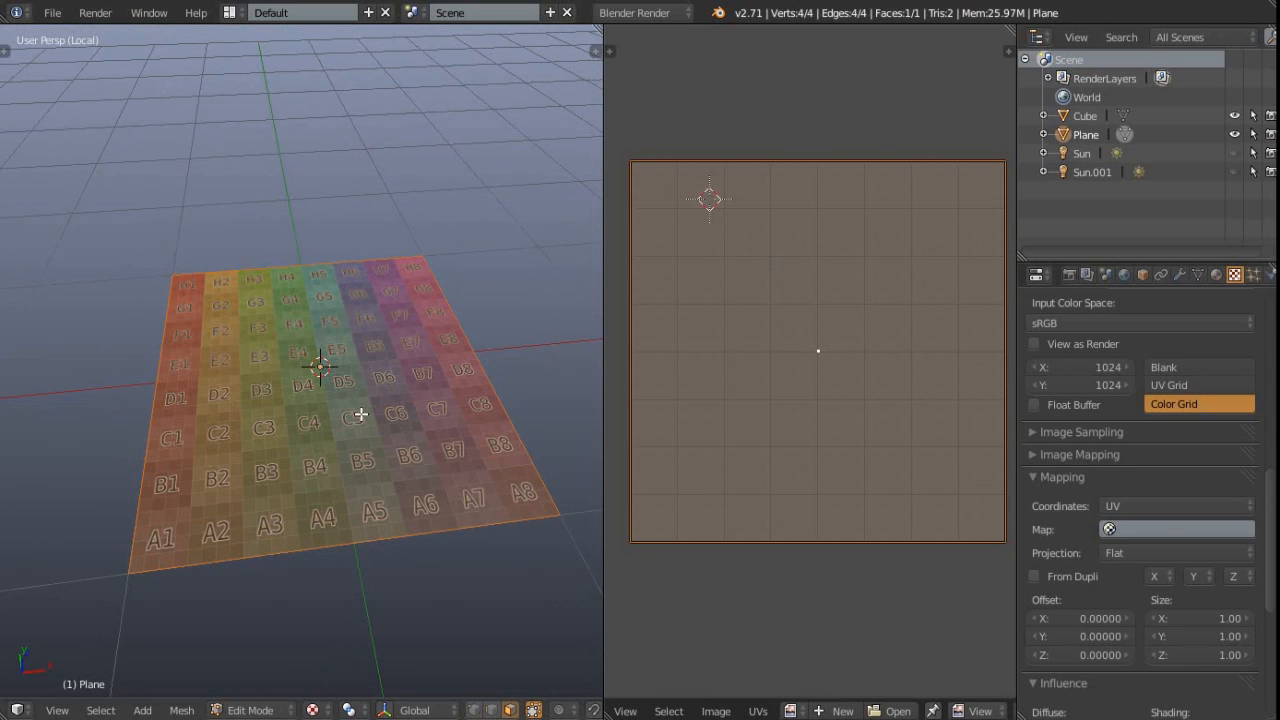
pyautogui.press('w')
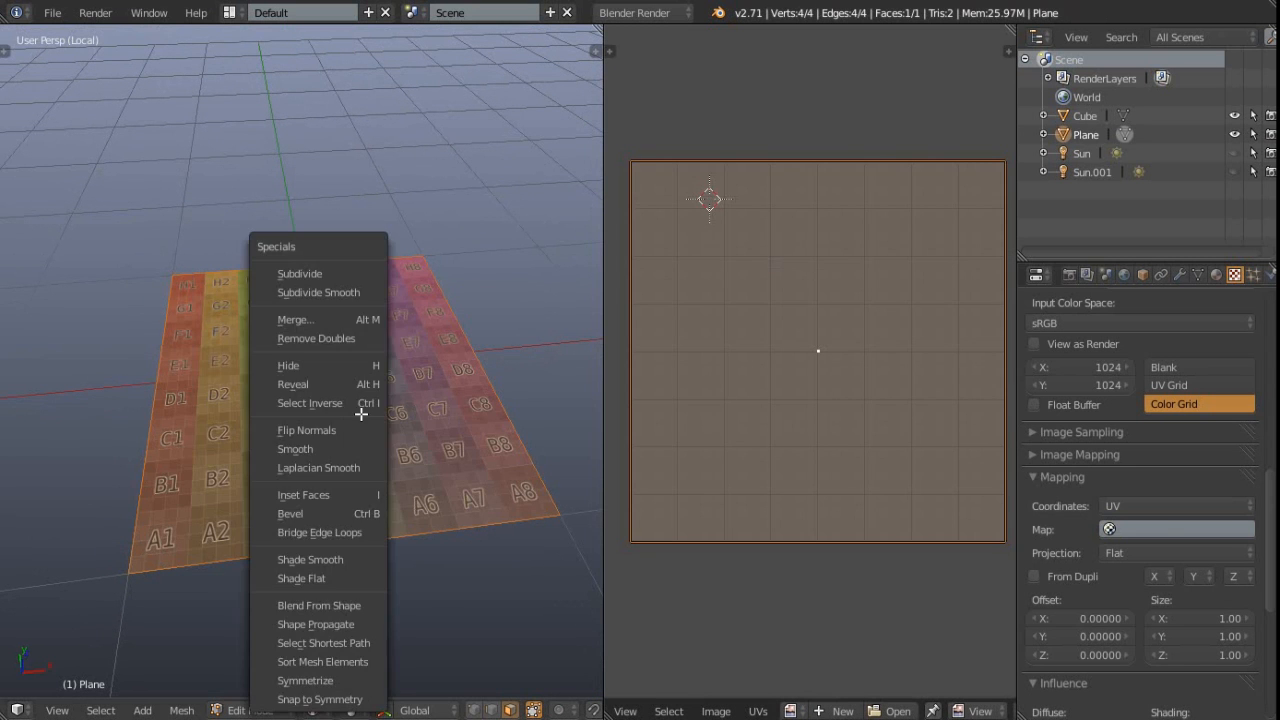
pyautogui.click(323, 274)
pyautogui.press('F6')
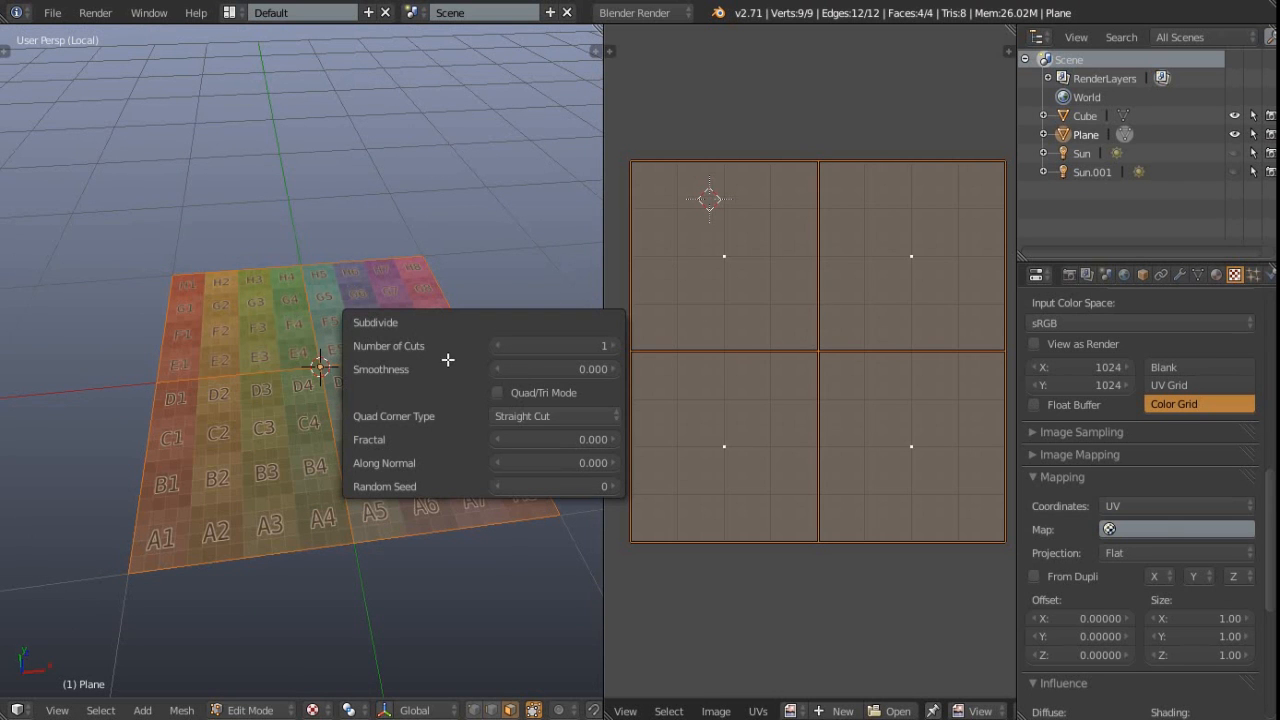
pyautogui.click(613, 346)
pyautogui.click(613, 346)
pyautogui.scroll(1, 262, 347)
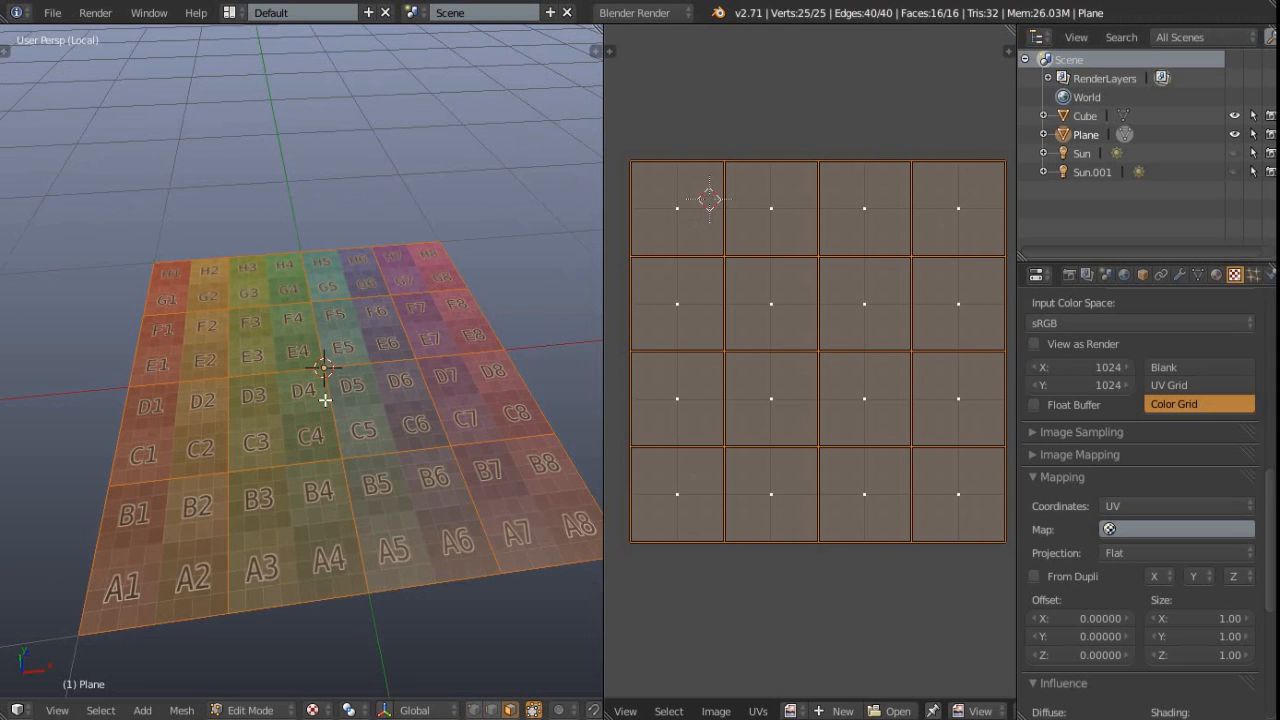
# Select the four central faces of the subdivided plane in face select mode.
pyautogui.hotkey('ctrl', 'Tab')
pyautogui.click(283, 338)
pyautogui.rightClick(283, 339)
pyautogui.keyDown('shift'); pyautogui.rightClick(382, 352); pyautogui.keyUp('shift')
pyautogui.keyDown('shift'); pyautogui.rightClick(378, 418); pyautogui.keyUp('shift')
pyautogui.keyDown('shift'); pyautogui.rightClick(330, 405); pyautogui.keyUp('shift')
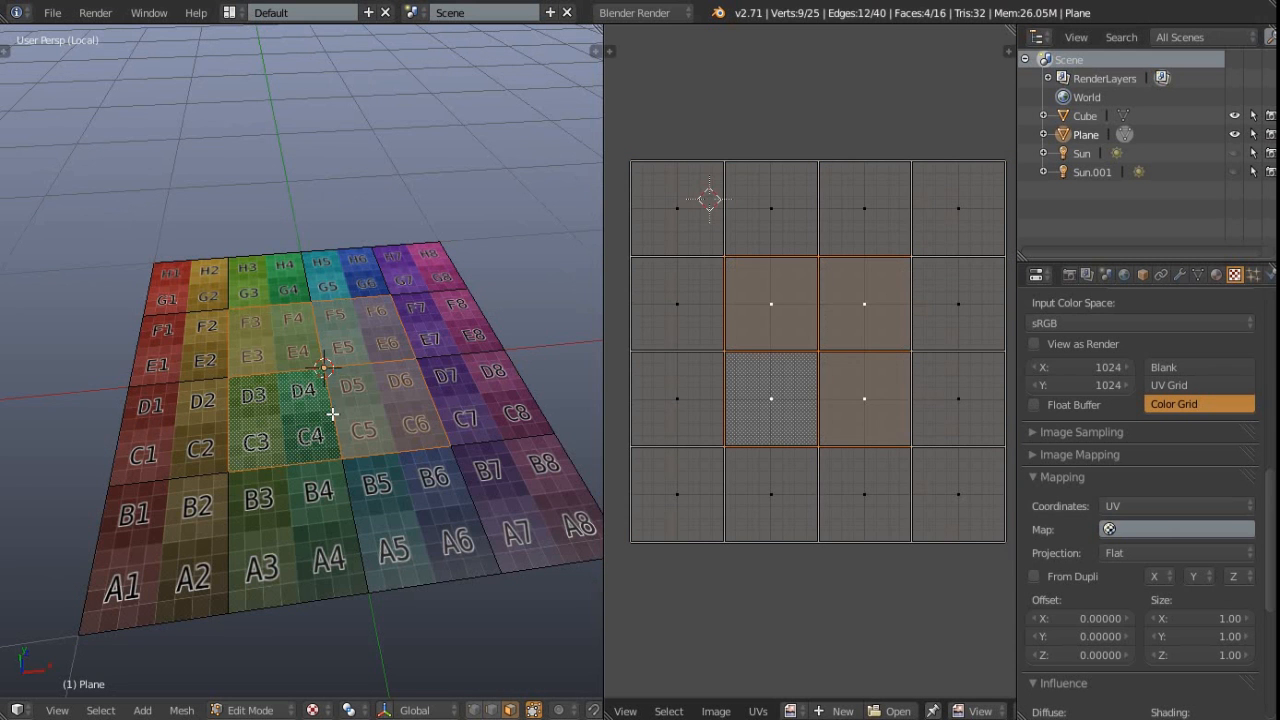
# Select the two middle edge loops crossing at the plane's centre in edge select mode and delete them as edge loops.
pyautogui.hotkey('ctrl', 'Tab')
pyautogui.click(303, 328)
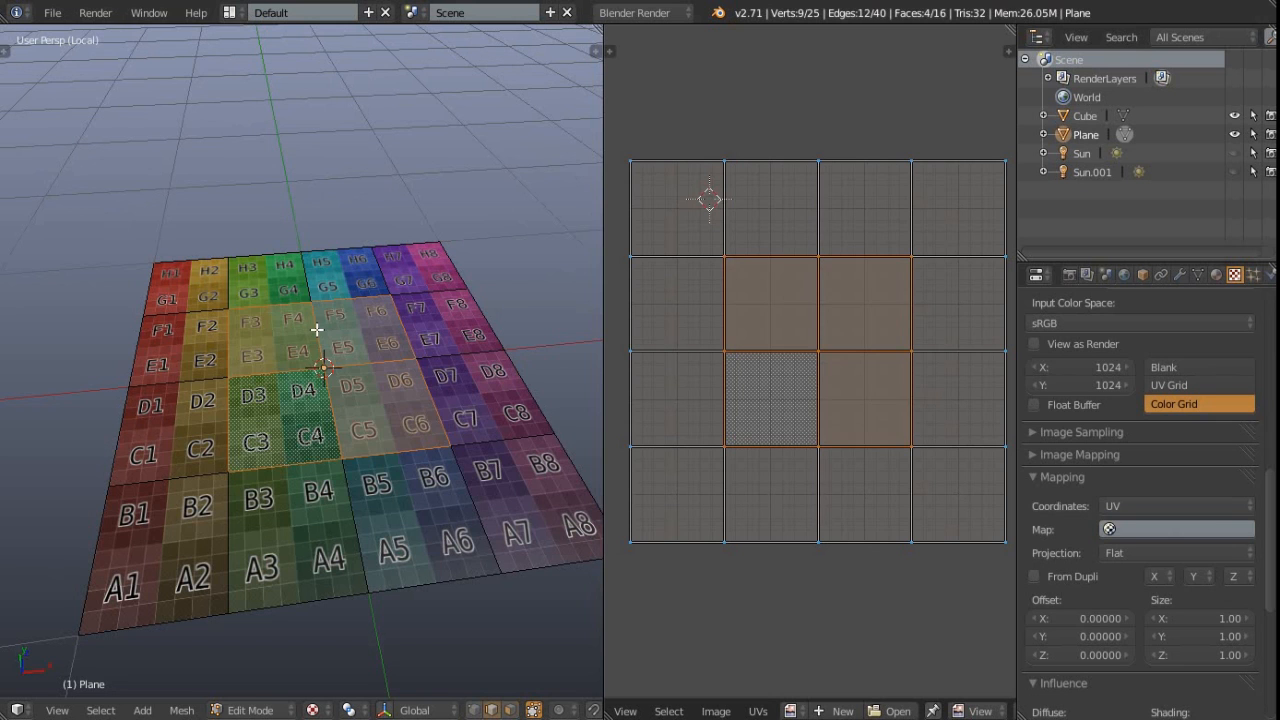
pyautogui.keyDown('alt'); pyautogui.rightClick(316, 329); pyautogui.keyUp('alt')
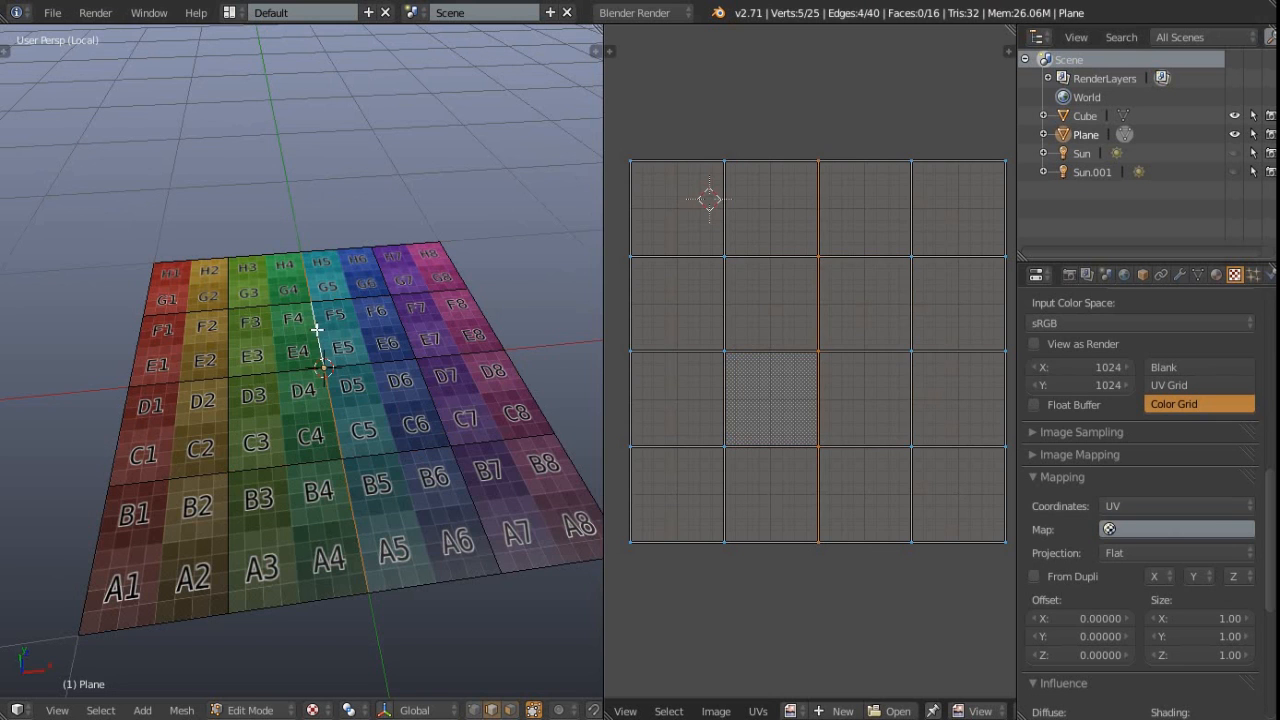
pyautogui.keyDown('alt'); pyautogui.keyDown('shift'); pyautogui.rightClick(372, 360); pyautogui.keyUp('shift'); pyautogui.keyUp('alt')
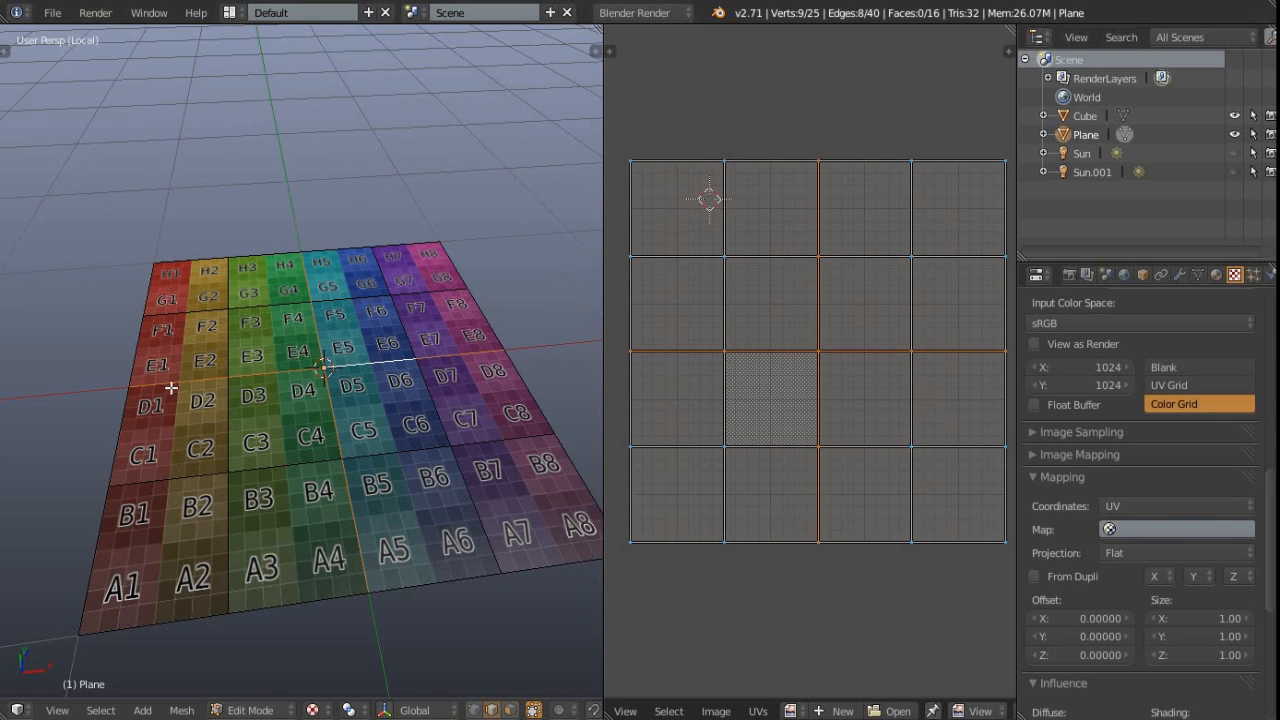
pyautogui.press('x')
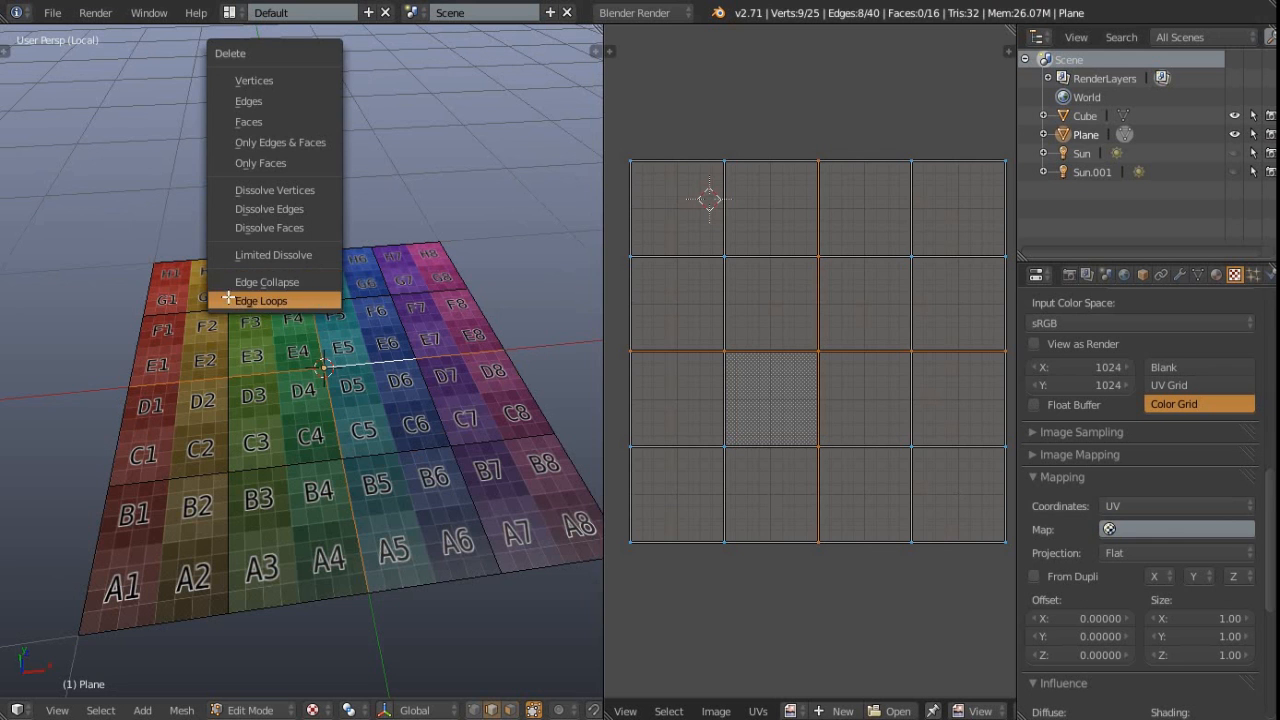
pyautogui.click(288, 300)
# Extrude the large central face straight up along its normal into a block about as tall as it is wide.
pyautogui.hotkey('ctrl', 'Tab')
pyautogui.click(320, 360)
pyautogui.moveTo(288, 414); pyautogui.dragTo(320, 408, button='middle')
pyautogui.moveTo(321, 345); pyautogui.dragTo(446, 457, button='middle')
pyautogui.press('e')
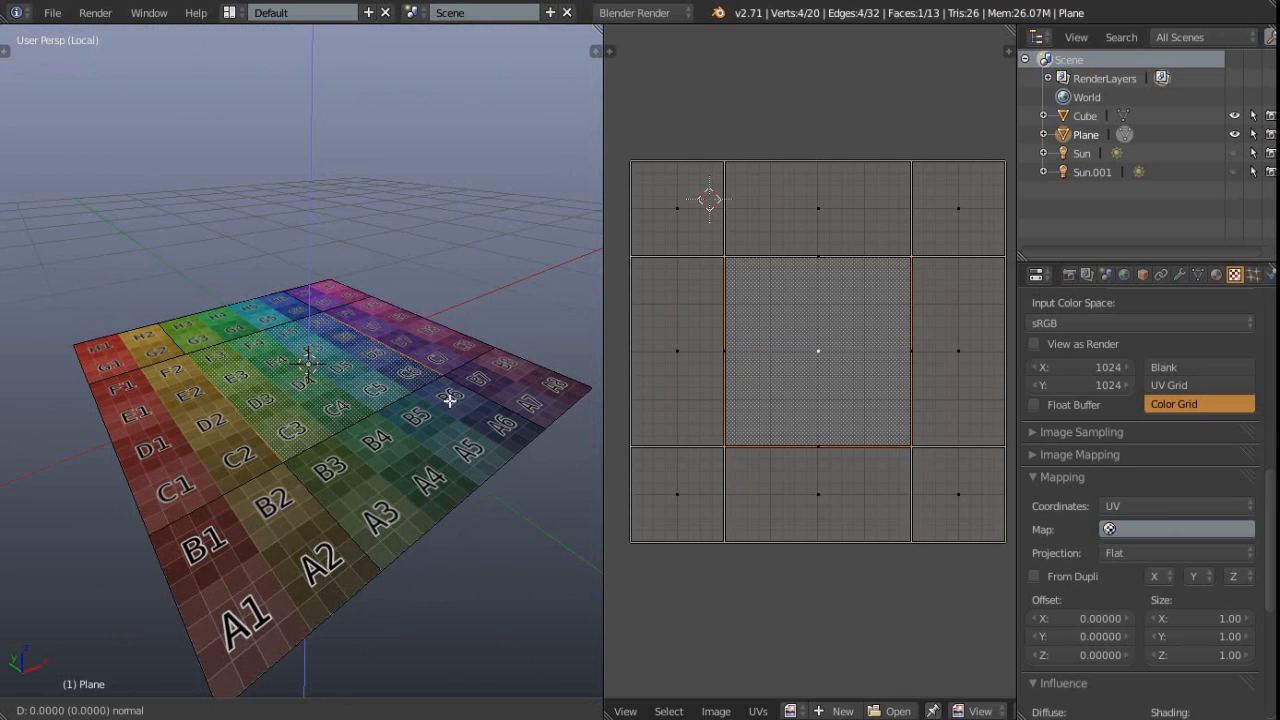
pyautogui.click(452, 286)
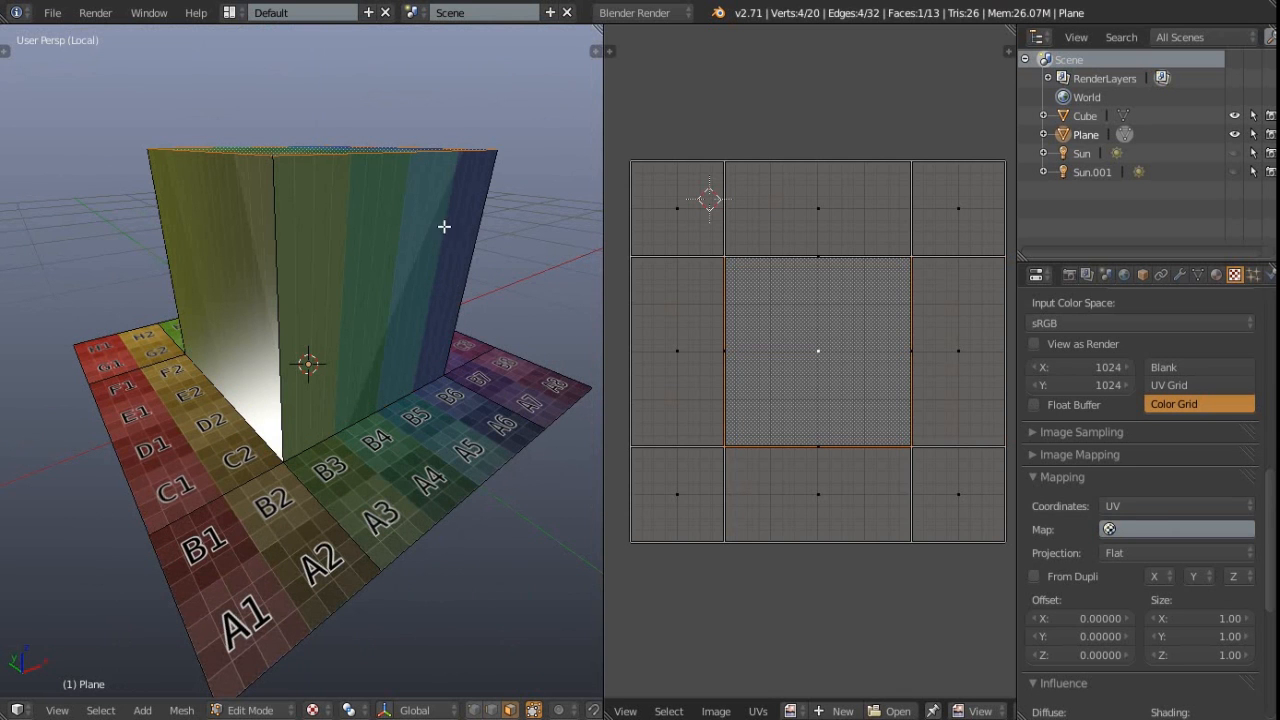
# Examine how the grid texture maps onto the extruded block's four side faces compared with its top face.
pyautogui.moveTo(371, 181); pyautogui.dragTo(377, 266, button='middle')
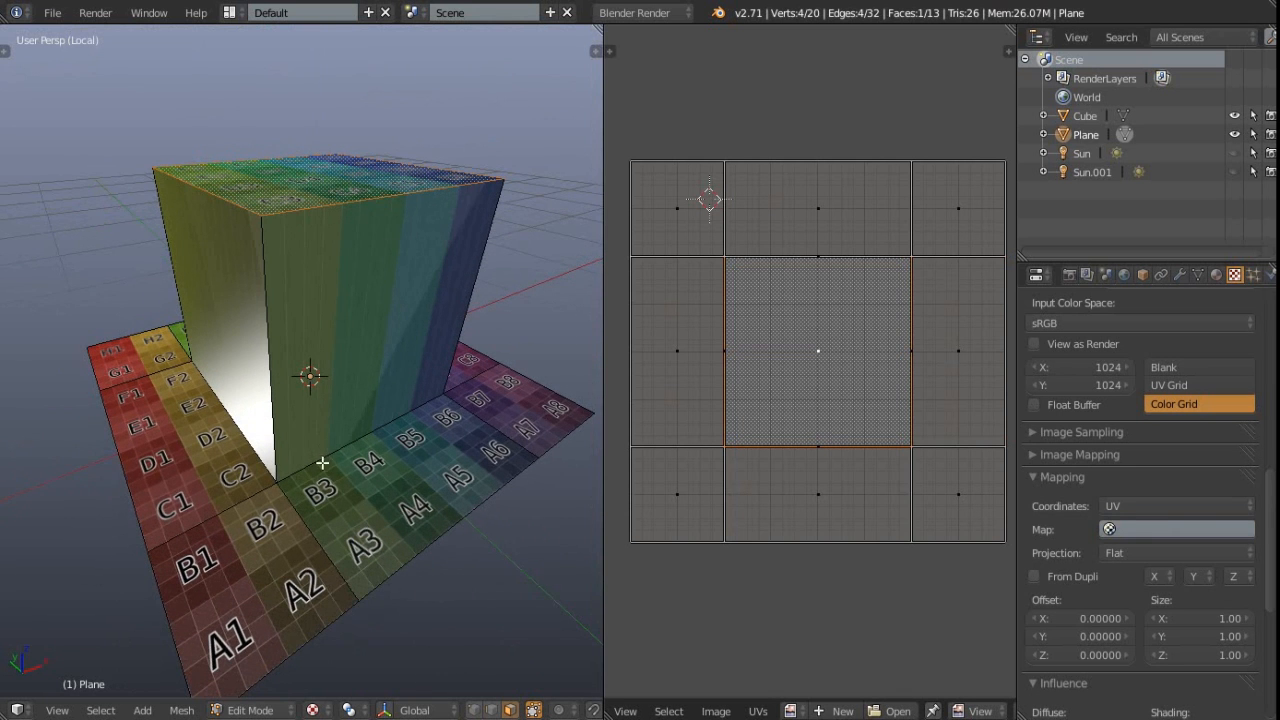
pyautogui.moveTo(414, 320); pyautogui.dragTo(447, 307, button='middle')
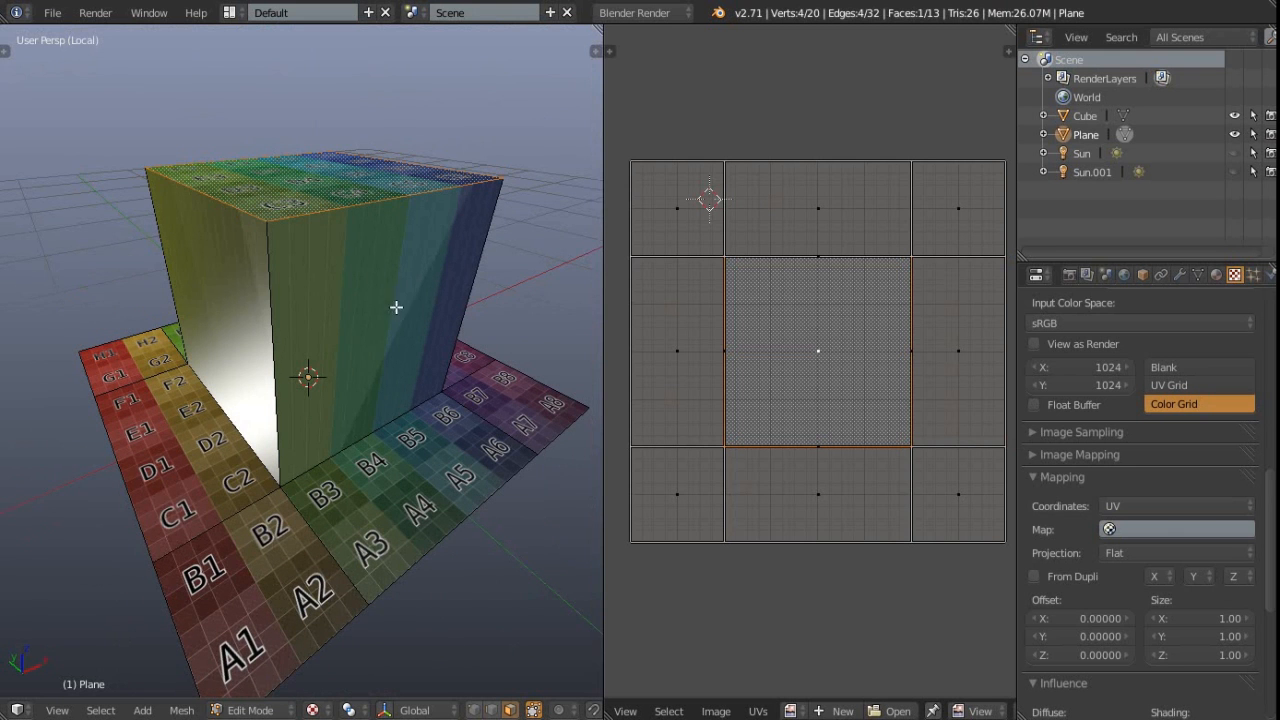
pyautogui.moveTo(332, 363); pyautogui.dragTo(350, 329, button='middle')
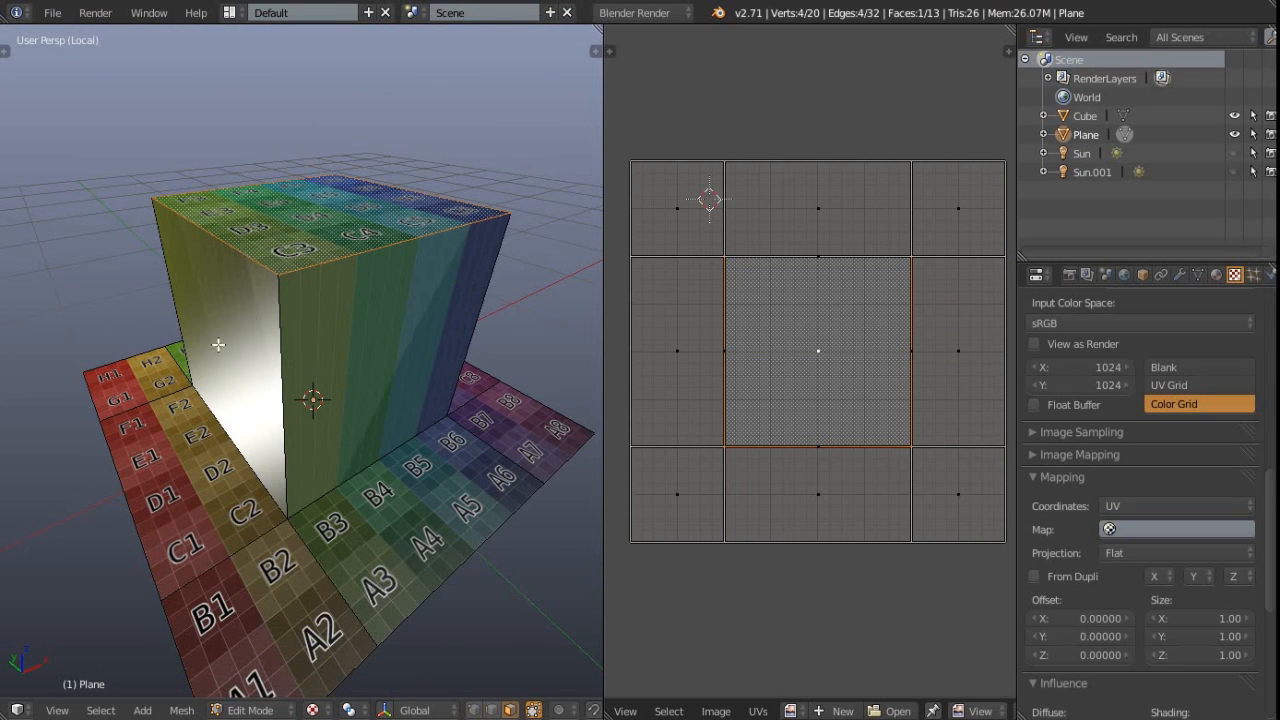
pyautogui.keyDown('alt'); pyautogui.rightClick(278, 316); pyautogui.keyUp('alt')
pyautogui.moveTo(278, 316); pyautogui.dragTo(366, 398, button='middle')
pyautogui.scroll(4, 378, 342)
pyautogui.scroll(-3, 403, 354)
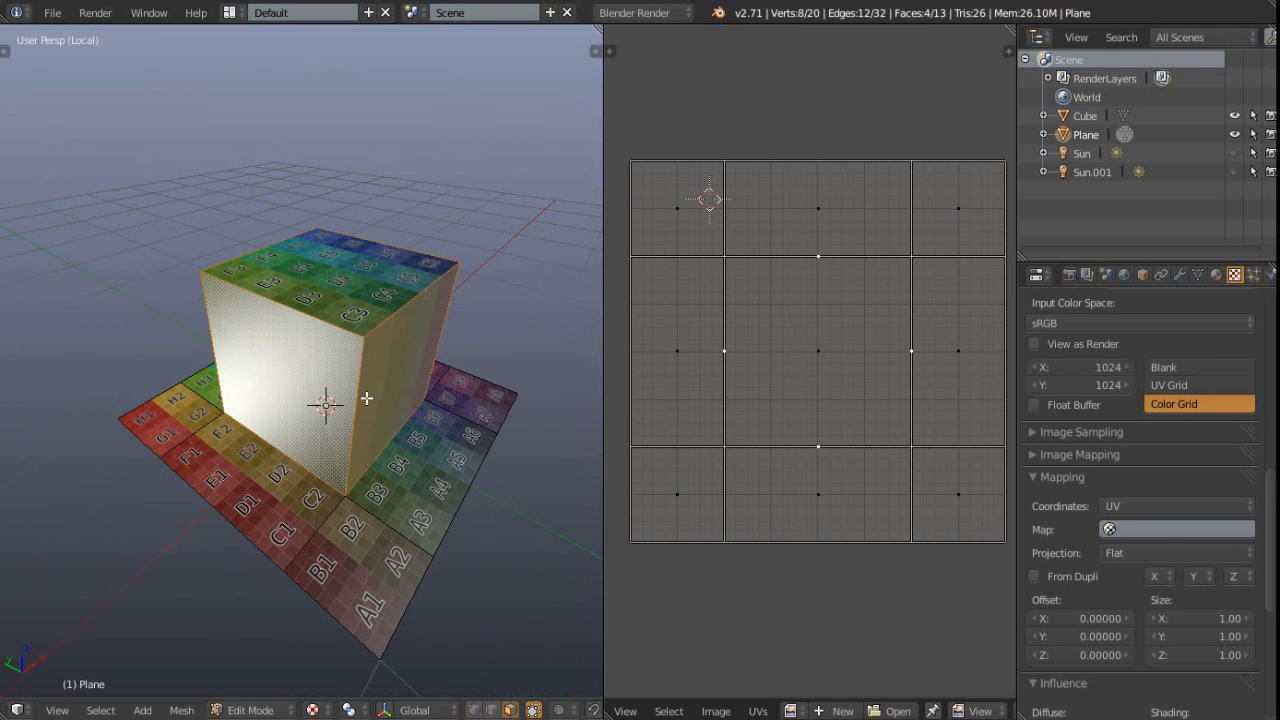
pyautogui.press('a')
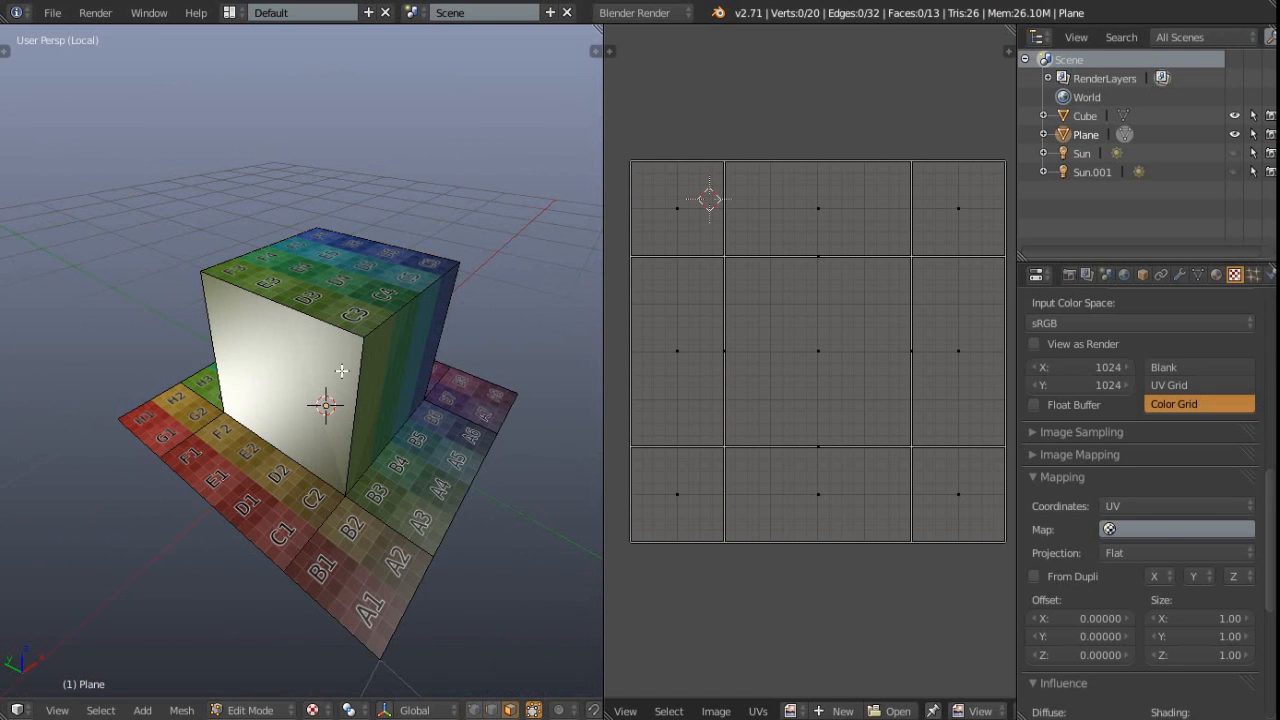
pyautogui.moveTo(348, 458); pyautogui.dragTo(323, 334, button='middle')
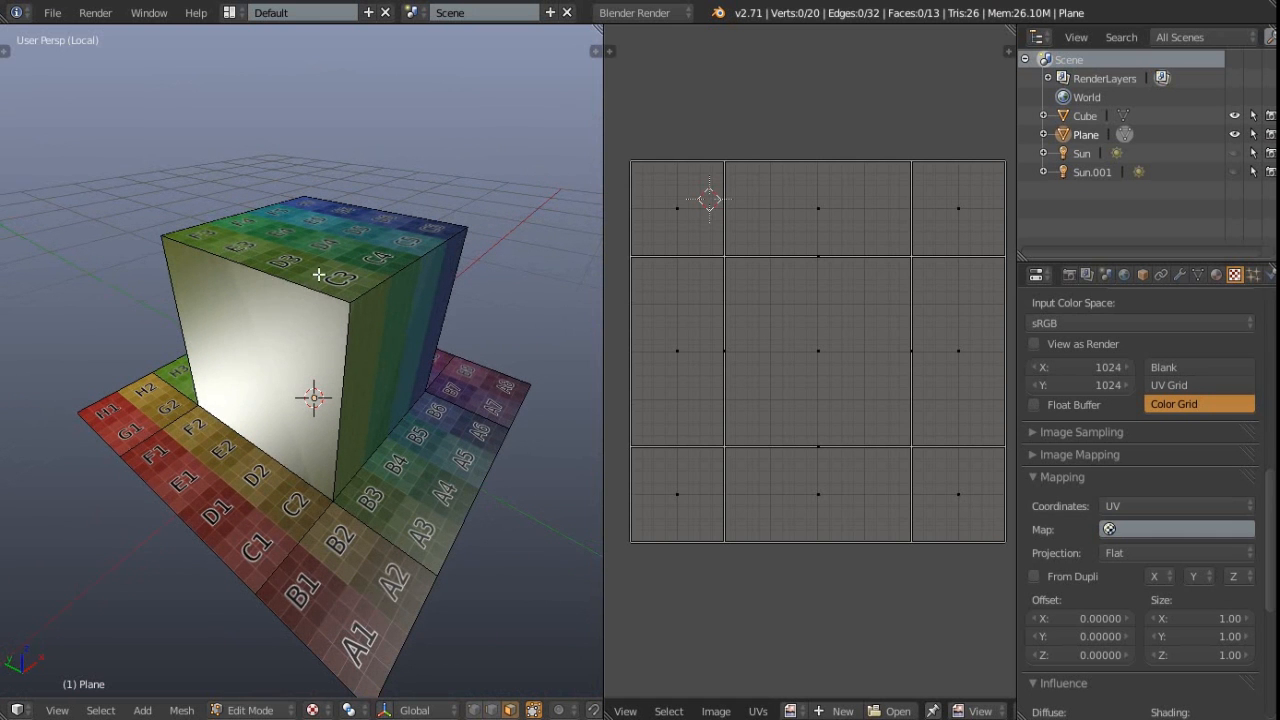
pyautogui.rightClick(324, 237)
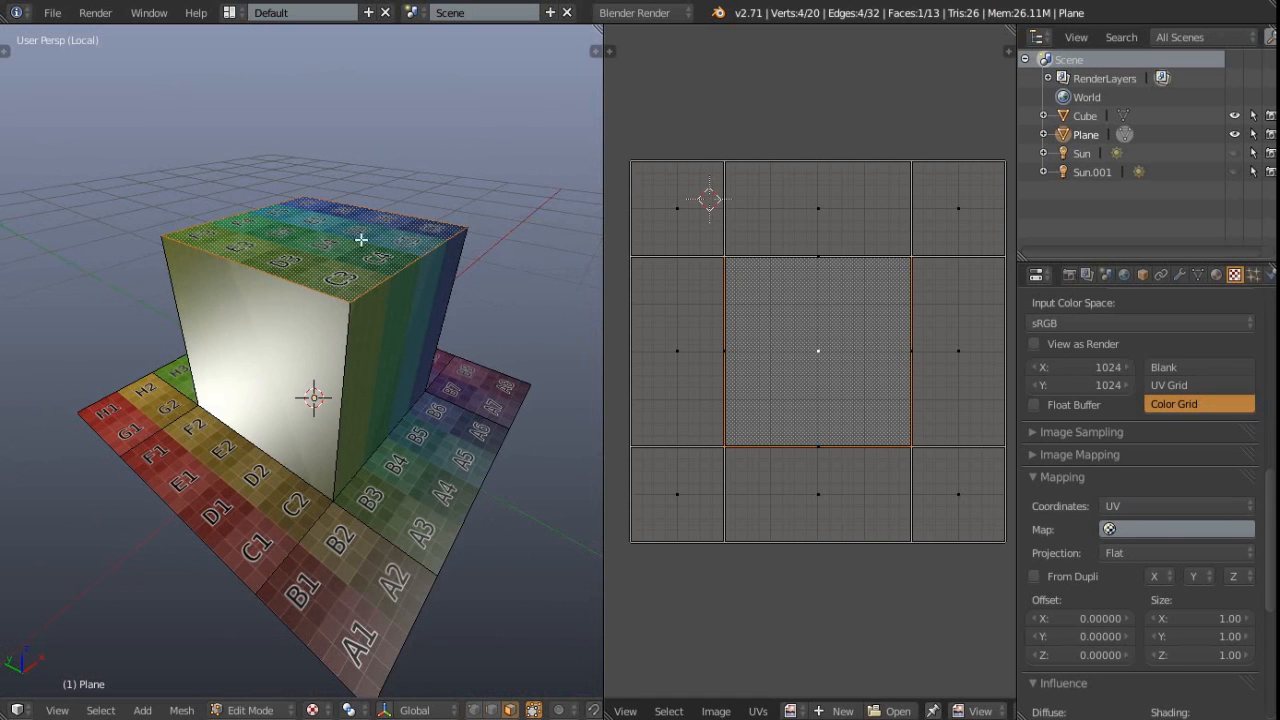
pyautogui.moveTo(352, 280); pyautogui.dragTo(340, 289, button='middle')
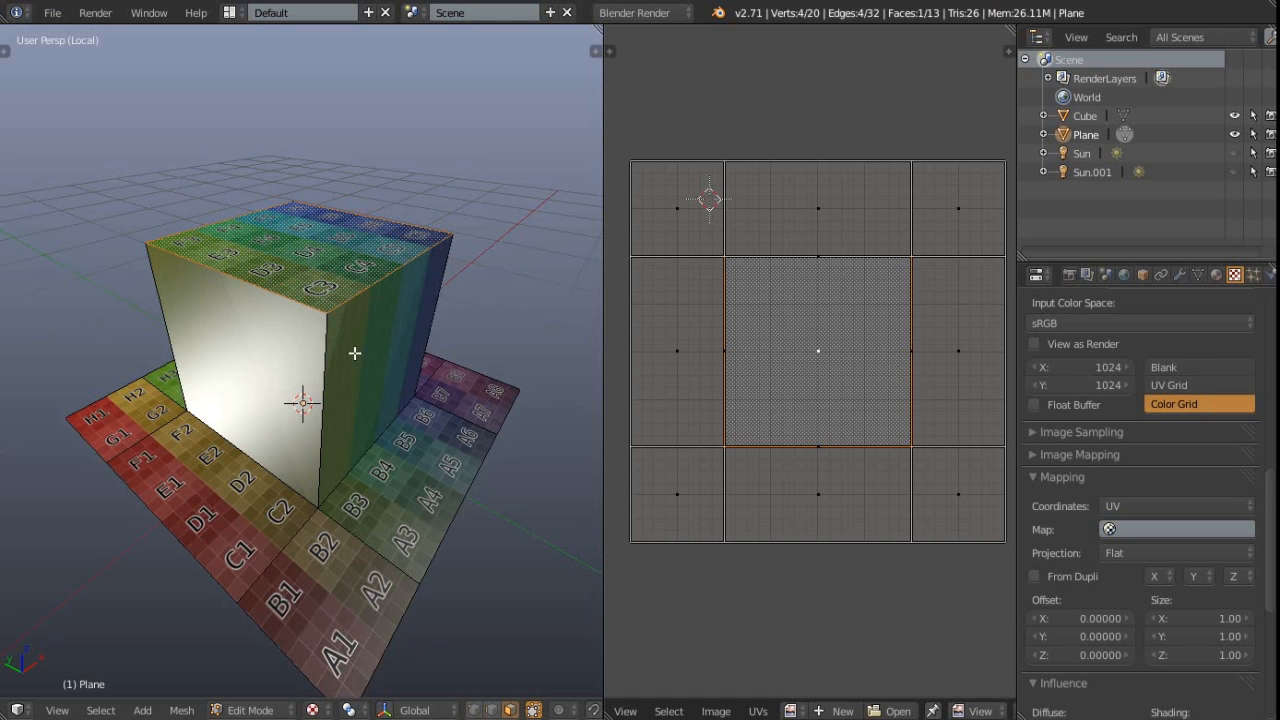
# Select the base's corner face carrying grid cells H1, H2, G1 and G2.
pyautogui.rightClick(425, 483)
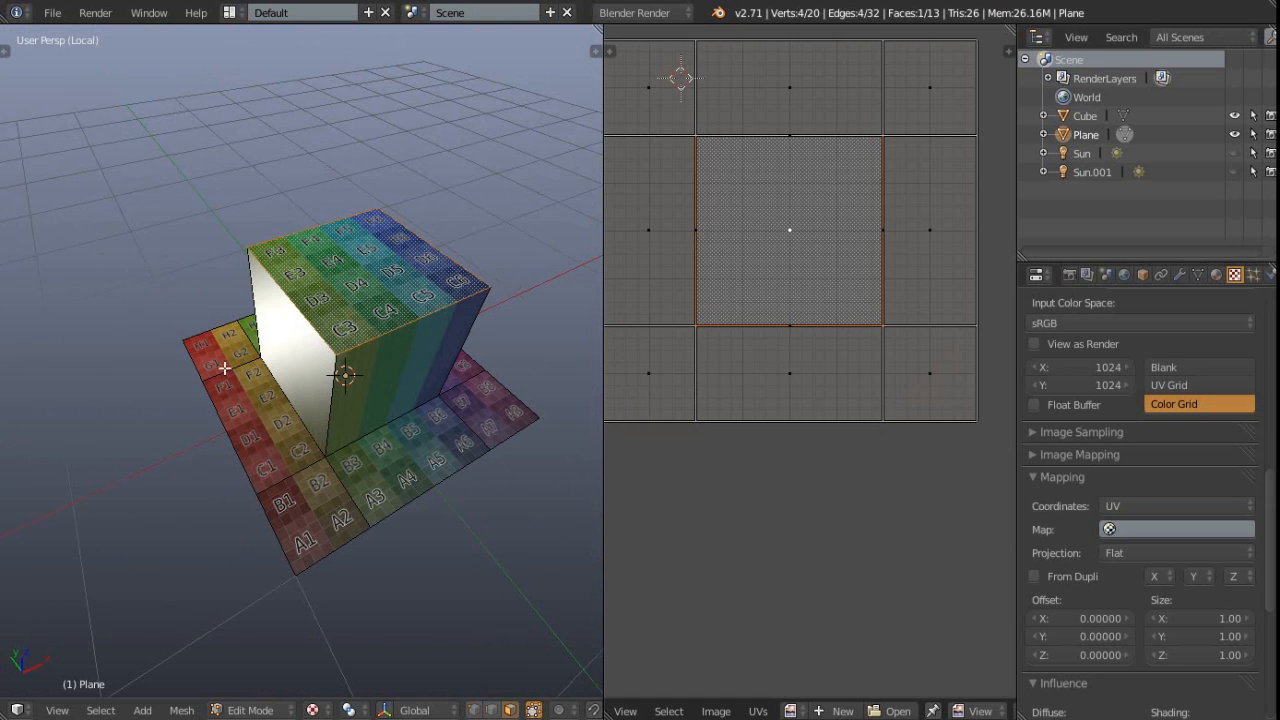
pyautogui.rightClick(232, 370)
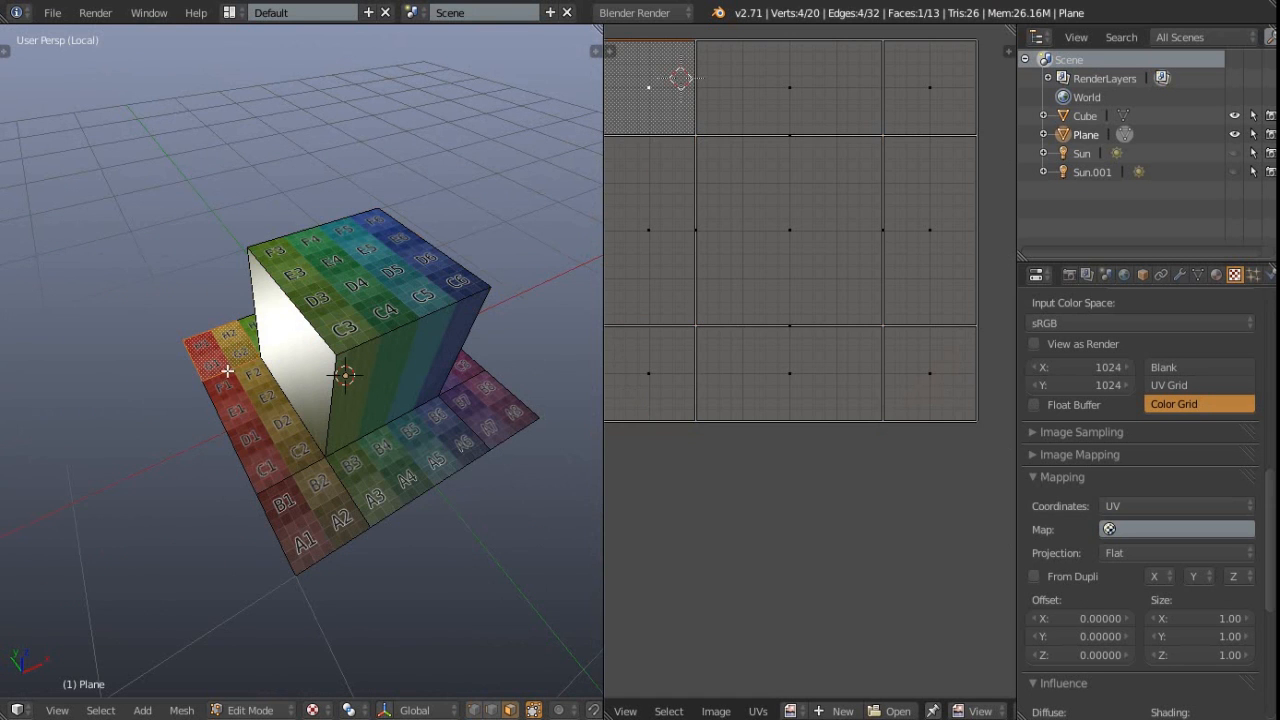
pyautogui.scroll(5, 216, 340)
pyautogui.scroll(1, 315, 381)
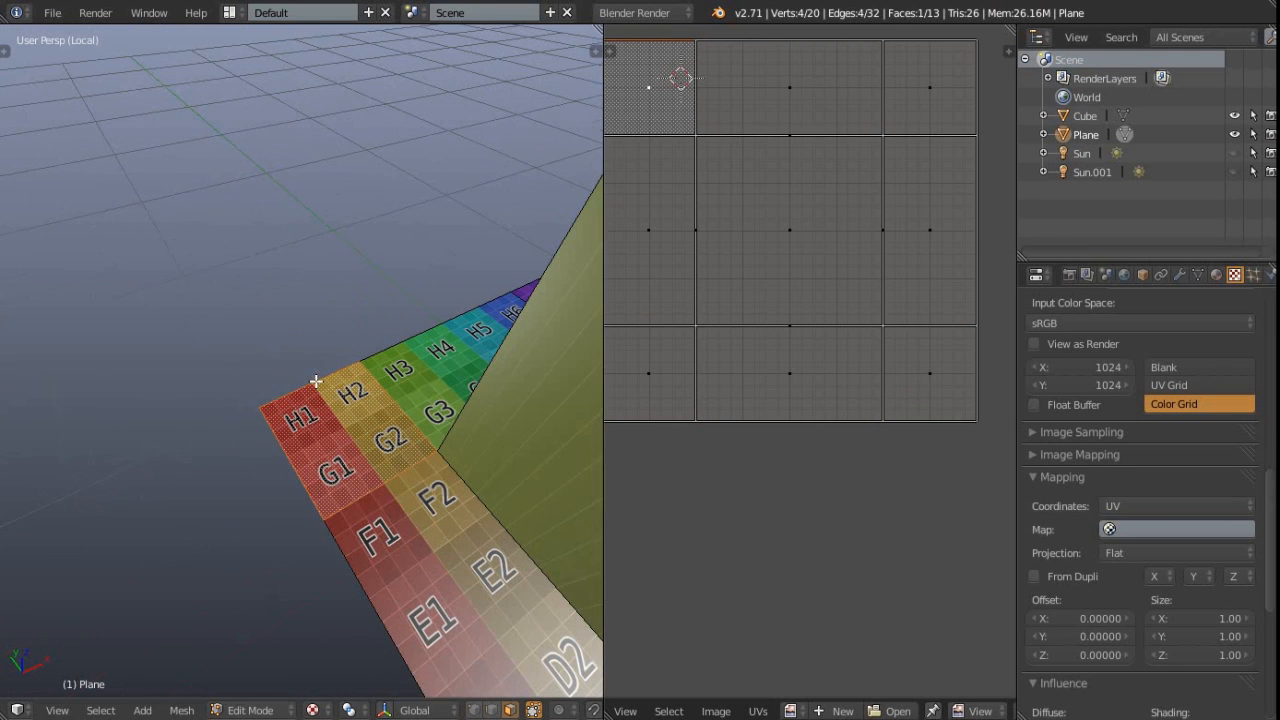
pyautogui.scroll(5, 771, 374)
pyautogui.keyDown('shift'); pyautogui.moveTo(364, 509); pyautogui.dragTo(338, 460, button='middle'); pyautogui.keyUp('shift')
pyautogui.scroll(8, 328, 407)
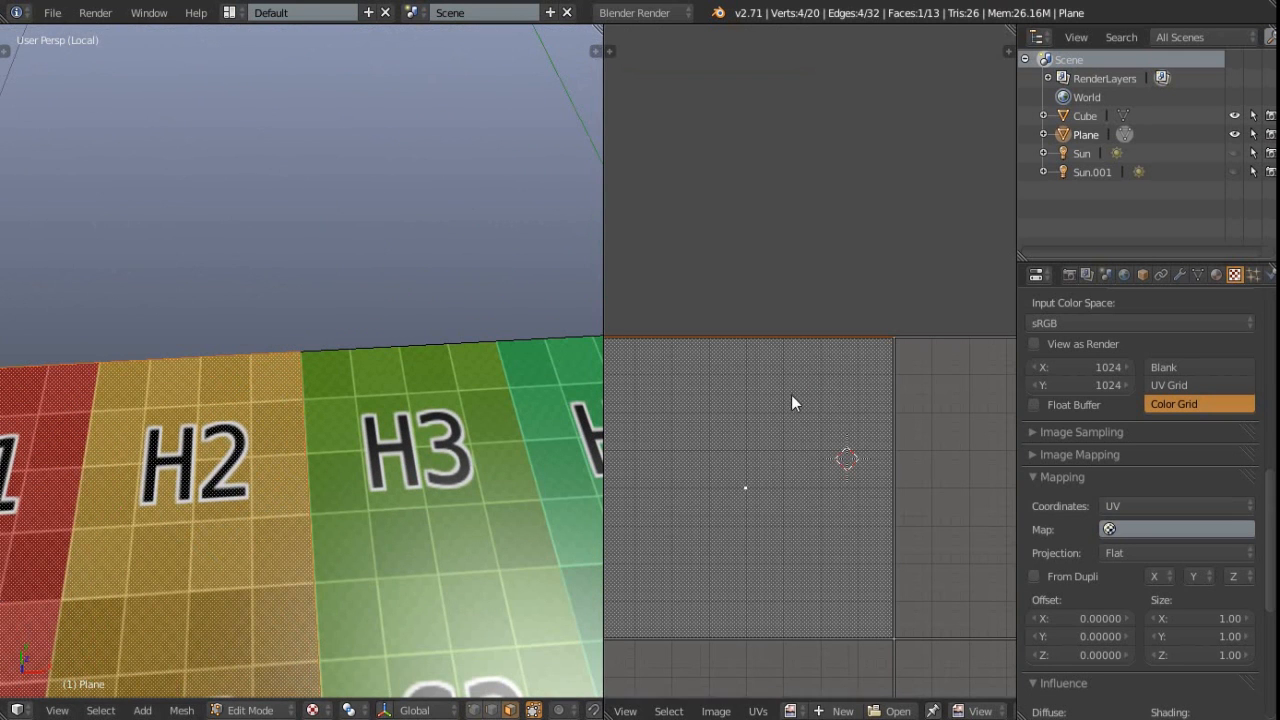
# Try moving the corner face's UVs away from the neighbouring UV face, and undo the move.
pyautogui.scroll(2, 844, 402)
pyautogui.press('g')
pyautogui.click(859, 463)
pyautogui.moveTo(915, 385); pyautogui.dragTo(869, 380, button='middle')
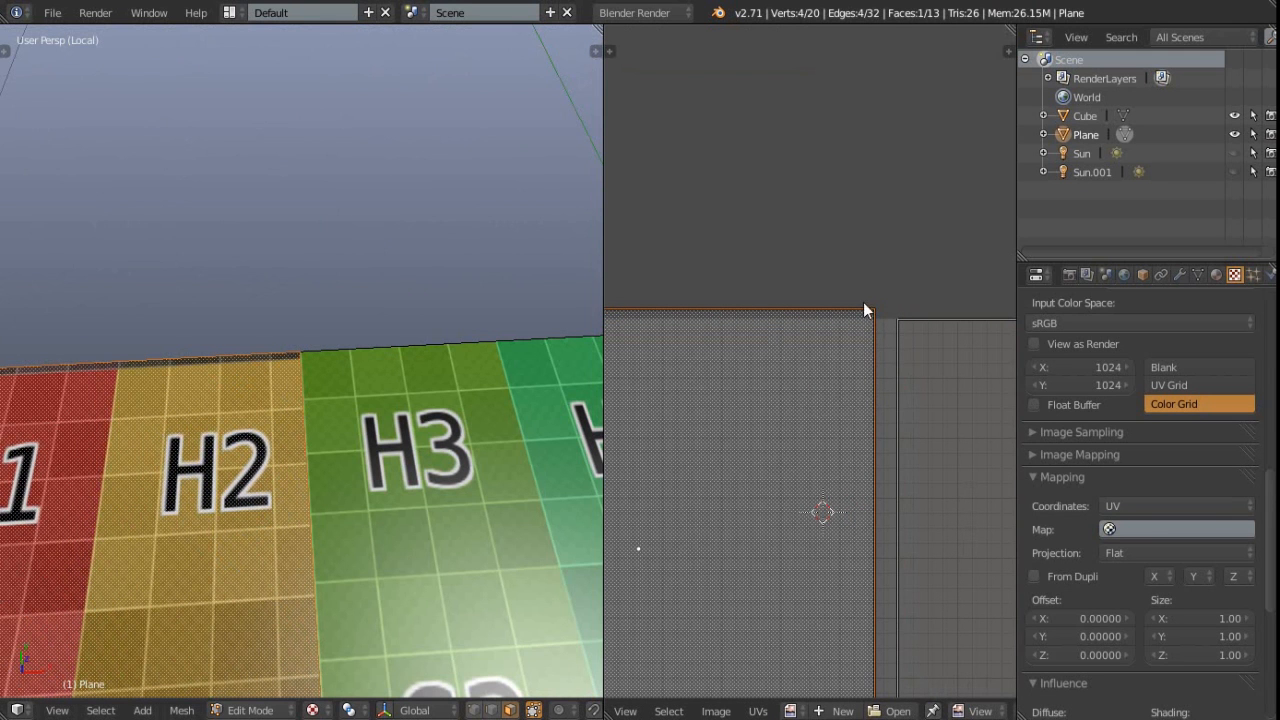
pyautogui.scroll(-2, 848, 335)
pyautogui.hotkey('ctrl', 'z')
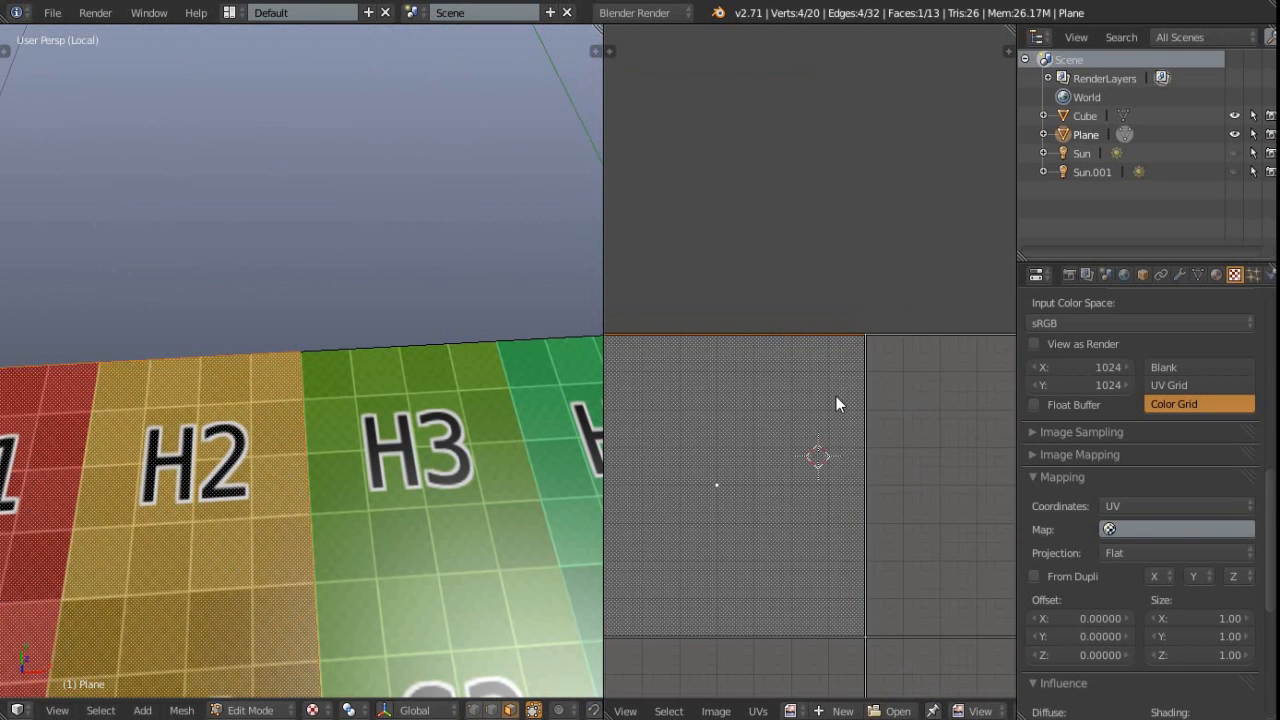
# Try moving the corner face's UVs away from the neighbouring UVs in face selection mode, and check the separated corner in vertex selection mode.
pyautogui.hotkey('ctrl', 'Tab')
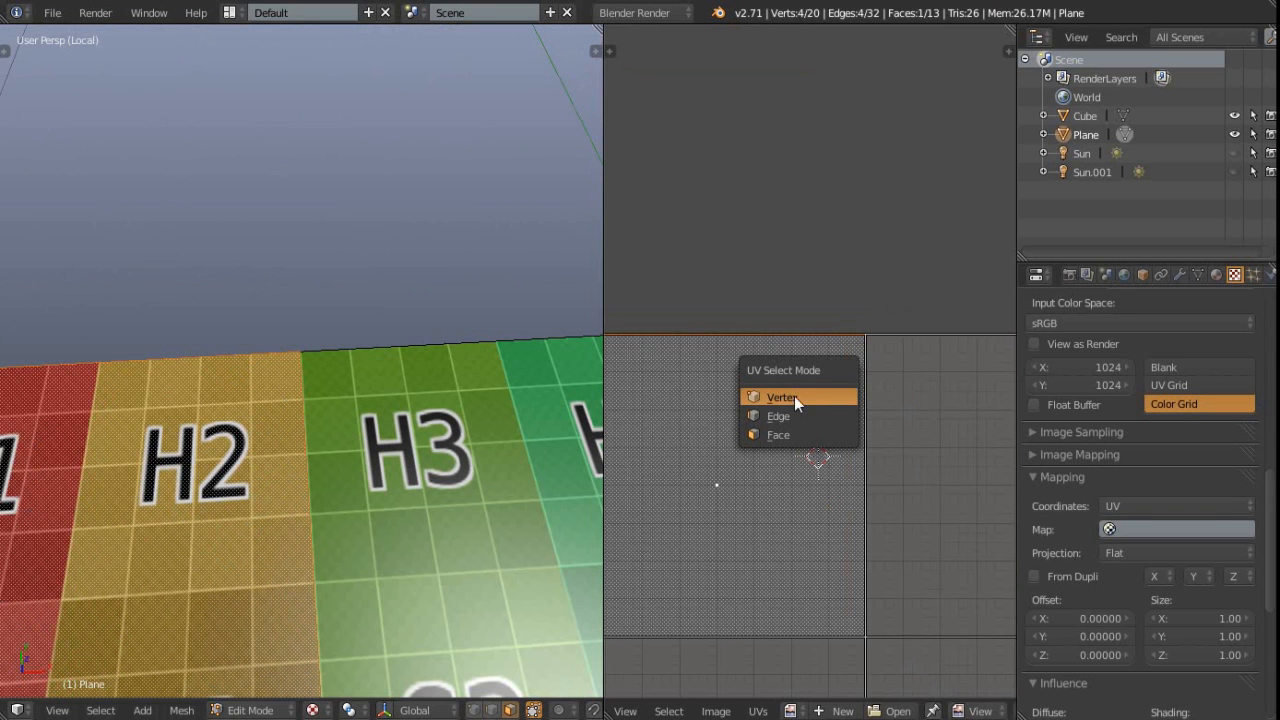
pyautogui.click(802, 396)
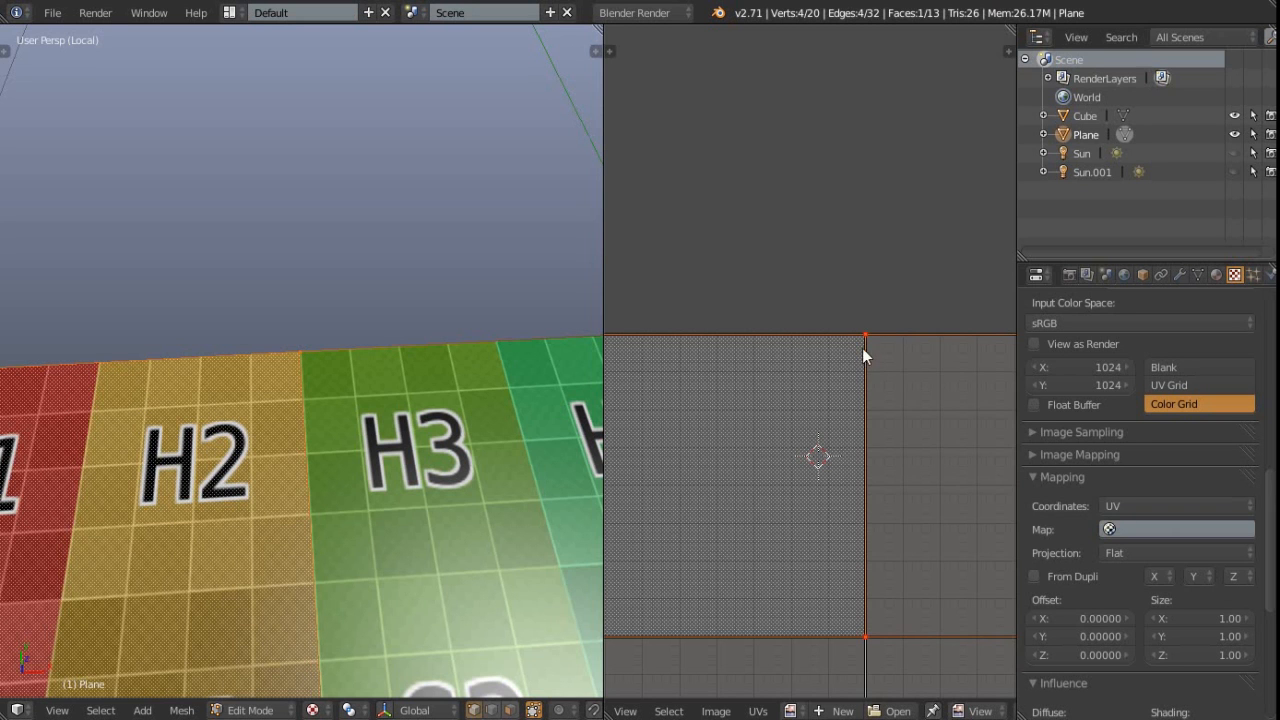
pyautogui.scroll(-2, 860, 336)
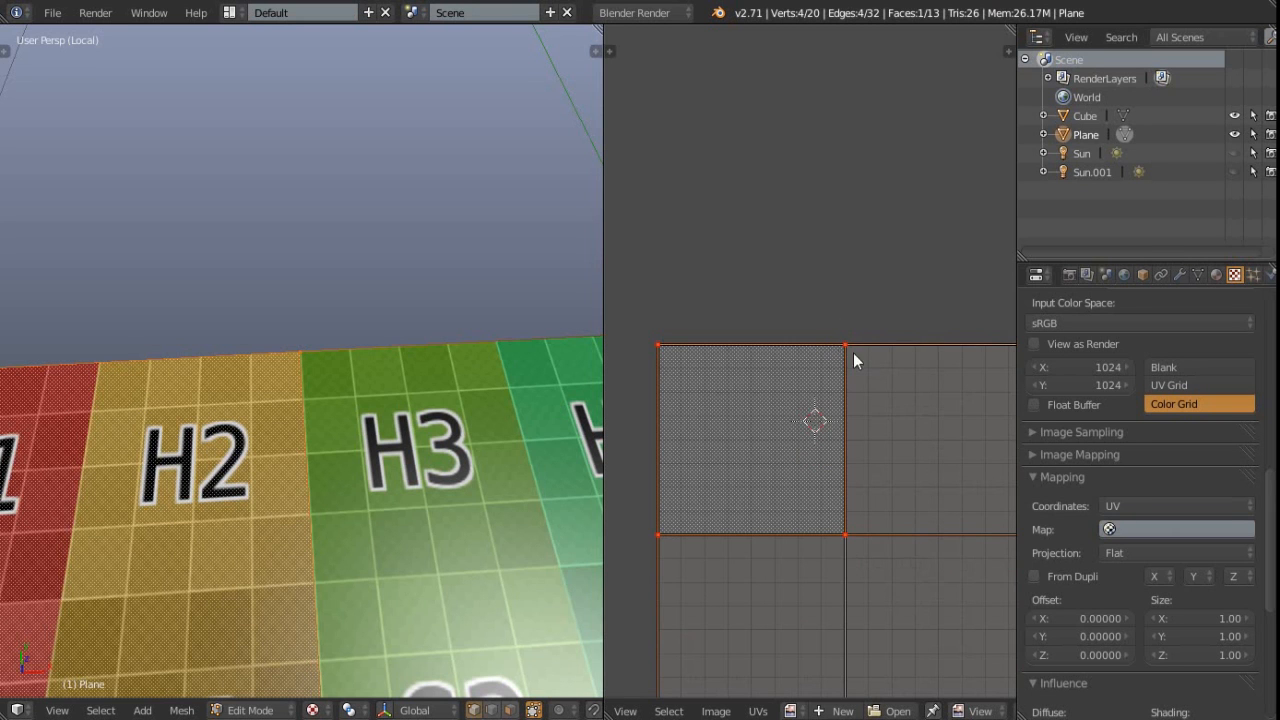
pyautogui.hotkey('ctrl', 'Tab')
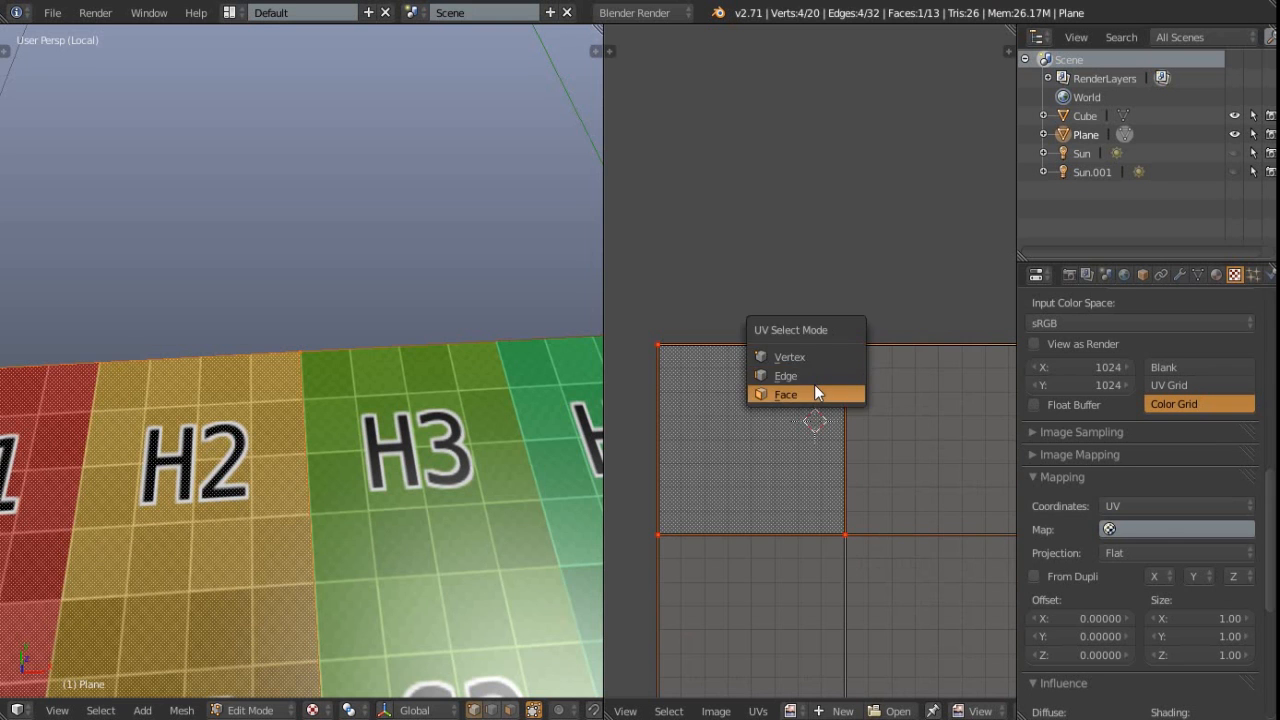
pyautogui.click(812, 393)
pyautogui.press('g')
pyautogui.click(748, 412)
pyautogui.hotkey('ctrl', 'Tab')
pyautogui.click(748, 384)
pyautogui.rightClick(844, 348)
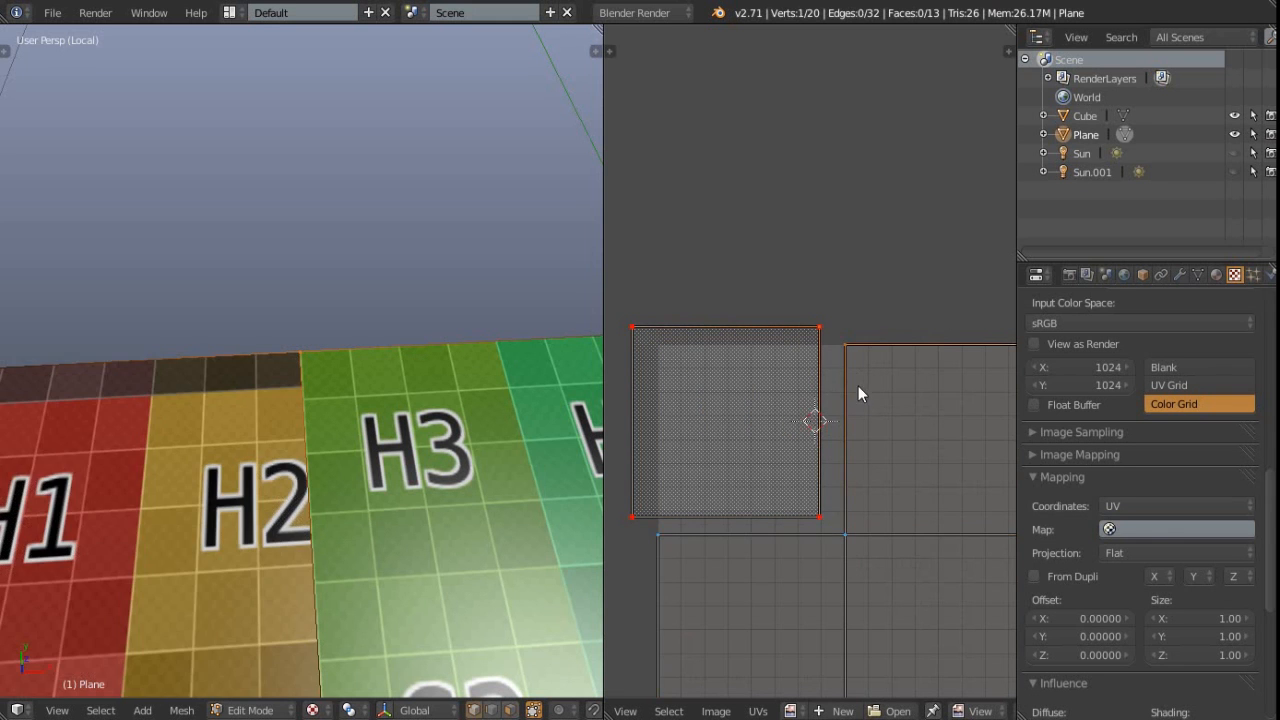
# Undo the corner UV move and the selection changes, back to the block's selected top face.
pyautogui.hotkey('ctrl', 'z')
pyautogui.hotkey('ctrl', 'z')
pyautogui.hotkey('ctrl', 'z')
pyautogui.scroll(-5, 859, 390)
pyautogui.moveTo(335, 392); pyautogui.dragTo(434, 426, button='middle')
pyautogui.scroll(-8, 437, 436)
pyautogui.moveTo(452, 349); pyautogui.dragTo(373, 339, button='middle')
pyautogui.hotkey('ctrl', 'z')
pyautogui.scroll(-3, 497, 343)
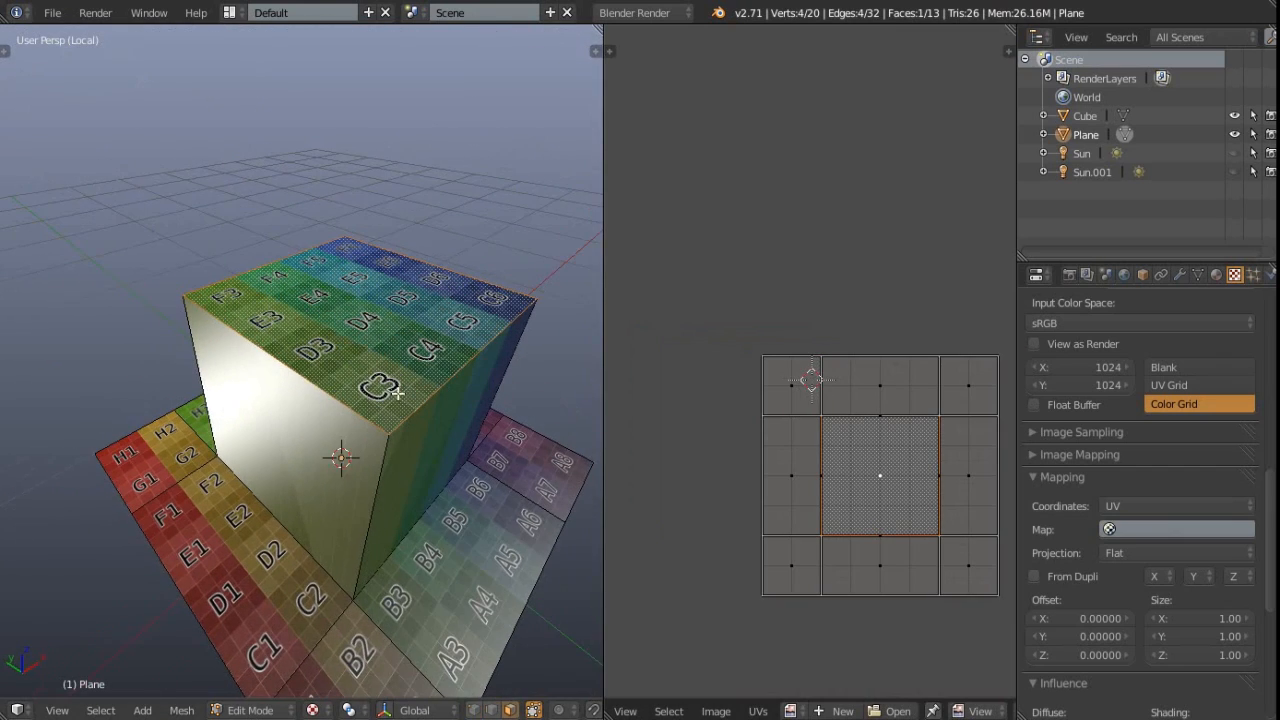
# Select the block's four side faces as a linked set, and reselect its top face.
pyautogui.scroll(2, 945, 534)
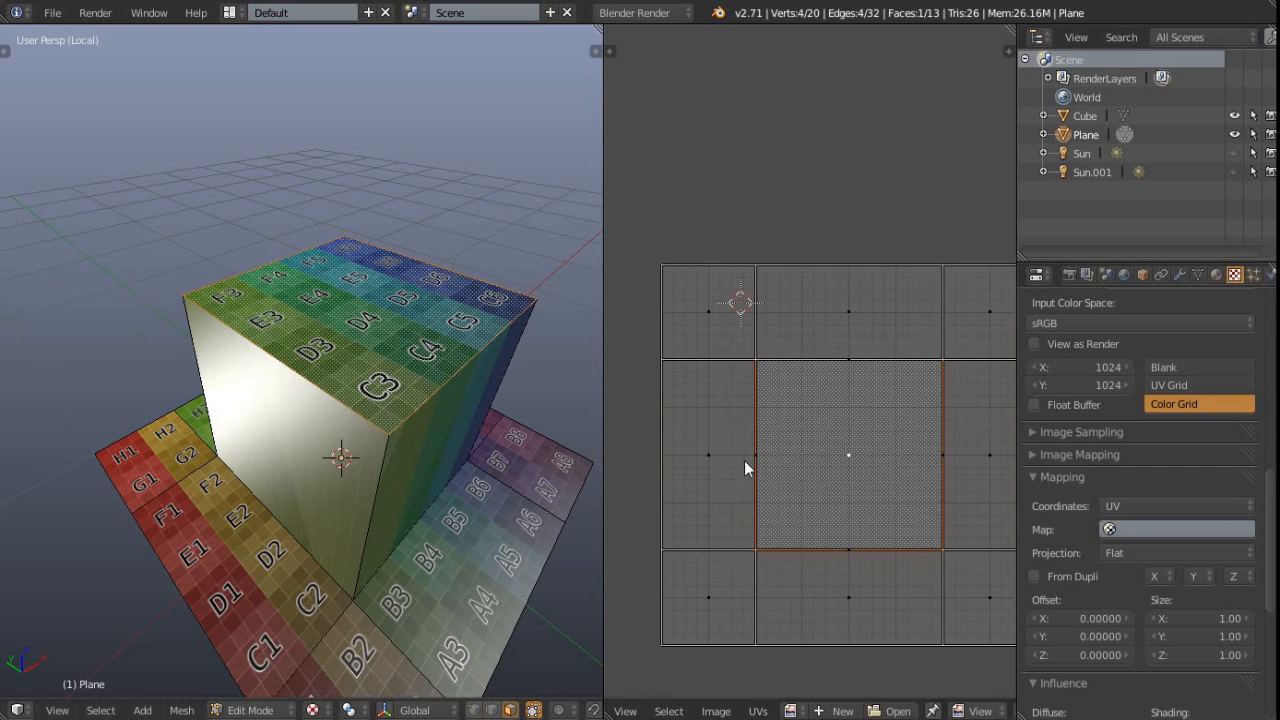
pyautogui.scroll(1, 810, 420)
pyautogui.moveTo(412, 505); pyautogui.dragTo(407, 424, button='middle')
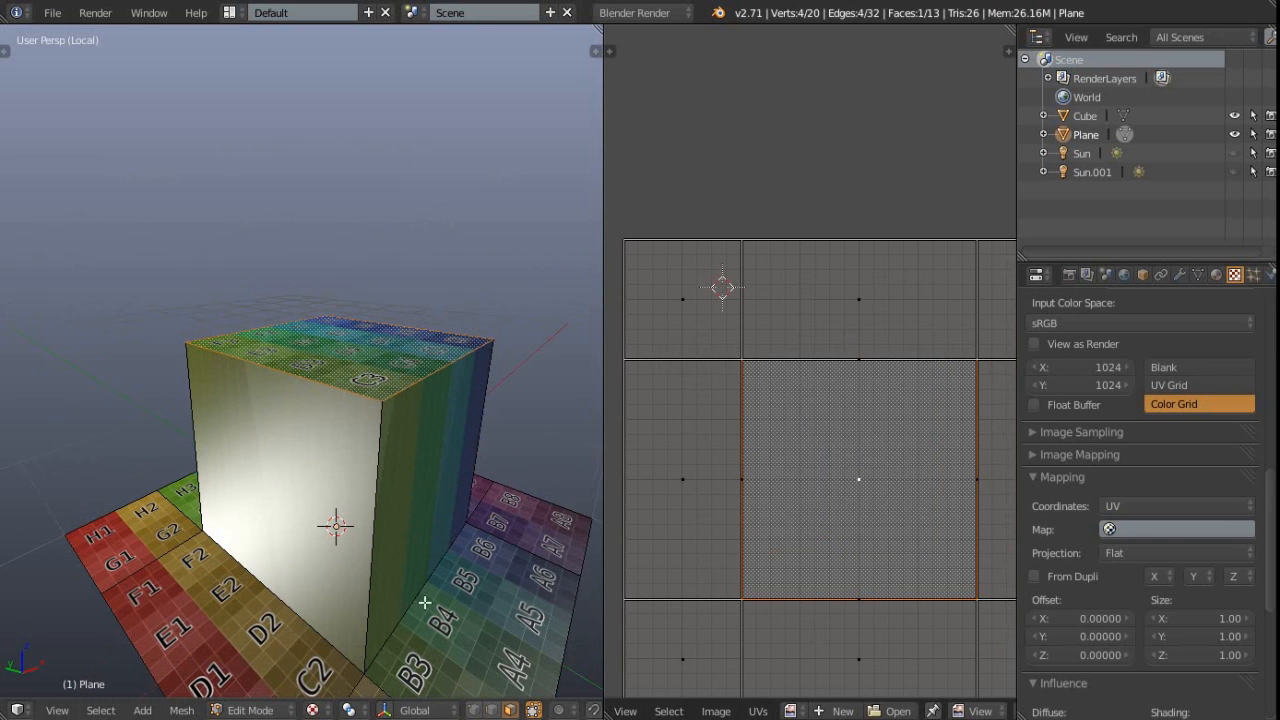
pyautogui.press('l')
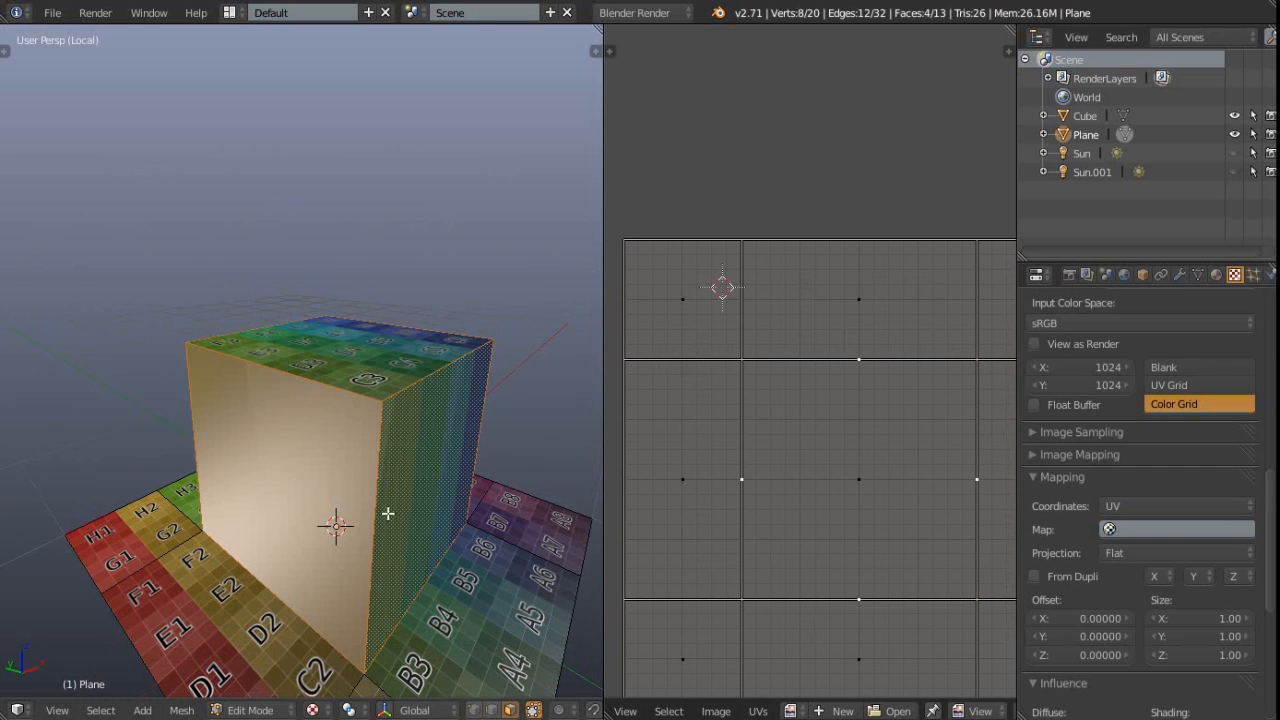
pyautogui.rightClick(351, 346)
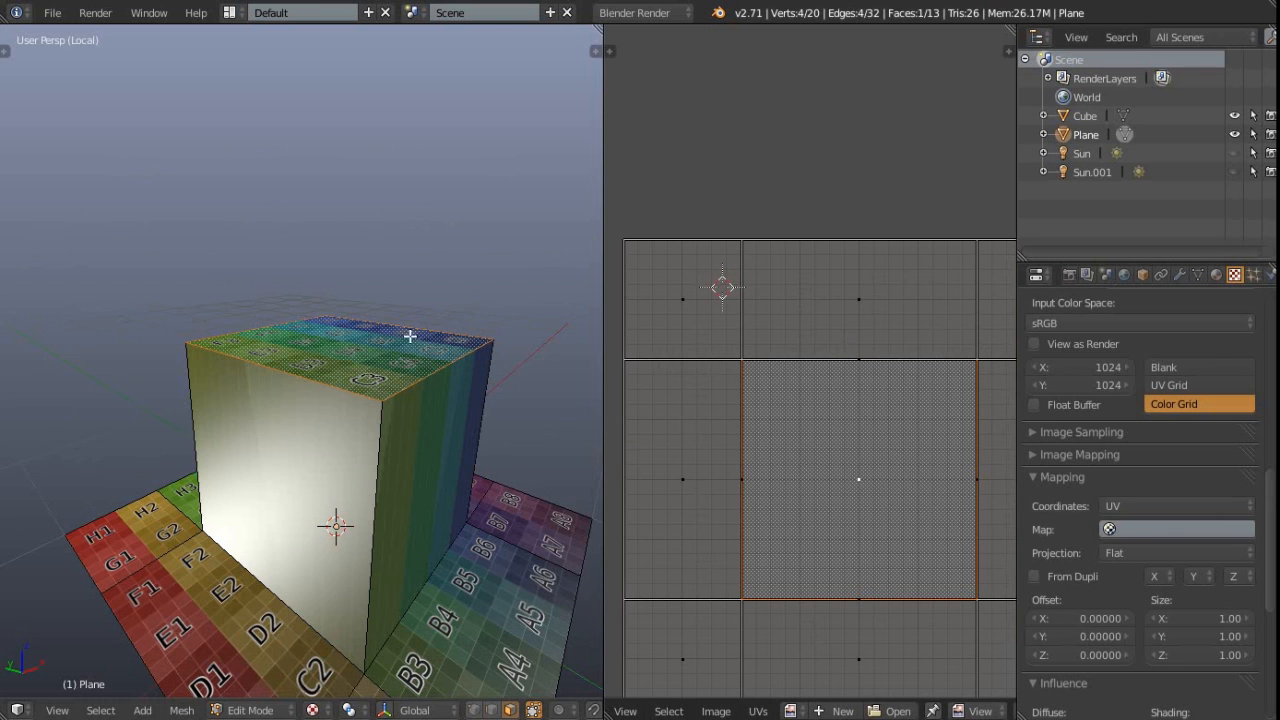
# Switch to vertex selection, select the whole mesh and clear the pins on its corner UVs.
pyautogui.hotkey('ctrl', 'Tab')
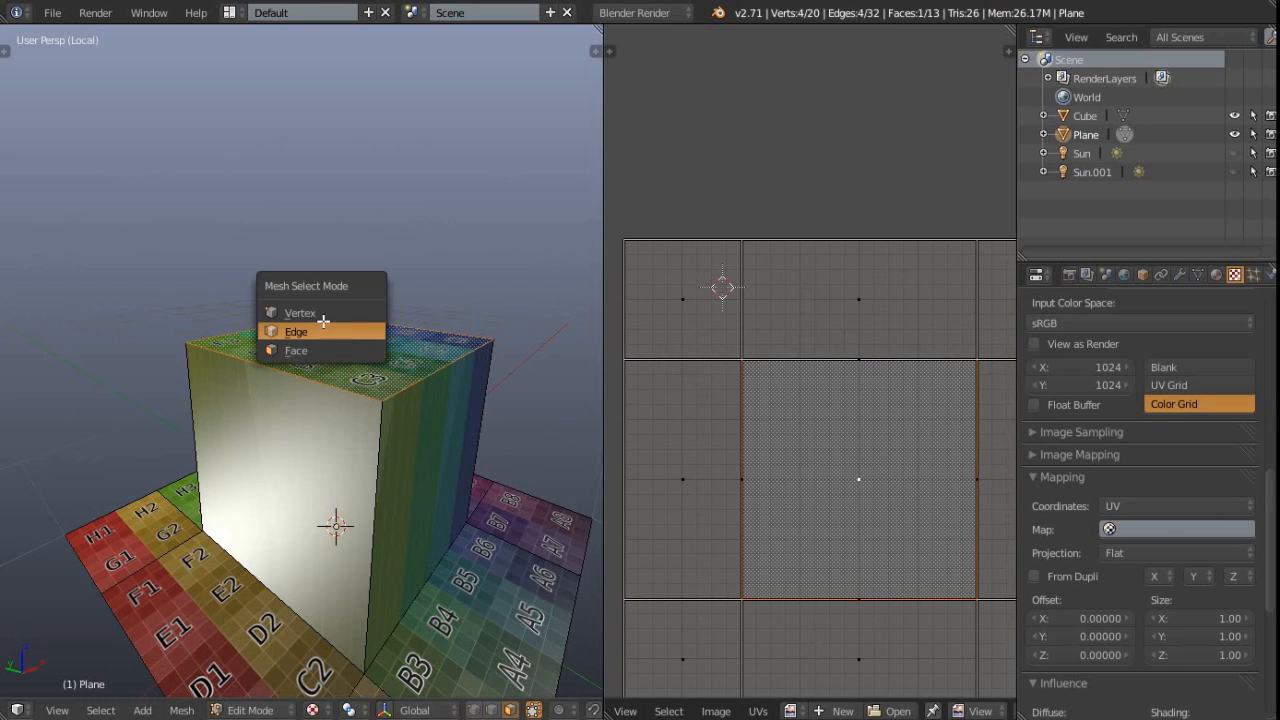
pyautogui.click(324, 313)
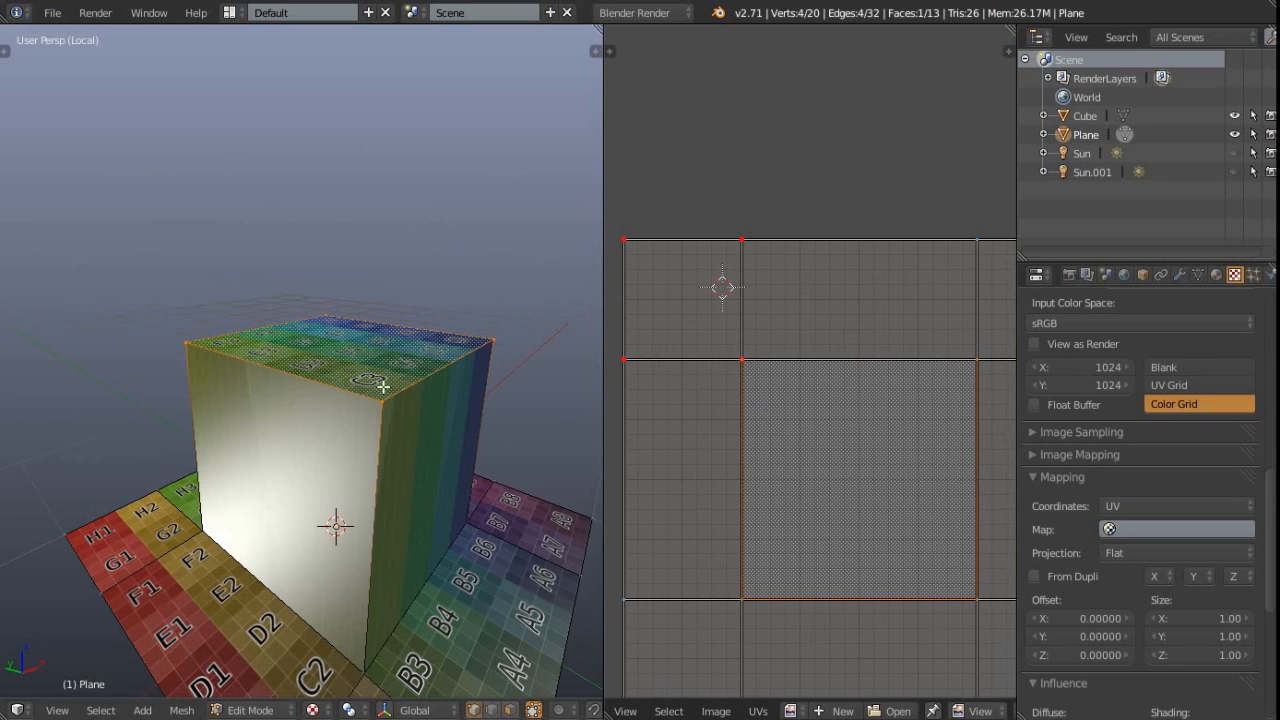
pyautogui.scroll(-1, 850, 410)
pyautogui.press('a')
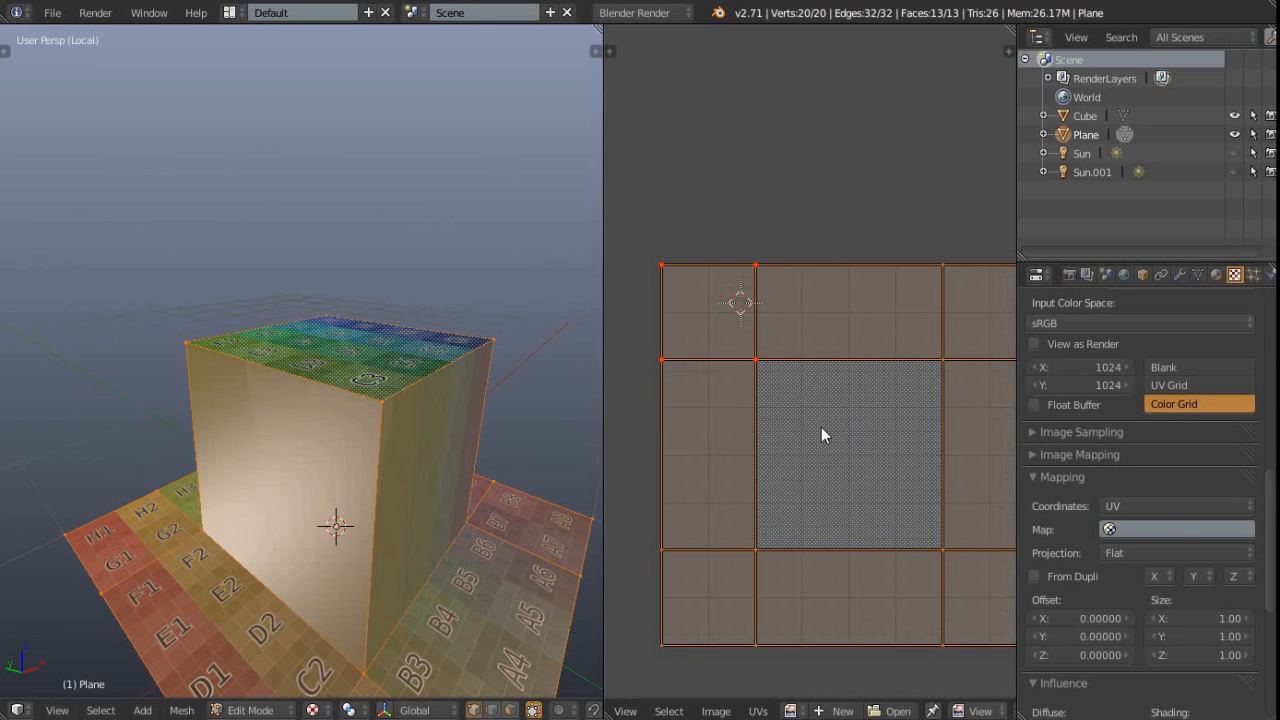
# Box-select the block's four top vertices in wireframe view, and return to textured shading.
pyautogui.hotkey('ctrl', 'Tab')
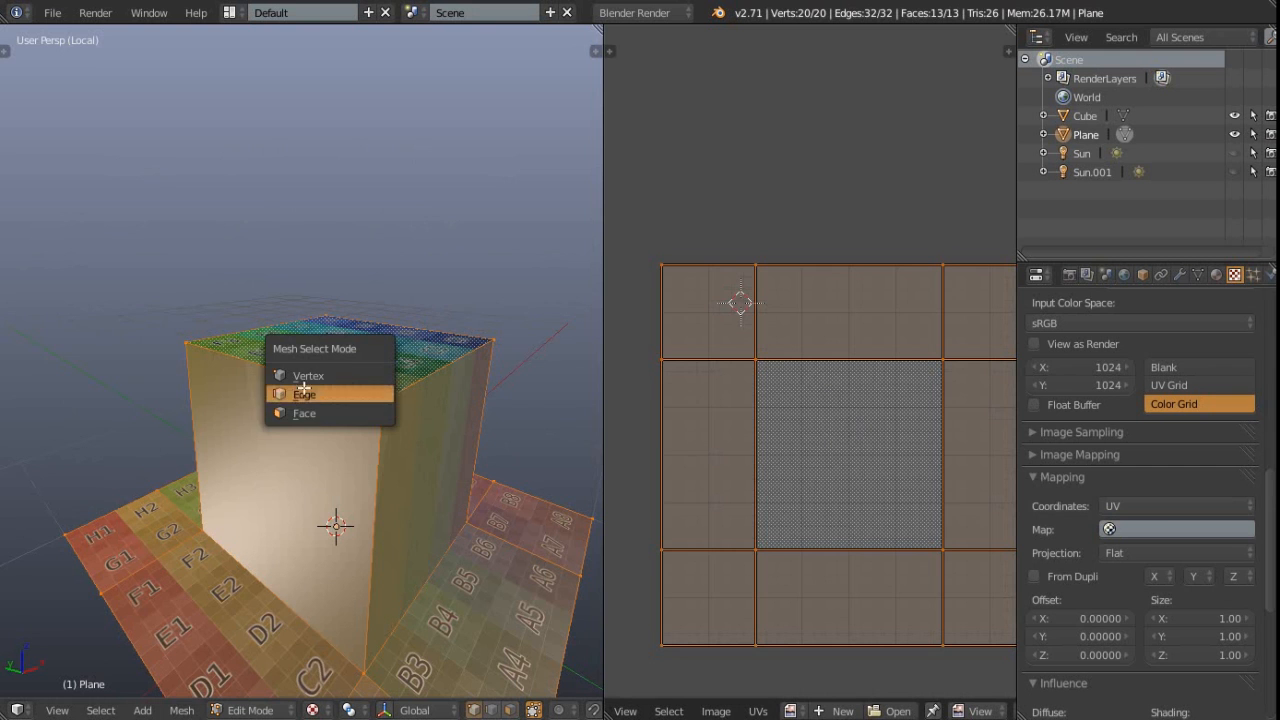
pyautogui.click(307, 378)
pyautogui.moveTo(334, 382); pyautogui.dragTo(397, 387, button='middle')
pyautogui.press('a')
pyautogui.moveTo(256, 434); pyautogui.dragTo(300, 404, button='middle')
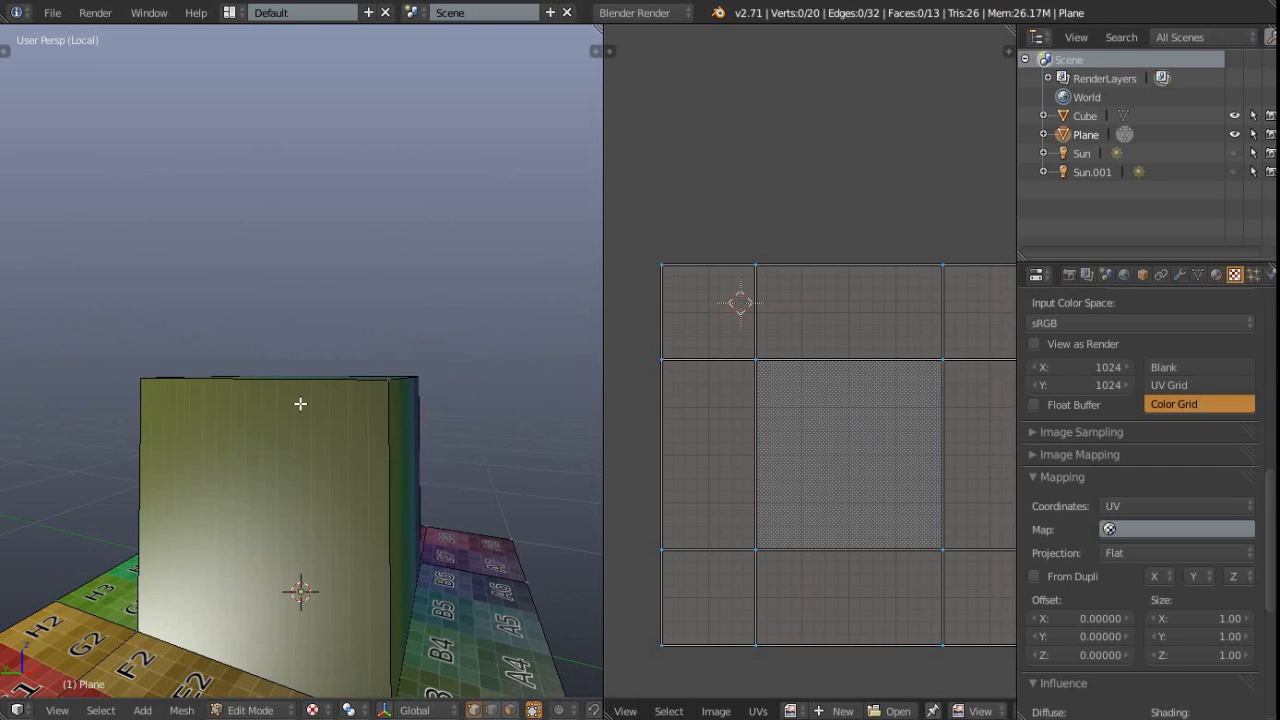
pyautogui.press('z')
pyautogui.press('b')
pyautogui.moveTo(55, 328); pyautogui.dragTo(537, 457)
pyautogui.moveTo(537, 457)
pyautogui.mouseDown(button='middle')
pyautogui.moveTo(386, 423)
pyautogui.moveTo(352, 480)
pyautogui.moveTo(300, 470)
pyautogui.mouseUp(button='middle')
pyautogui.hotkey('alt', 'z')
# Select the eight flat base faces around the block and pin their UVs.
pyautogui.hotkey('ctrl', 'Tab')
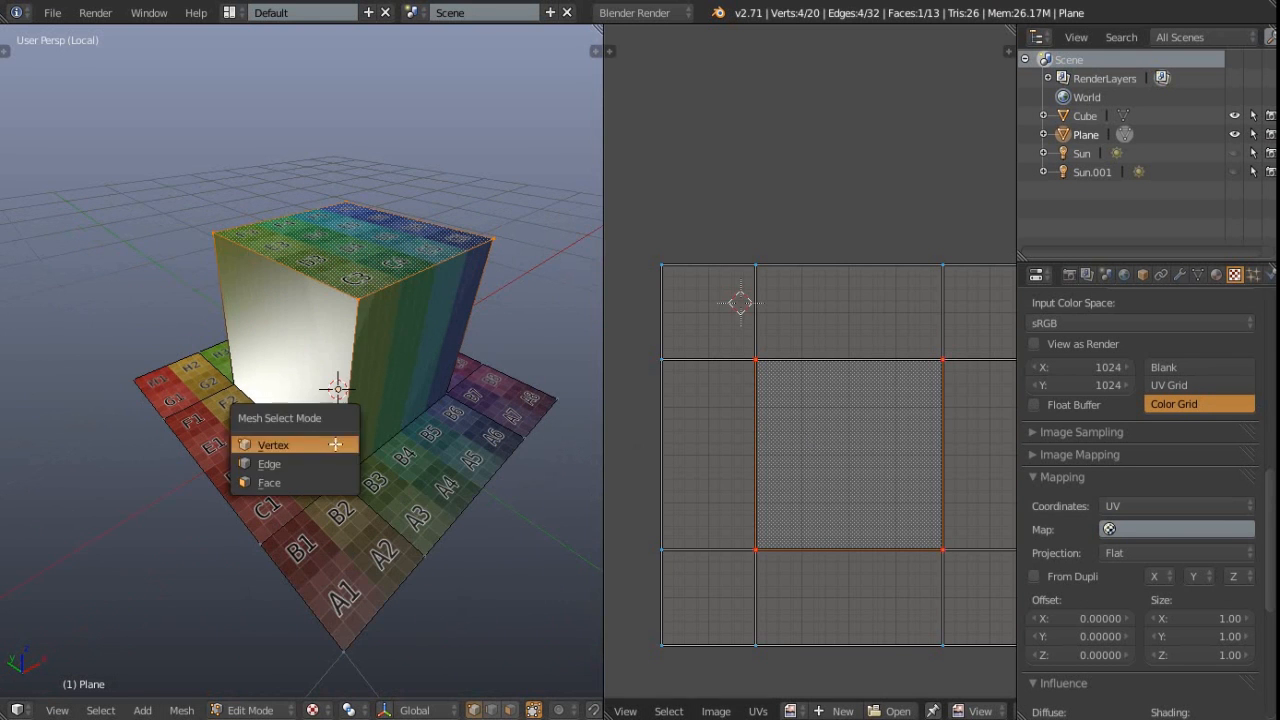
pyautogui.click(296, 478)
pyautogui.rightClick(329, 537)
pyautogui.keyDown('shift'); pyautogui.rightClick(246, 537); pyautogui.keyUp('shift')
pyautogui.keyDown('shift'); pyautogui.rightClick(152, 388); pyautogui.keyUp('shift')
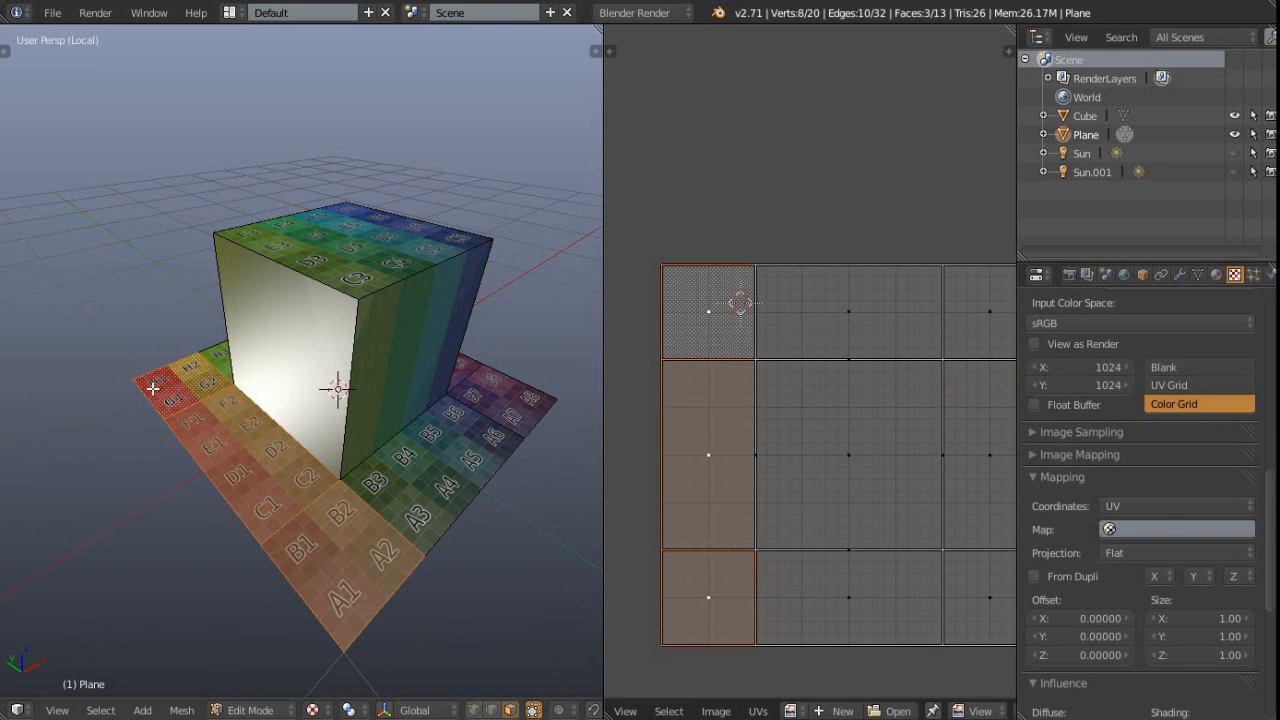
pyautogui.keyDown('shift'); pyautogui.rightClick(479, 483); pyautogui.keyUp('shift')
pyautogui.keyDown('shift'); pyautogui.rightClick(495, 403); pyautogui.keyUp('shift')
pyautogui.moveTo(521, 426); pyautogui.dragTo(156, 461, button='middle')
pyautogui.keyDown('shift'); pyautogui.rightClick(459, 534); pyautogui.keyUp('shift')
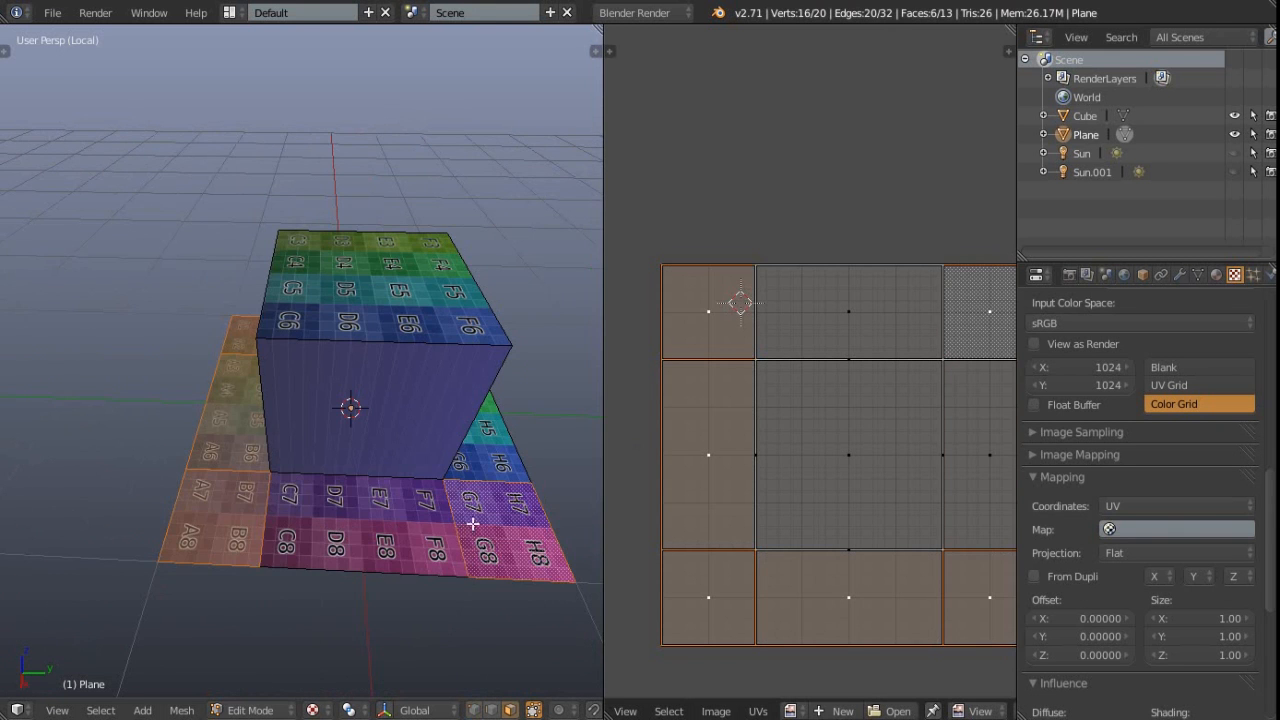
pyautogui.keyDown('shift'); pyautogui.rightClick(458, 475); pyautogui.keyUp('shift')
pyautogui.keyDown('shift'); pyautogui.rightClick(480, 444); pyautogui.keyUp('shift')
pyautogui.moveTo(480, 444); pyautogui.dragTo(180, 430, button='middle')
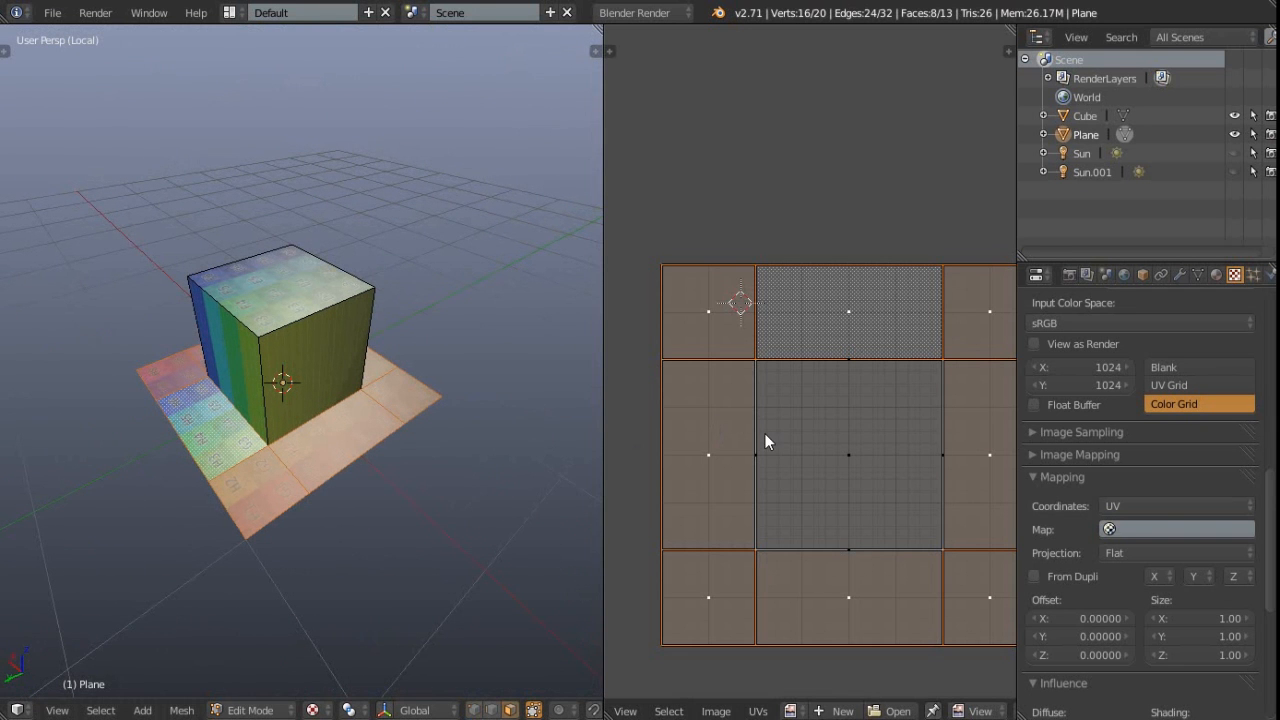
pyautogui.keyDown('shift'); pyautogui.moveTo(281, 386); pyautogui.dragTo(326, 385, button='middle'); pyautogui.keyUp('shift')
pyautogui.press('a')
pyautogui.press('a')
pyautogui.scroll(1, 382, 363)
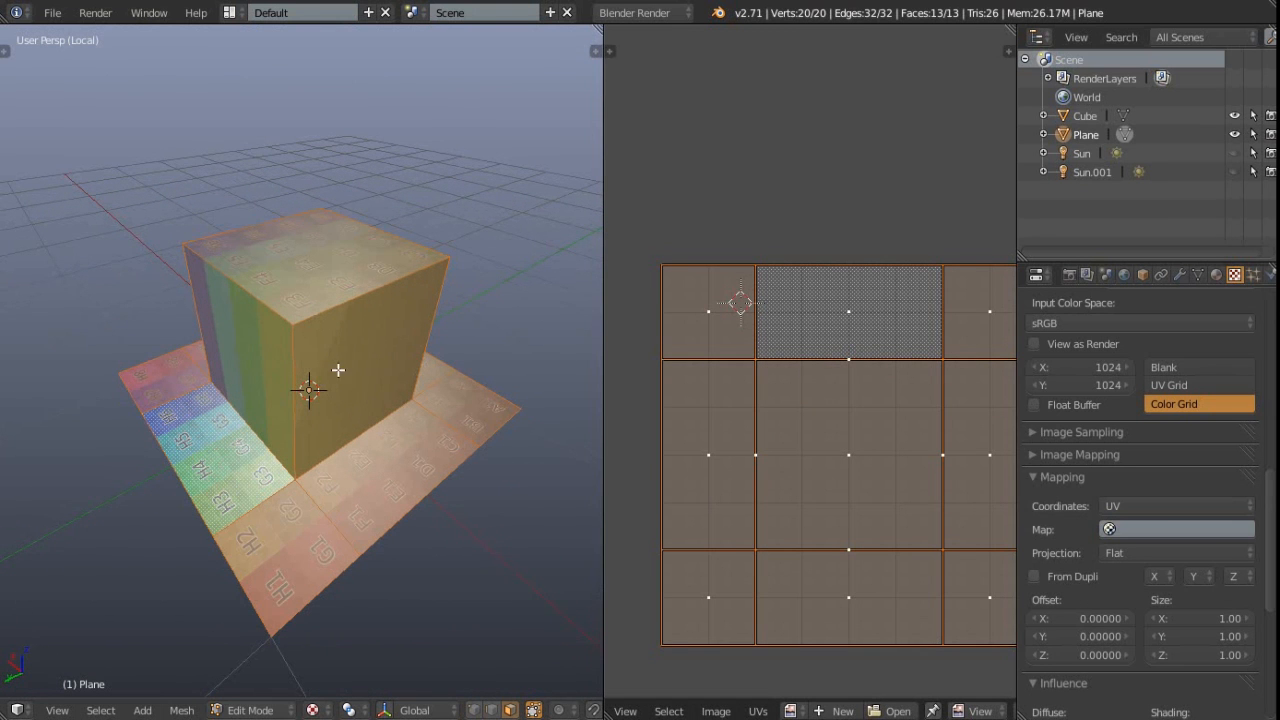
pyautogui.scroll(-1, 842, 463)
# Mark the block's four vertical edges and the edge loop around its foot as seams.
pyautogui.click(317, 469)
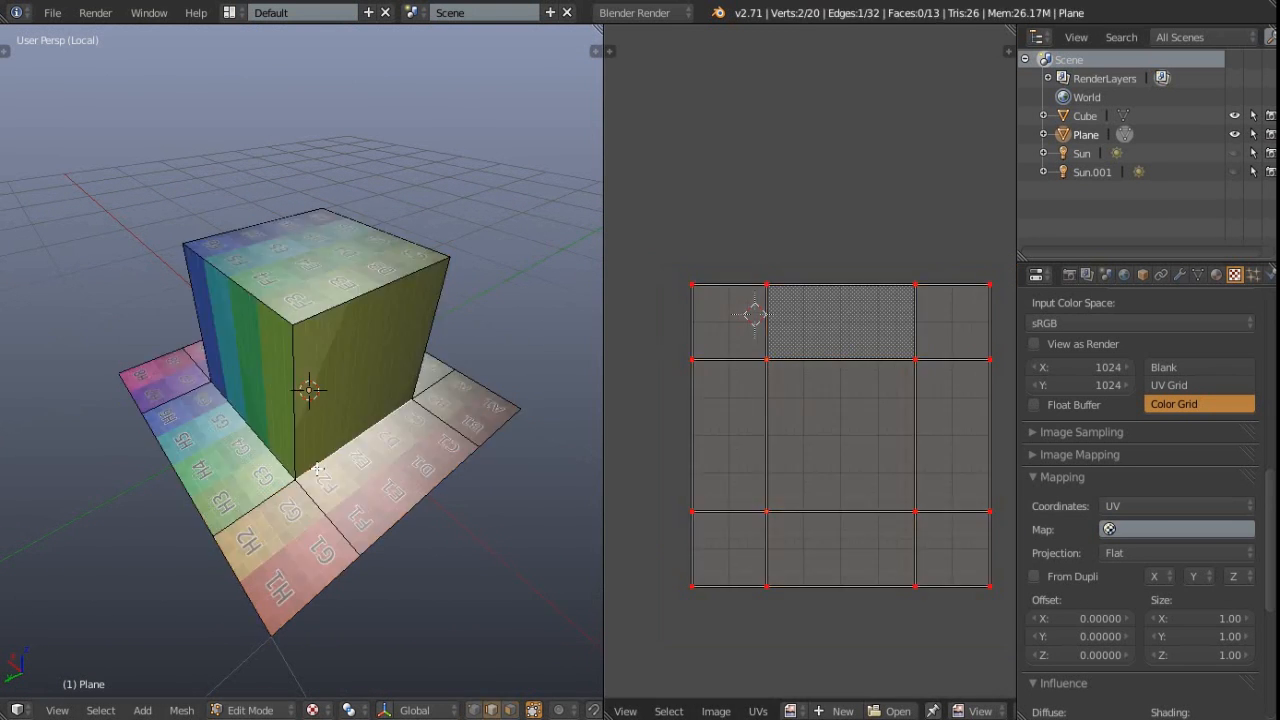
pyautogui.keyDown('shift'); pyautogui.rightClick(253, 432); pyautogui.keyUp('shift')
pyautogui.moveTo(214, 432); pyautogui.dragTo(365, 424, button='middle')
pyautogui.keyDown('shift'); pyautogui.rightClick(254, 406); pyautogui.keyUp('shift')
pyautogui.moveTo(254, 406); pyautogui.dragTo(470, 390, button='middle')
pyautogui.keyDown('shift'); pyautogui.moveTo(331, 374); pyautogui.dragTo(436, 360, button='middle'); pyautogui.keyUp('shift')
pyautogui.keyDown('shift'); pyautogui.rightClick(320, 389); pyautogui.keyUp('shift')
pyautogui.moveTo(164, 397); pyautogui.dragTo(430, 393, button='middle')
pyautogui.keyDown('shift'); pyautogui.moveTo(152, 258); pyautogui.dragTo(268, 301, button='middle'); pyautogui.keyUp('shift')
pyautogui.keyDown('ctrl'); pyautogui.keyDown('alt'); pyautogui.keyDown('shift'); pyautogui.rightClick(336, 349); pyautogui.keyUp('shift'); pyautogui.keyUp('alt'); pyautogui.keyUp('ctrl')
pyautogui.press('z')
pyautogui.moveTo(243, 391)
pyautogui.mouseDown(button='middle')
pyautogui.moveTo(489, 377)
pyautogui.moveTo(297, 400)
pyautogui.mouseUp(button='middle')
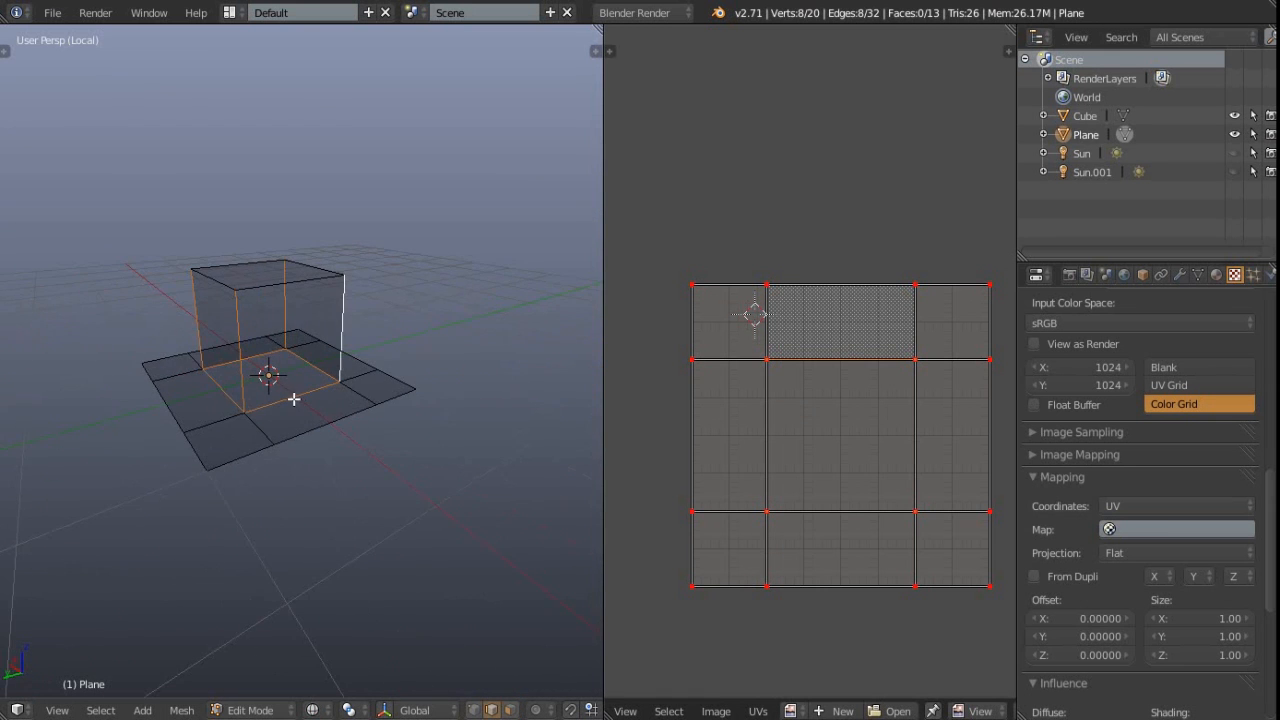
pyautogui.hotkey('ctrl', 'e')
pyautogui.click(255, 376)
# Select the whole mesh in textured shading and unwrap it around the pinned base UVs.
pyautogui.scroll(4, 351, 381)
pyautogui.press('a')
pyautogui.scroll(-3, 351, 383)
pyautogui.moveTo(351, 383); pyautogui.dragTo(387, 367, button='middle')
pyautogui.moveTo(368, 259); pyautogui.dragTo(266, 420, button='middle')
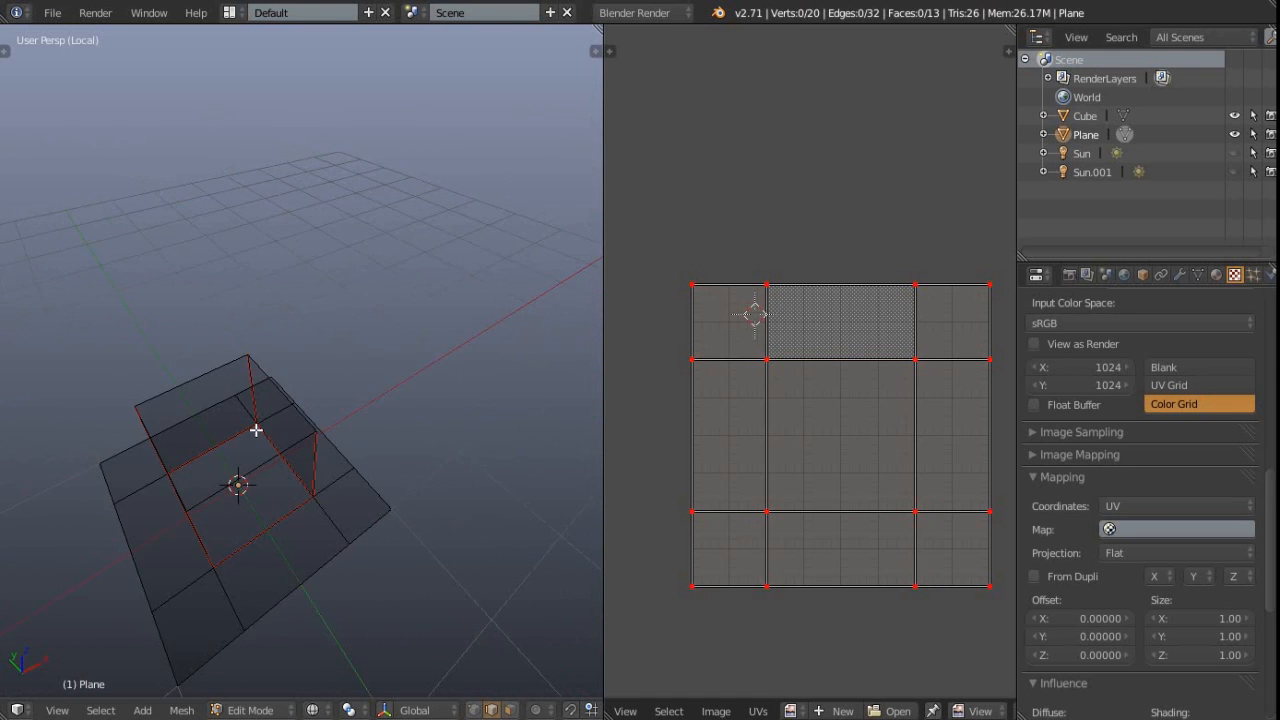
pyautogui.press('a')
pyautogui.hotkey('alt', 'z')
pyautogui.moveTo(312, 371); pyautogui.dragTo(330, 390, button='middle')
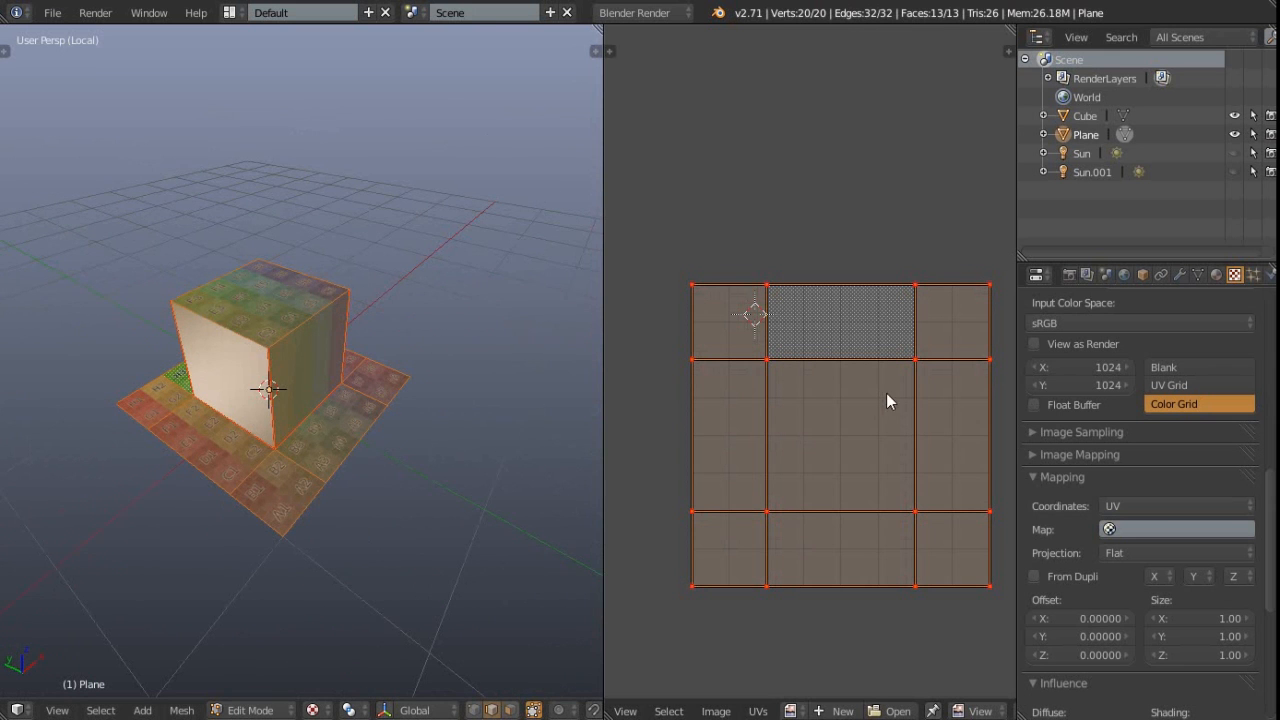
pyautogui.scroll(5, 306, 403)
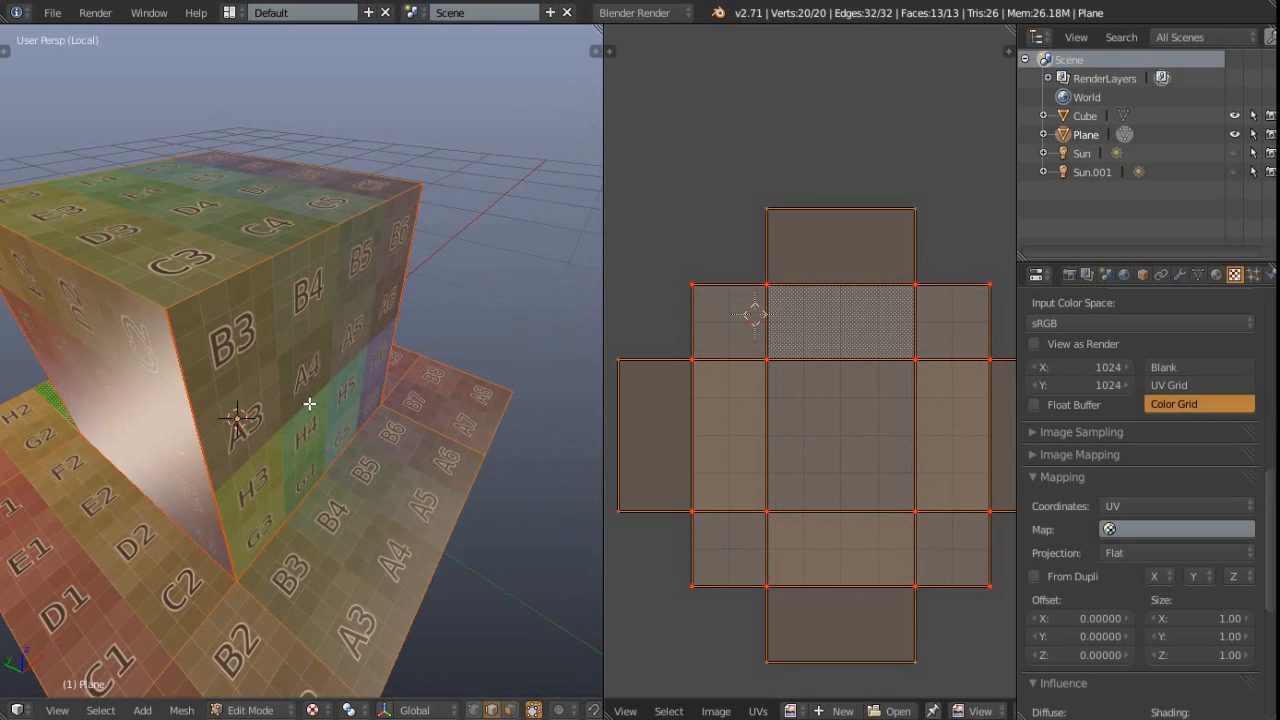
# Examine how the grid texture continues from the block's top face down its unwrapped side faces.
pyautogui.moveTo(256, 407)
pyautogui.mouseDown(button='middle')
pyautogui.moveTo(457, 334)
pyautogui.moveTo(170, 417)
pyautogui.moveTo(203, 423)
pyautogui.moveTo(63, 517)
pyautogui.moveTo(297, 423)
pyautogui.moveTo(239, 361)
pyautogui.moveTo(251, 401)
pyautogui.mouseUp(button='middle')
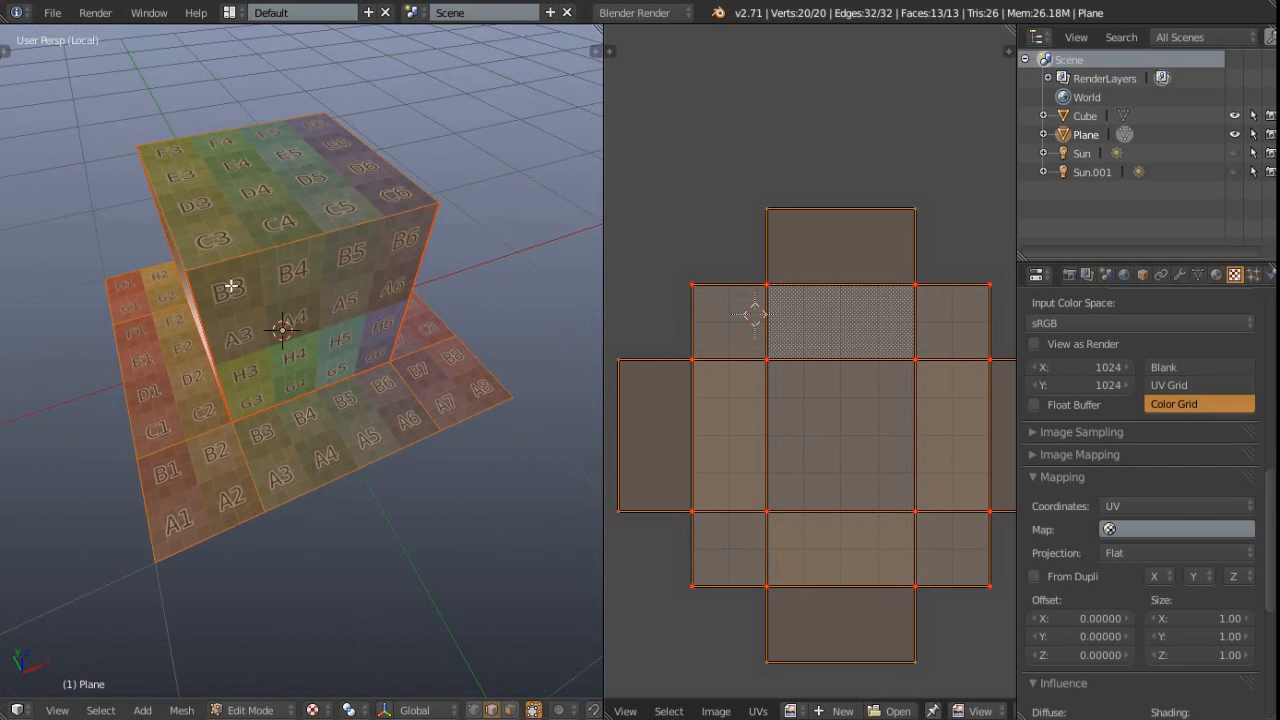
pyautogui.moveTo(233, 317); pyautogui.dragTo(233, 279, button='middle')
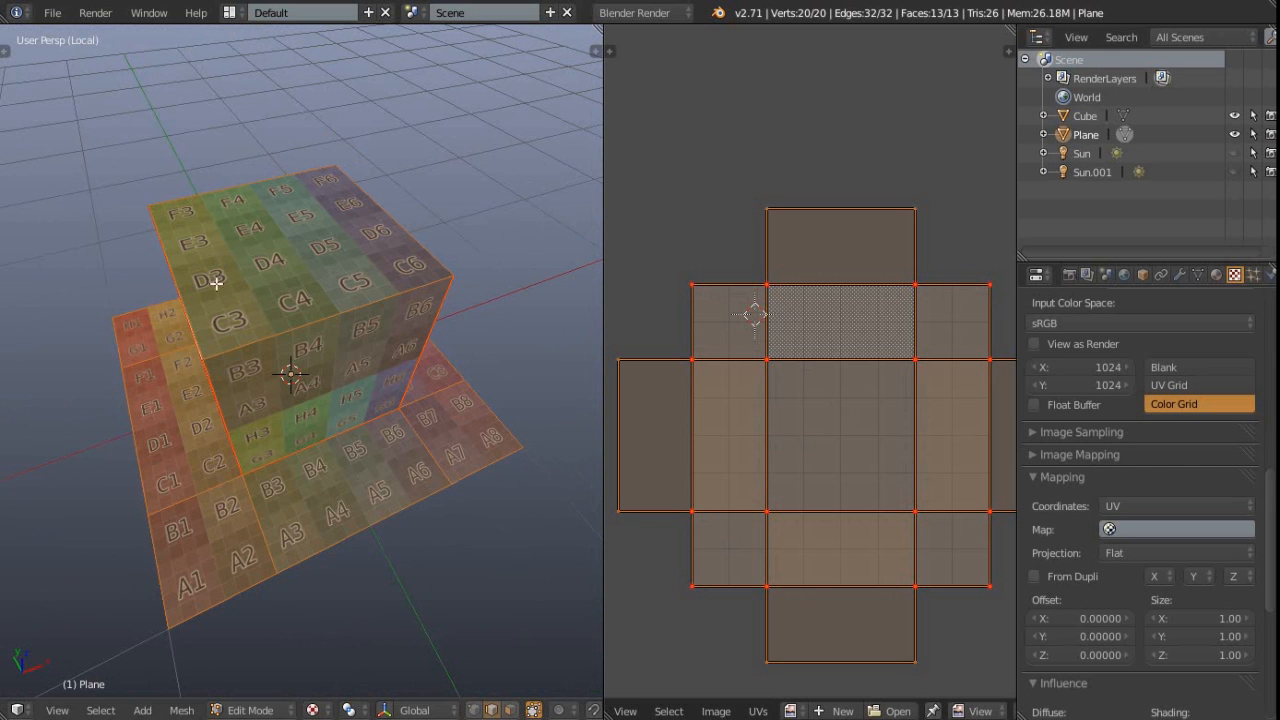
pyautogui.moveTo(189, 230); pyautogui.dragTo(298, 350, button='middle')
pyautogui.moveTo(128, 383); pyautogui.dragTo(340, 420, button='middle')
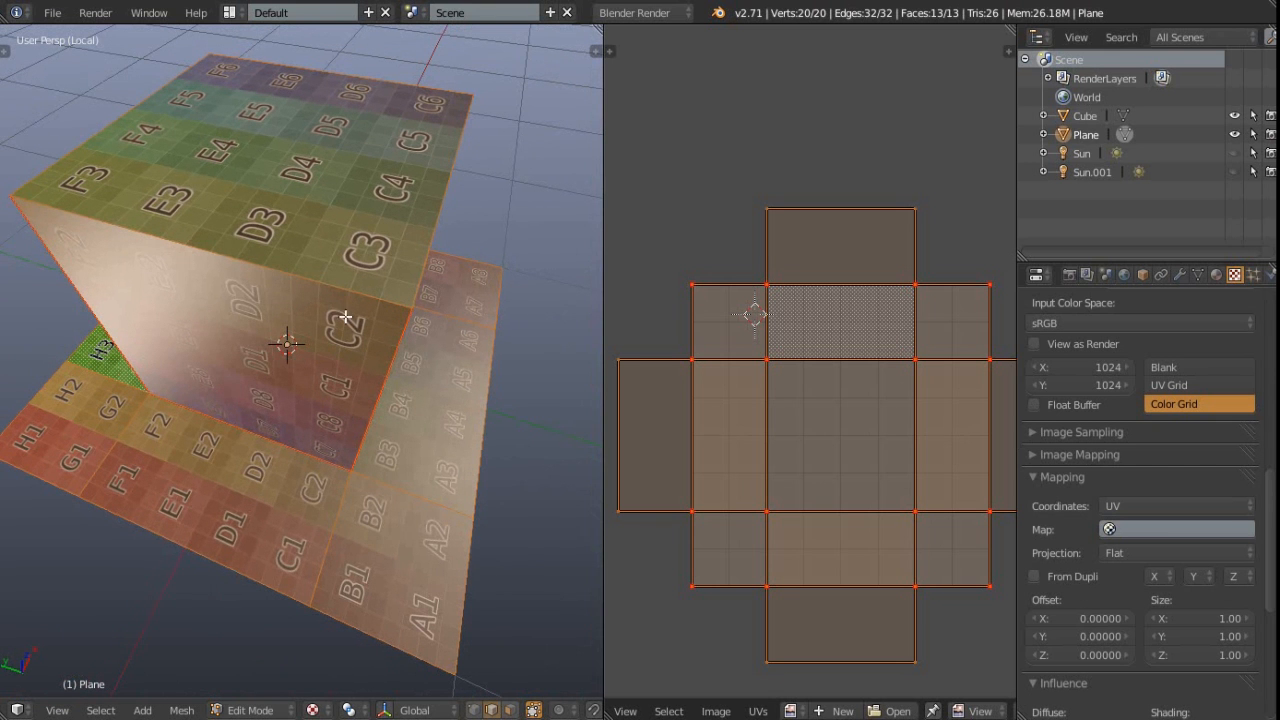
pyautogui.moveTo(268, 249); pyautogui.dragTo(350, 413, button='middle')
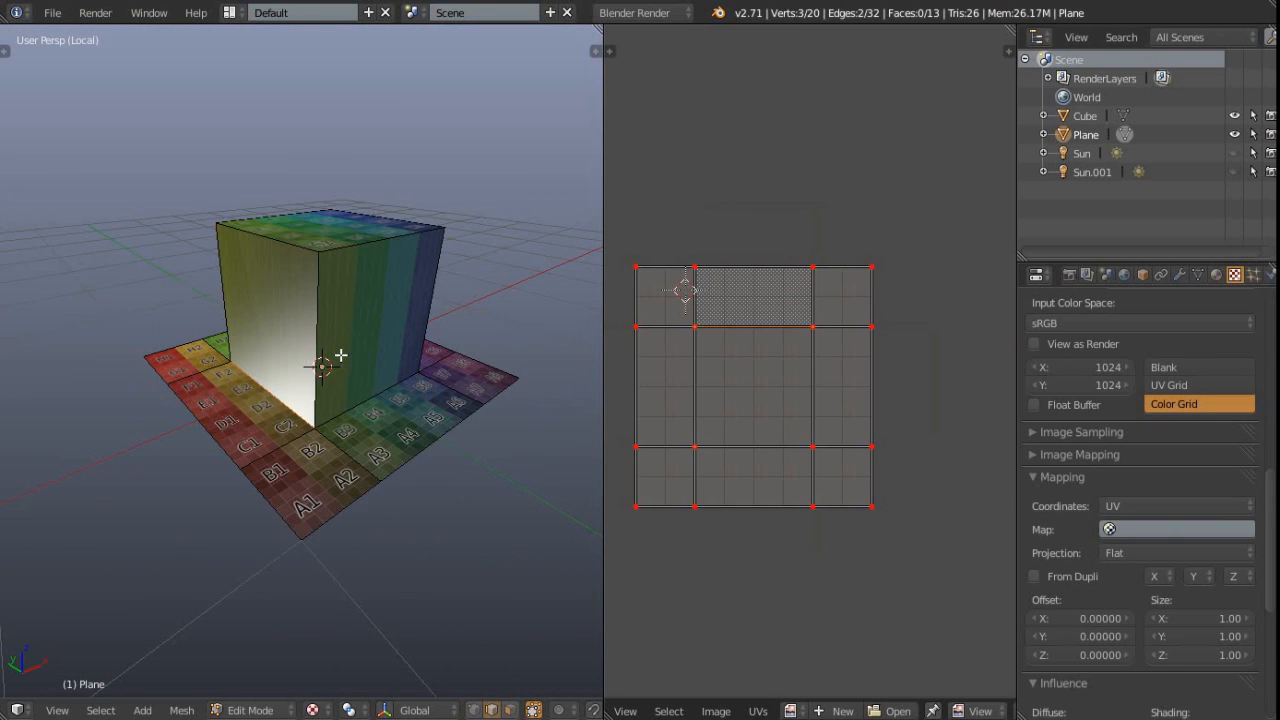
# Undo the unwrap, seams, extrusion and subdivision back to the plain single-face plane in Object Mode.
pyautogui.hotkey('ctrl', 'z')
pyautogui.hotkey('ctrl', 'z')
pyautogui.hotkey('ctrl', 'z')
pyautogui.hotkey('ctrl', 'z')
pyautogui.hotkey('ctrl', 'z')
pyautogui.hotkey('ctrl', 'z')
pyautogui.hotkey('ctrl', 'z')
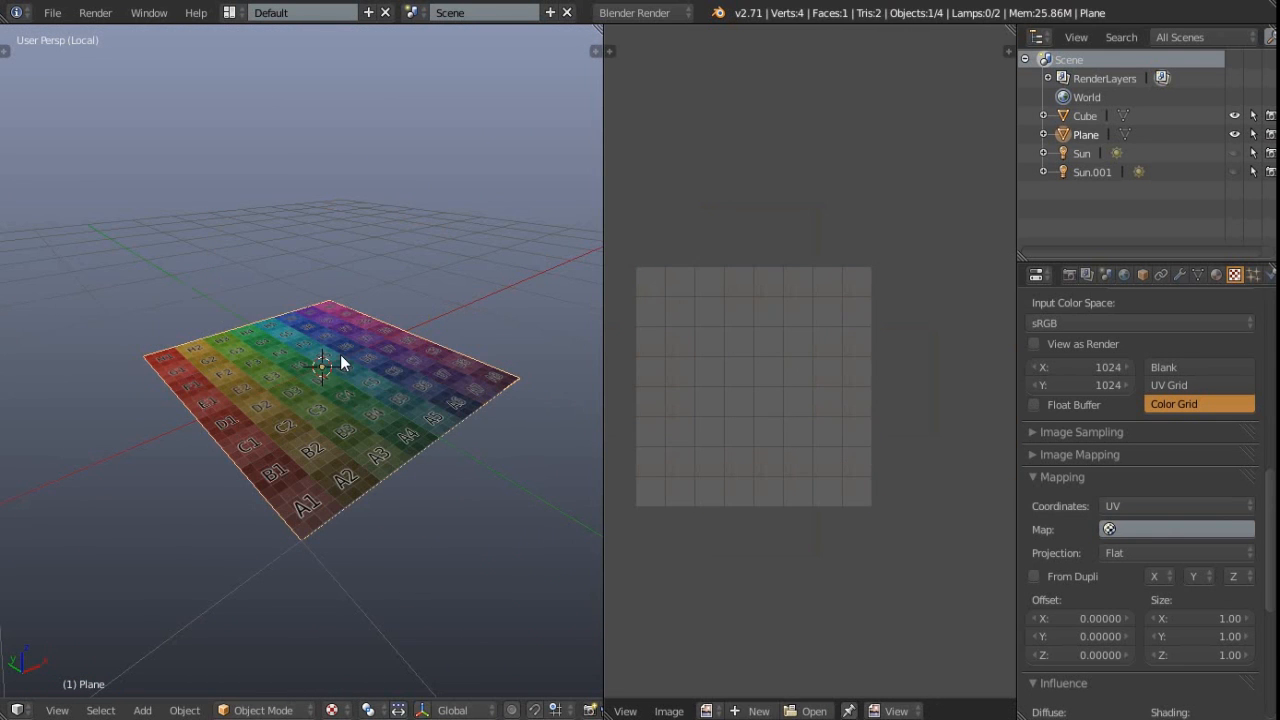
# Subdivide the plane in Edit Mode with 3 cuts.
pyautogui.press('Tab')
pyautogui.moveTo(338, 358); pyautogui.dragTo(230, 433, button='middle')
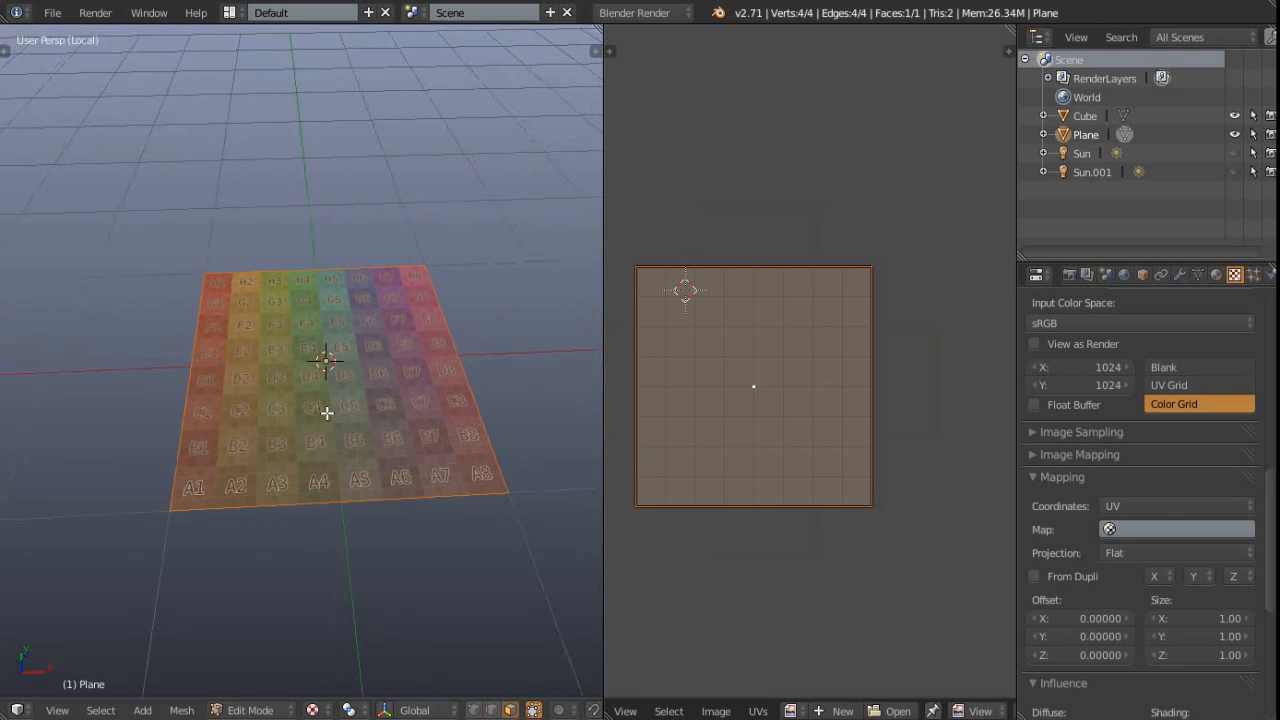
pyautogui.press('w')
pyautogui.click(288, 274)
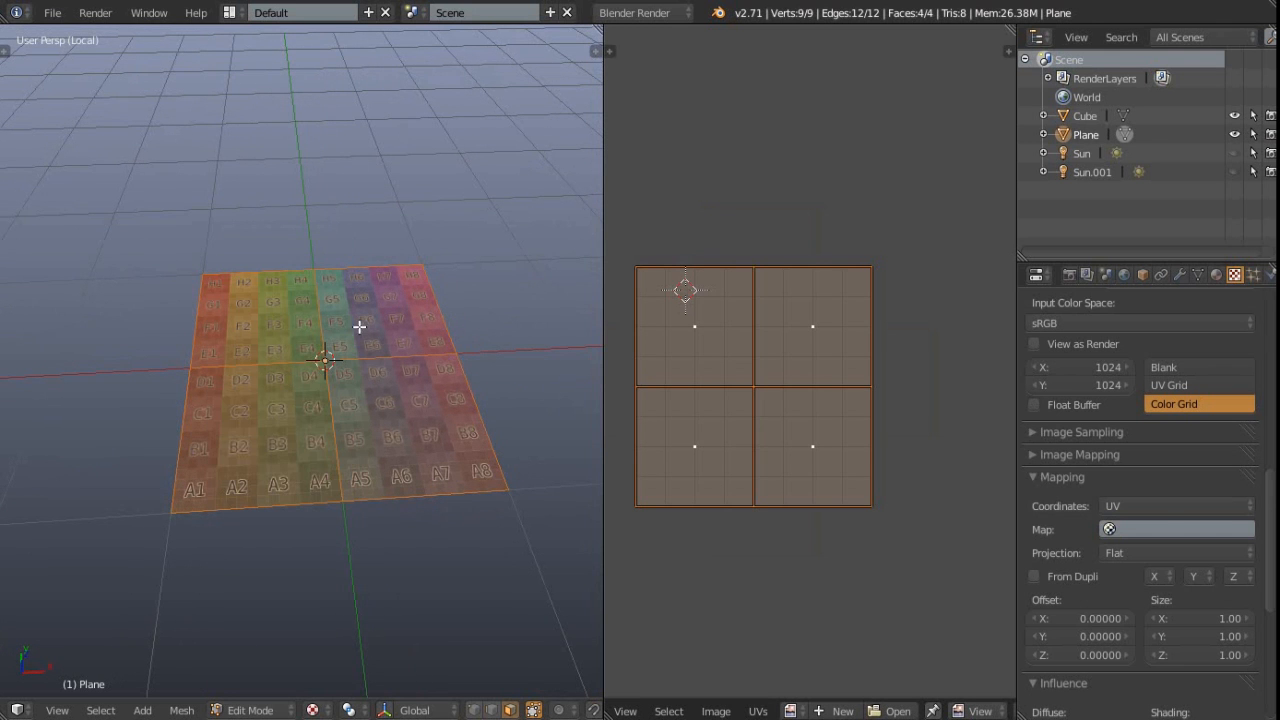
pyautogui.press('F6')
pyautogui.click(619, 372)
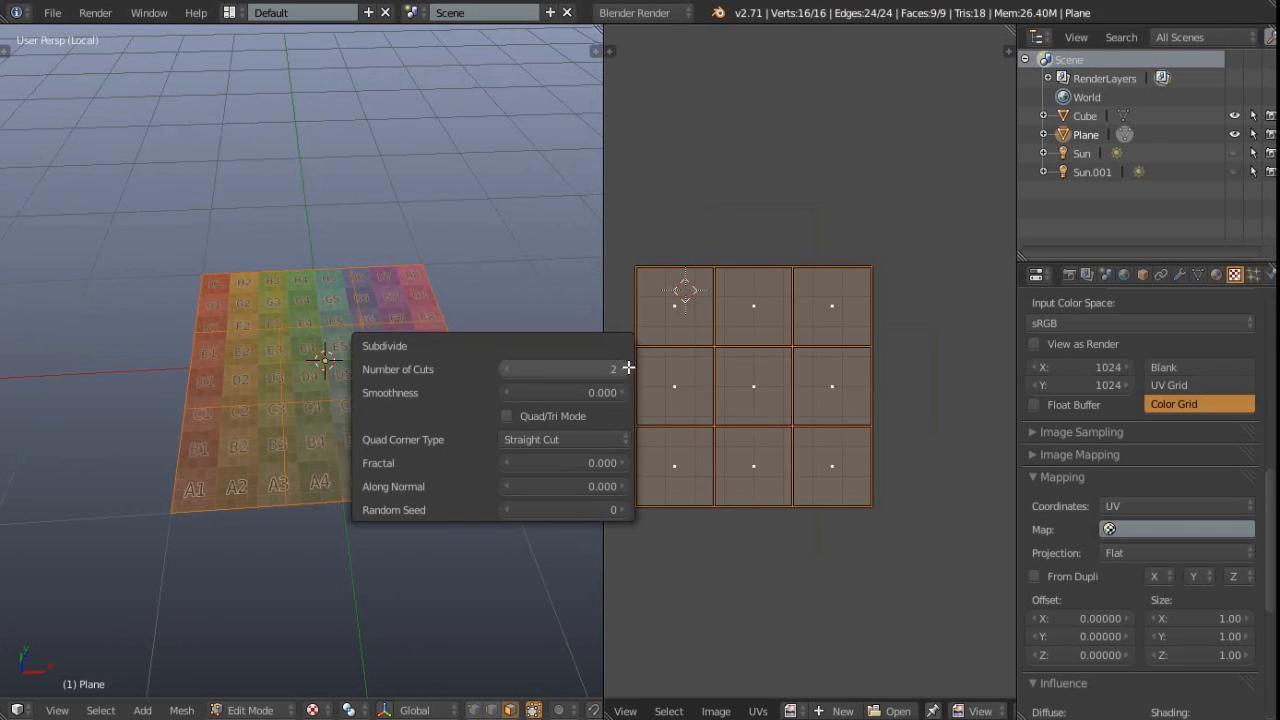
pyautogui.click(619, 372)
# Remove the two middle edge loops that cross at the plane's centre.
pyautogui.hotkey('ctrl', 'Tab')
pyautogui.click(277, 345)
pyautogui.keyDown('alt'); pyautogui.click(320, 343); pyautogui.keyUp('alt')
pyautogui.keyDown('alt'); pyautogui.keyDown('shift'); pyautogui.click(341, 331); pyautogui.keyUp('shift'); pyautogui.keyUp('alt')
pyautogui.press('x')
pyautogui.click(329, 366)
# Extrude the large central face straight up into a block about as tall as it is wide.
pyautogui.hotkey('ctrl', 'Tab')
pyautogui.click(310, 392)
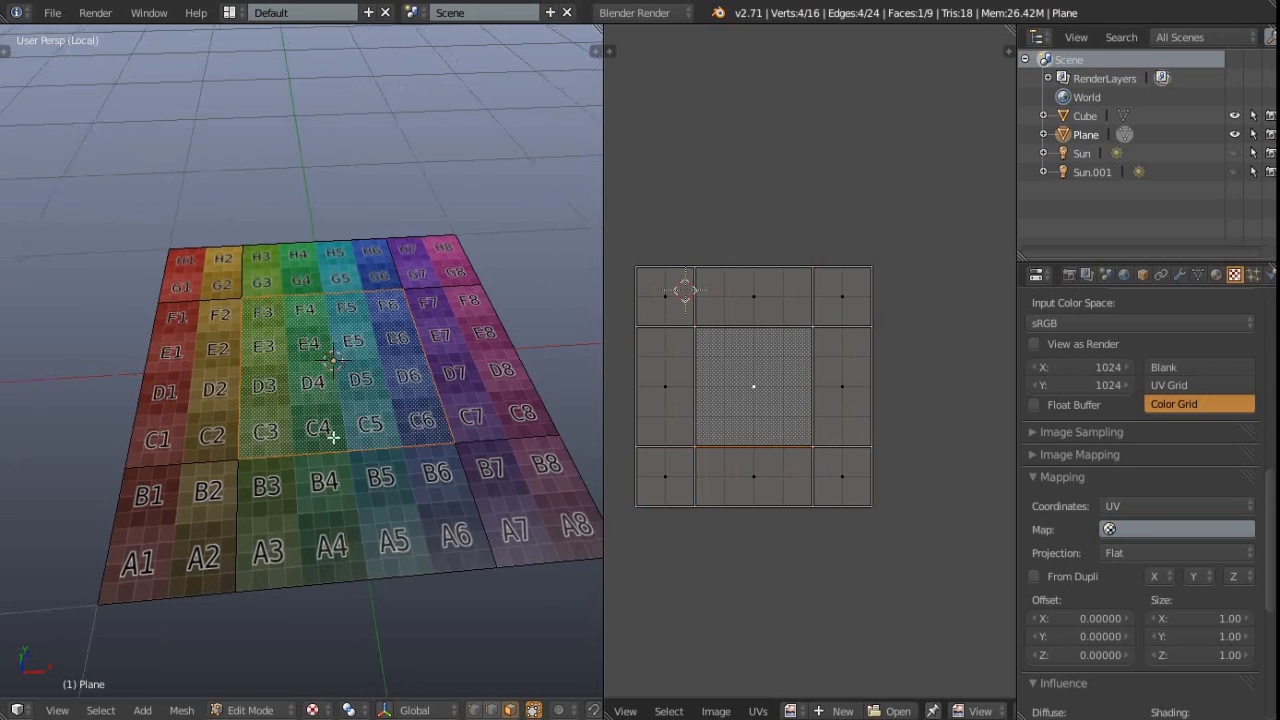
pyautogui.moveTo(326, 413); pyautogui.dragTo(430, 352, button='middle')
pyautogui.press('e')
pyautogui.click(412, 223)
pyautogui.moveTo(390, 285); pyautogui.dragTo(316, 292, button='middle')
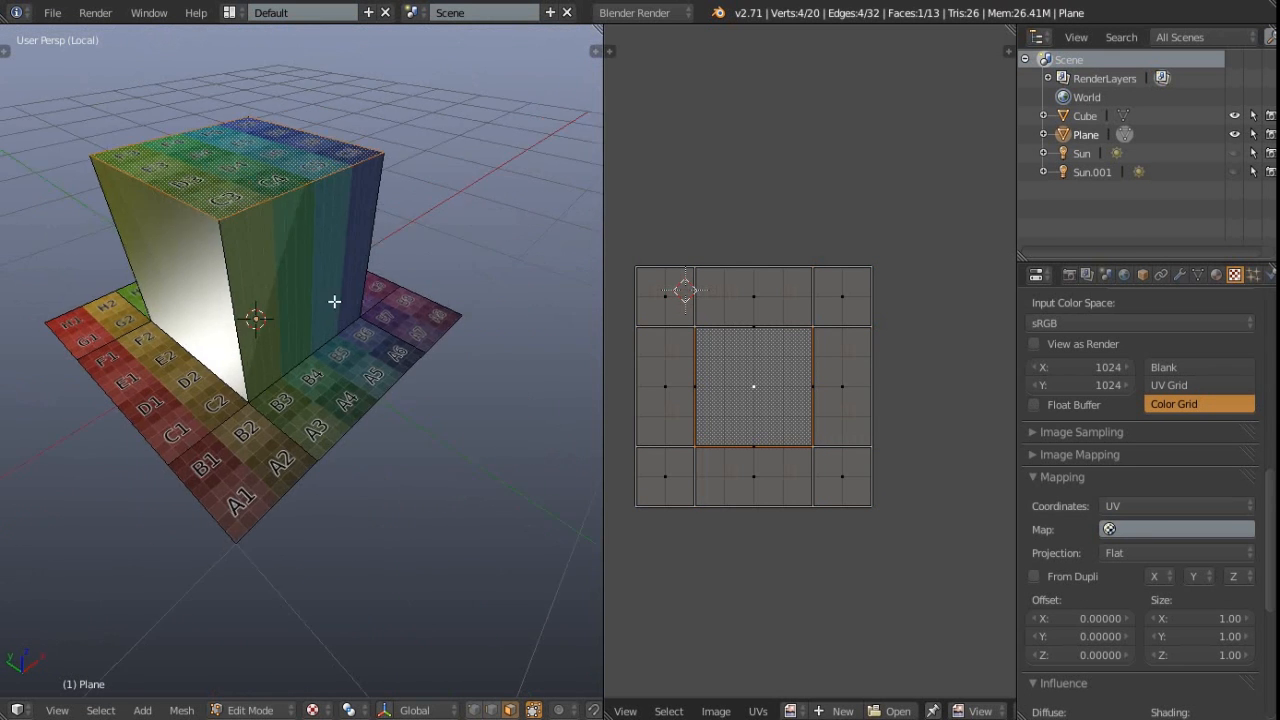
# Switch the mesh to vertex selection and check the pinned corner UVs of the block's top face.
pyautogui.moveTo(260, 432); pyautogui.dragTo(288, 334, button='middle')
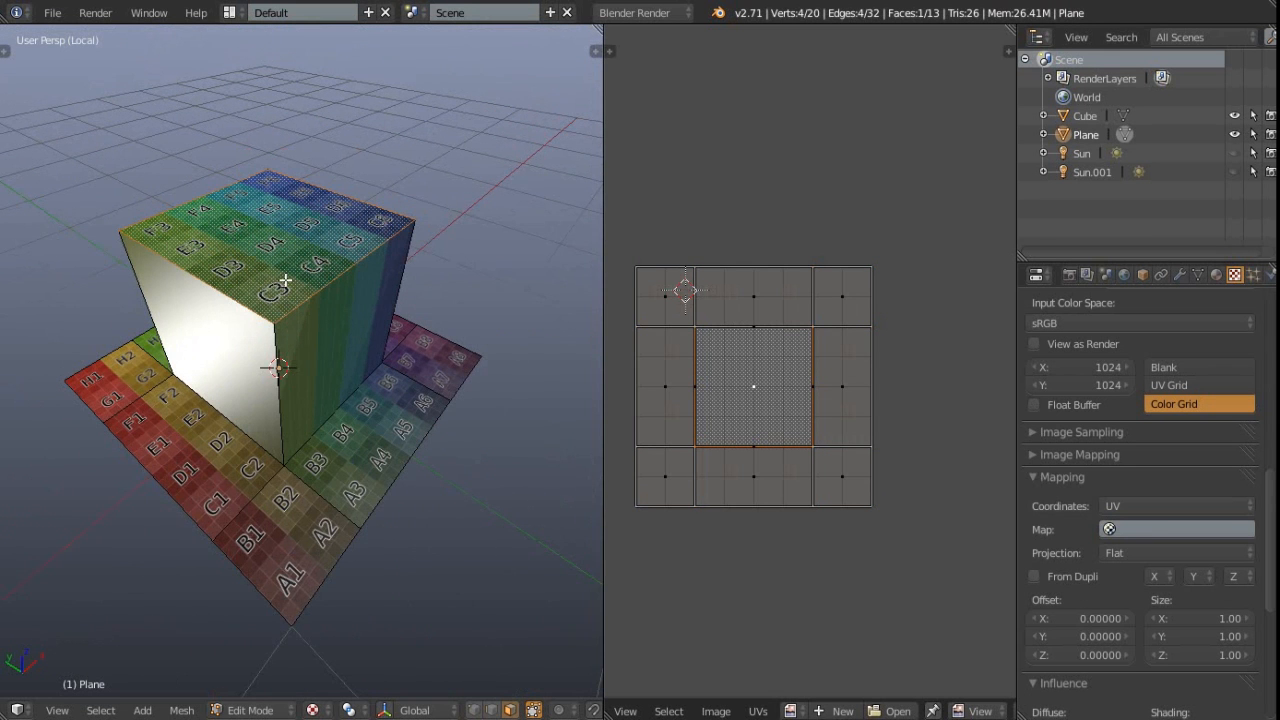
pyautogui.hotkey('ctrl', 'Tab')
pyautogui.click(272, 246)
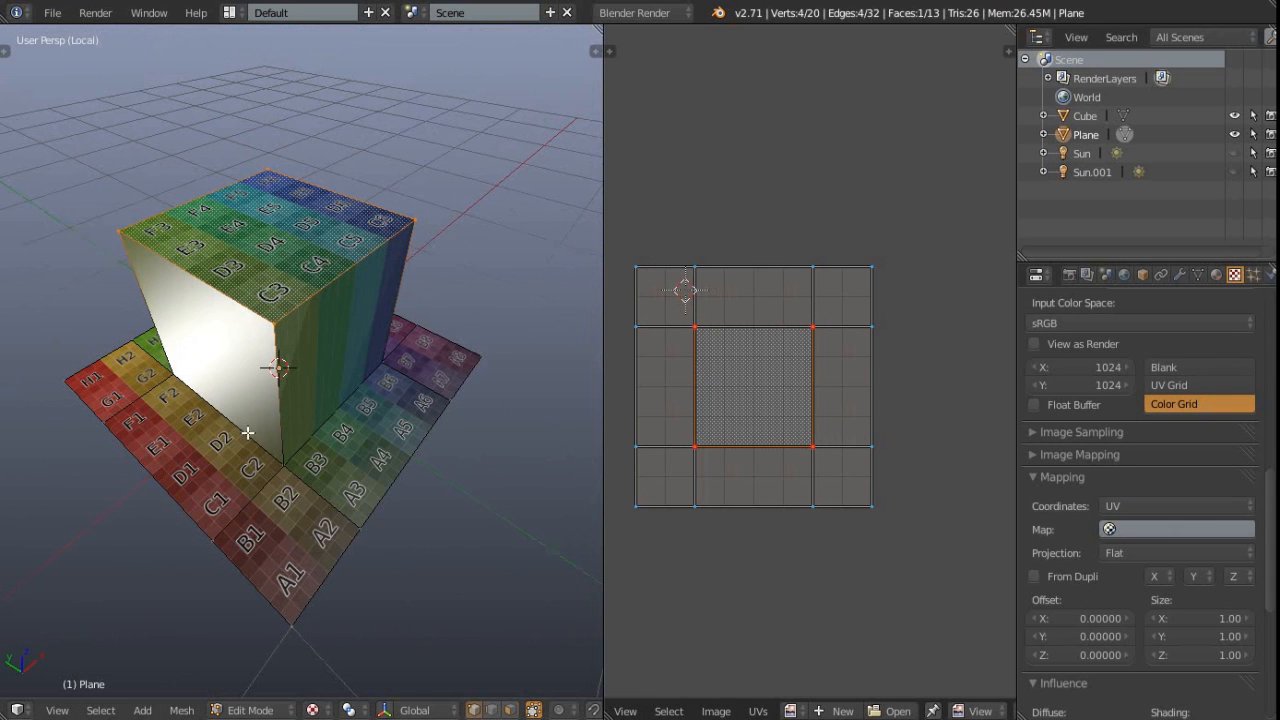
pyautogui.moveTo(250, 430); pyautogui.dragTo(215, 424, button='middle')
# Select the eight flat base faces surrounding the block in wireframe and pin their UVs.
pyautogui.hotkey('ctrl', 'Tab')
pyautogui.click(228, 458)
pyautogui.press('z')
pyautogui.moveTo(280, 543); pyautogui.dragTo(251, 457, button='middle')
pyautogui.press('a')
pyautogui.press('b')
pyautogui.moveTo(37, 426); pyautogui.dragTo(440, 500)
pyautogui.moveTo(437, 449); pyautogui.dragTo(365, 425, button='middle')
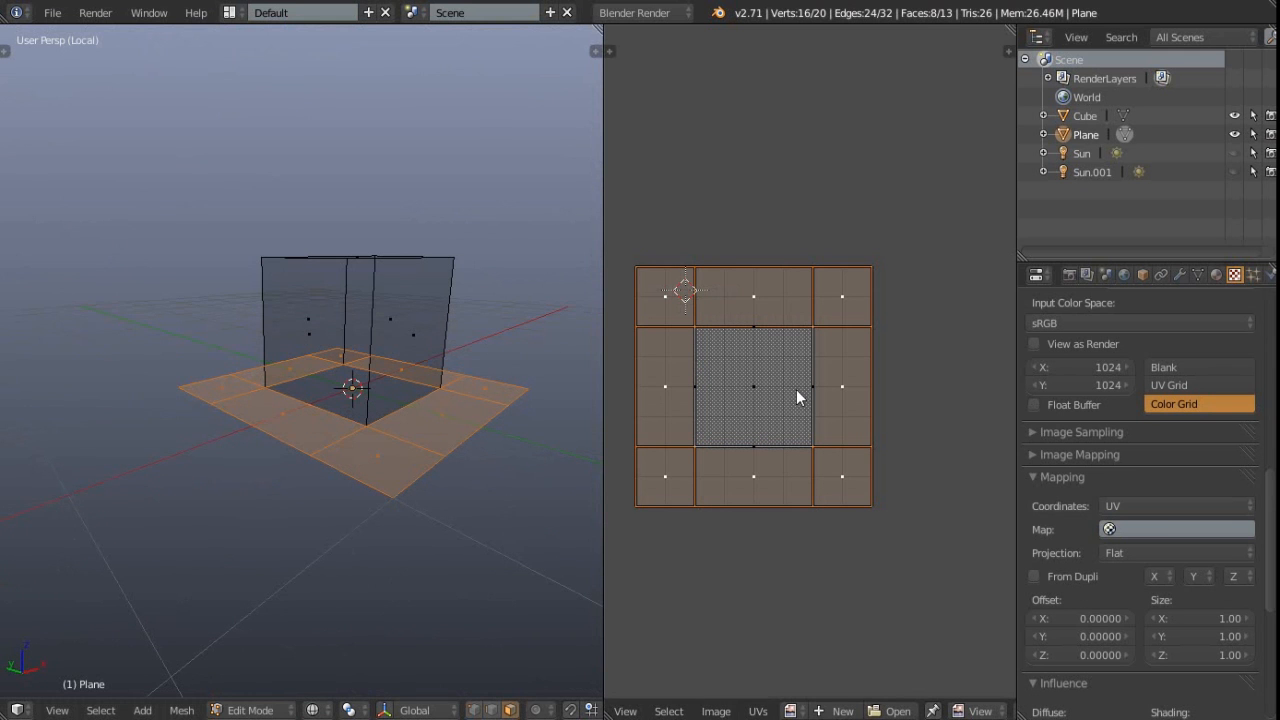
pyautogui.moveTo(372, 334); pyautogui.dragTo(382, 345, button='middle')
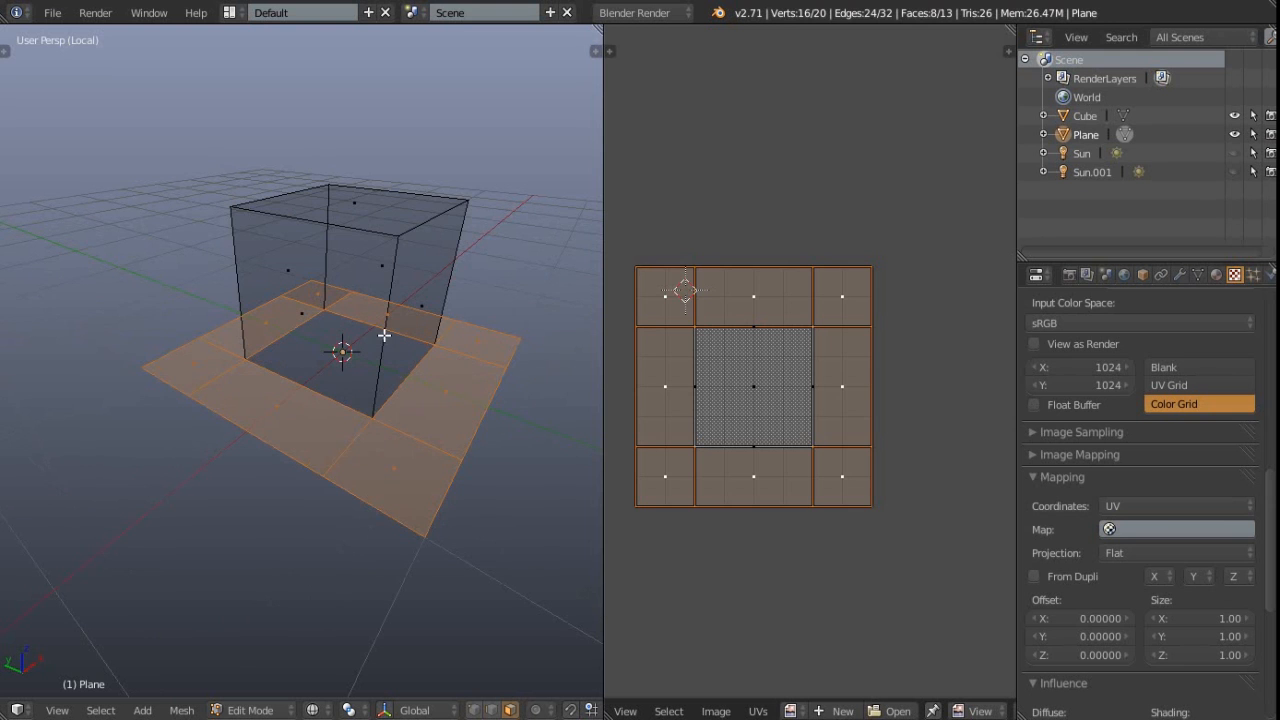
# Select the entire mesh in vertex select mode with textured shading and check the pinned UV vertices.
pyautogui.press('a')
pyautogui.press('a')
pyautogui.hotkey('ctrl', 'Tab')
pyautogui.click(363, 294)
pyautogui.hotkey('alt', 'z')
pyautogui.scroll(-1, 773, 371)
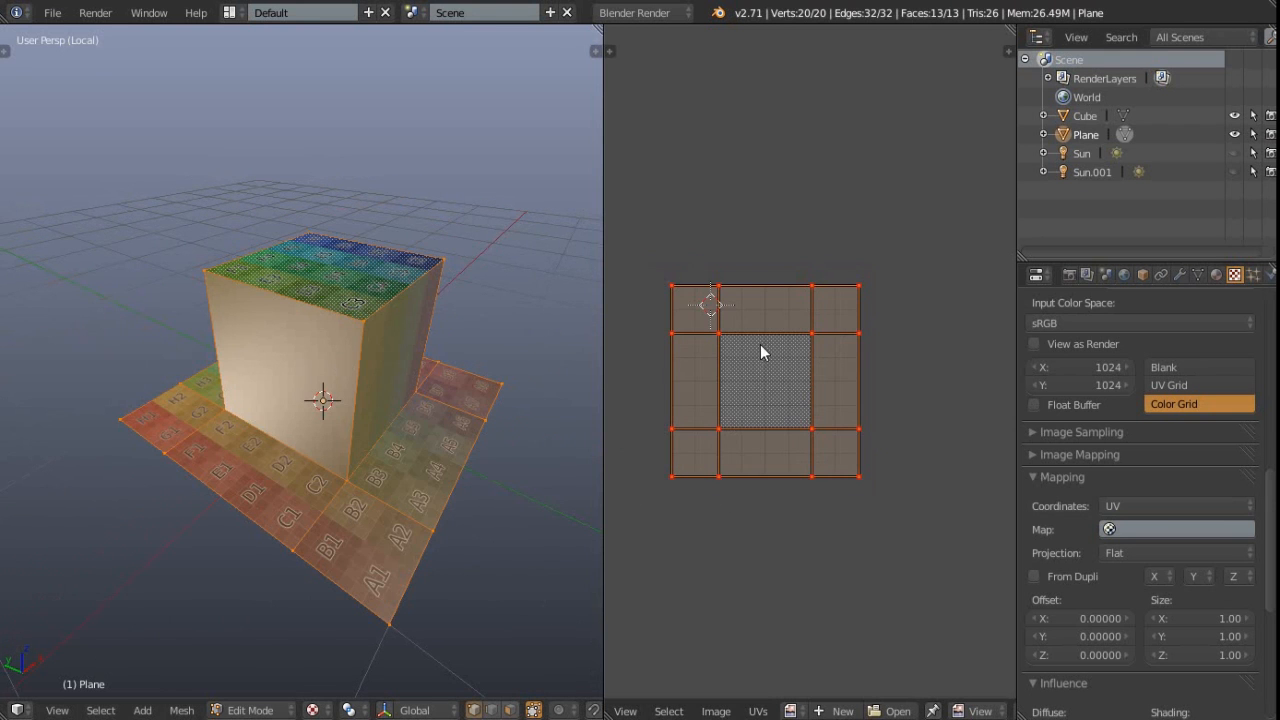
pyautogui.scroll(2, 770, 409)
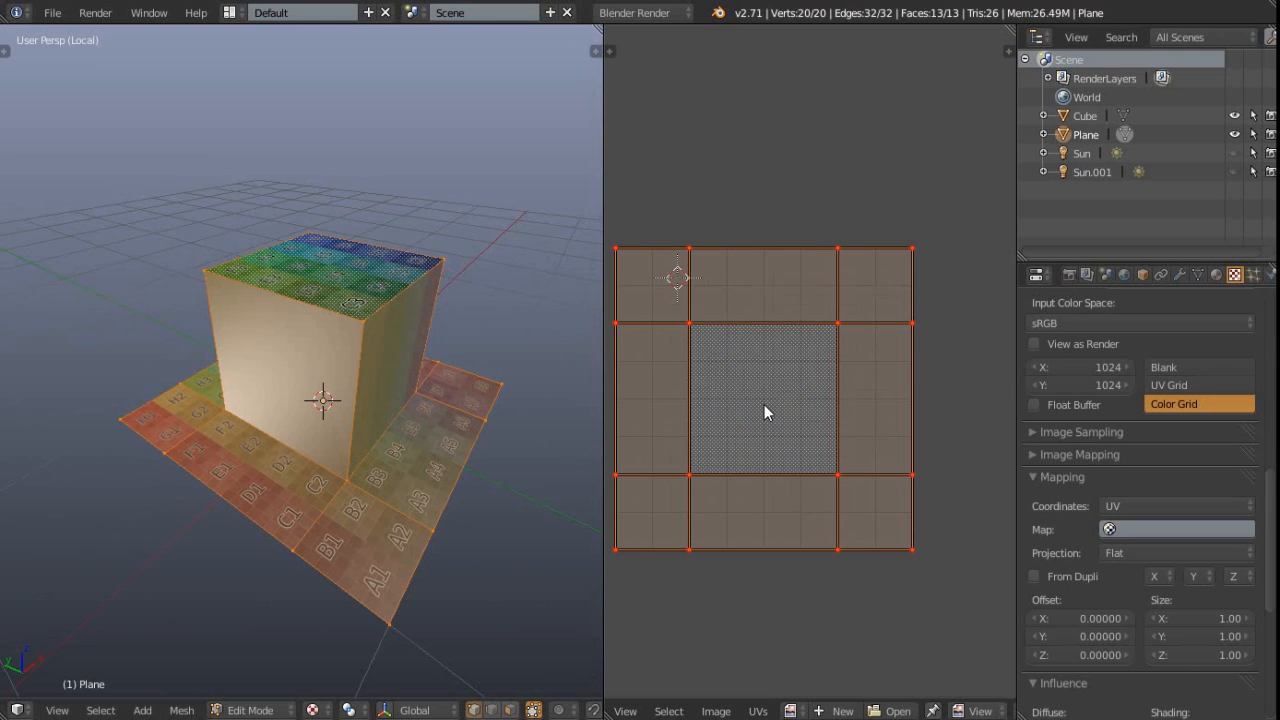
# Mark the block's four vertical edges and the four edges around its foot as seams, then clear the selection.
pyautogui.moveTo(207, 403); pyautogui.dragTo(210, 393, button='middle')
pyautogui.hotkey('ctrl', 'Tab')
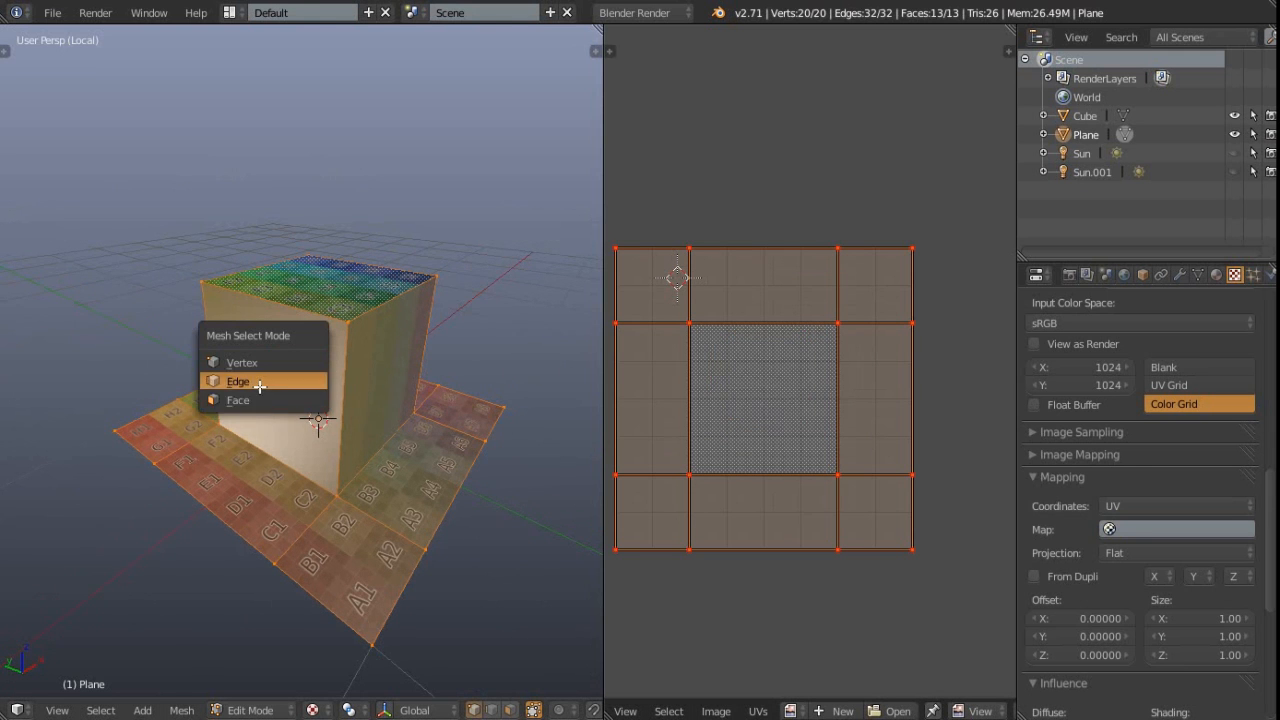
pyautogui.click(245, 381)
pyautogui.hotkey('alt', 'z')
pyautogui.moveTo(229, 501); pyautogui.dragTo(331, 453, button='middle')
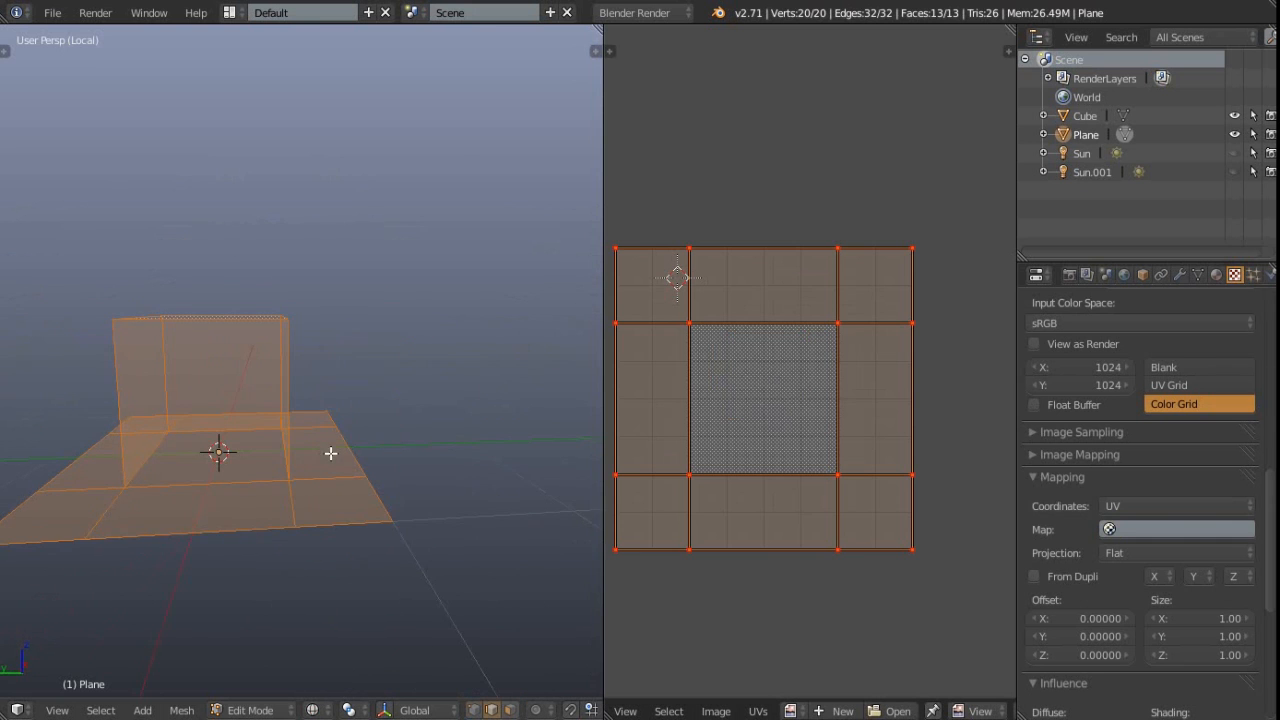
pyautogui.moveTo(279, 414); pyautogui.dragTo(314, 377, button='middle')
pyautogui.keyDown('ctrl'); pyautogui.keyDown('alt'); pyautogui.rightClick(292, 368); pyautogui.keyUp('alt'); pyautogui.keyUp('ctrl')
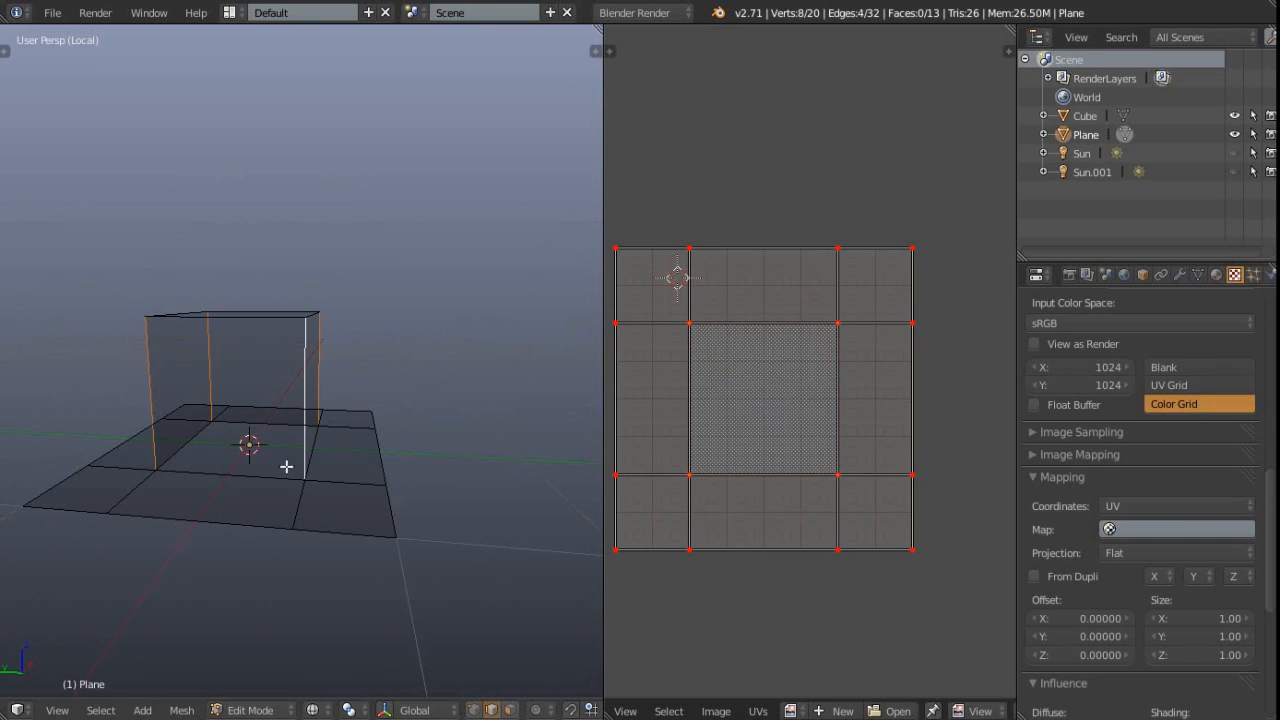
pyautogui.keyDown('alt'); pyautogui.keyDown('shift'); pyautogui.rightClick(201, 453); pyautogui.keyUp('shift'); pyautogui.keyUp('alt')
pyautogui.keyDown('alt'); pyautogui.keyDown('shift'); pyautogui.rightClick(316, 446); pyautogui.keyUp('shift'); pyautogui.keyUp('alt')
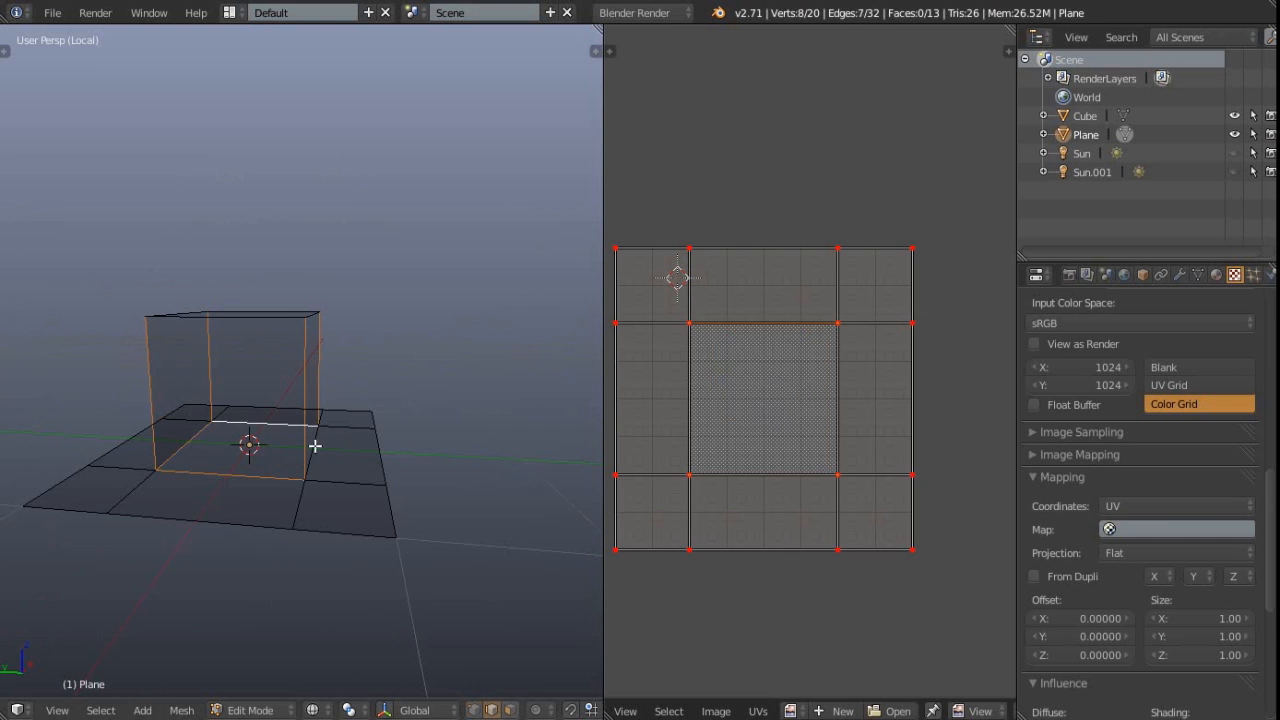
pyautogui.moveTo(343, 491); pyautogui.dragTo(322, 463, button='middle')
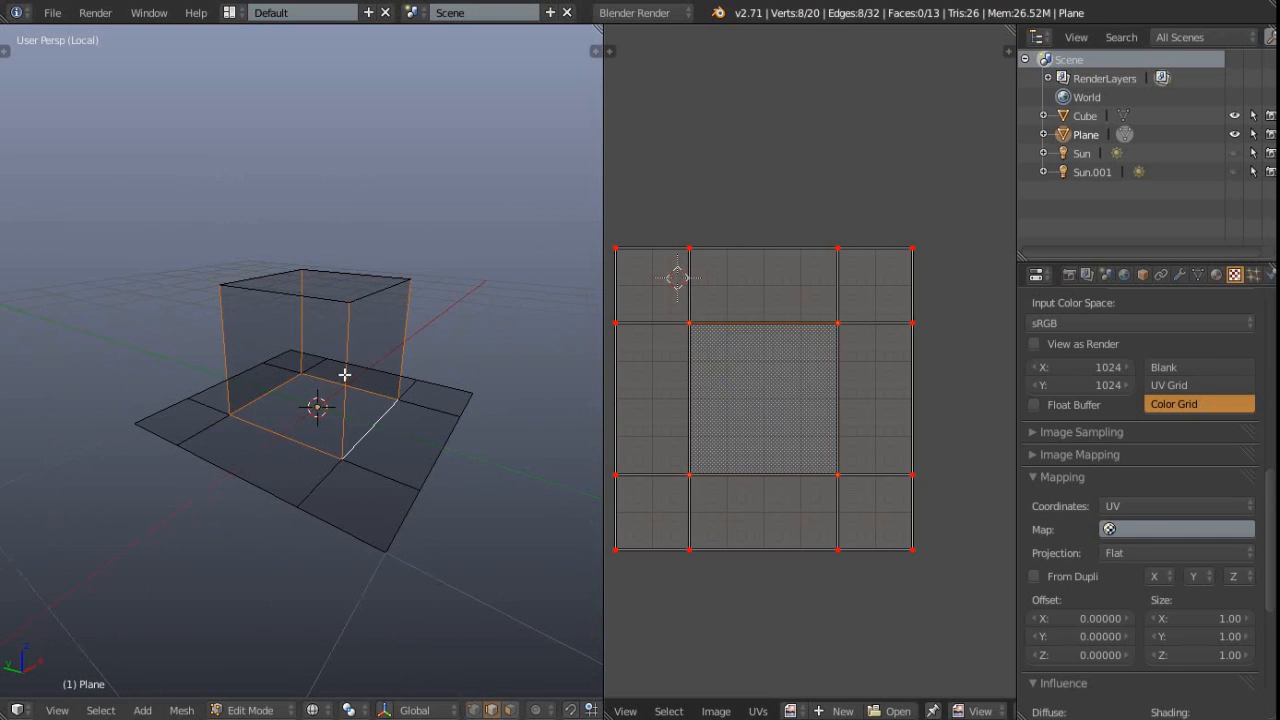
pyautogui.moveTo(342, 378); pyautogui.dragTo(282, 485, button='middle')
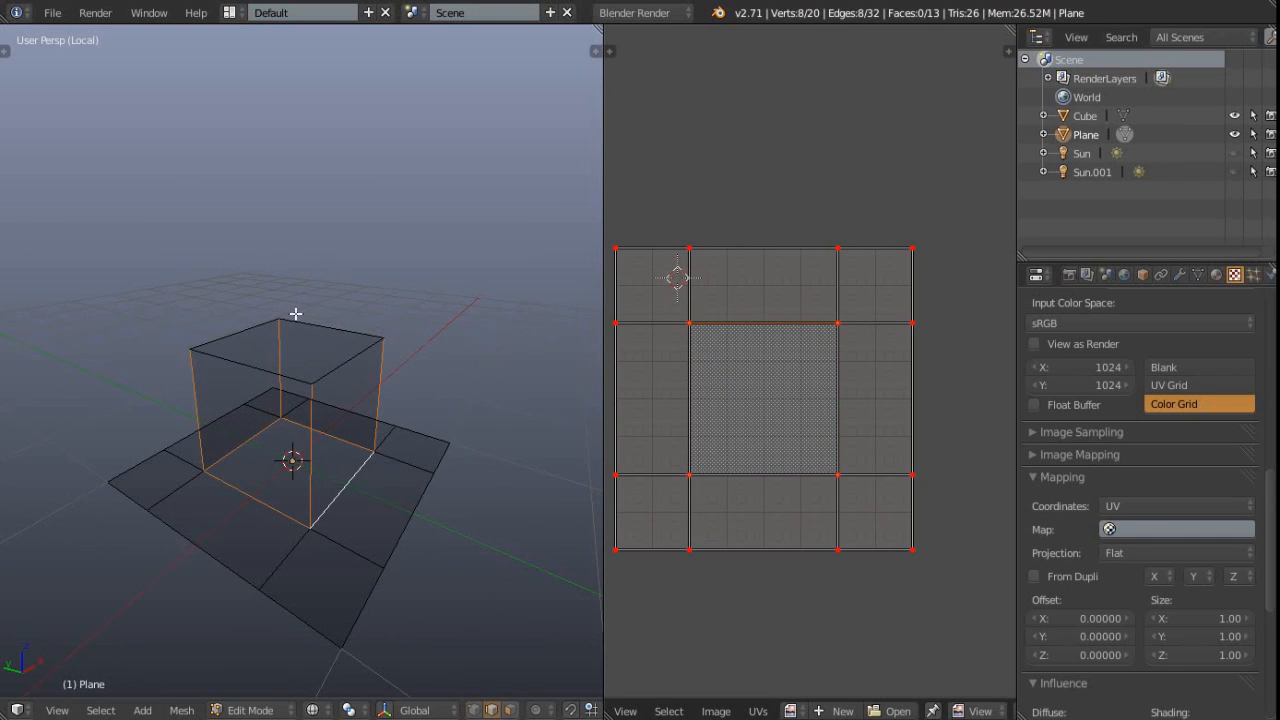
pyautogui.moveTo(314, 380); pyautogui.dragTo(314, 424, button='middle')
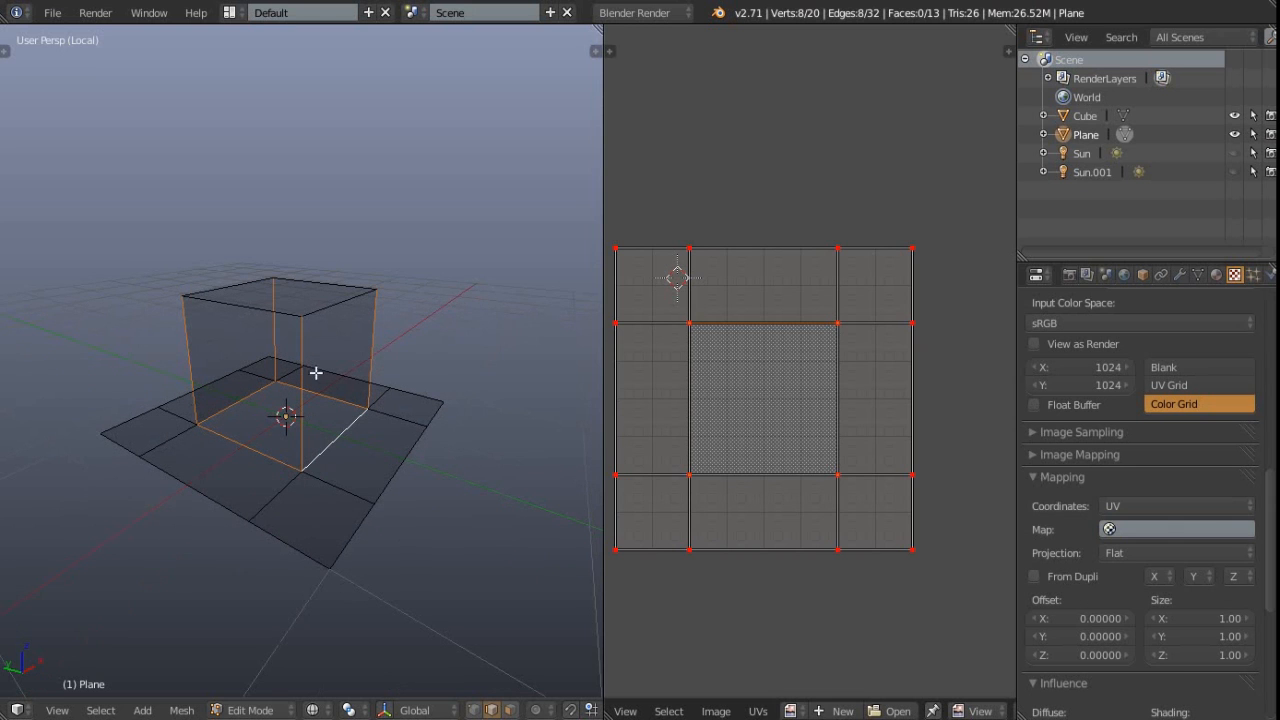
pyautogui.hotkey('ctrl', 'e')
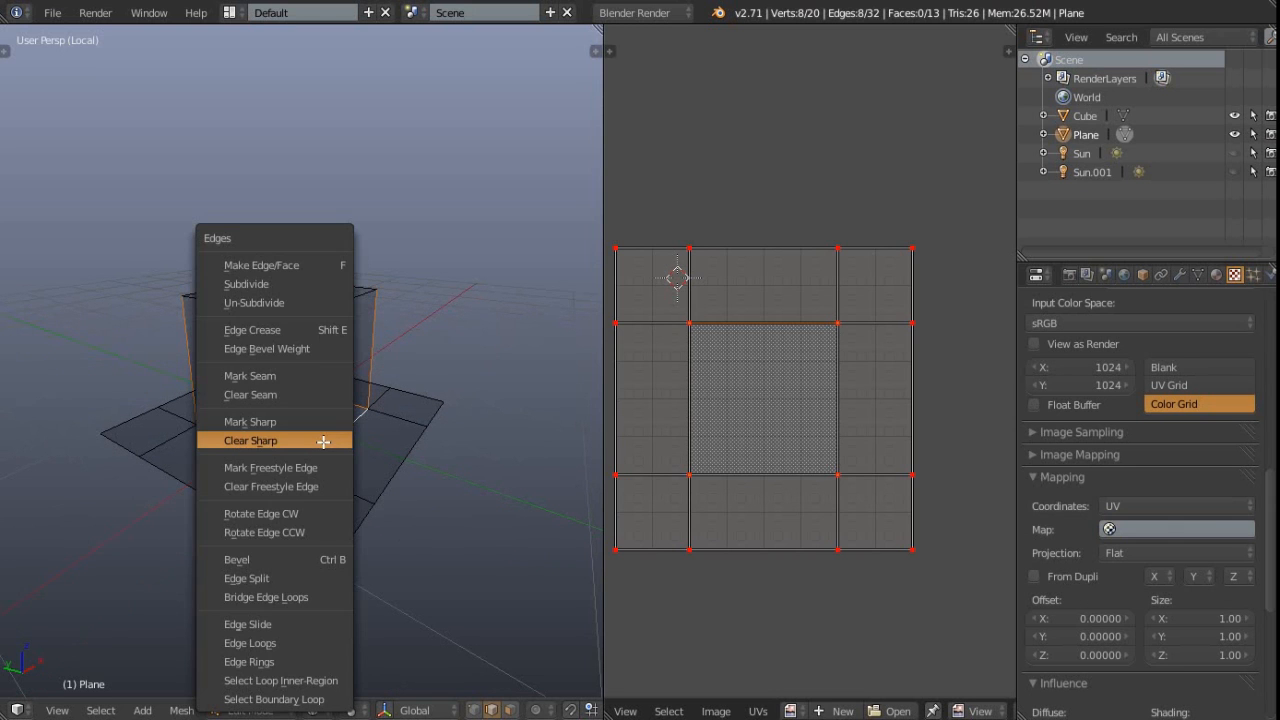
pyautogui.click(290, 372)
pyautogui.press('a')
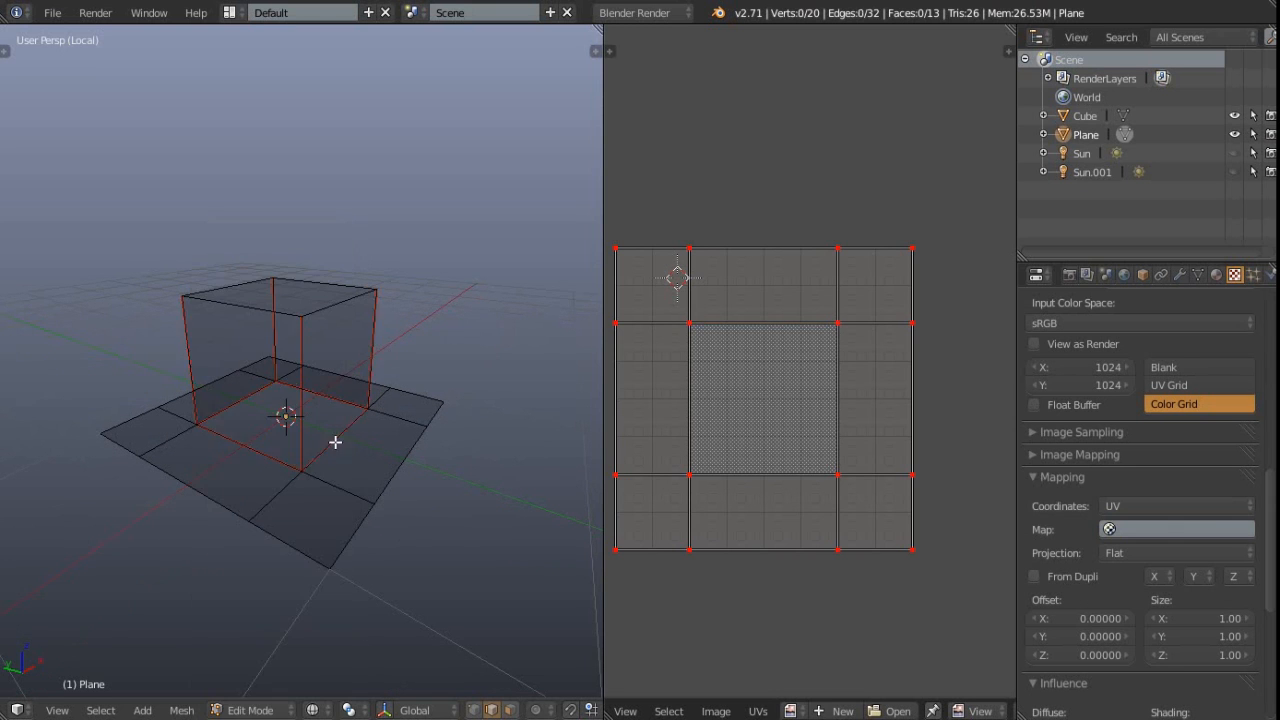
# Unwrap the whole mesh and examine the grid texture on the block's sides with textured shading.
pyautogui.moveTo(349, 403); pyautogui.dragTo(317, 424, button='middle')
pyautogui.press('z')
pyautogui.hotkey('alt', 'z')
pyautogui.press('a')
pyautogui.press('e')
pyautogui.moveTo(286, 420); pyautogui.dragTo(275, 415, button='middle')
pyautogui.press('Tab')
pyautogui.press('Tab')
pyautogui.scroll(-1, 841, 394)
pyautogui.scroll(-1, 841, 394)
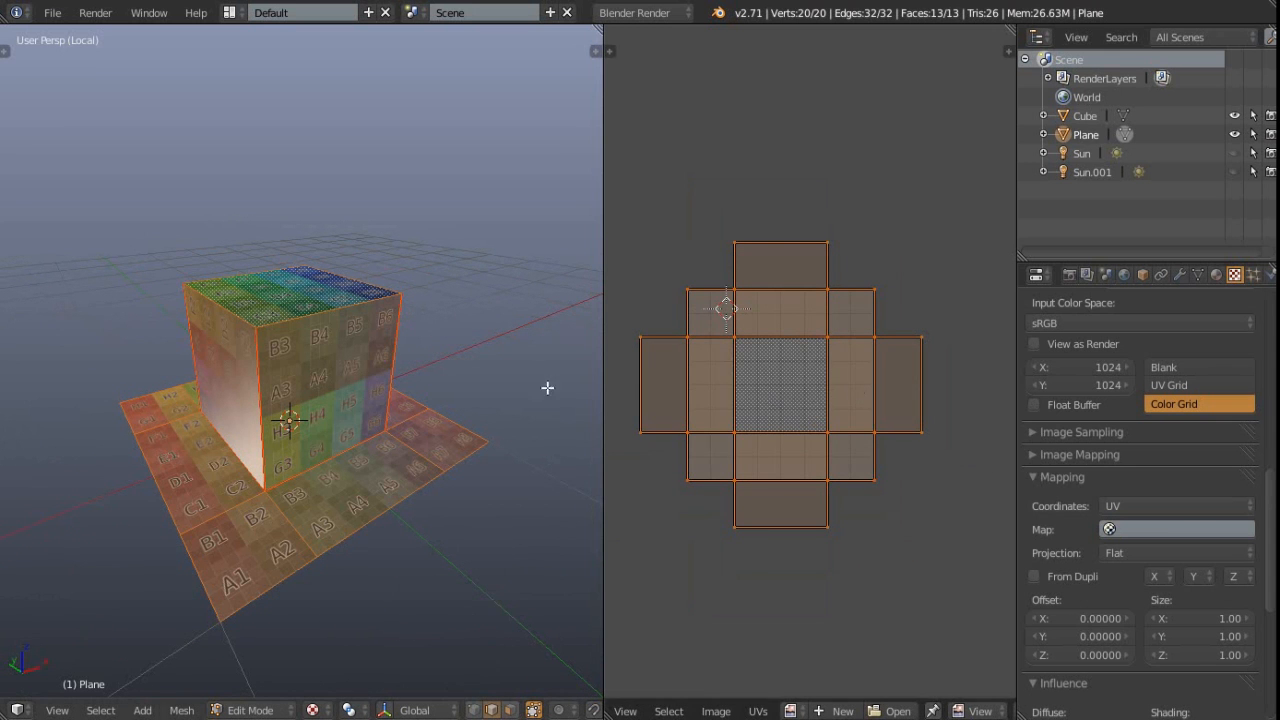
# Show the tool shelf beside the model and put the extruded plane back into Edit Mode.
pyautogui.press('Tab')
pyautogui.scroll(3, 386, 450)
pyautogui.press('t')
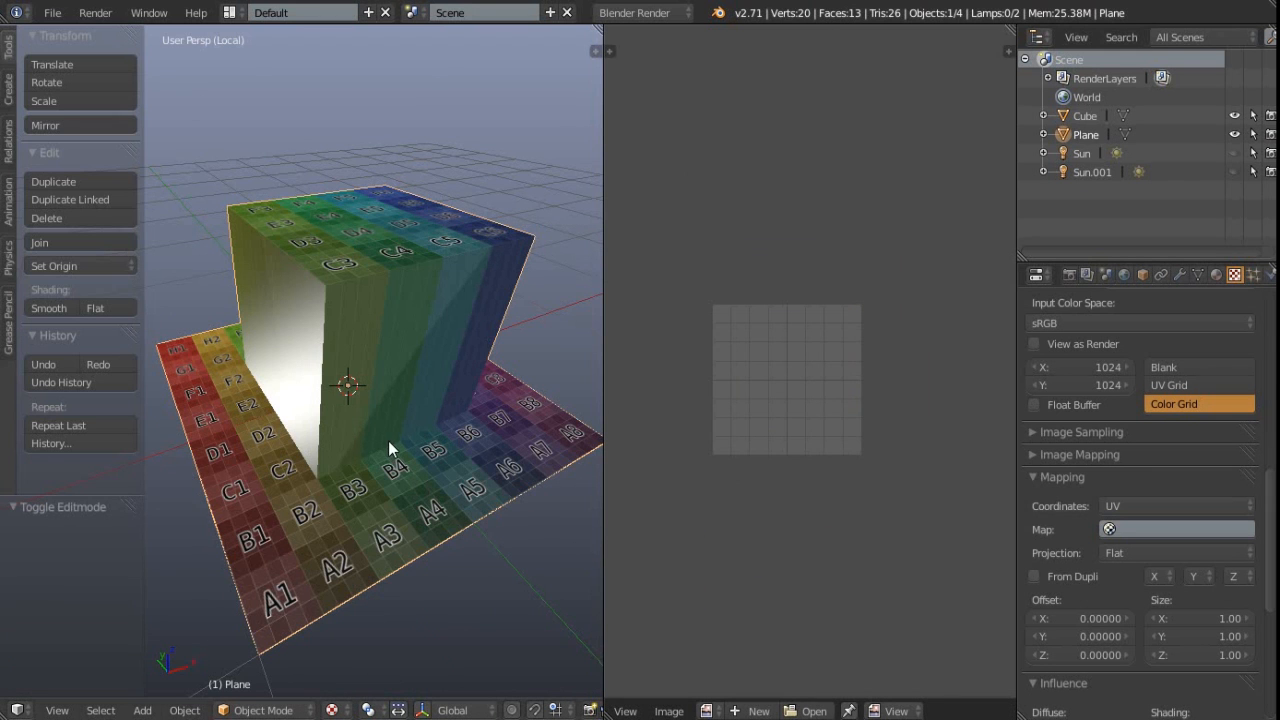
pyautogui.moveTo(376, 398); pyautogui.dragTo(422, 190, button='middle')
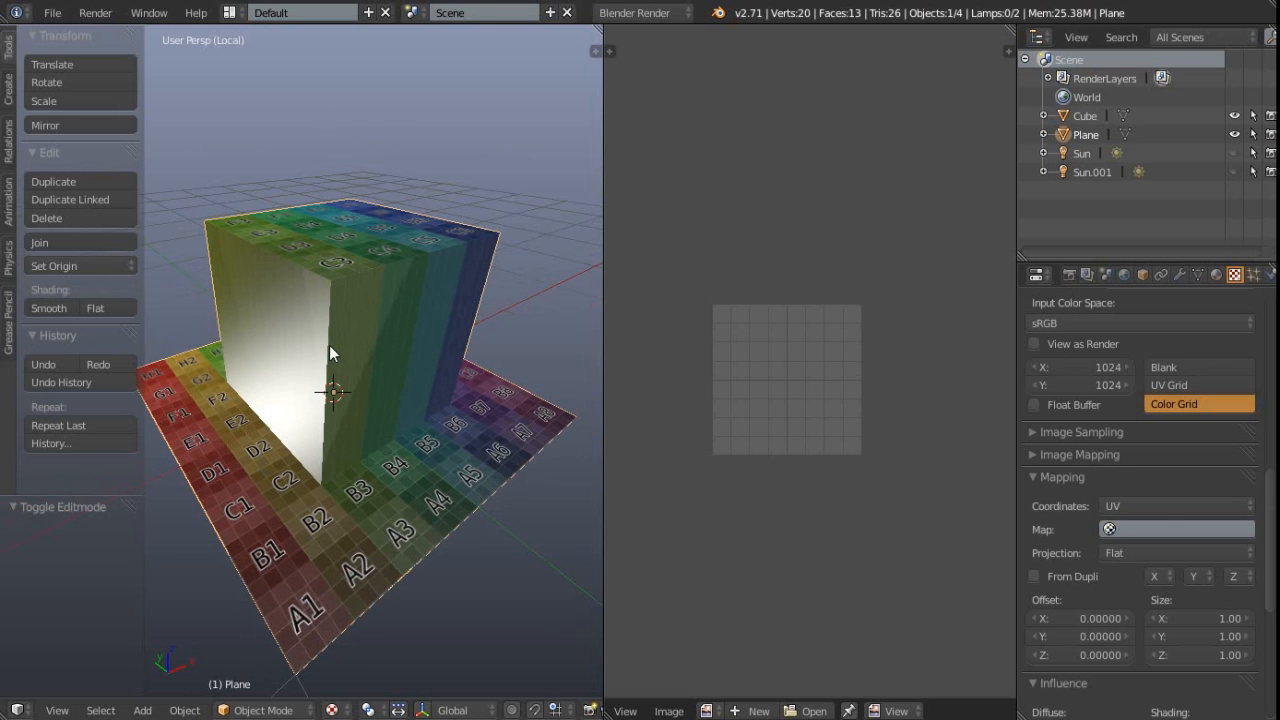
pyautogui.moveTo(334, 334); pyautogui.dragTo(386, 284, button='middle')
pyautogui.press('Tab')
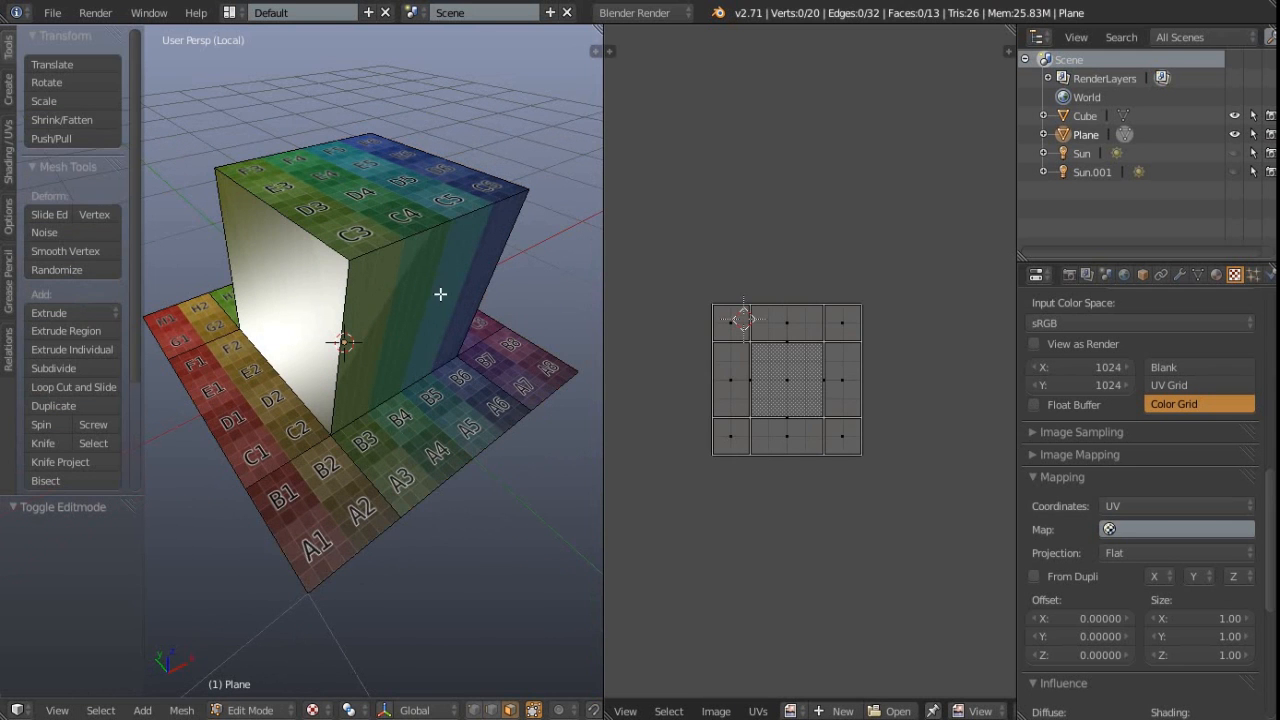
# Mark the four edges of the block's top face and its four vertical edges as seams.
pyautogui.rightClick(362, 196)
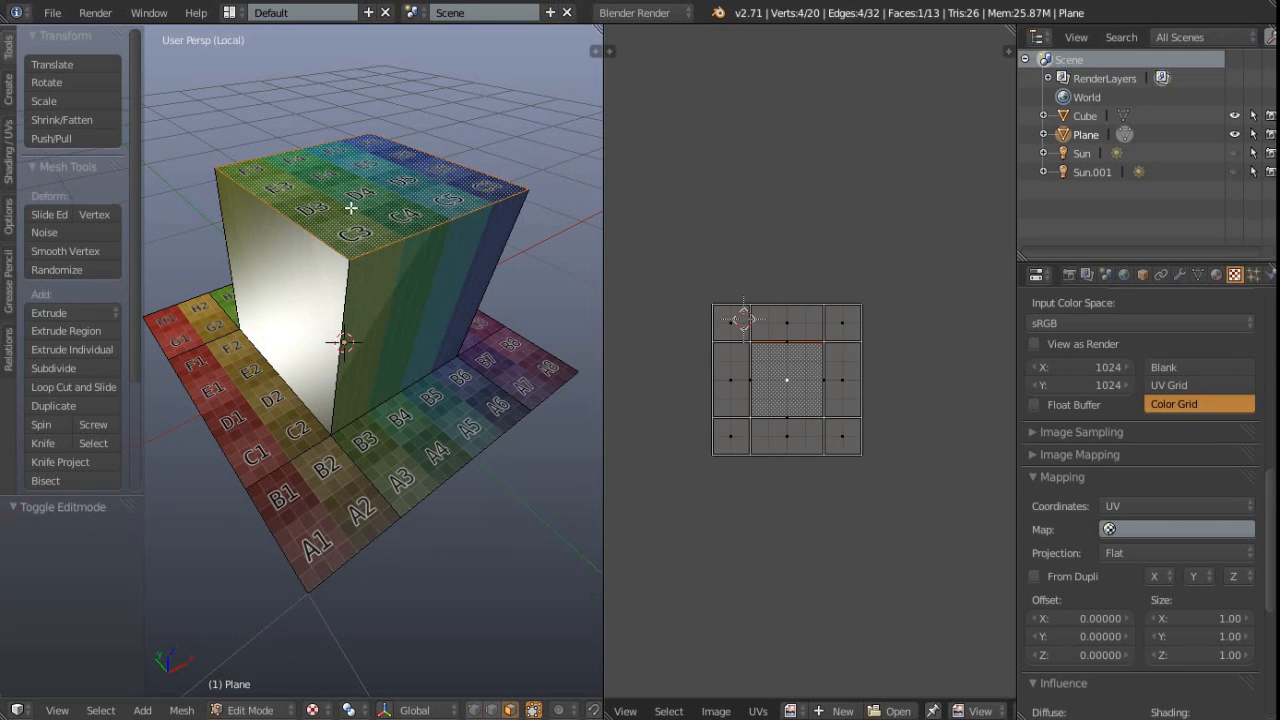
pyautogui.hotkey('ctrl', 'Tab')
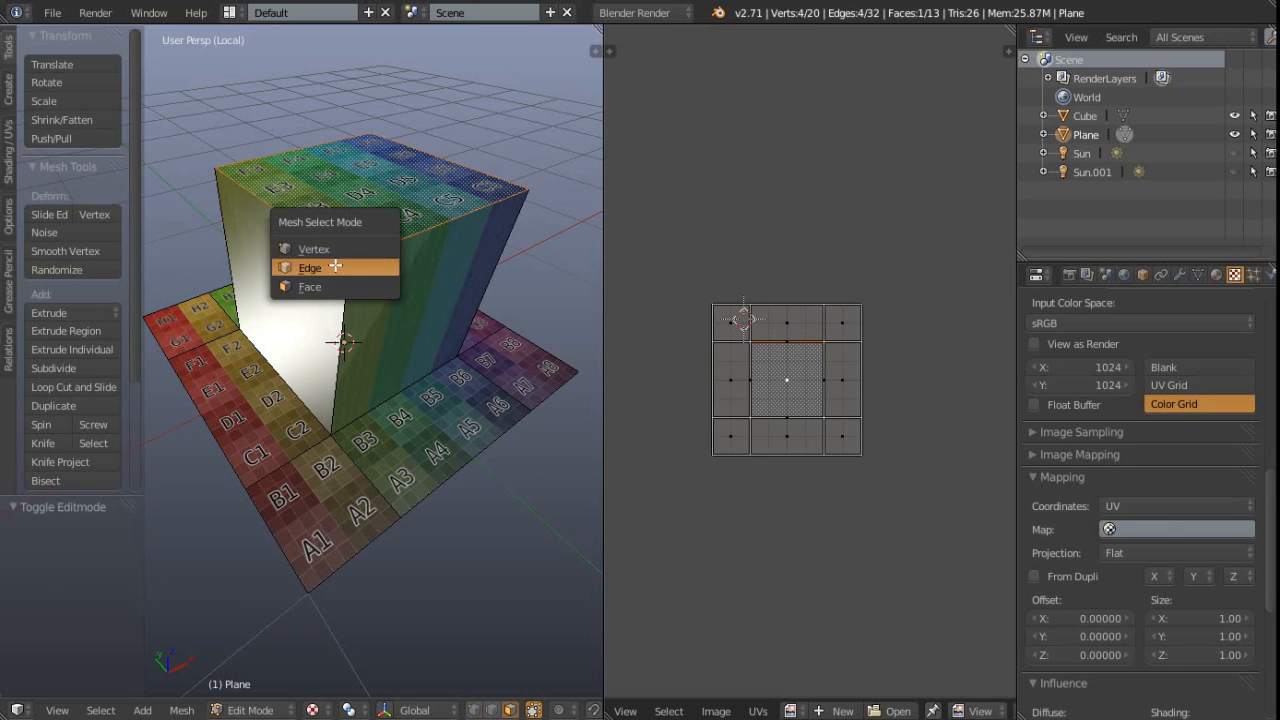
pyautogui.click(376, 248)
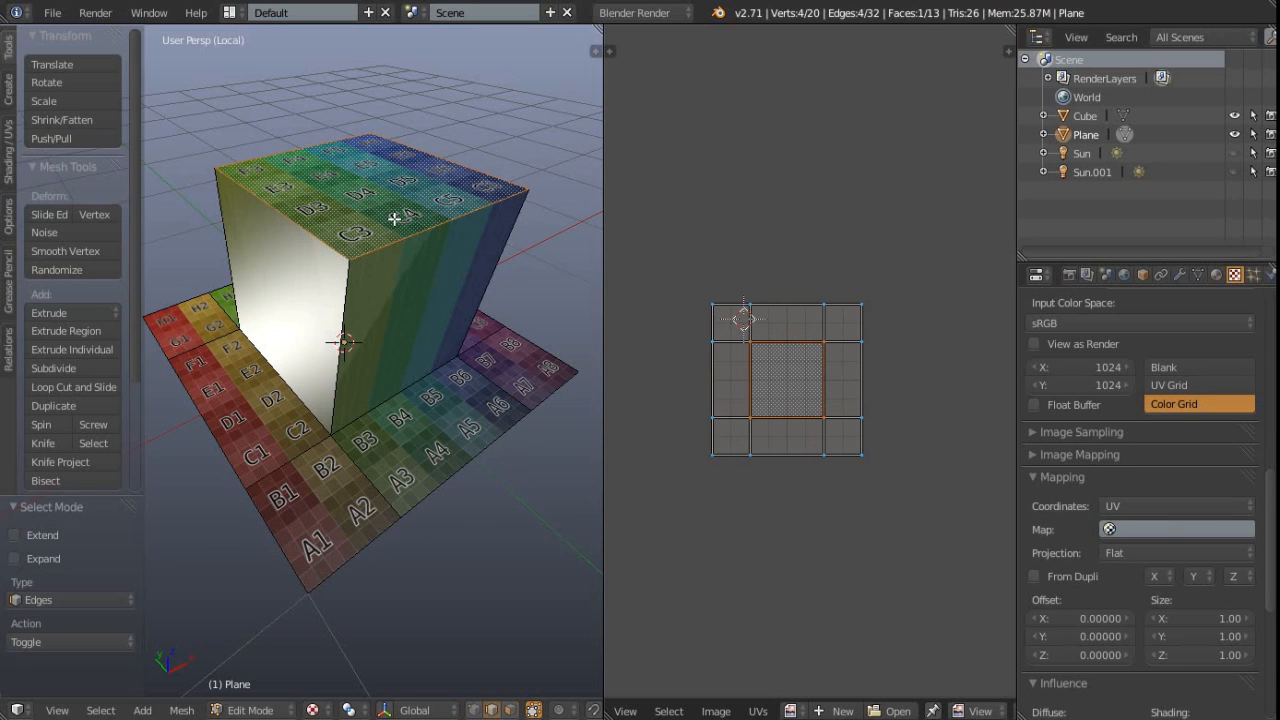
pyautogui.press('ctrl+KP_Add')
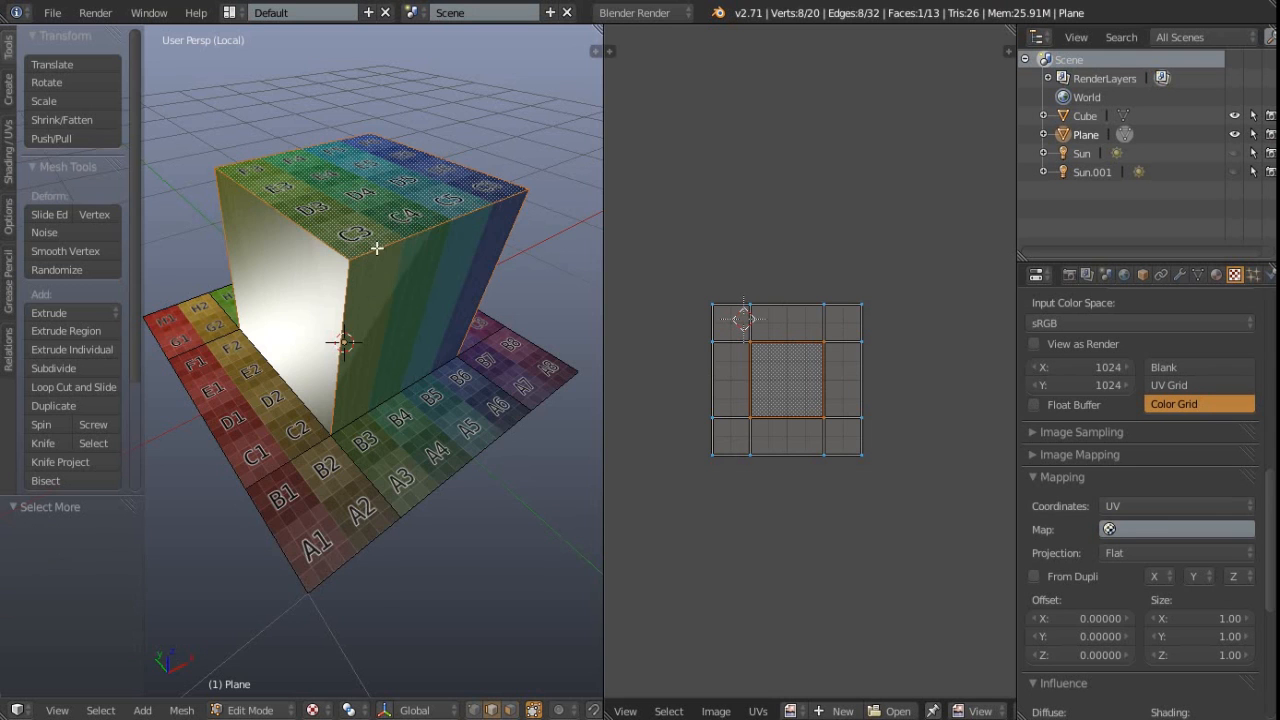
pyautogui.press('z')
pyautogui.moveTo(331, 380)
pyautogui.mouseDown(button='middle')
pyautogui.moveTo(363, 340)
pyautogui.moveTo(297, 334)
pyautogui.mouseUp(button='middle')
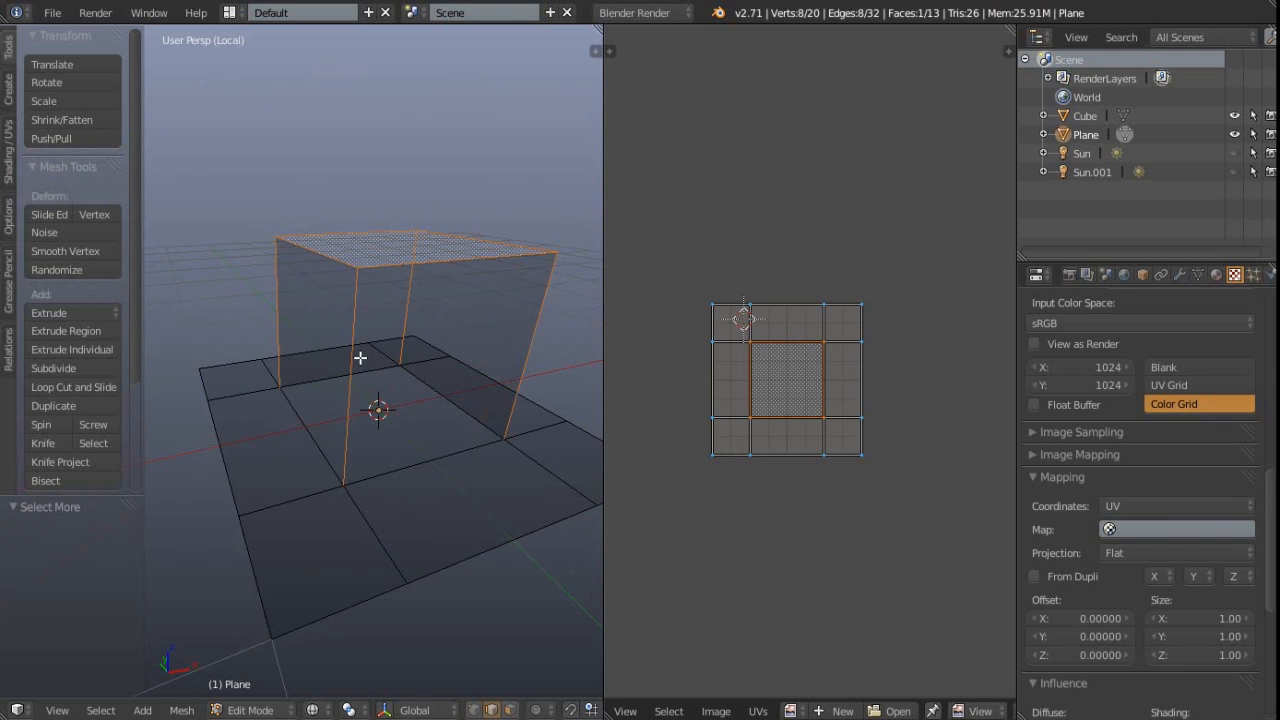
pyautogui.hotkey('ctrl', 'e')
pyautogui.click(340, 357)
# Pin the UVs of the block's top face in face select mode with textured shading.
pyautogui.moveTo(297, 377)
pyautogui.mouseDown(button='middle')
pyautogui.moveTo(340, 398)
pyautogui.moveTo(310, 321)
pyautogui.mouseUp(button='middle')
pyautogui.scroll(-2, 340, 398)
pyautogui.hotkey('alt', 'z')
pyautogui.press('3')
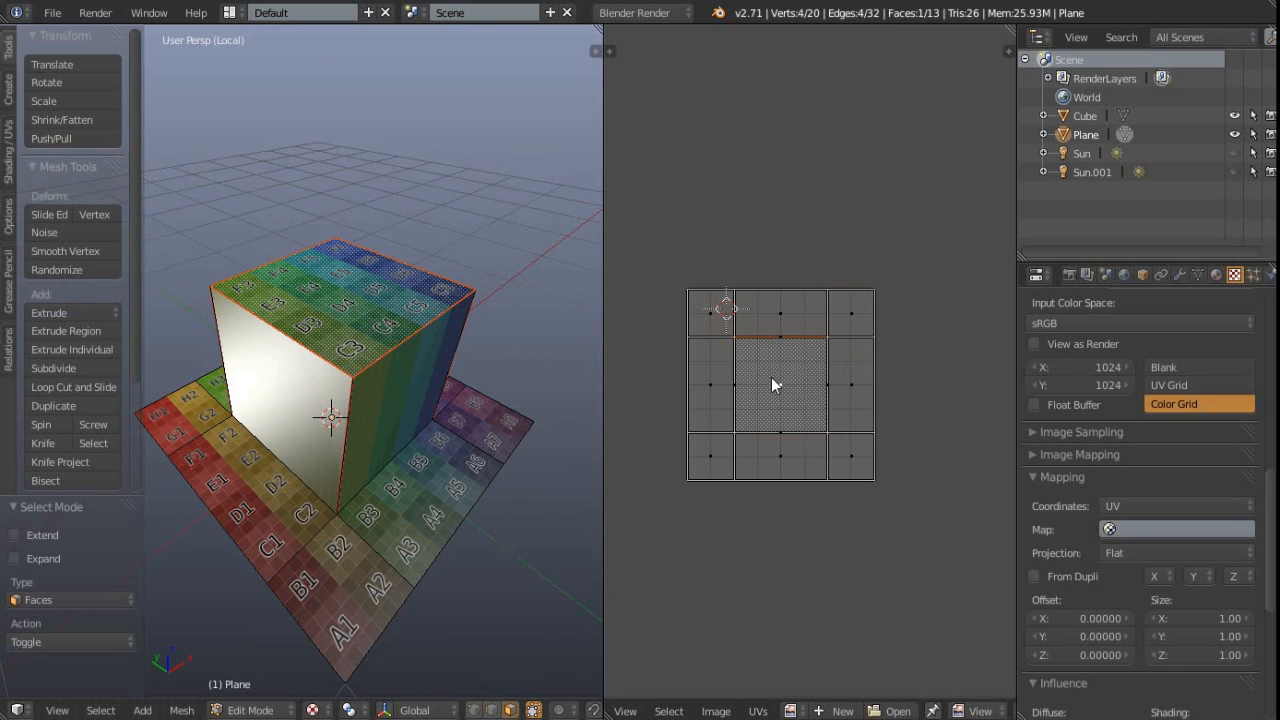
pyautogui.press('p')
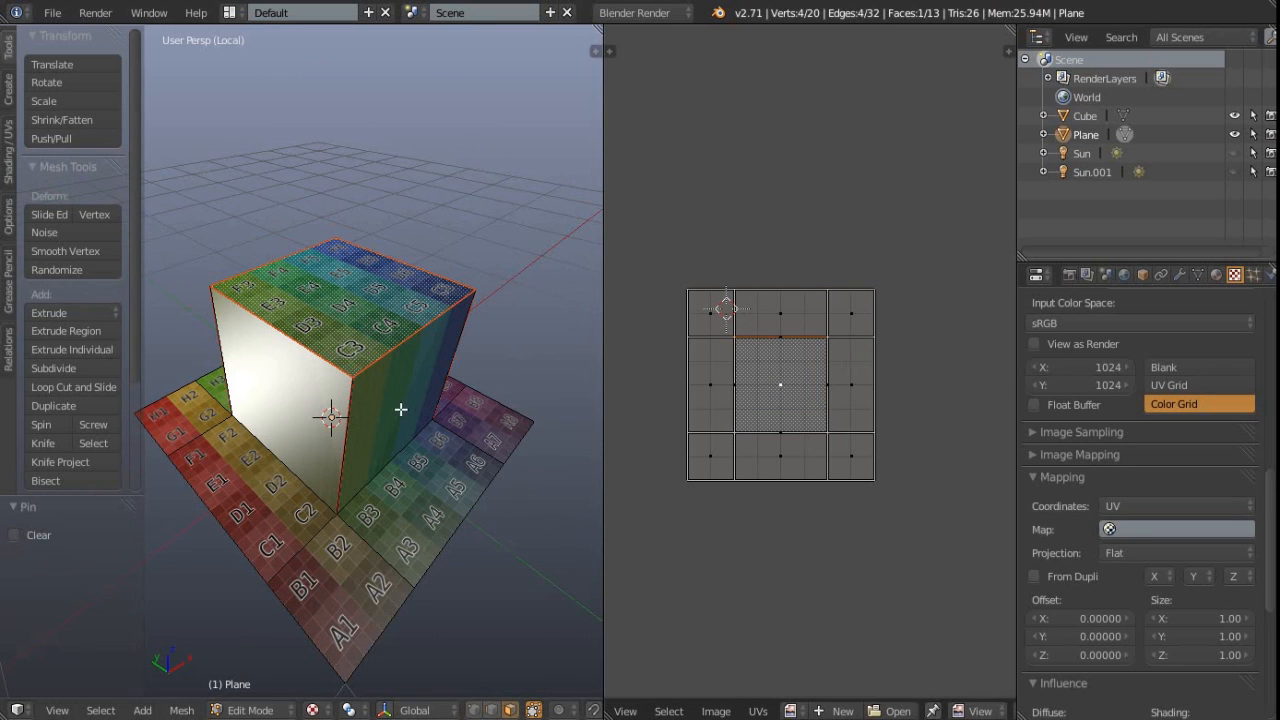
pyautogui.moveTo(396, 515); pyautogui.dragTo(397, 453, button='middle')
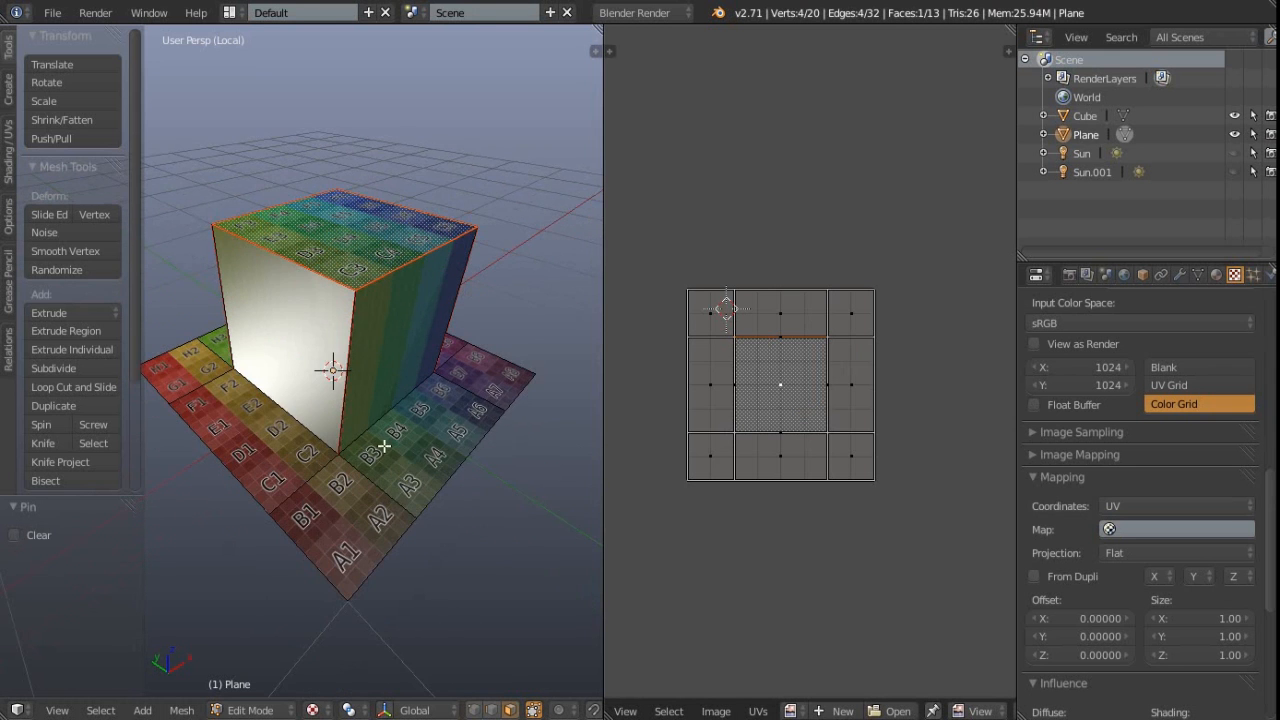
# Select all vertices of the flat base around the block in wireframe and pin their UVs.
pyautogui.moveTo(384, 447); pyautogui.dragTo(343, 409, button='middle')
pyautogui.hotkey('ctrl', 'Tab')
pyautogui.click(302, 374)
pyautogui.press('z')
pyautogui.press('a')
pyautogui.press('b')
pyautogui.moveTo(171, 394); pyautogui.dragTo(551, 457)
pyautogui.moveTo(473, 370)
pyautogui.mouseDown(button='middle')
pyautogui.moveTo(397, 420)
pyautogui.moveTo(343, 429)
pyautogui.mouseUp(button='middle')
pyautogui.hotkey('alt', 'z')
pyautogui.scroll(3, 363, 483)
pyautogui.moveTo(363, 483); pyautogui.dragTo(340, 480, button='middle')
pyautogui.press('p')
# Unwrap the whole mesh with the Conformal method and inspect the grid texture around the block's sides.
pyautogui.press('a')
pyautogui.press('a')
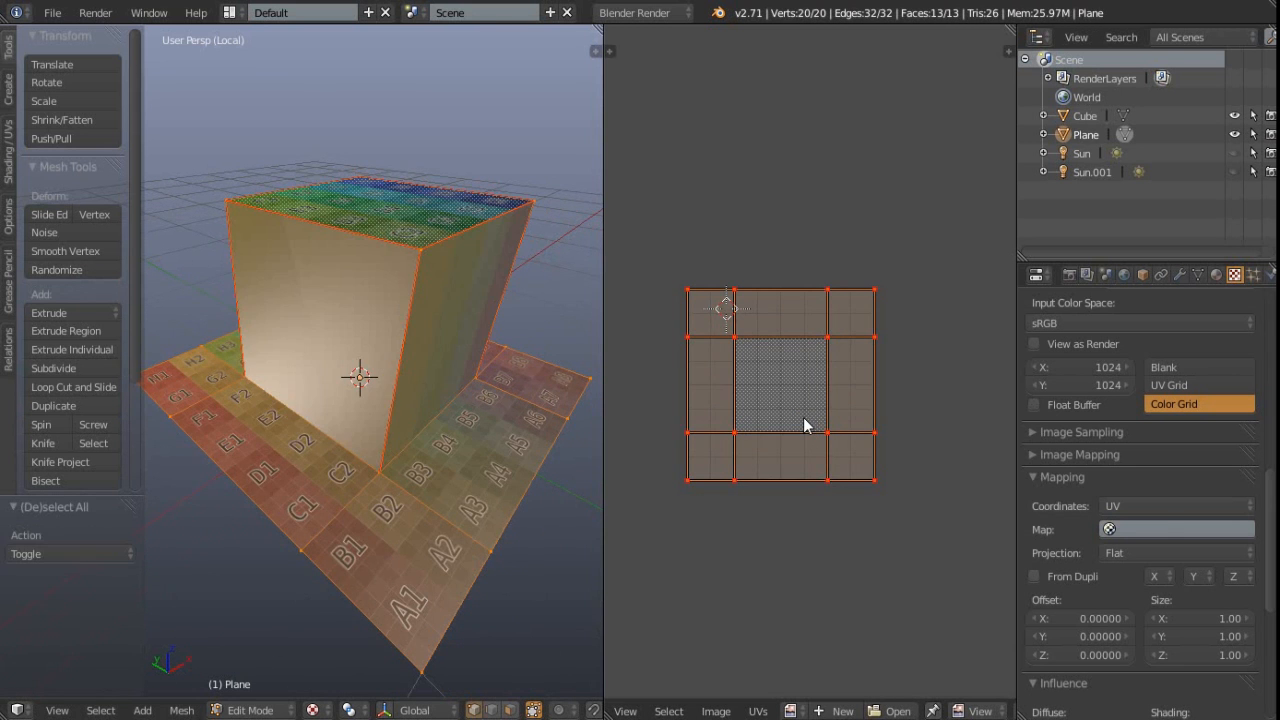
pyautogui.press('e')
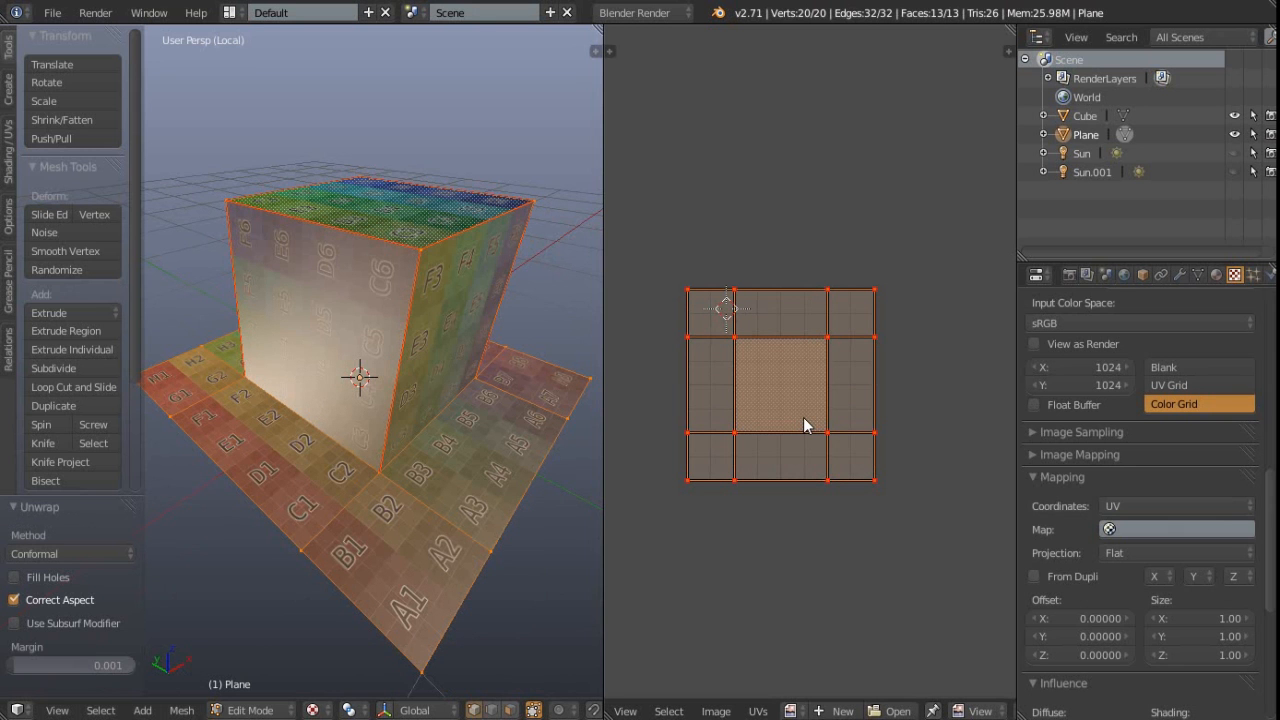
pyautogui.moveTo(360, 368); pyautogui.dragTo(390, 424, button='middle')
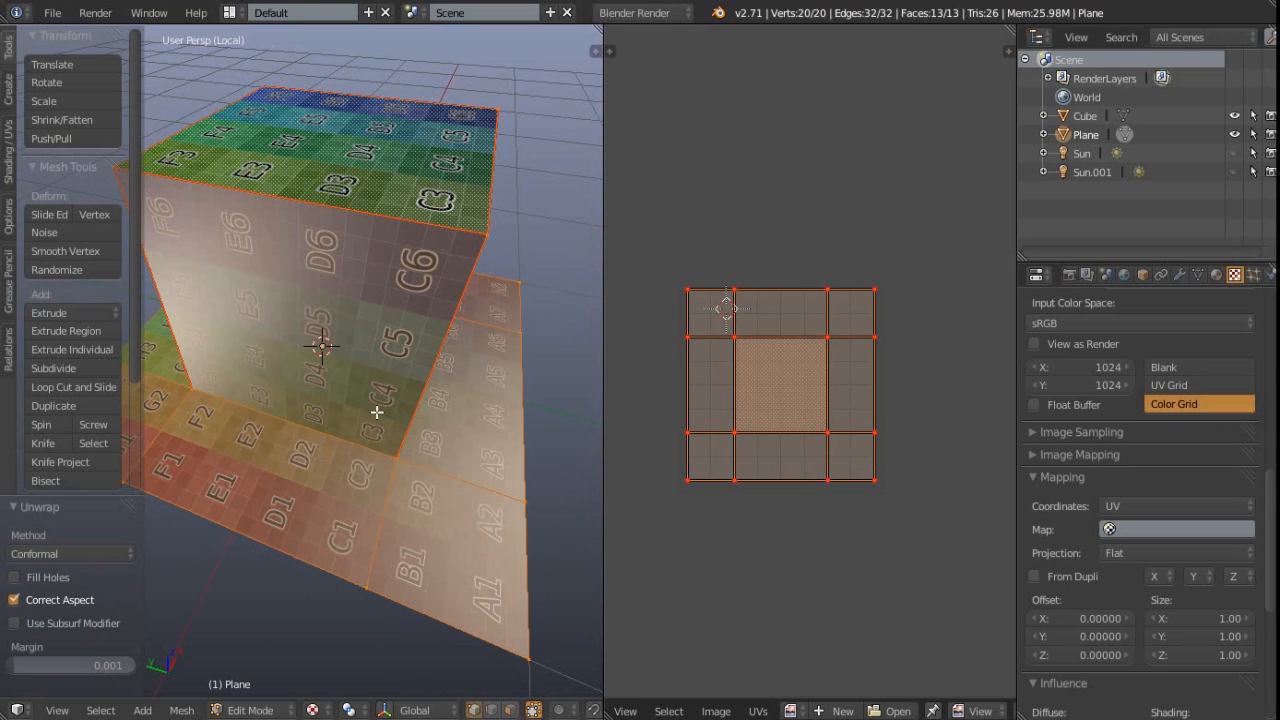
pyautogui.moveTo(266, 543); pyautogui.dragTo(499, 458, button='middle')
pyautogui.moveTo(315, 475); pyautogui.dragTo(288, 508, button='middle')
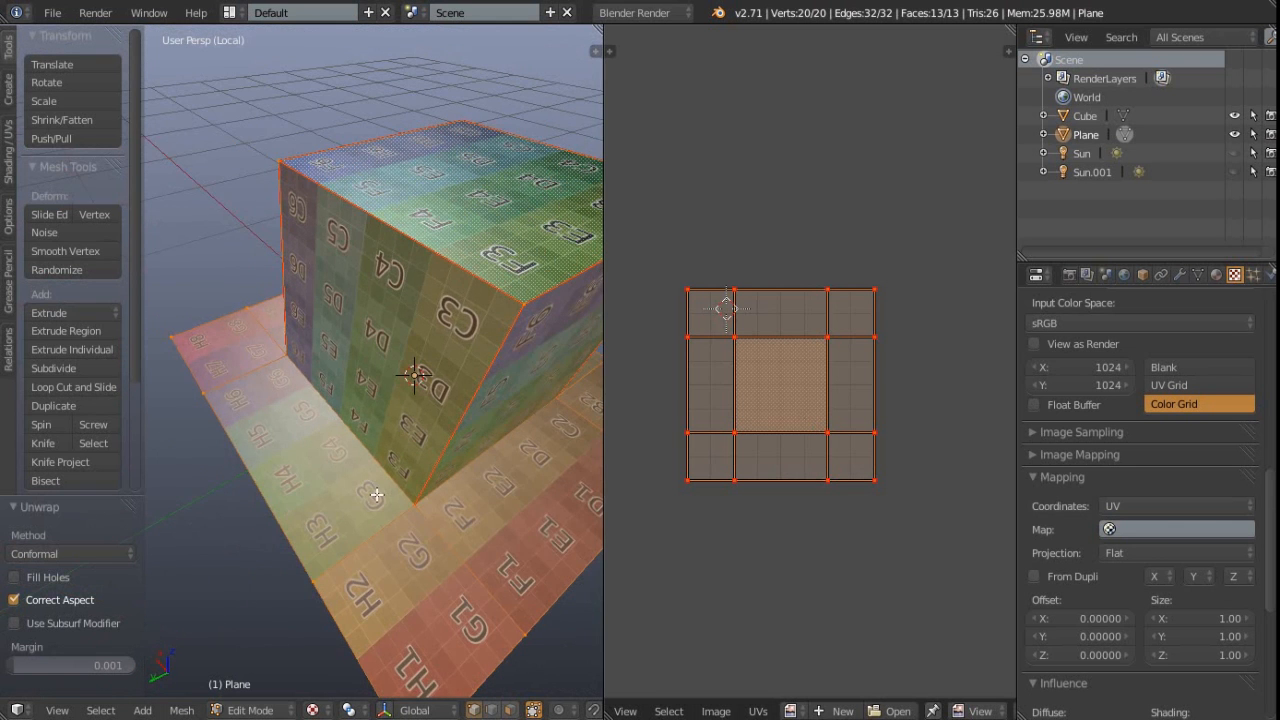
pyautogui.moveTo(376, 495); pyautogui.dragTo(342, 492, button='middle')
pyautogui.moveTo(441, 462); pyautogui.dragTo(417, 440, button='middle')
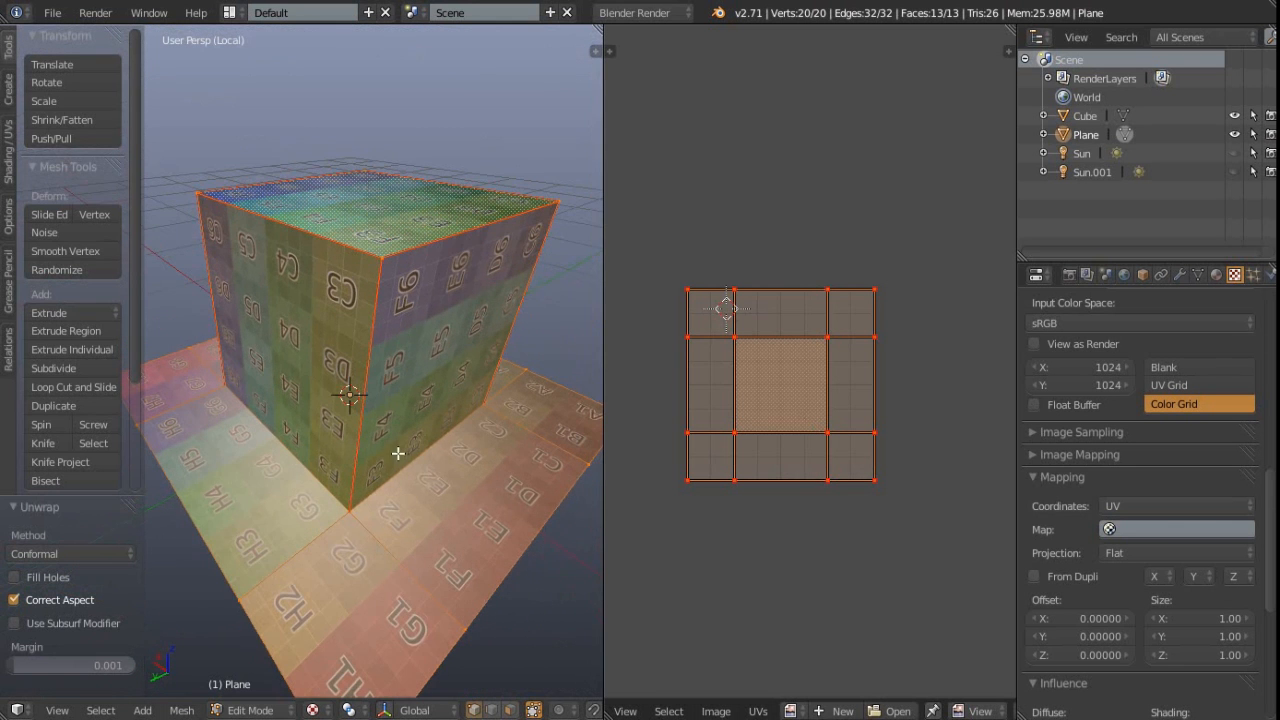
# Toggle the unwrap's Fill Holes option on and off to compare the side faces' layouts, leaving it off.
pyautogui.click(15, 578)
pyautogui.click(15, 578)
pyautogui.click(15, 578)
pyautogui.click(15, 578)
pyautogui.click(14, 578)
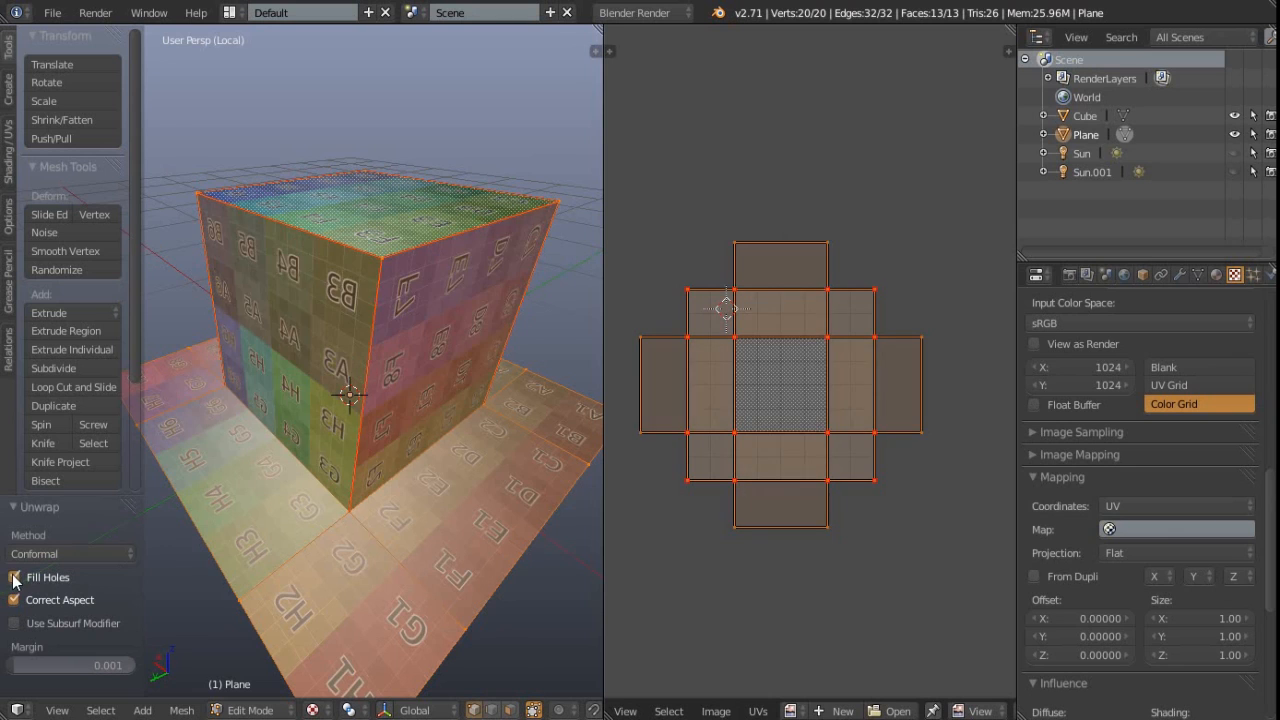
pyautogui.click(14, 578)
# Maximize the 3D view of the block and enable Fill Holes for the unwrap.
pyautogui.scroll(-3, 466, 375)
pyautogui.hotkey('ctrl', 'Up')
pyautogui.scroll(4, 675, 413)
pyautogui.moveTo(675, 413); pyautogui.dragTo(620, 363, button='middle')
pyautogui.scroll(2, 631, 394)
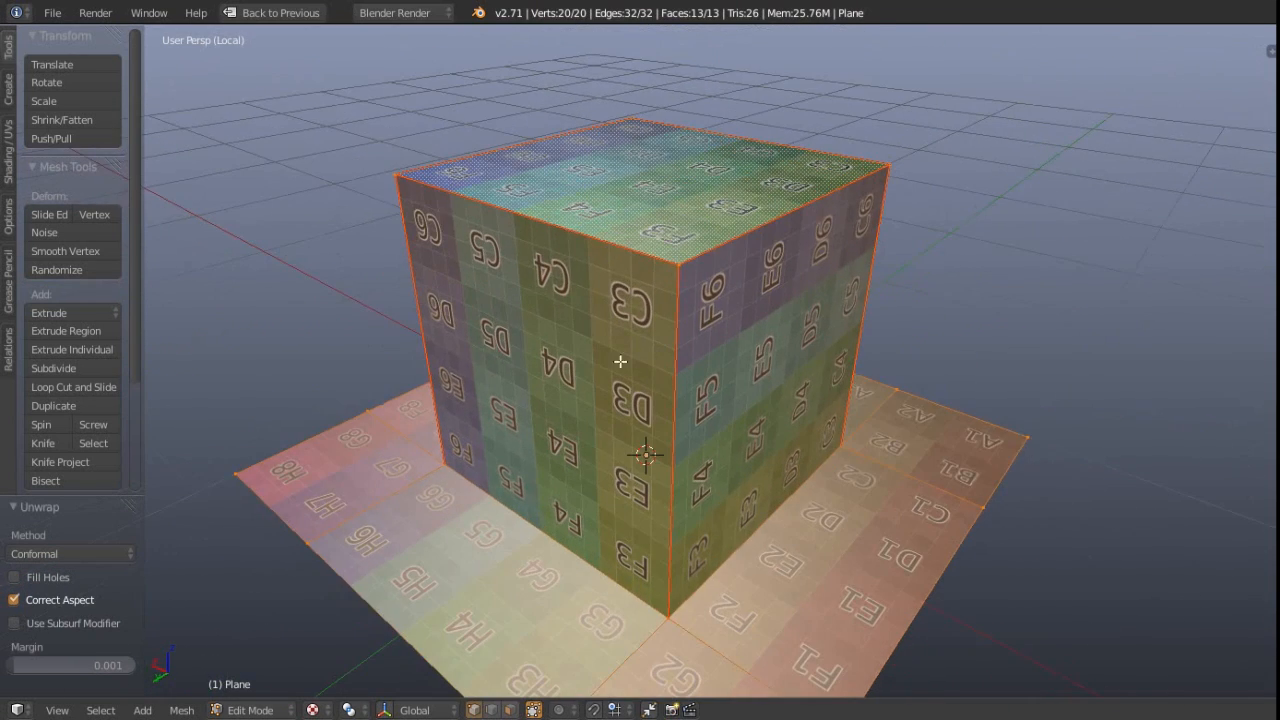
pyautogui.click(14, 577)
pyautogui.moveTo(470, 430); pyautogui.dragTo(579, 362, button='middle')
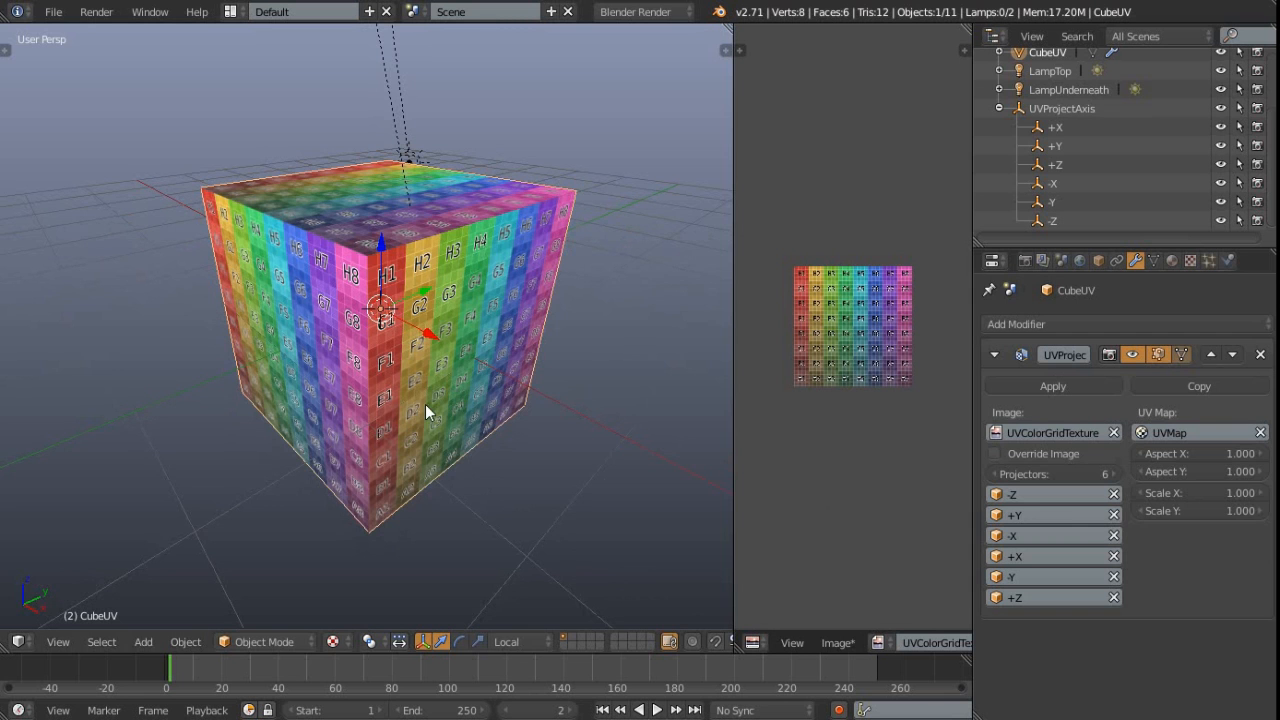
# Try extruding the cube's top face upward by about 1.05, undo the extrusion, and return to Object Mode.
pyautogui.moveTo(425, 404); pyautogui.dragTo(440, 360, button='middle')
pyautogui.press('Tab')
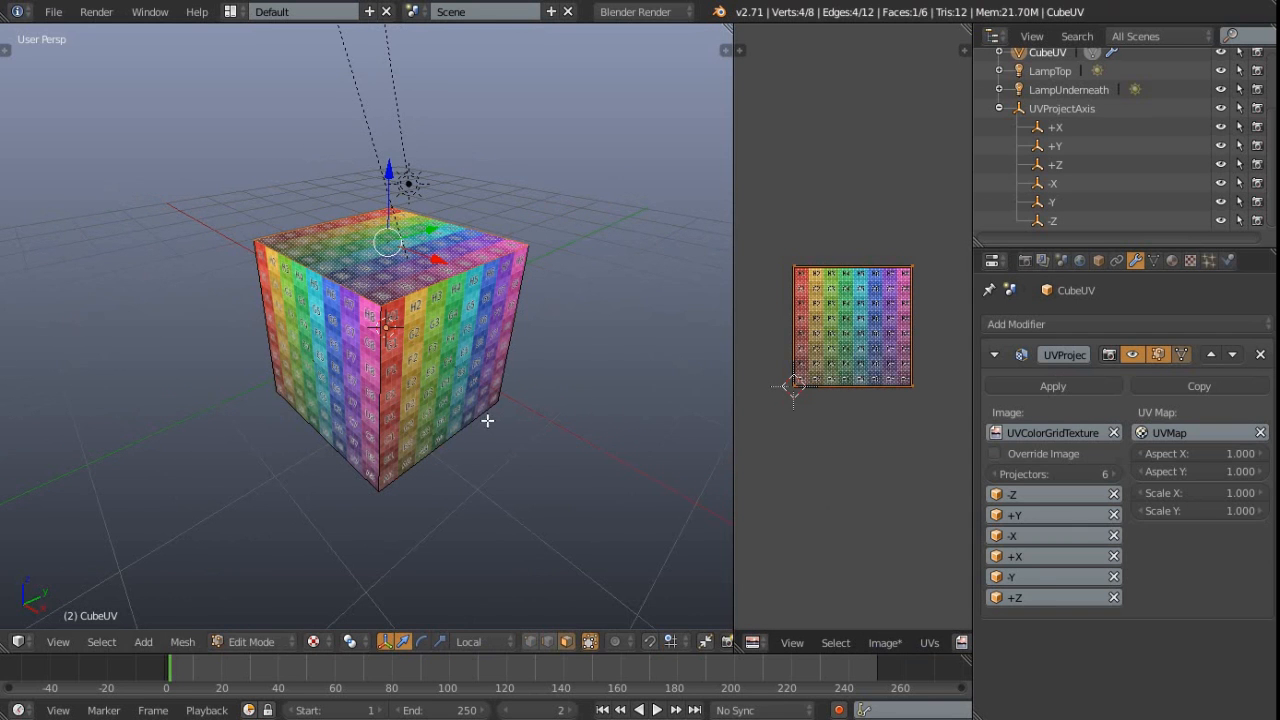
pyautogui.press('e')
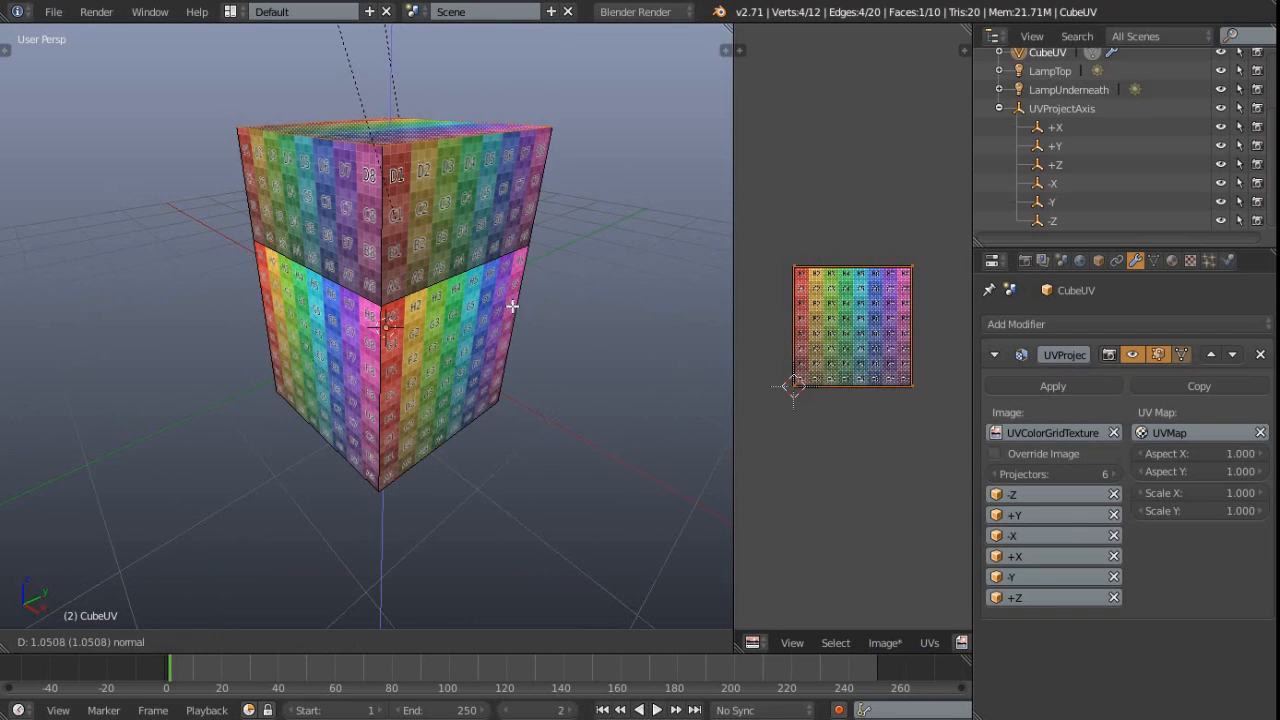
pyautogui.click(512, 309)
pyautogui.hotkey('ctrl', 'z')
pyautogui.moveTo(408, 328); pyautogui.dragTo(399, 309, button='middle')
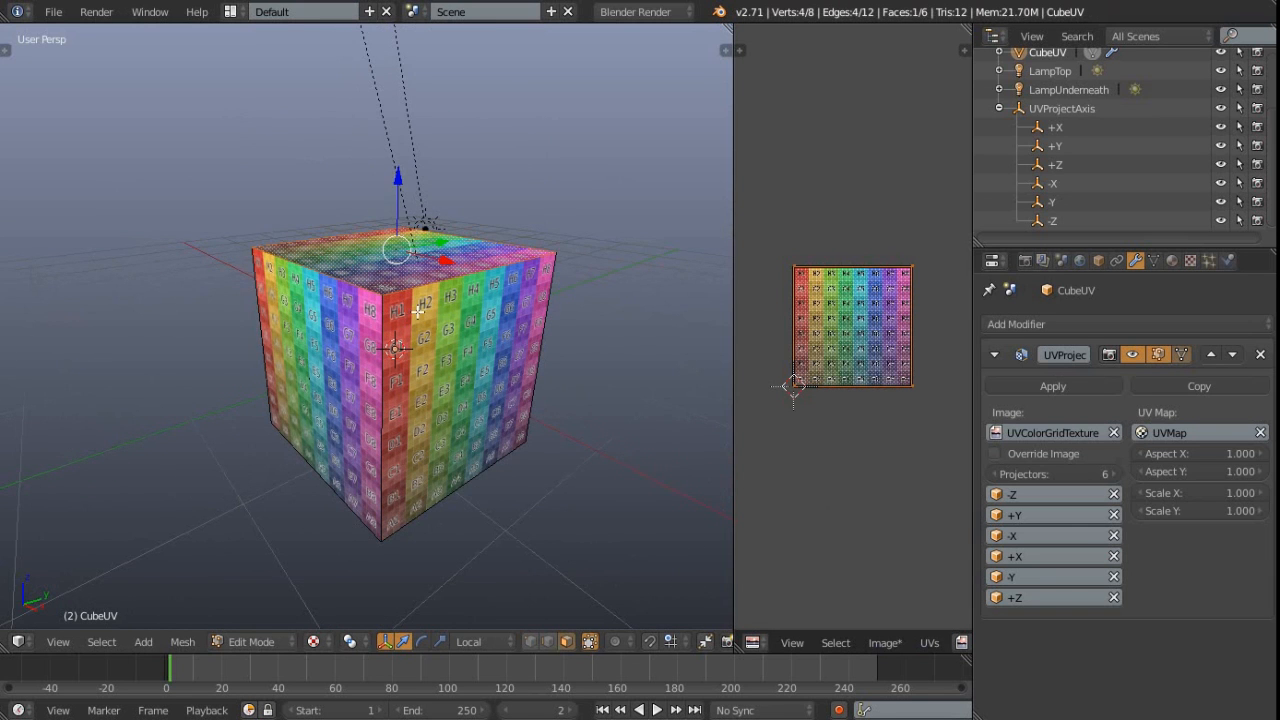
pyautogui.press('Tab')
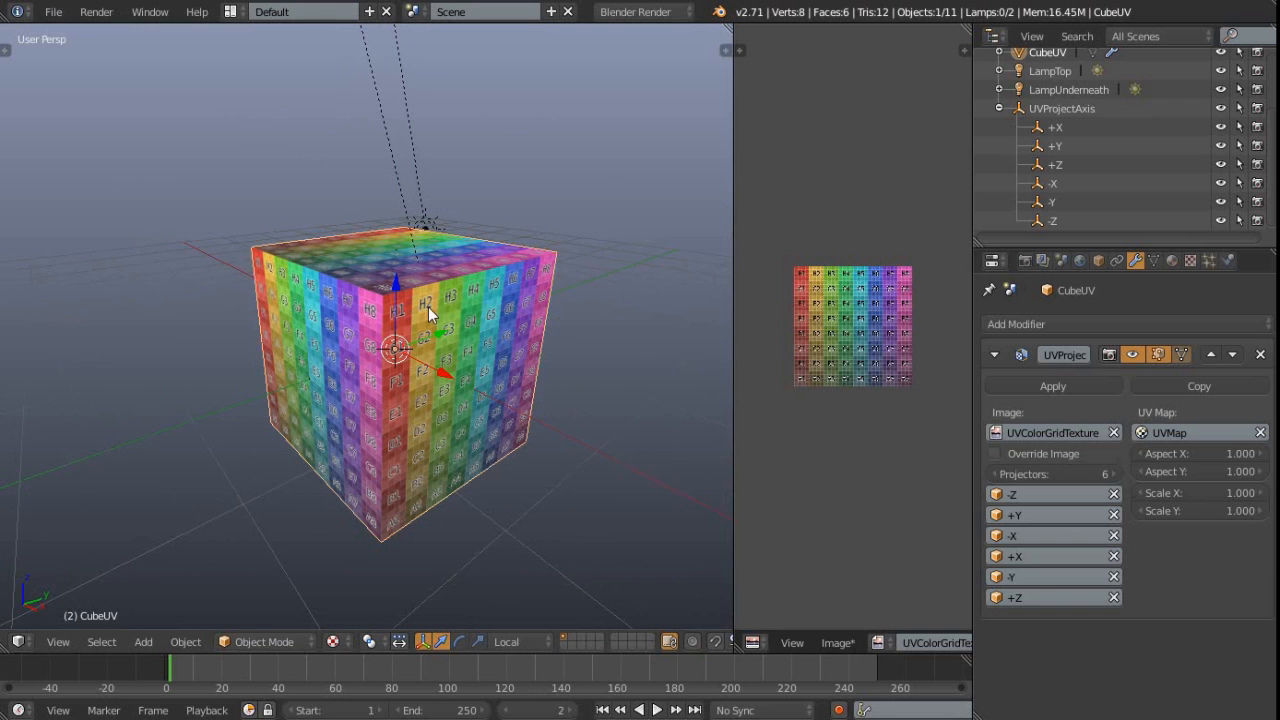
# Extrude the top face of CubeUV upward to form a taller block.
pyautogui.moveTo(329, 340); pyautogui.dragTo(396, 368, button='middle')
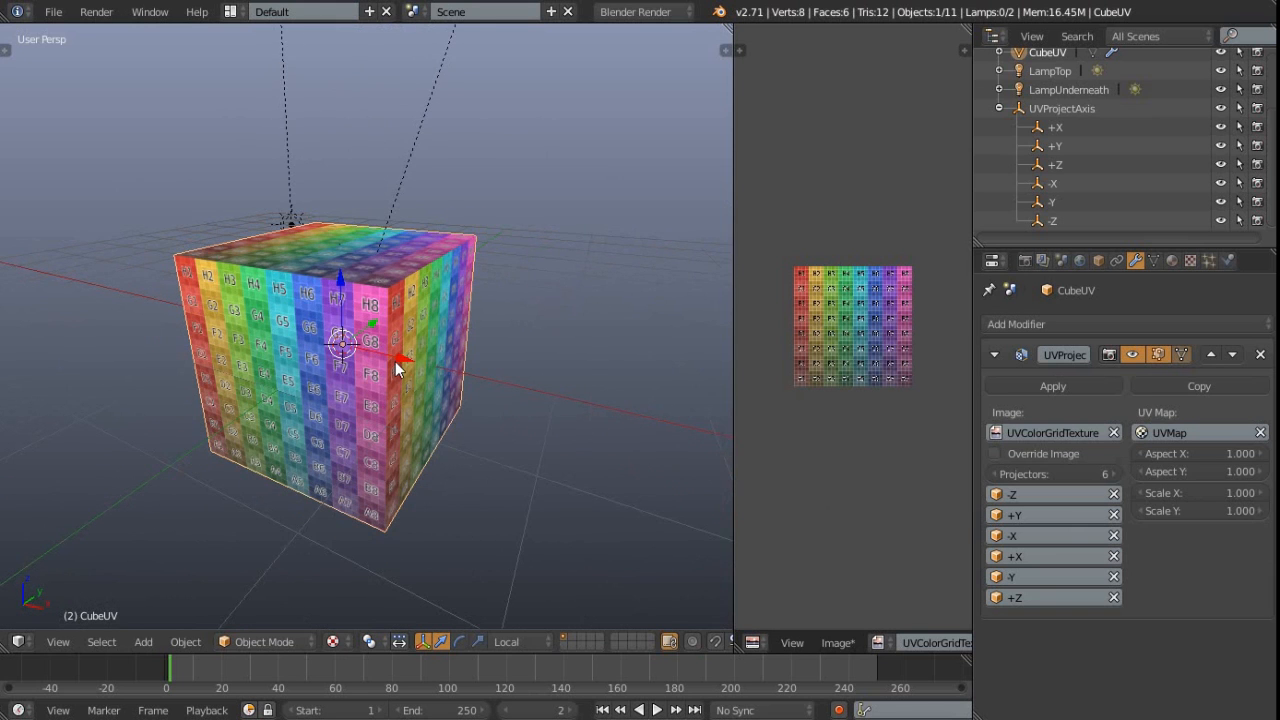
pyautogui.moveTo(398, 358)
pyautogui.mouseDown()
pyautogui.moveTo(487, 370)
pyautogui.moveTo(421, 362)
pyautogui.mouseUp()
pyautogui.moveTo(376, 368); pyautogui.dragTo(356, 381, button='middle')
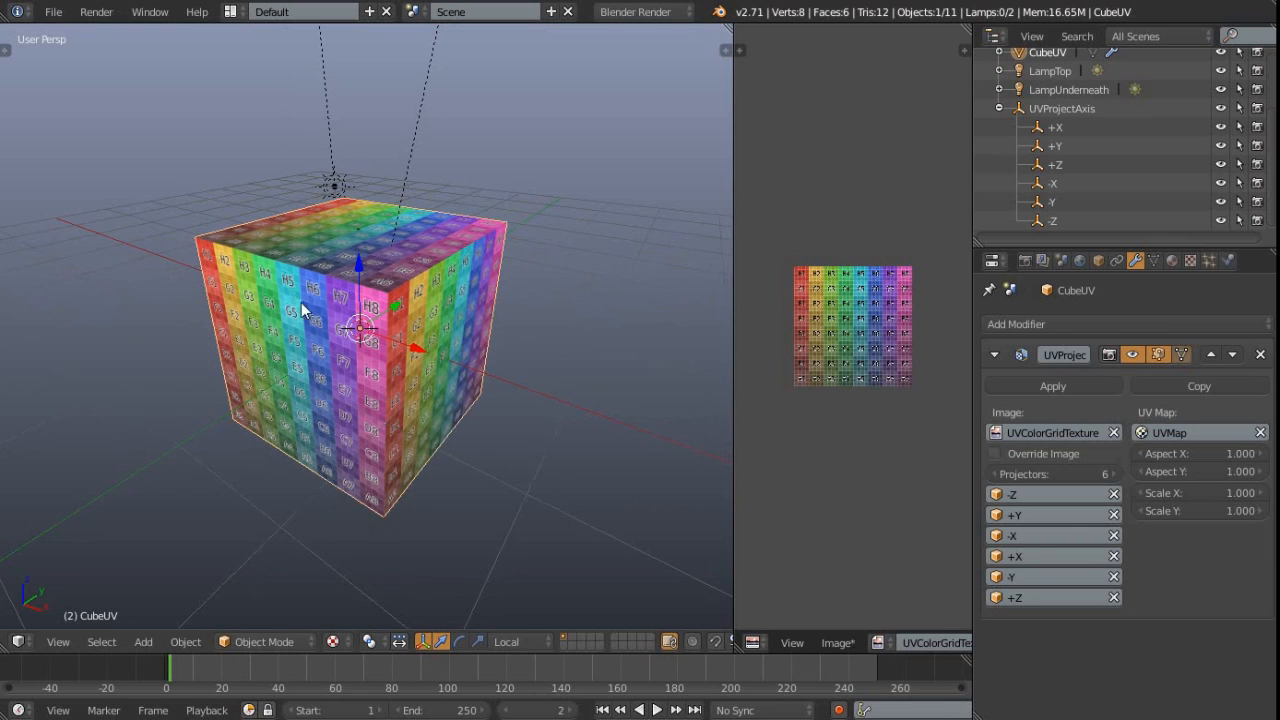
pyautogui.press('Tab')
pyautogui.press('e')
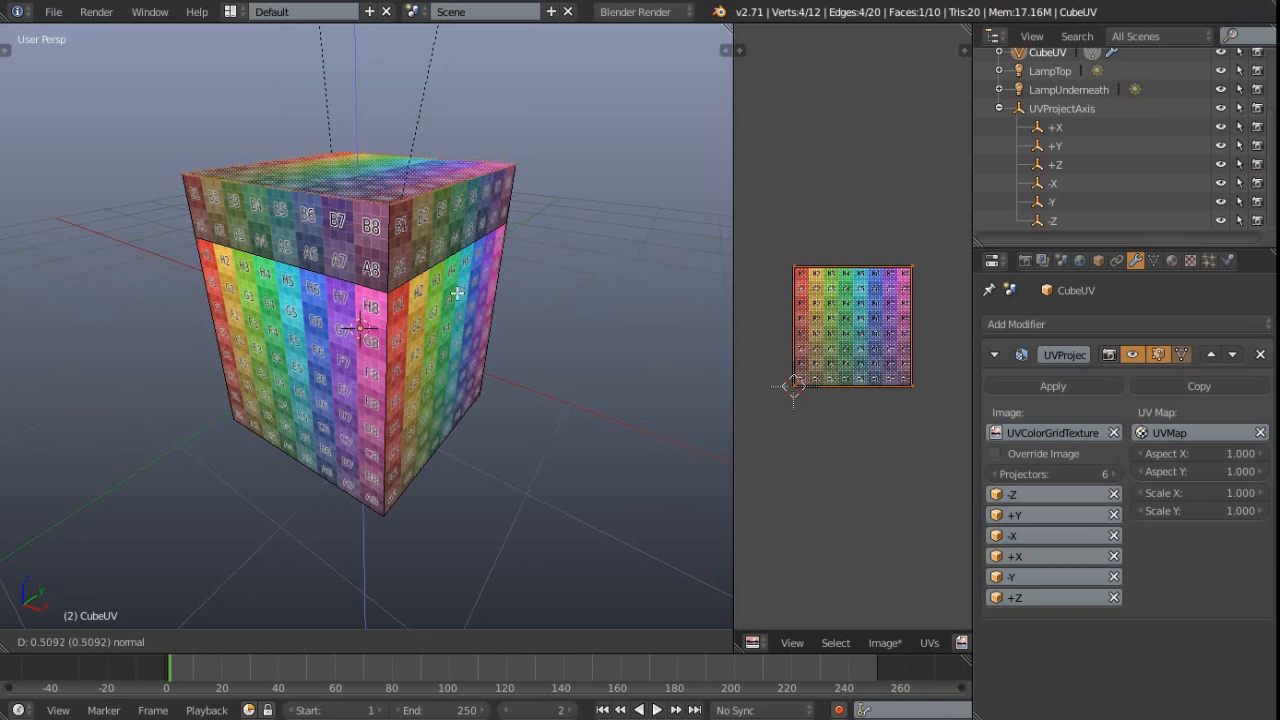
pyautogui.click(466, 259)
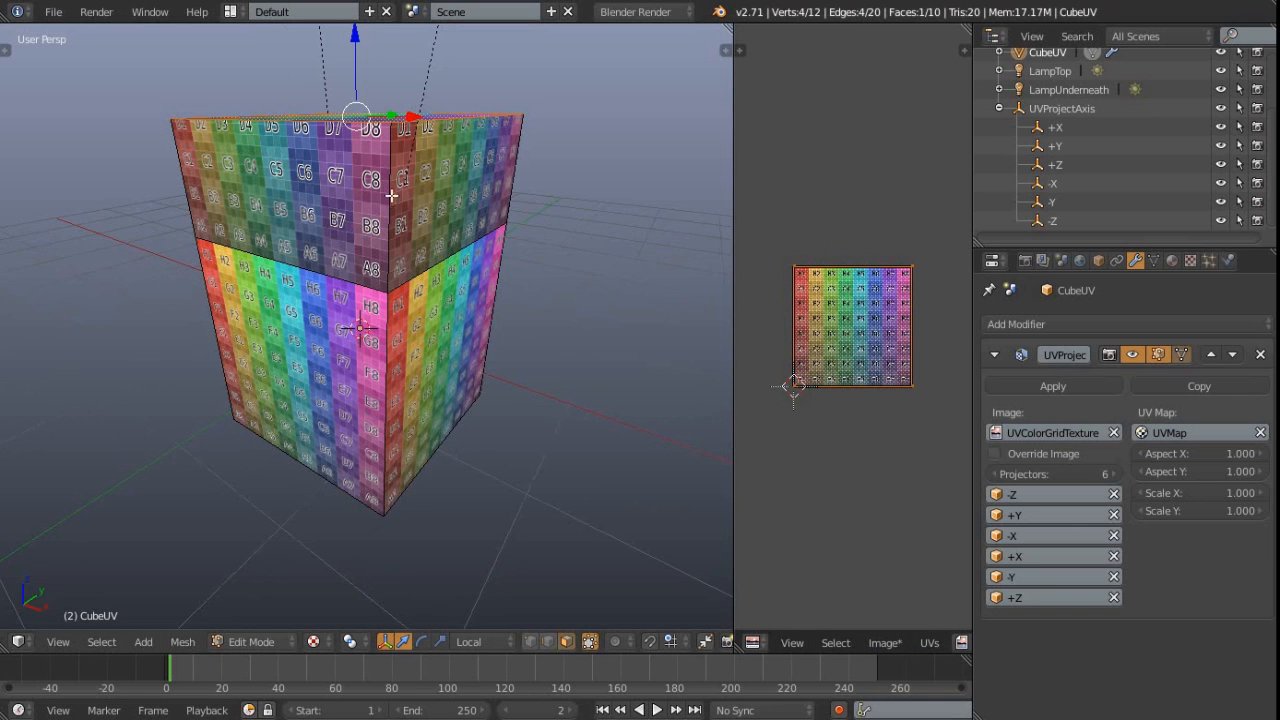
# Disable the UV Project modifier's viewport display and cube-project the UVs of all the block's faces.
pyautogui.click(1134, 352)
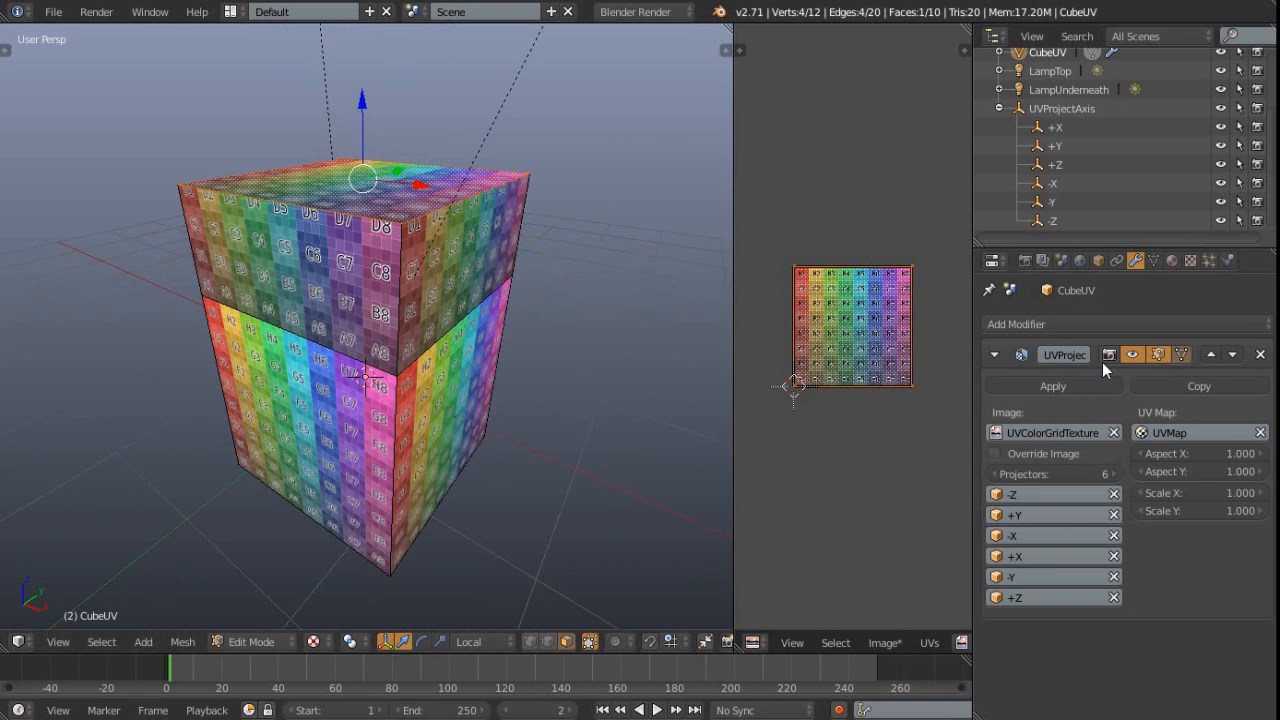
pyautogui.click(1134, 356)
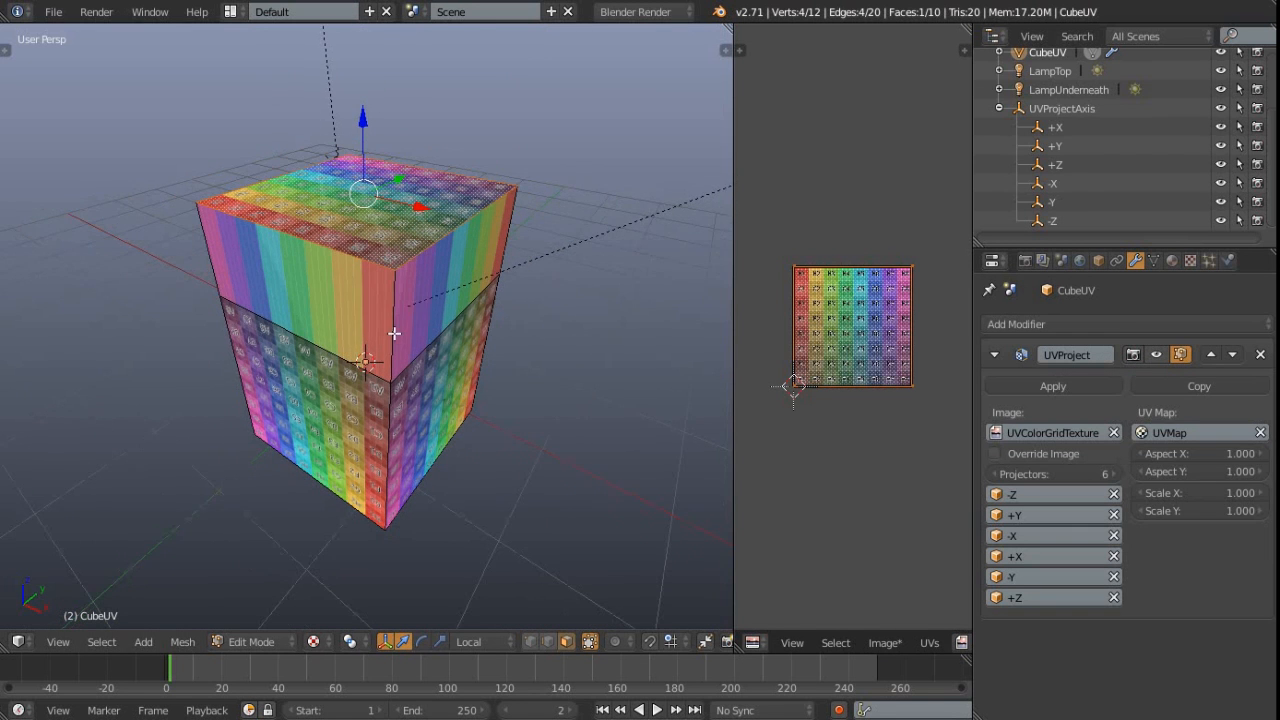
pyautogui.moveTo(394, 333); pyautogui.dragTo(416, 364, button='middle')
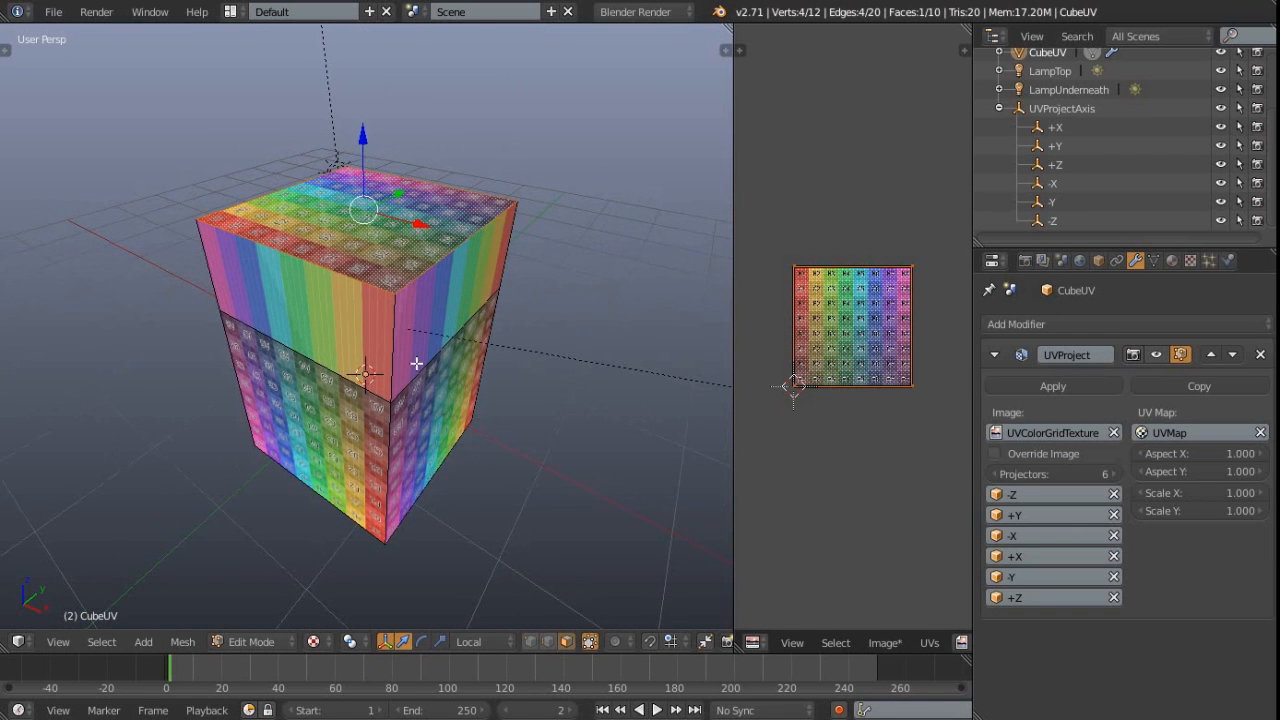
pyautogui.press('a')
pyautogui.press('a')
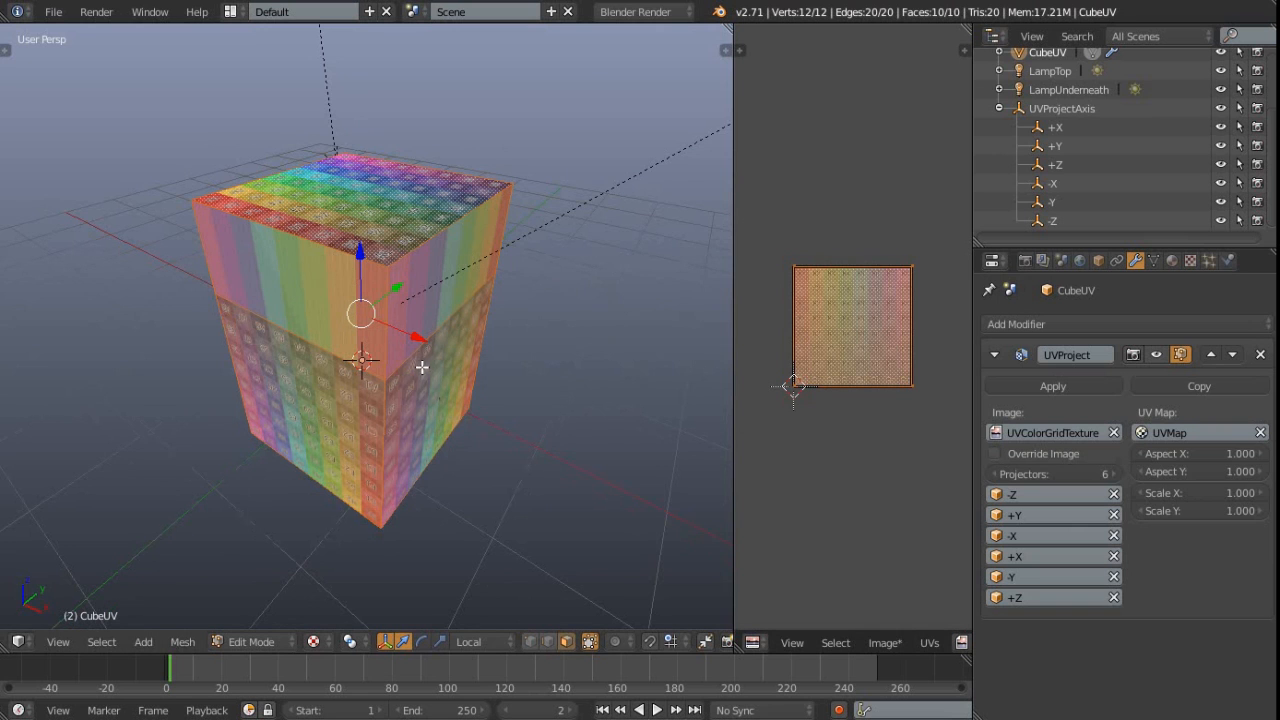
pyautogui.moveTo(409, 388); pyautogui.dragTo(400, 391, button='middle')
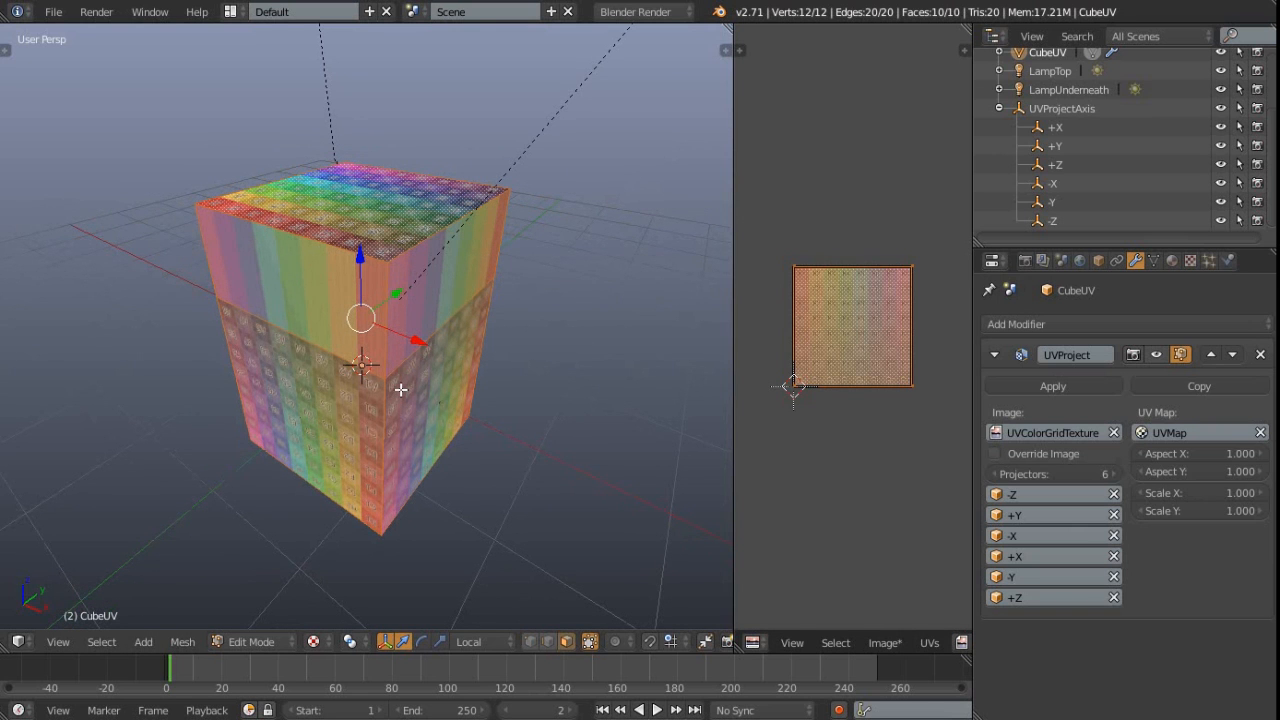
pyautogui.press('u')
pyautogui.click(316, 388)
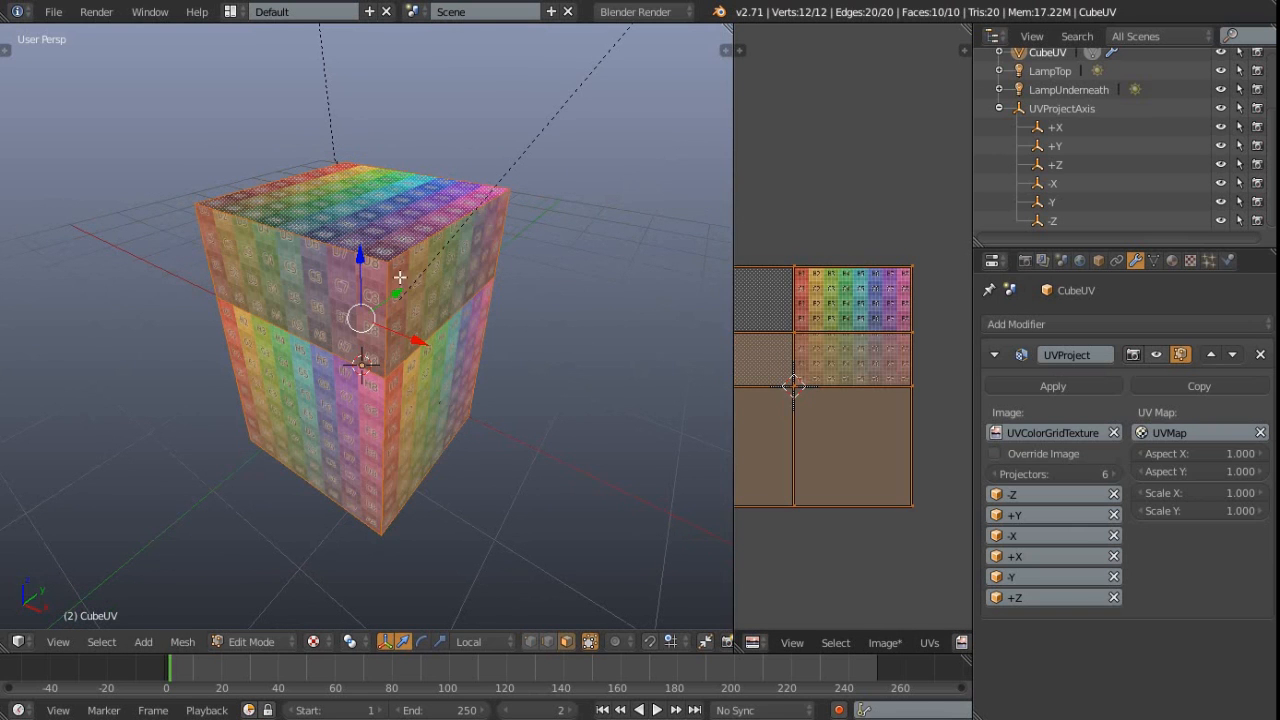
# Try scaling the projected UVs up slightly about the 2D cursor in the UV editor, and undo the scaling.
pyautogui.scroll(-1, 826, 394)
pyautogui.moveTo(817, 382); pyautogui.dragTo(875, 364, button='middle')
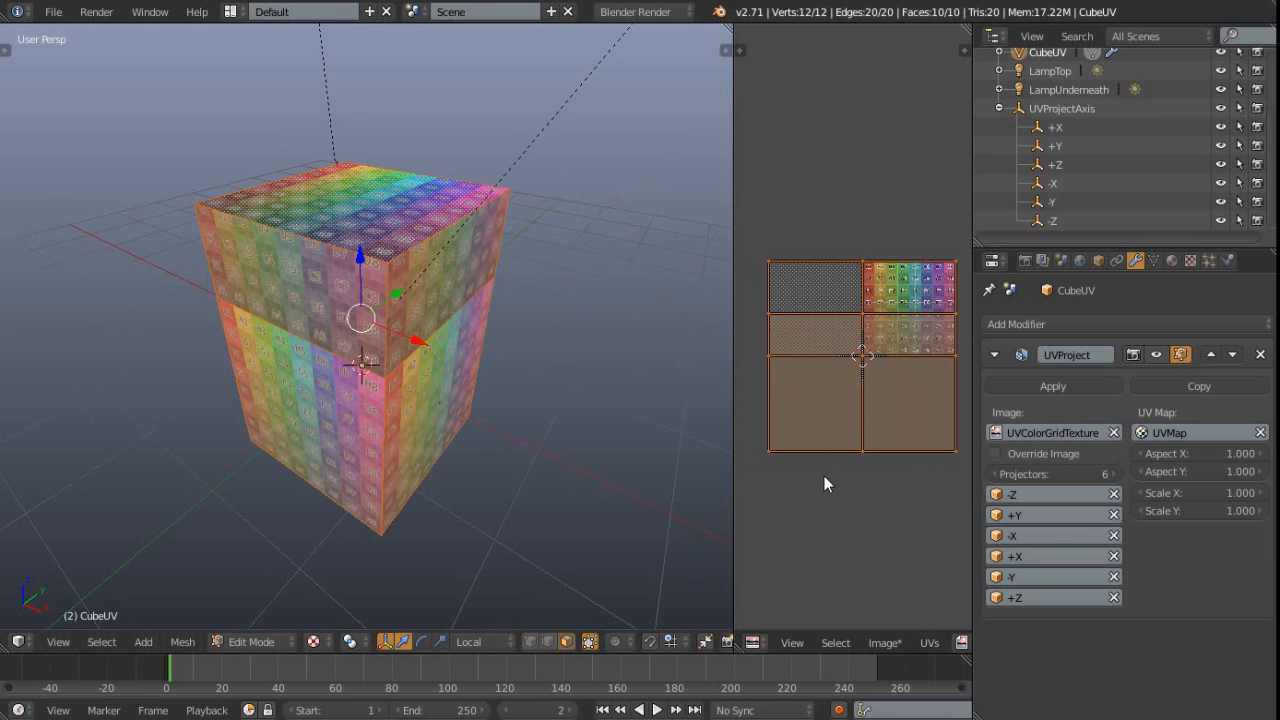
pyautogui.press('s')
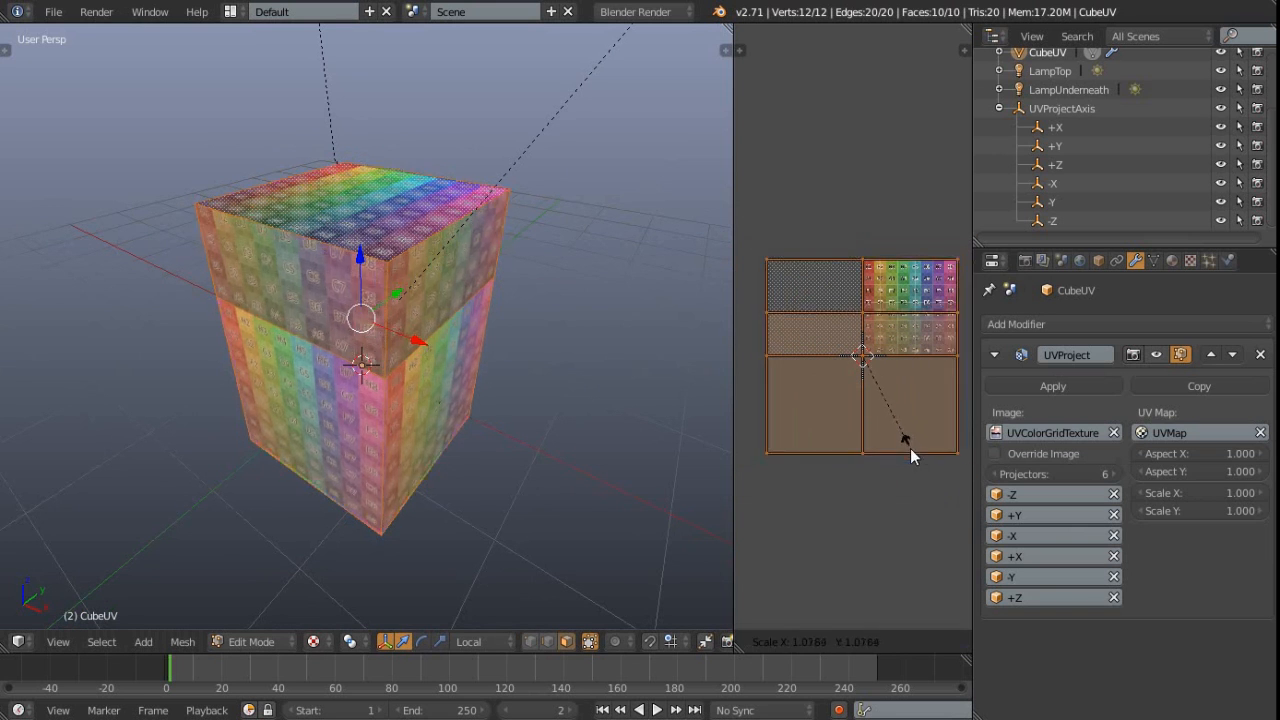
pyautogui.click(919, 459)
pyautogui.hotkey('ctrl', 'z')
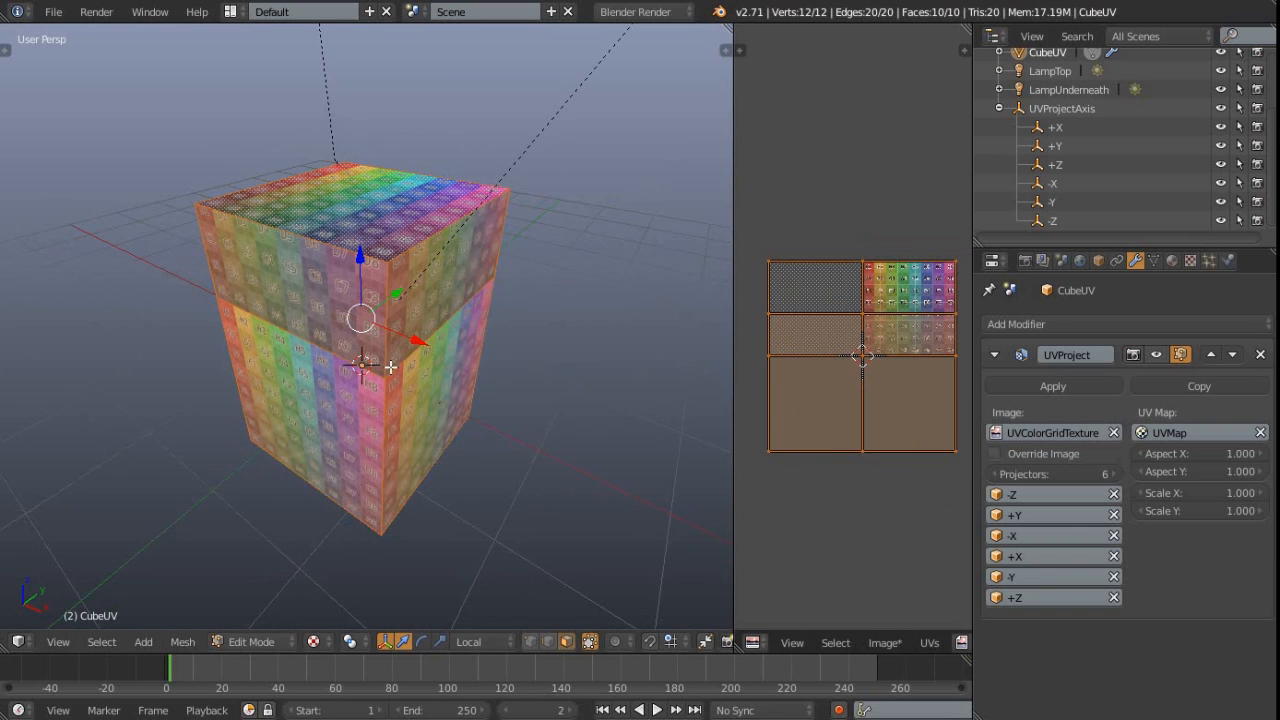
# Turn the UV Project modifier's viewport display back on and leave Edit Mode.
pyautogui.scroll(1, 424, 325)
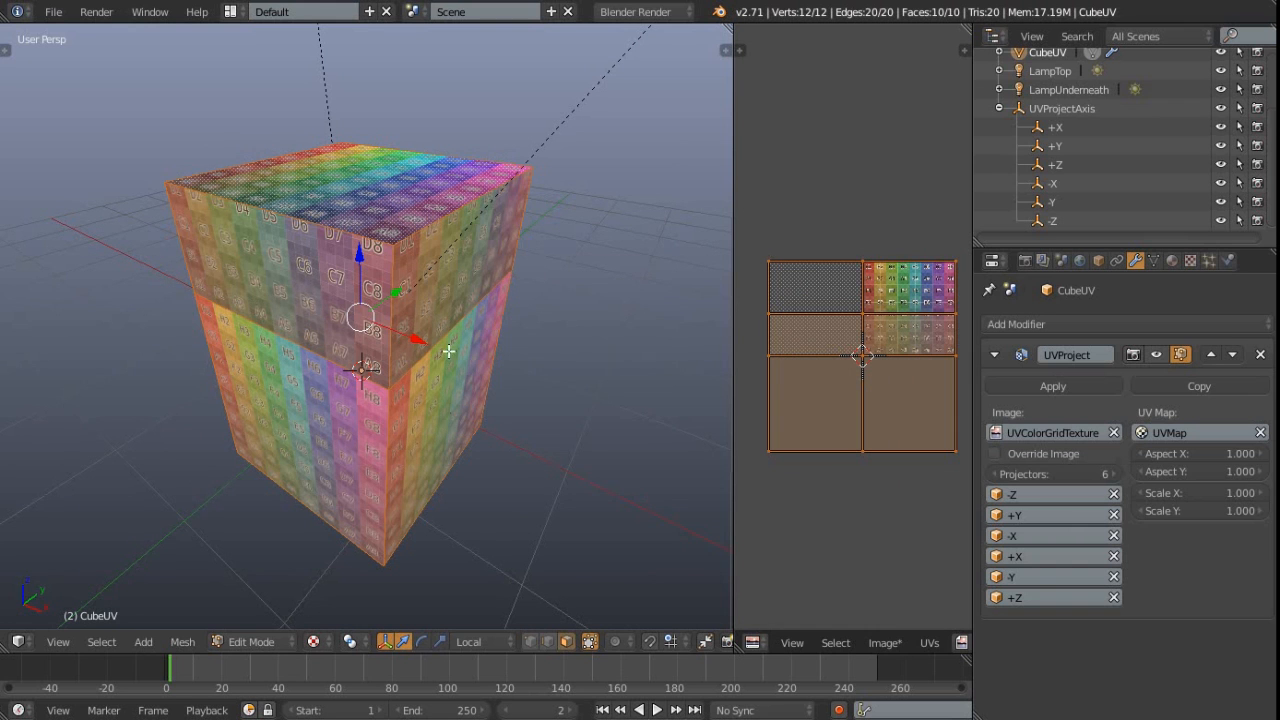
pyautogui.click(1156, 355)
pyautogui.click(1157, 355)
pyautogui.press('Tab')
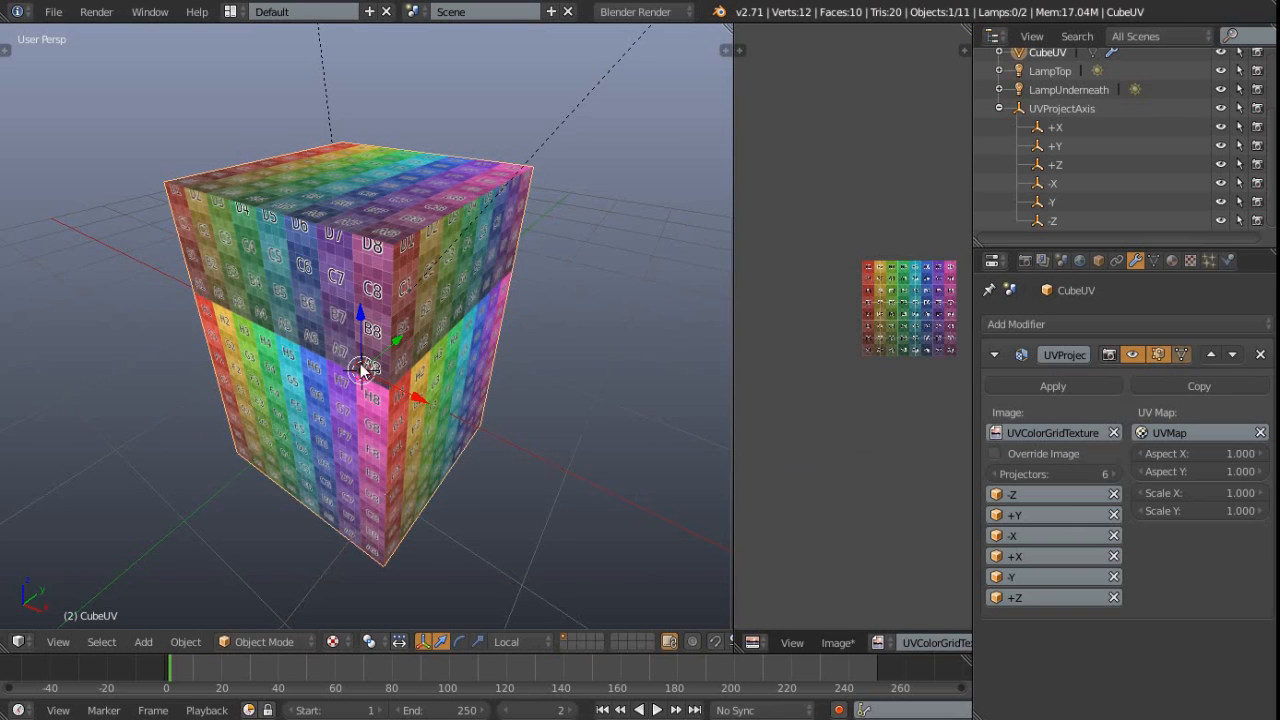
# Preview the textured block in the game engine and return to the 3D view.
pyautogui.press('g')
pyautogui.rightClick(380, 340)
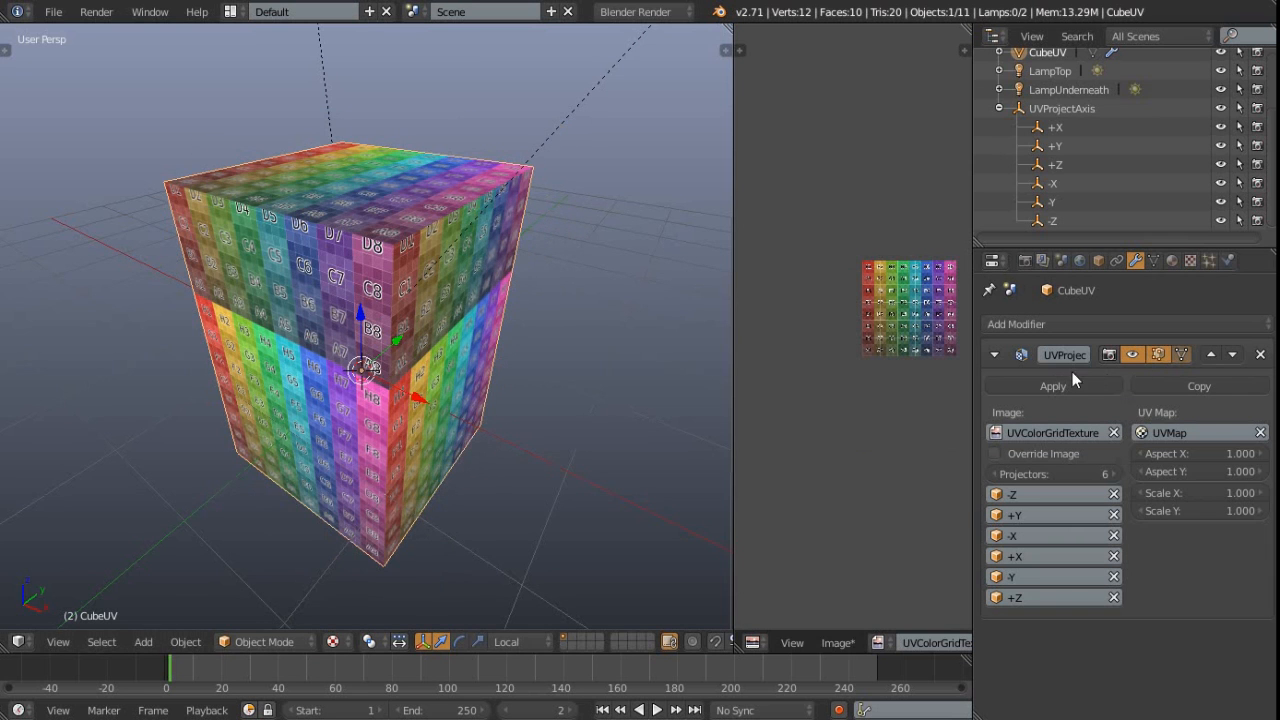
pyautogui.moveTo(244, 384); pyautogui.dragTo(367, 370, button='middle')
pyautogui.press('p')
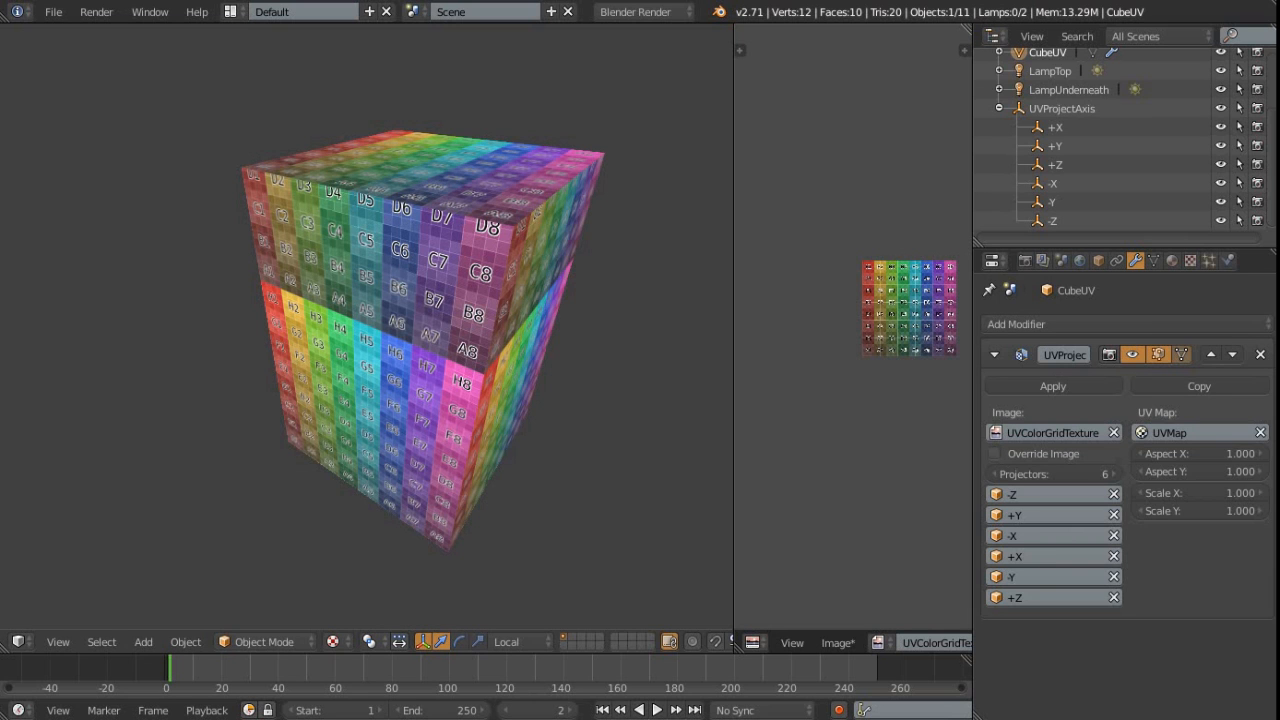
pyautogui.press('Escape')
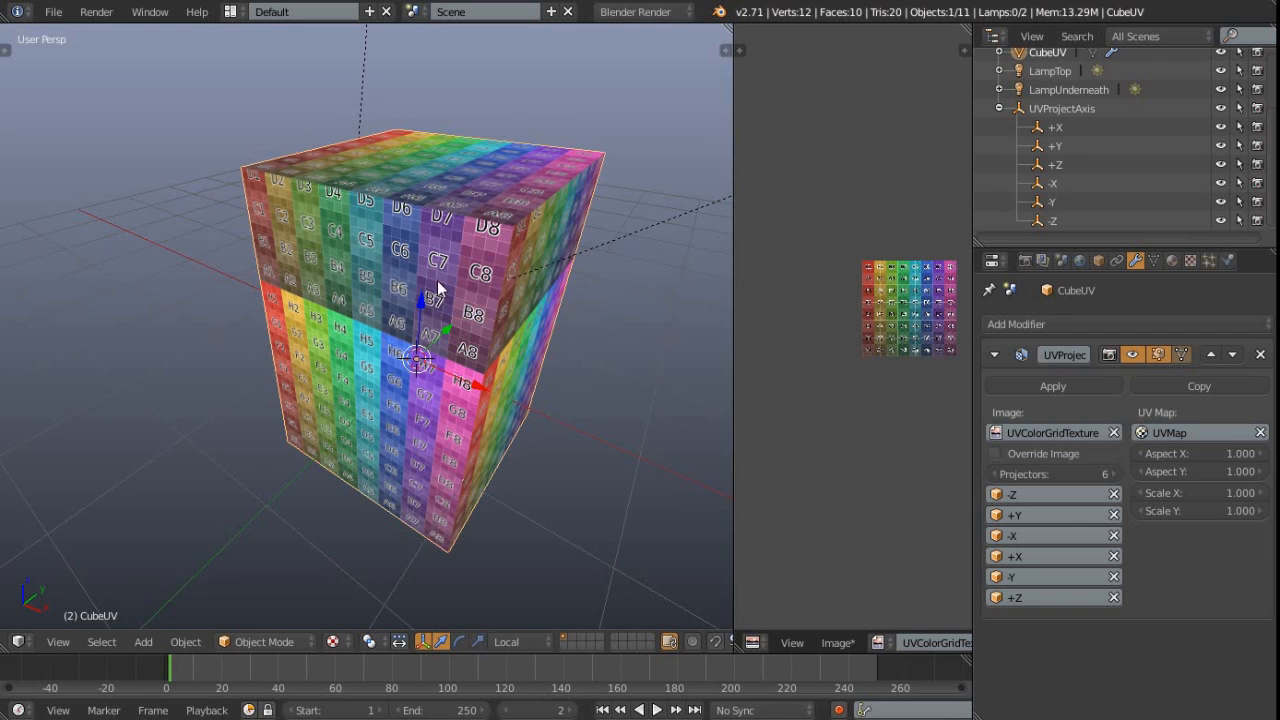
# Undo the block's extrusion and UV edits to restore the plain cube.
pyautogui.moveTo(444, 276); pyautogui.dragTo(416, 201, button='middle')
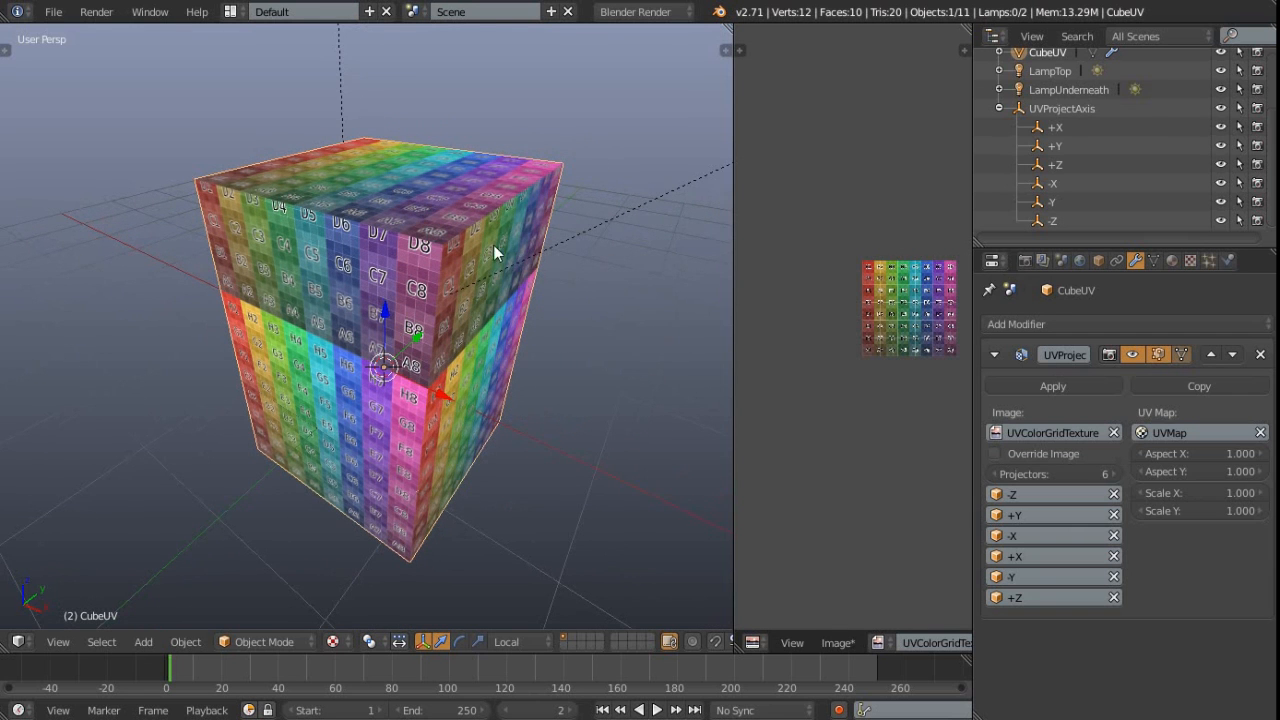
pyautogui.moveTo(449, 322); pyautogui.dragTo(450, 334, button='middle')
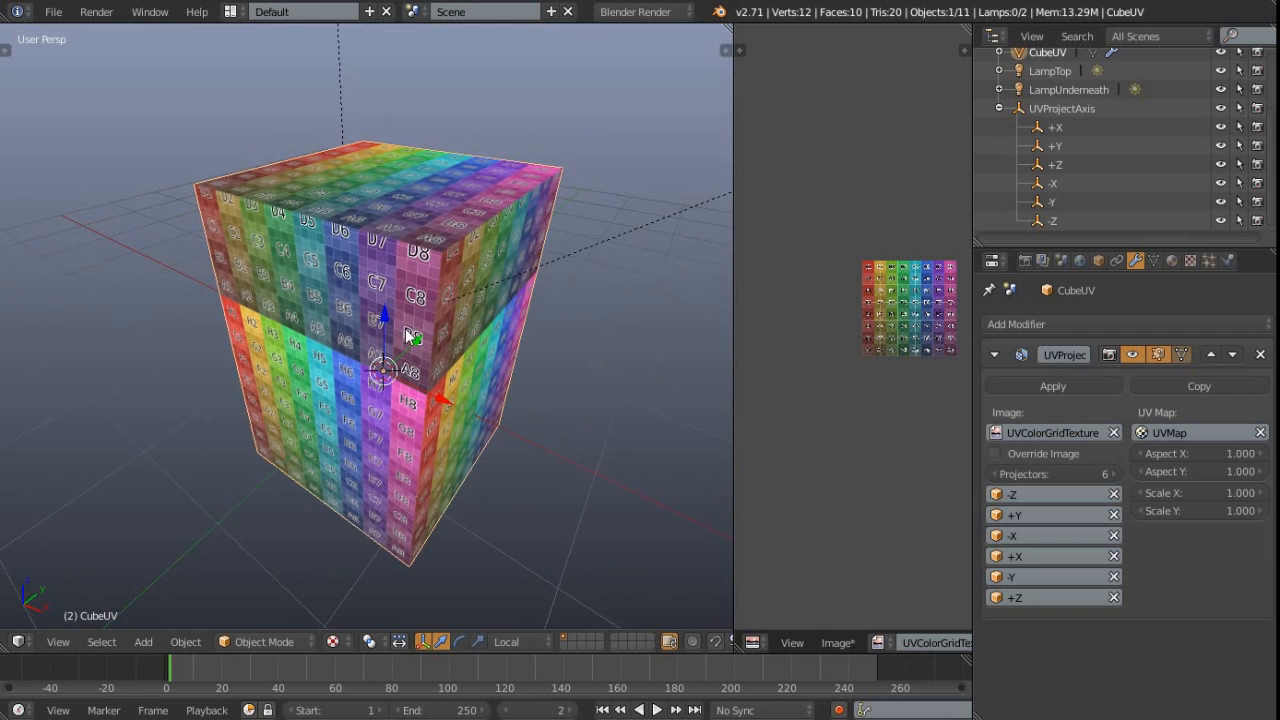
pyautogui.hotkey('ctrl', 'z')
pyautogui.moveTo(418, 459); pyautogui.dragTo(415, 300, button='middle')
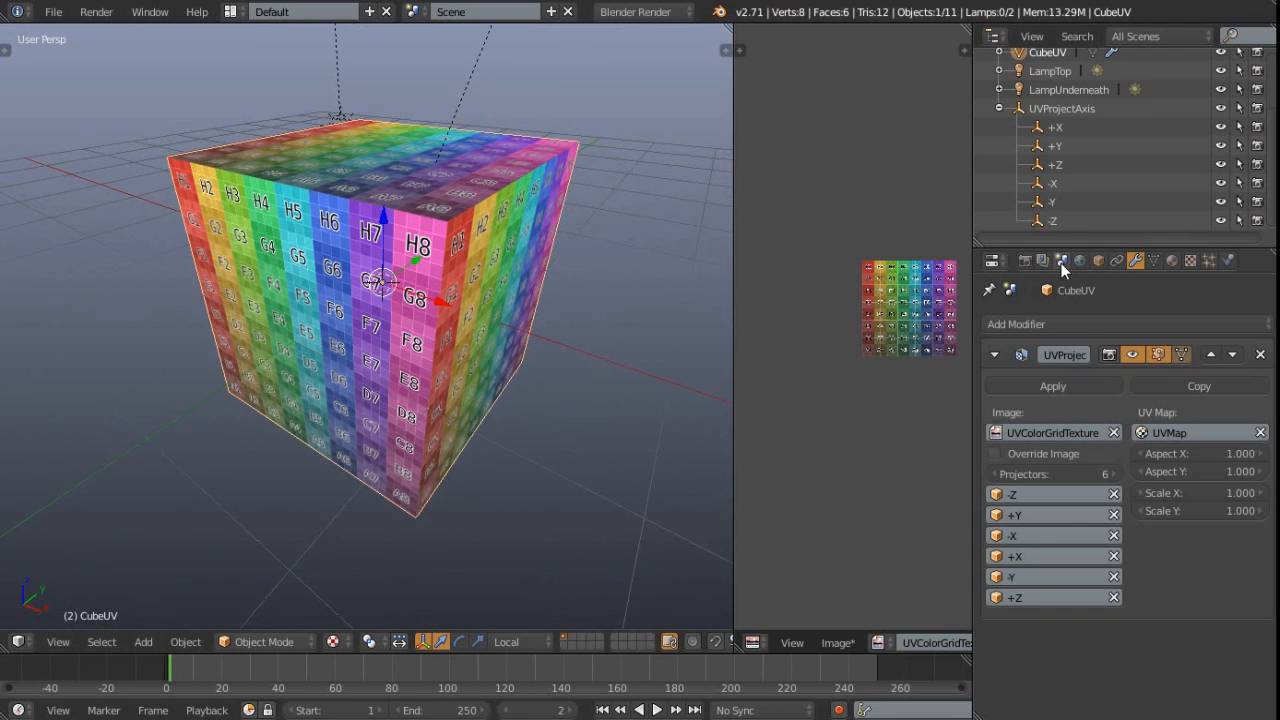
# Add a second UV Project modifier to CubeUV and collapse the first one.
pyautogui.click(1011, 326)
pyautogui.click(1136, 322)
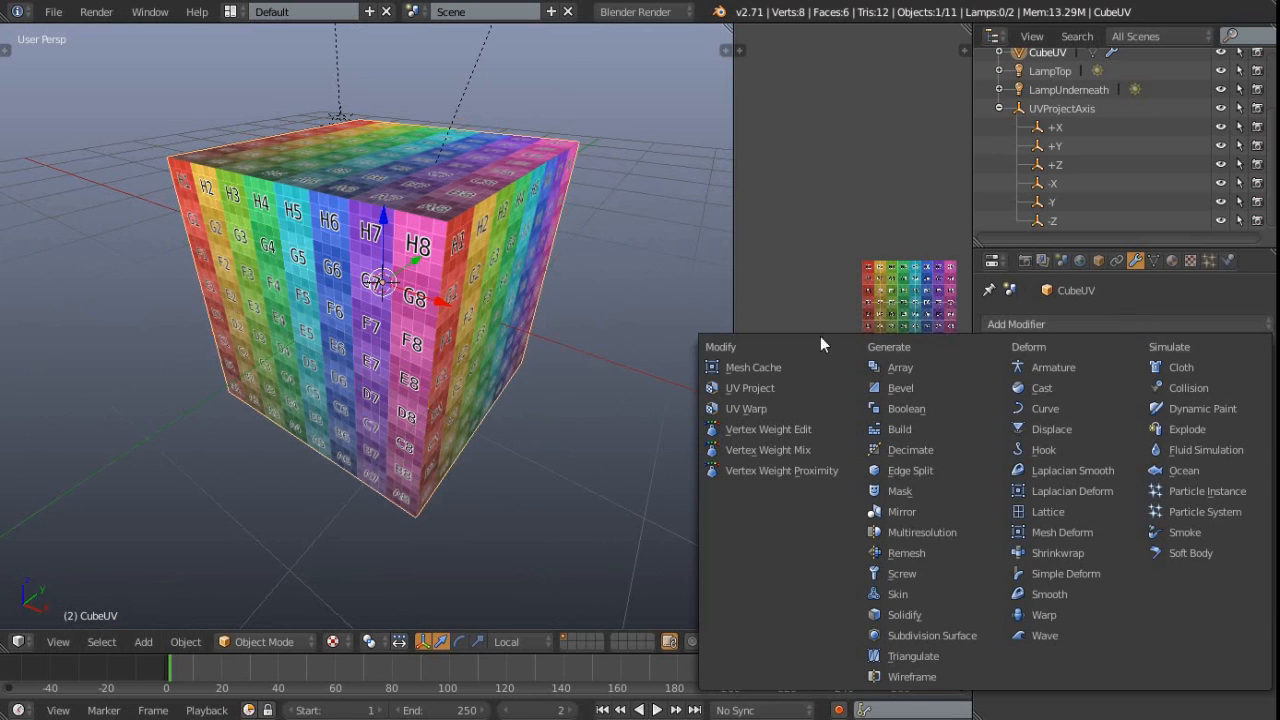
pyautogui.click(770, 387)
pyautogui.scroll(-3, 1040, 490)
pyautogui.scroll(4, 996, 310)
pyautogui.click(996, 353)
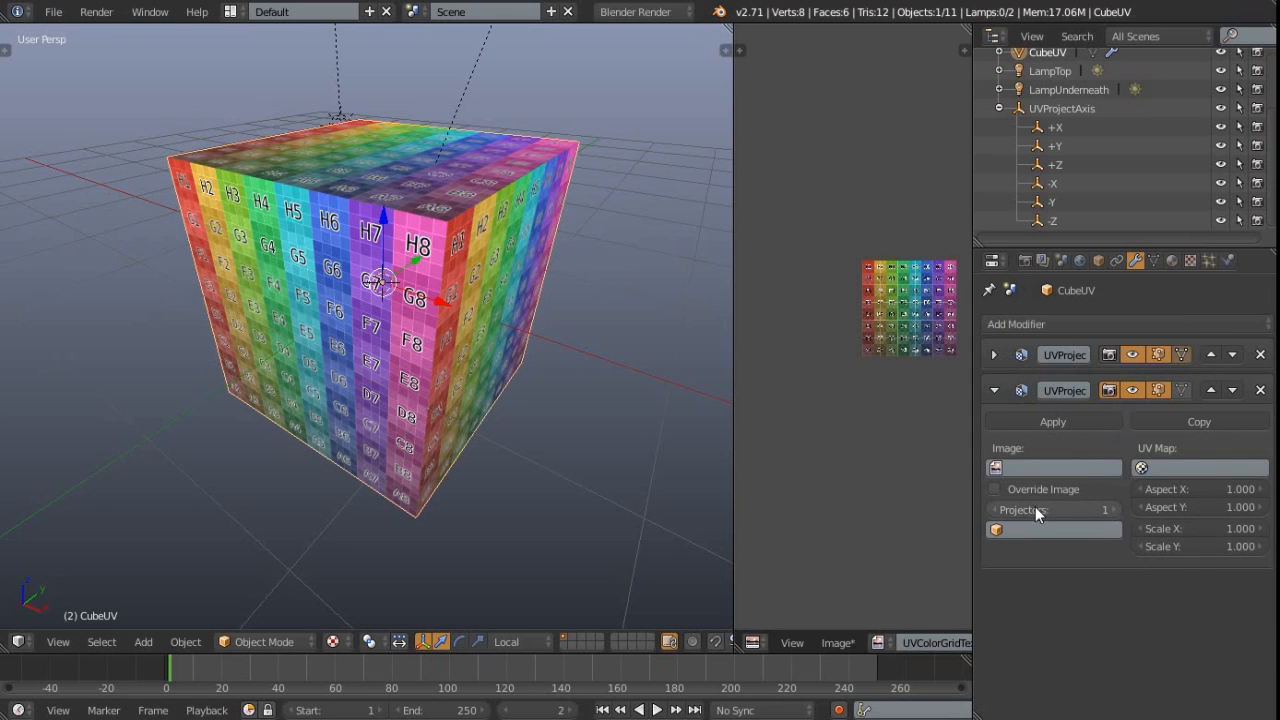
# Set the new UV Project modifier's number of projectors to 6 and look through the images available for it.
pyautogui.click(1113, 510)
pyautogui.click(1113, 510)
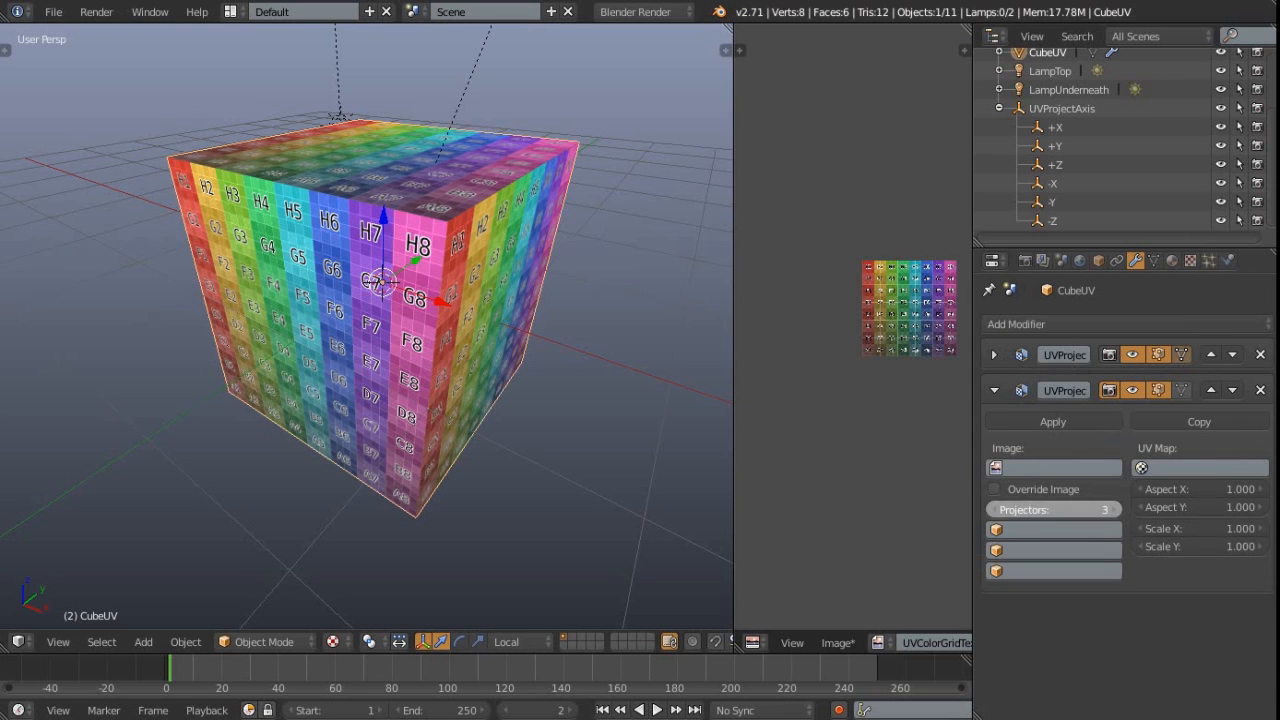
pyautogui.click(1113, 510)
pyautogui.click(1113, 510)
pyautogui.click(1113, 510)
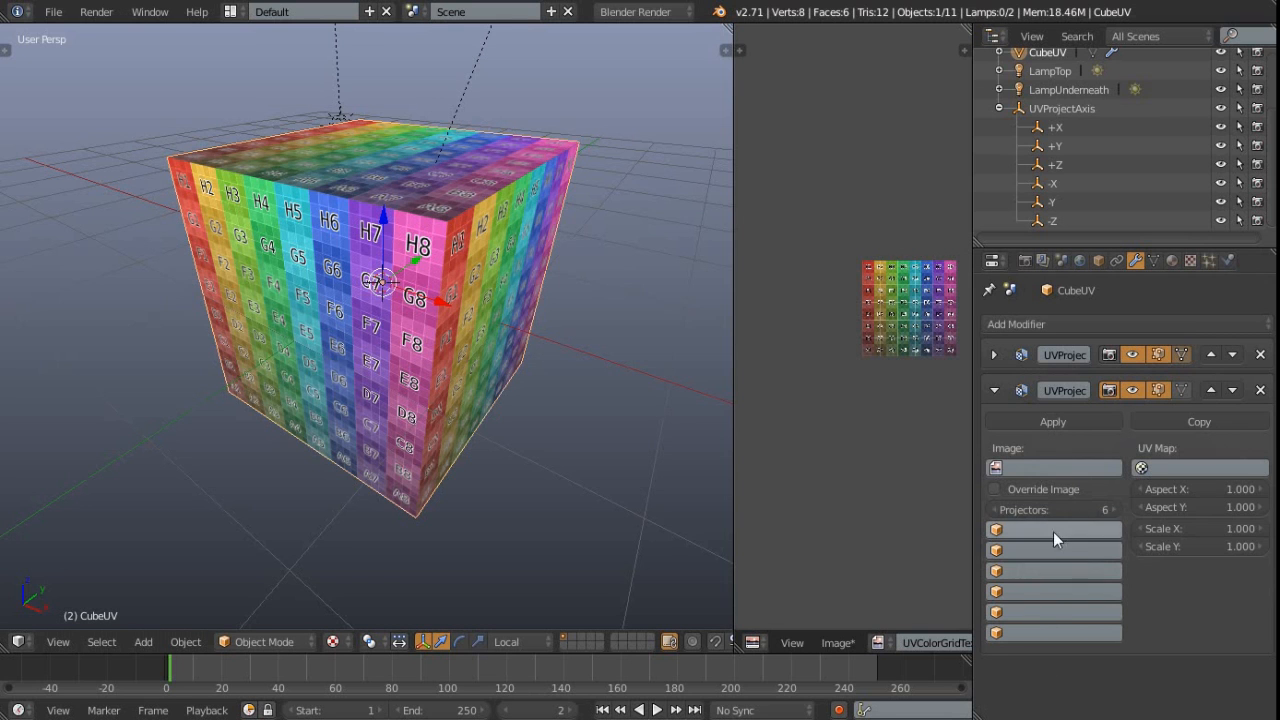
pyautogui.click(1050, 468)
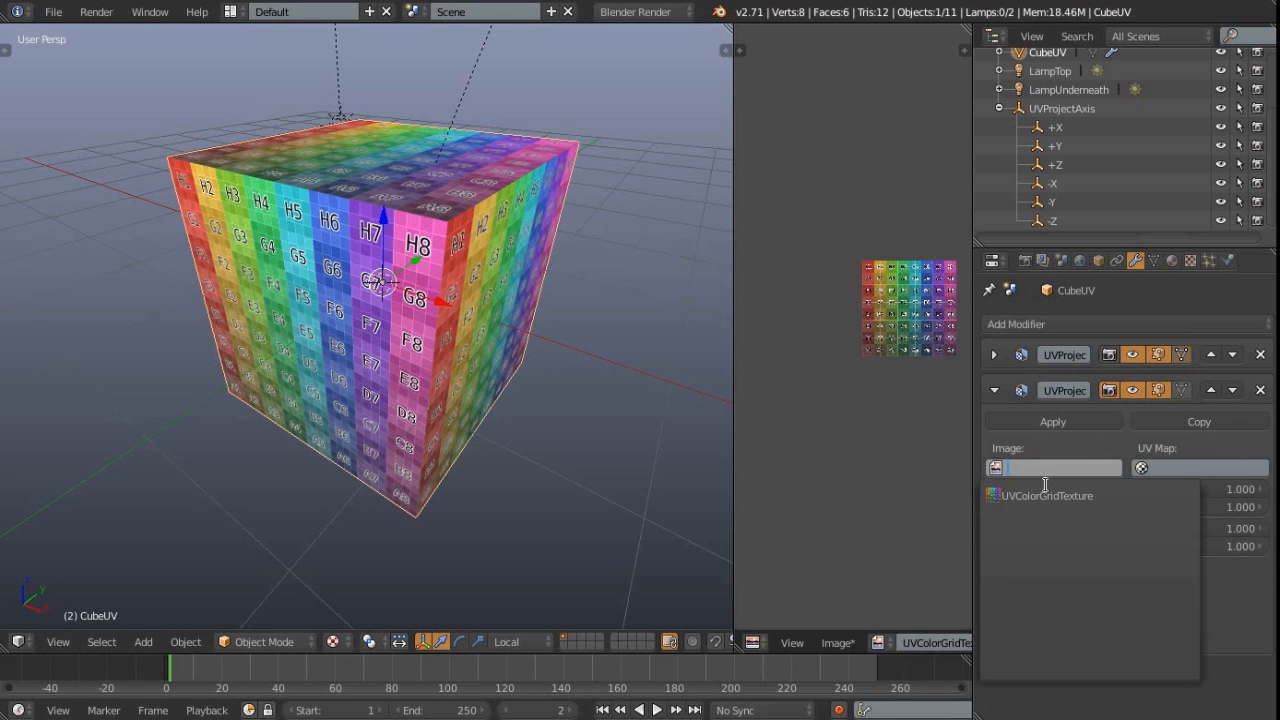
pyautogui.click(1191, 472)
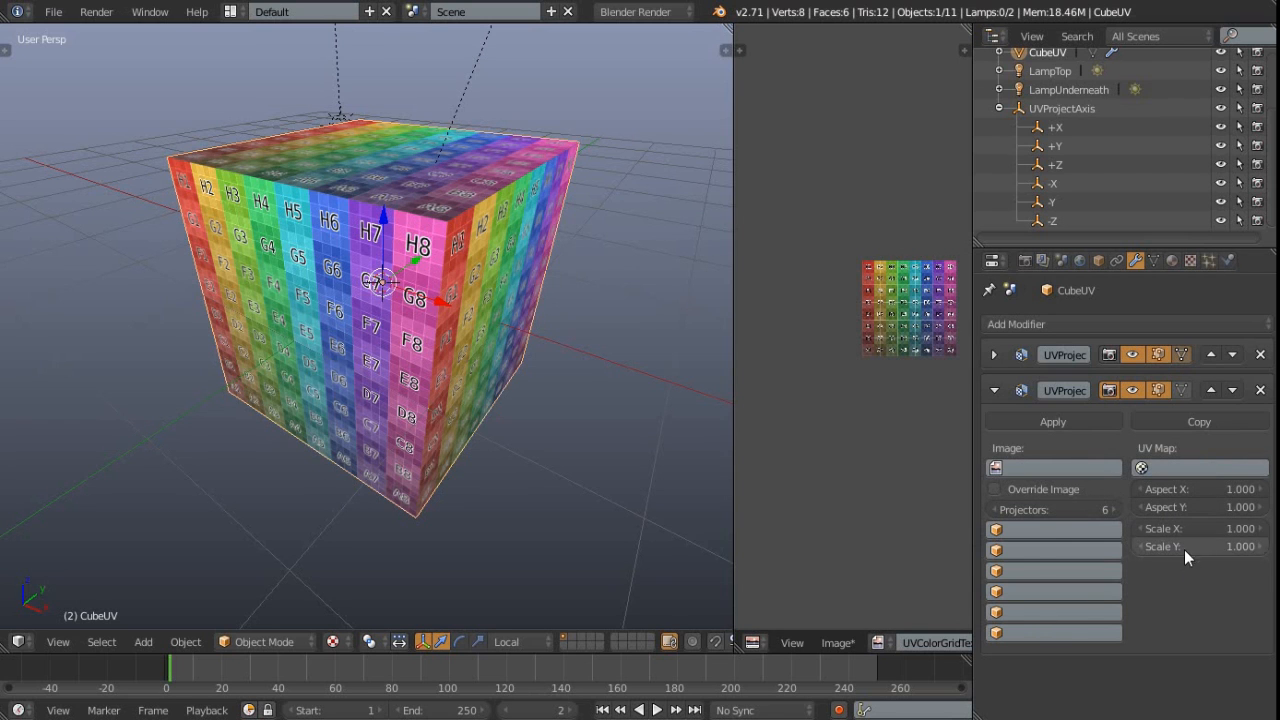
# Examine the UVProjectAxis empty and several of its child axis empties, and reselect CubeUV.
pyautogui.click(1055, 112)
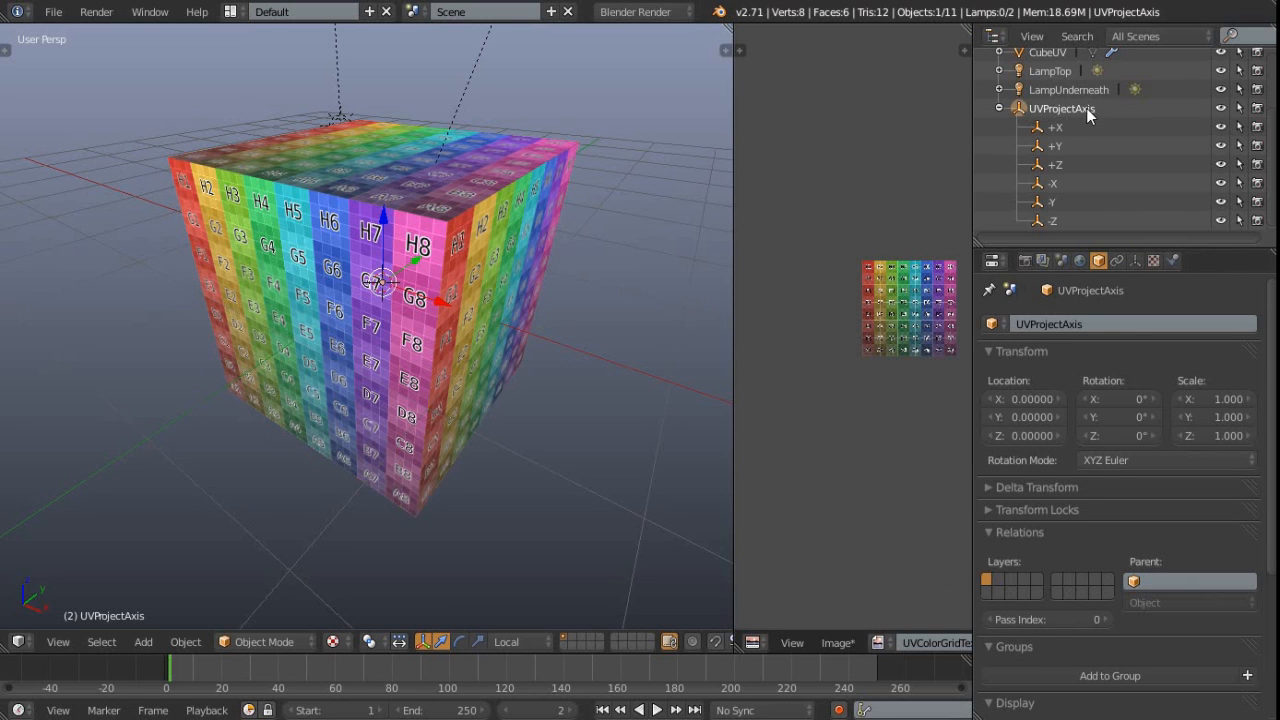
pyautogui.click(1054, 147)
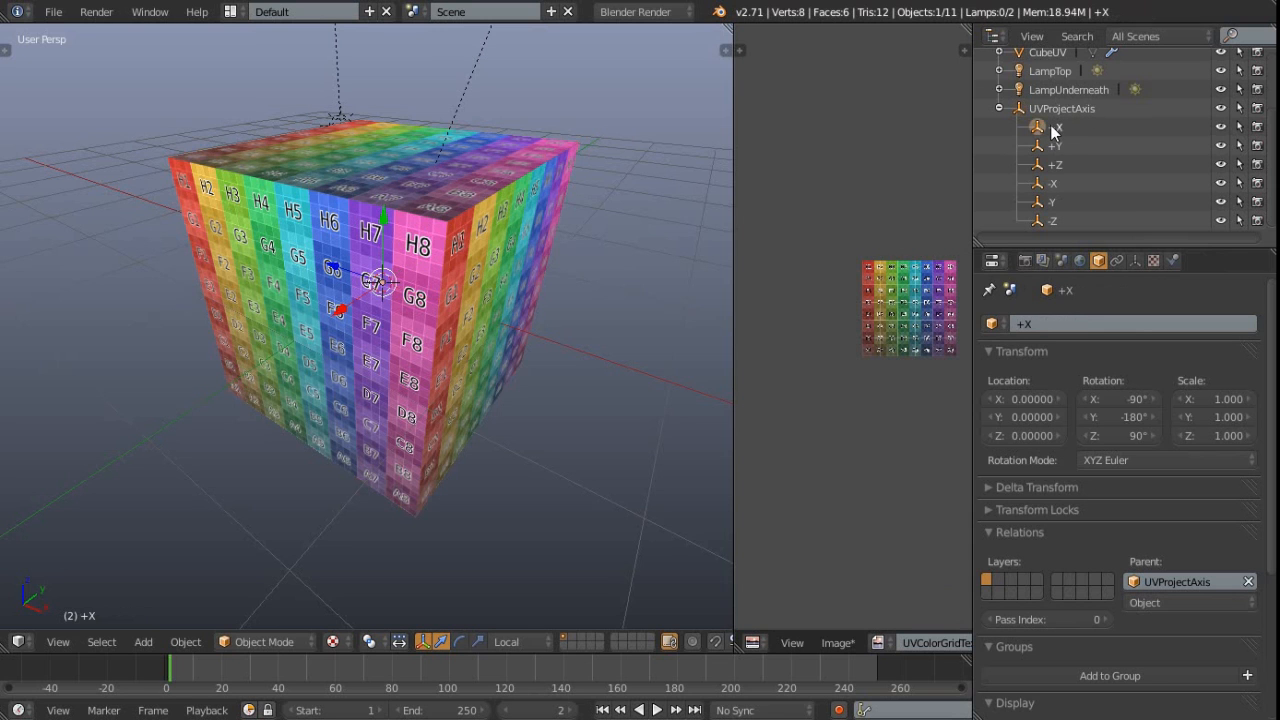
pyautogui.click(1055, 185)
pyautogui.click(1052, 166)
pyautogui.click(1051, 221)
pyautogui.click(1050, 110)
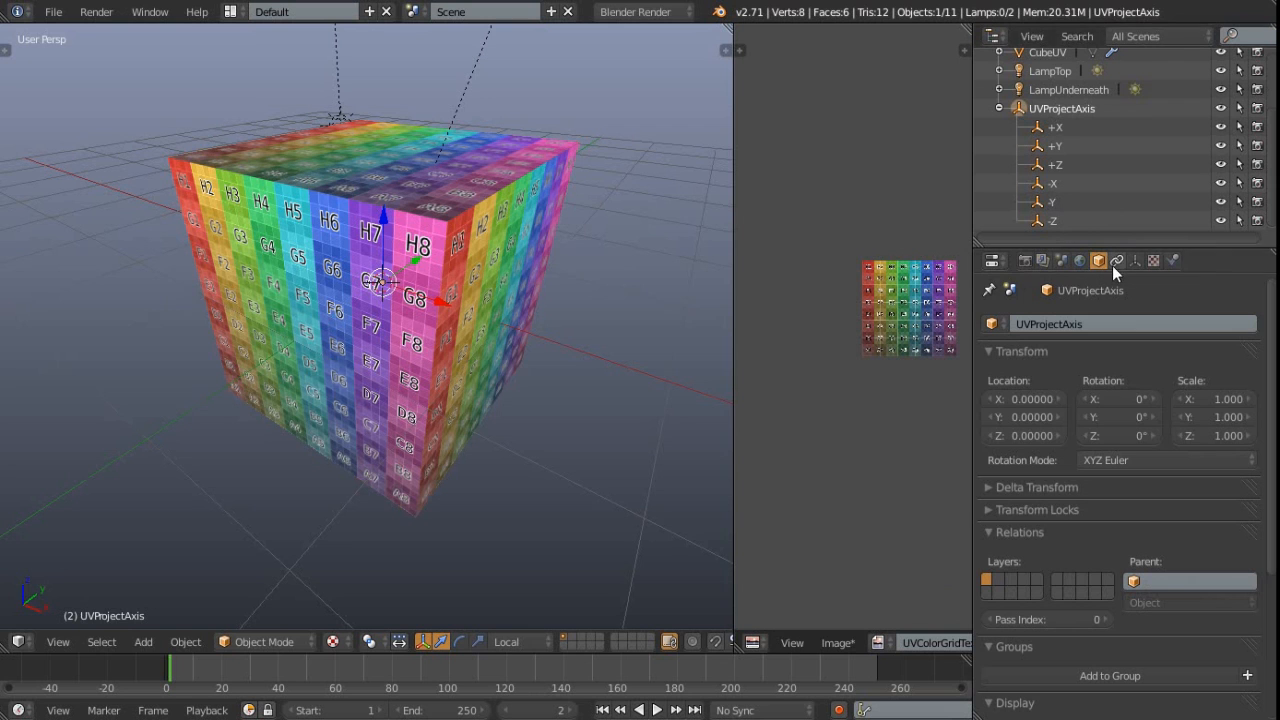
pyautogui.rightClick(460, 230)
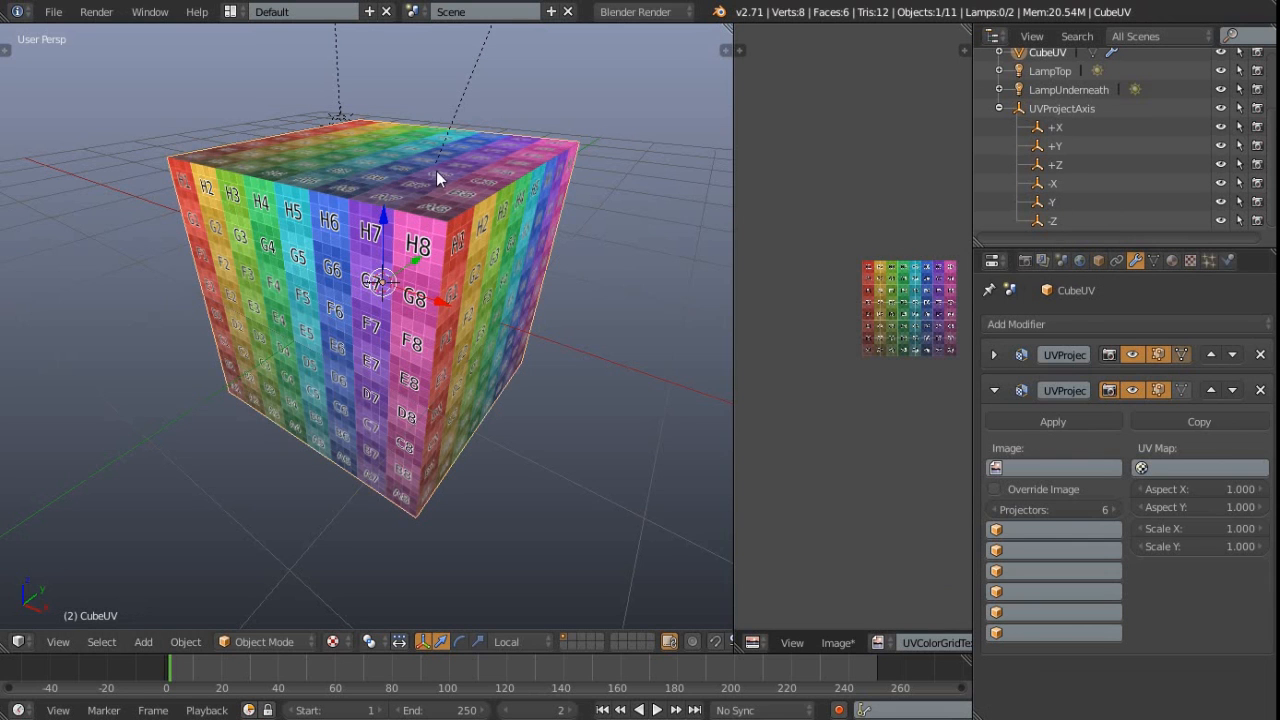
# Remove the second UV Project modifier from CubeUV and expand the settings of the original one.
pyautogui.click(1260, 390)
pyautogui.click(994, 354)
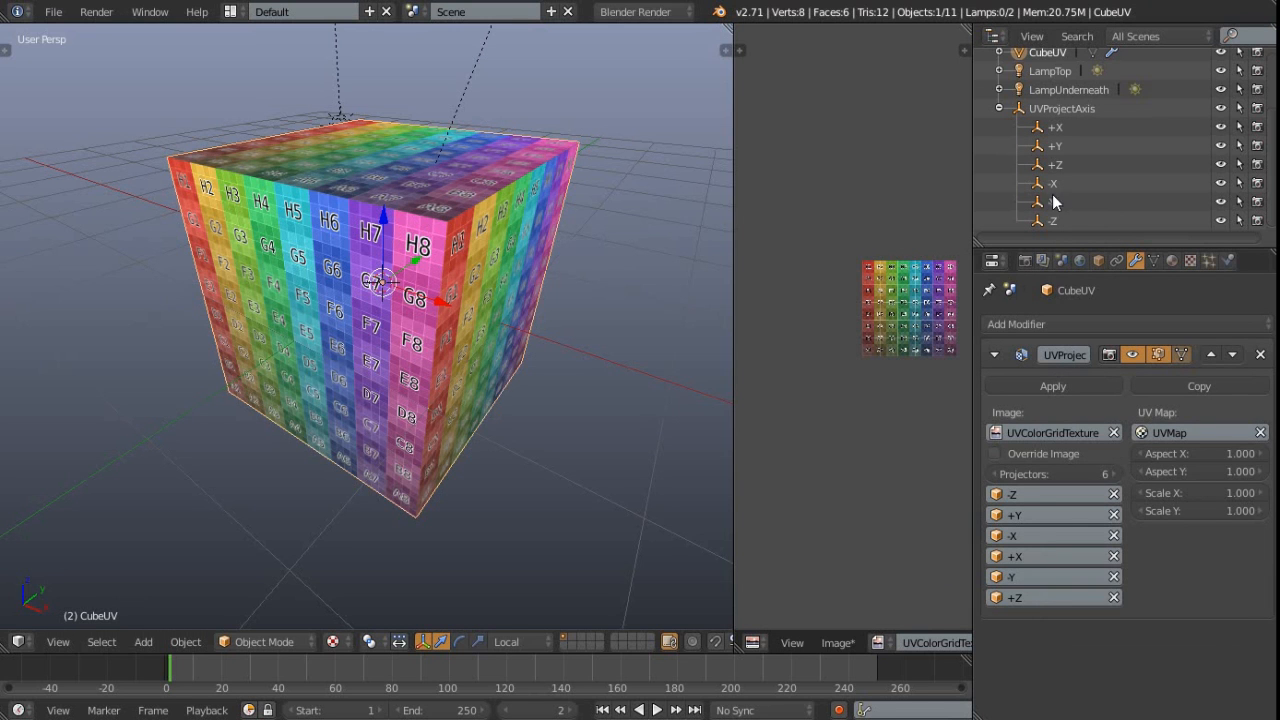
# Select the +X empty and examine its local axes inside the cube in wireframe and textured shading.
pyautogui.click(1055, 131)
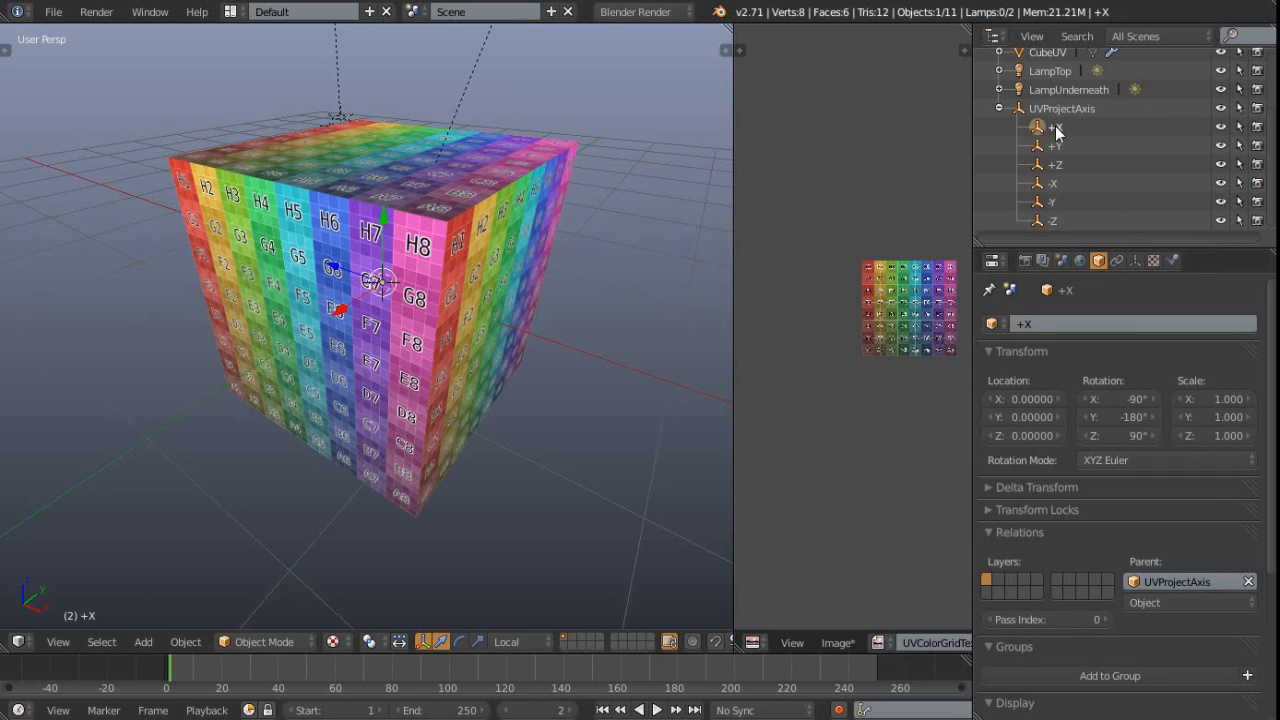
pyautogui.moveTo(363, 363)
pyautogui.mouseDown(button='middle')
pyautogui.moveTo(368, 348)
pyautogui.moveTo(355, 375)
pyautogui.mouseUp(button='middle')
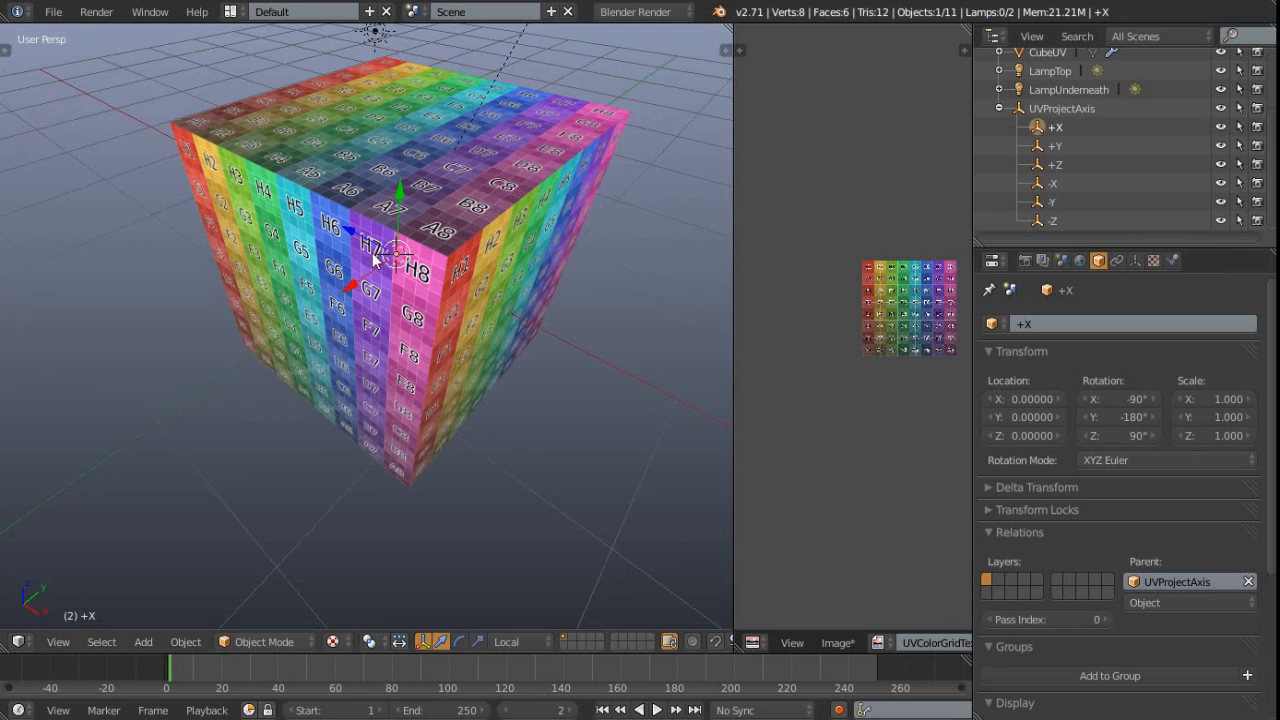
pyautogui.press('z')
pyautogui.scroll(5, 405, 272)
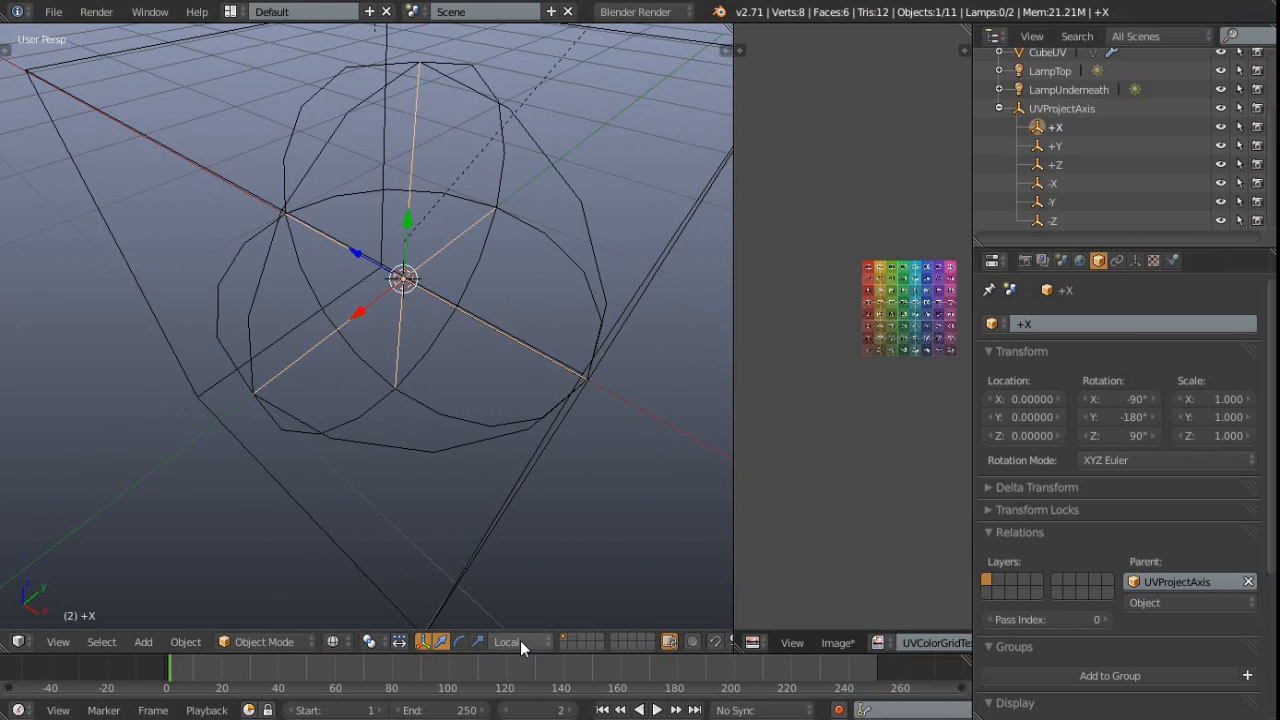
pyautogui.scroll(-5, 387, 395)
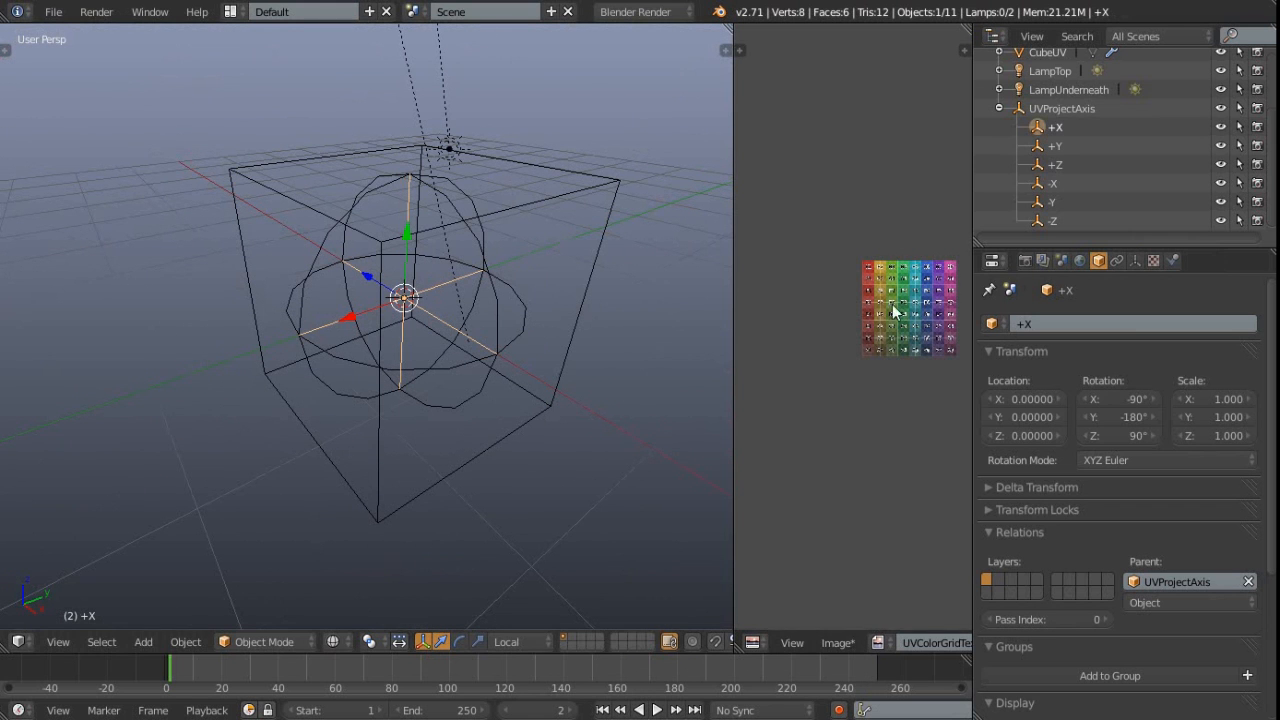
pyautogui.hotkey('alt', 'z')
pyautogui.moveTo(370, 333); pyautogui.dragTo(376, 393, button='middle')
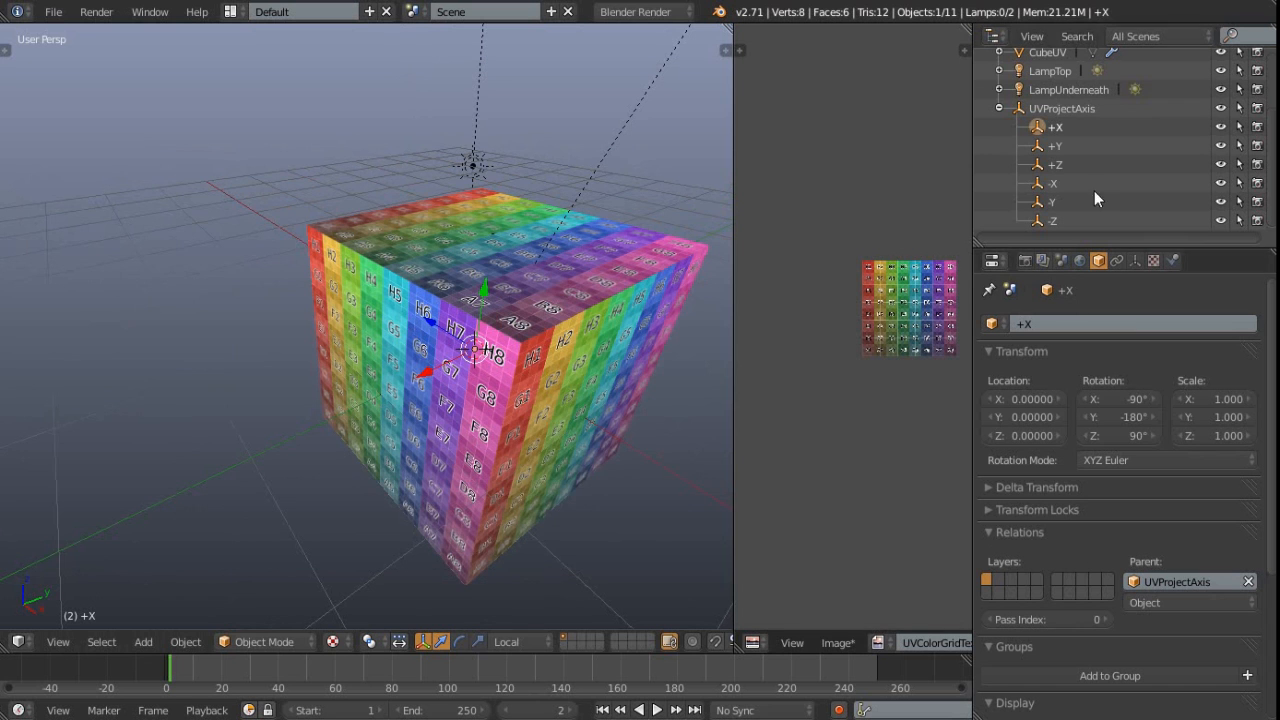
pyautogui.moveTo(333, 365); pyautogui.dragTo(506, 279, button='middle')
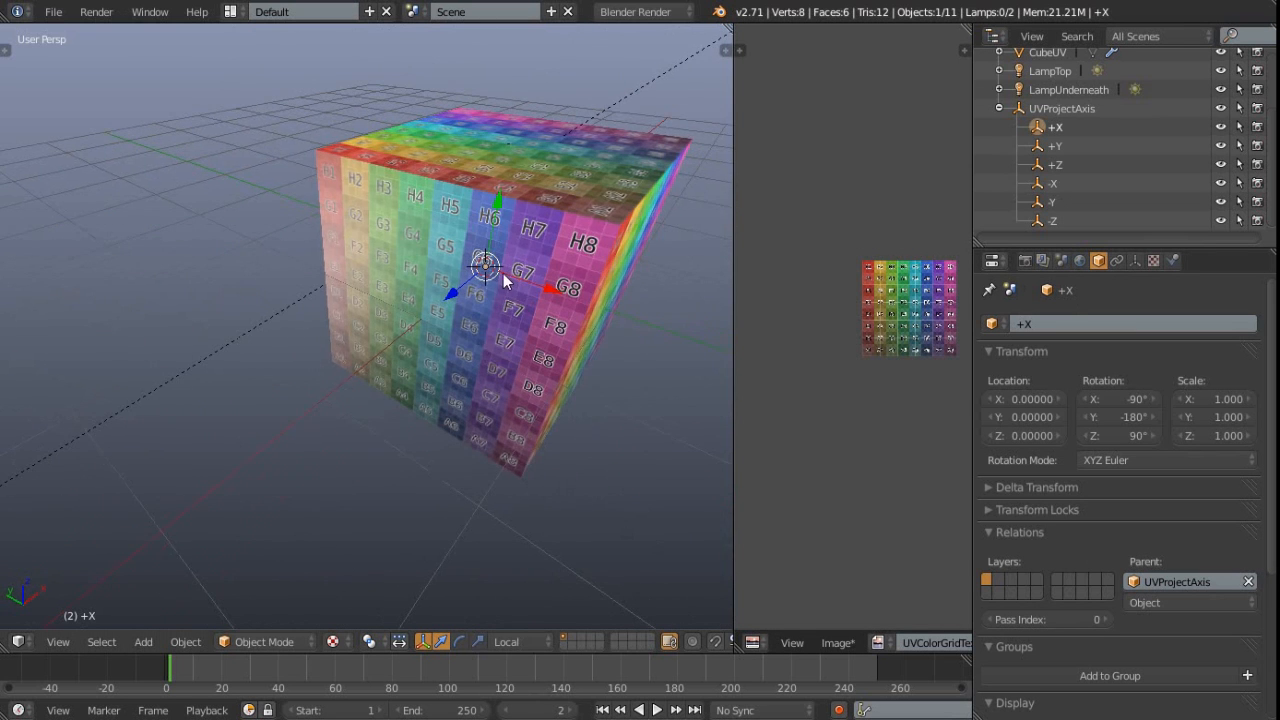
# Try moving the +X empty to shift the grid texture projected on its cube face.
pyautogui.press('g')
pyautogui.press('x')
pyautogui.press('x')
pyautogui.press('Escape')
pyautogui.press('g')
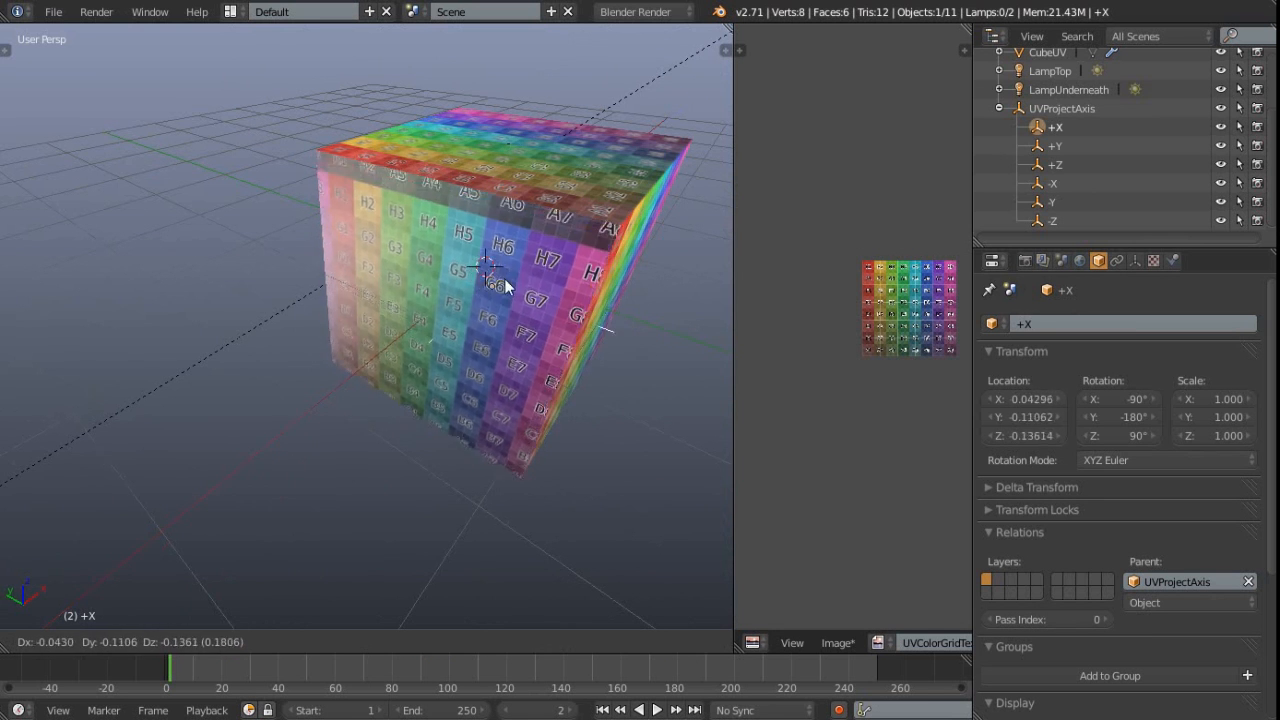
pyautogui.press('Escape')
# Rotate the +X empty by about half a turn around its local Z axis, and undo the rotation.
pyautogui.moveTo(557, 413); pyautogui.dragTo(147, 444, button='middle')
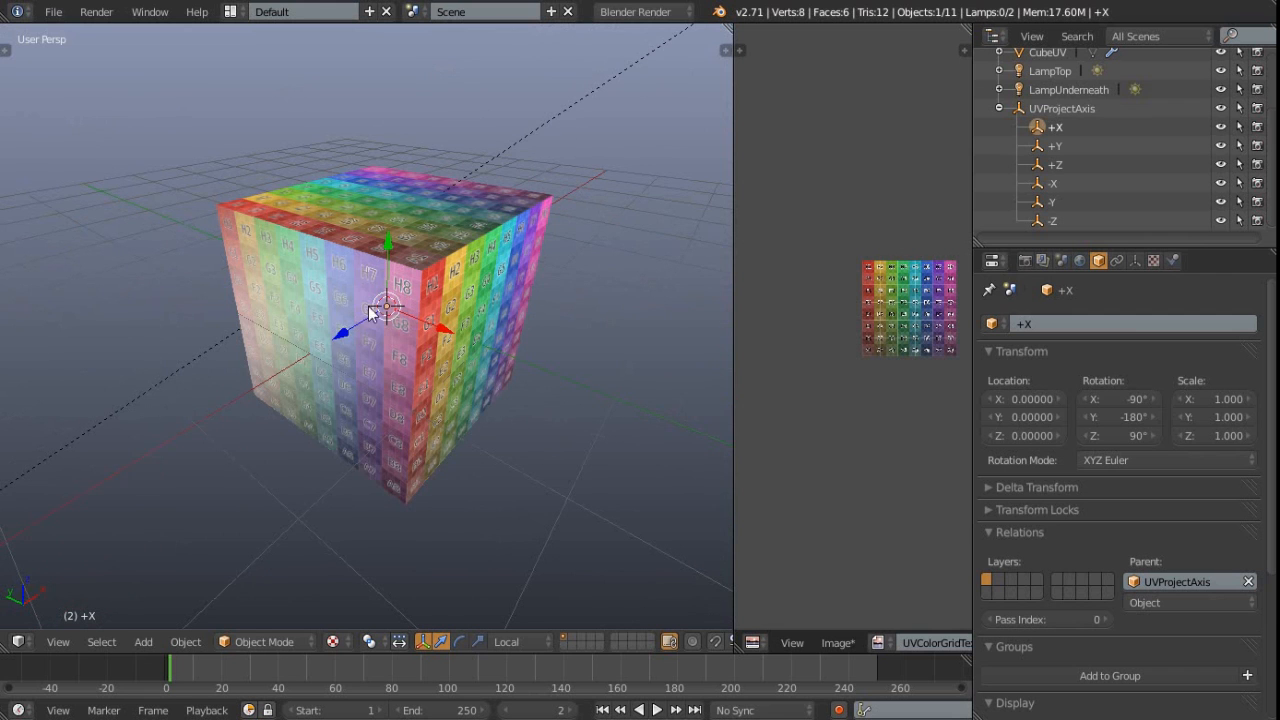
pyautogui.moveTo(273, 398); pyautogui.dragTo(96, 555, button='middle')
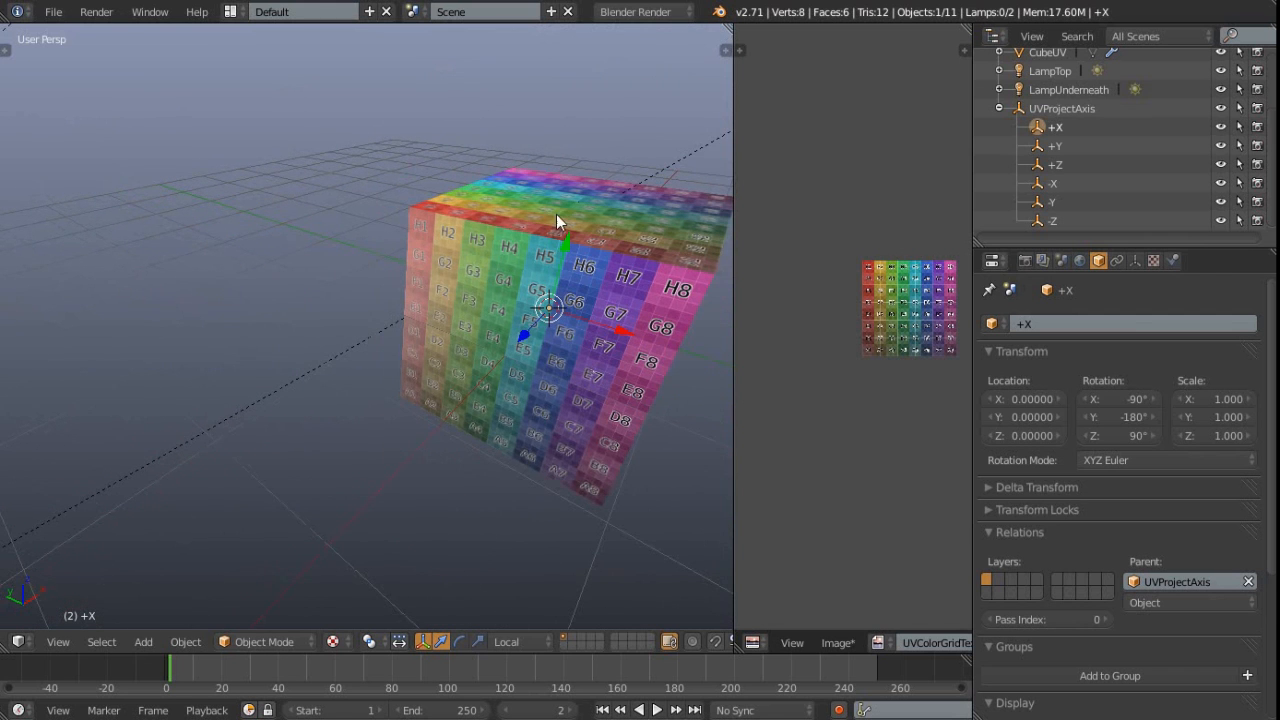
pyautogui.moveTo(543, 286); pyautogui.dragTo(118, 578, button='middle')
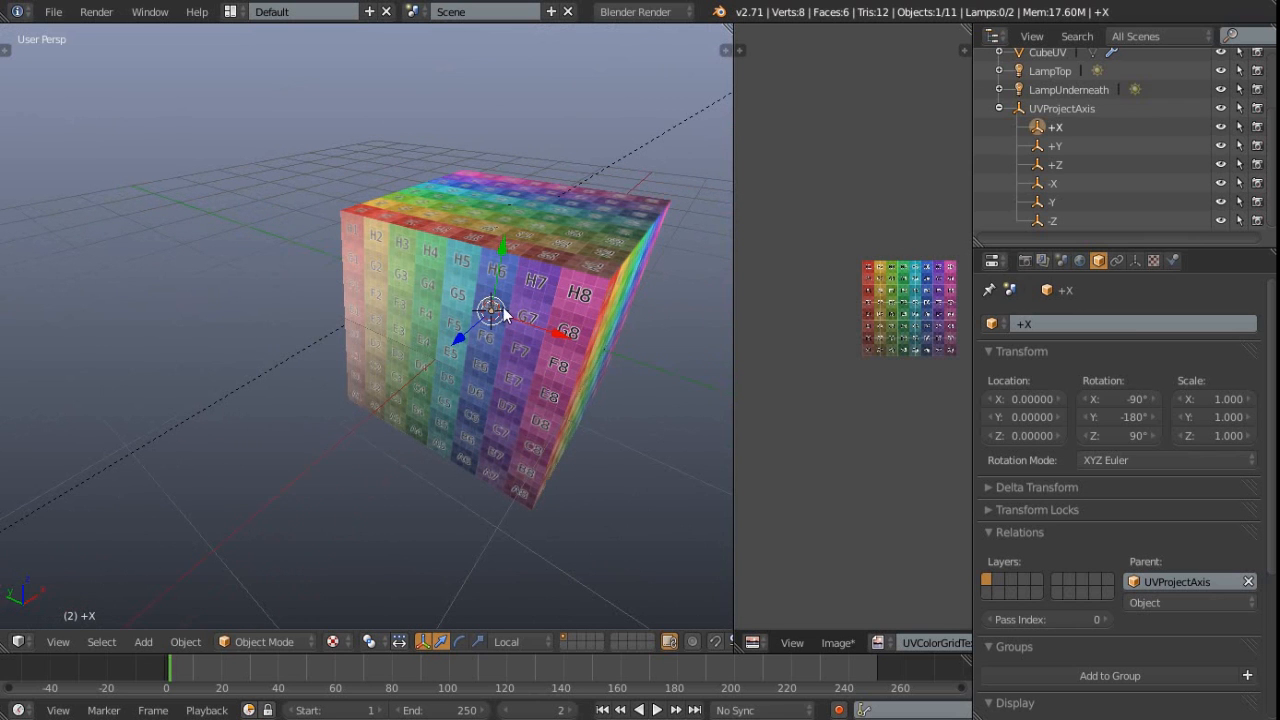
pyautogui.moveTo(421, 398); pyautogui.dragTo(459, 326, button='middle')
pyautogui.press('r')
pyautogui.press('z')
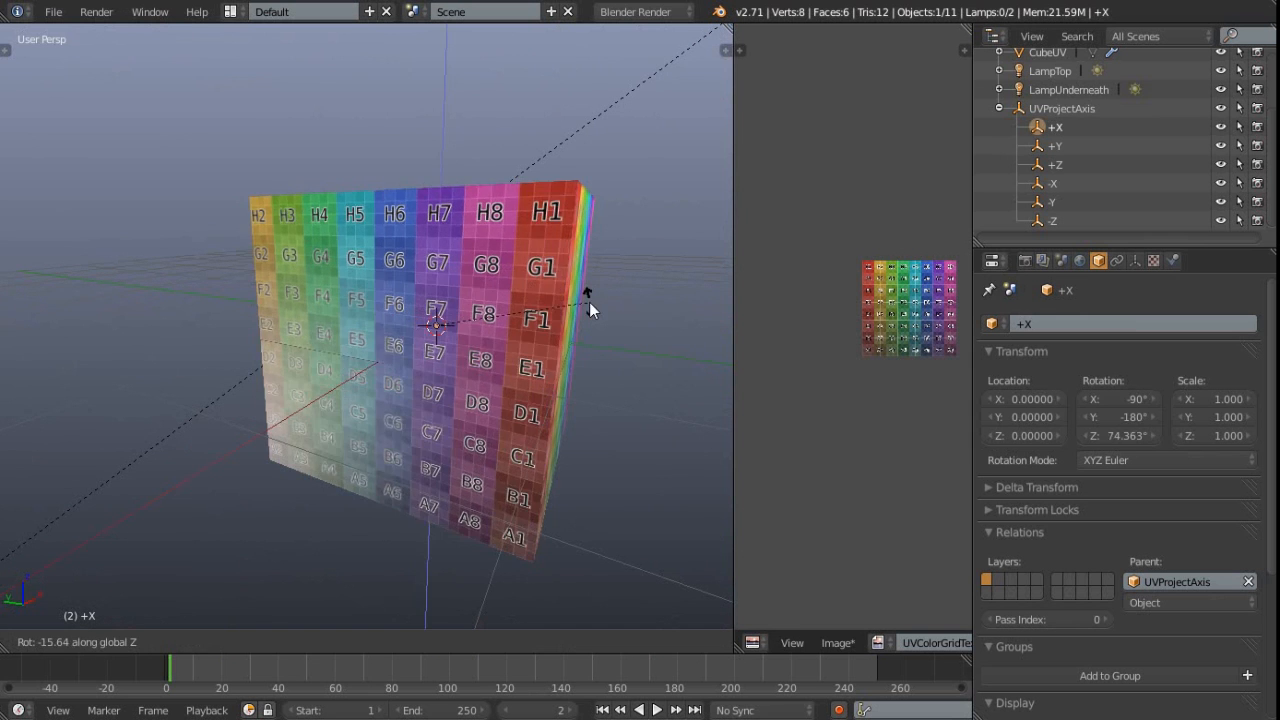
pyautogui.press('z')
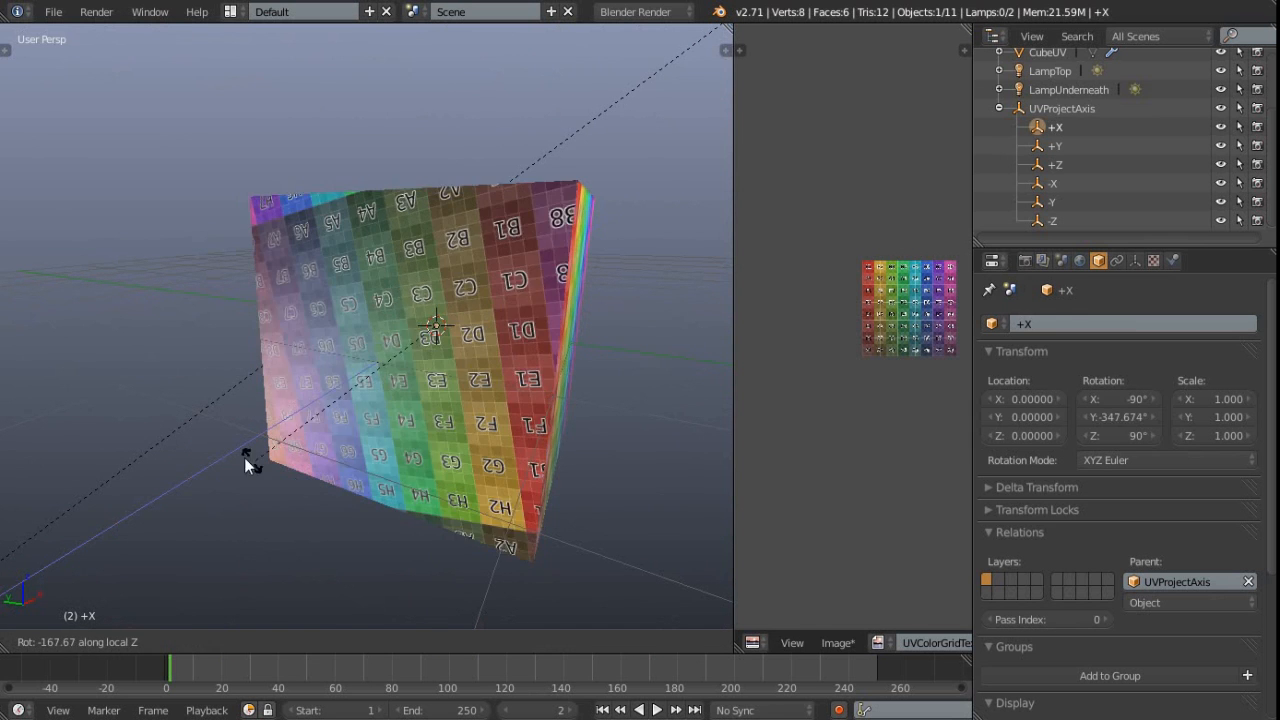
pyautogui.click(195, 421)
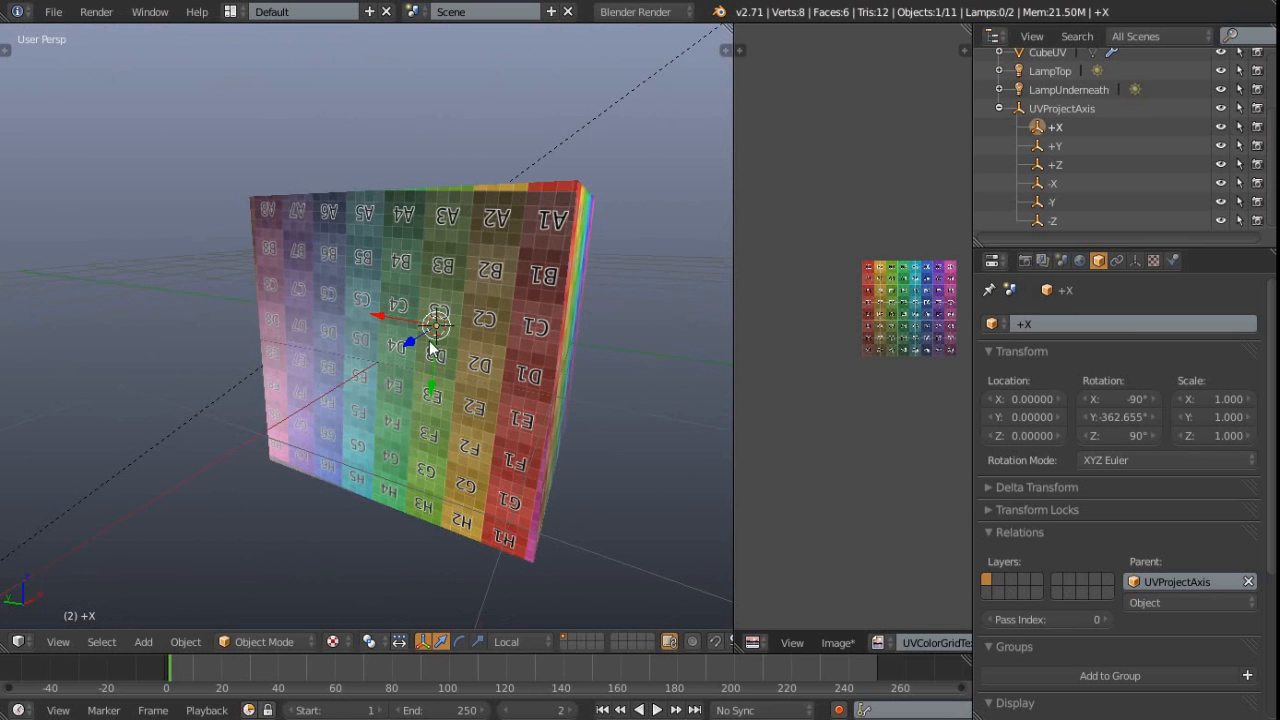
pyautogui.hotkey('ctrl', 'z')
pyautogui.moveTo(448, 300); pyautogui.dragTo(467, 362, button='middle')
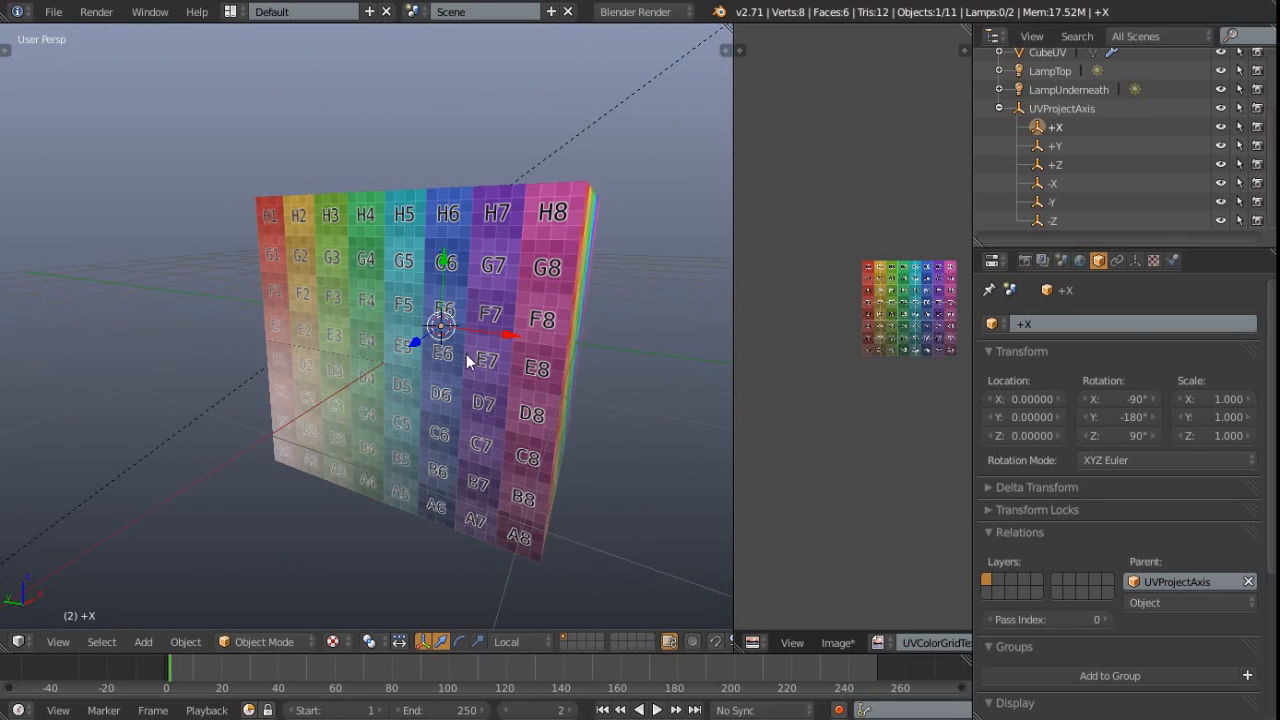
# Select the +Y empty and examine how its local axes line up with the cube's faces.
pyautogui.click(1052, 148)
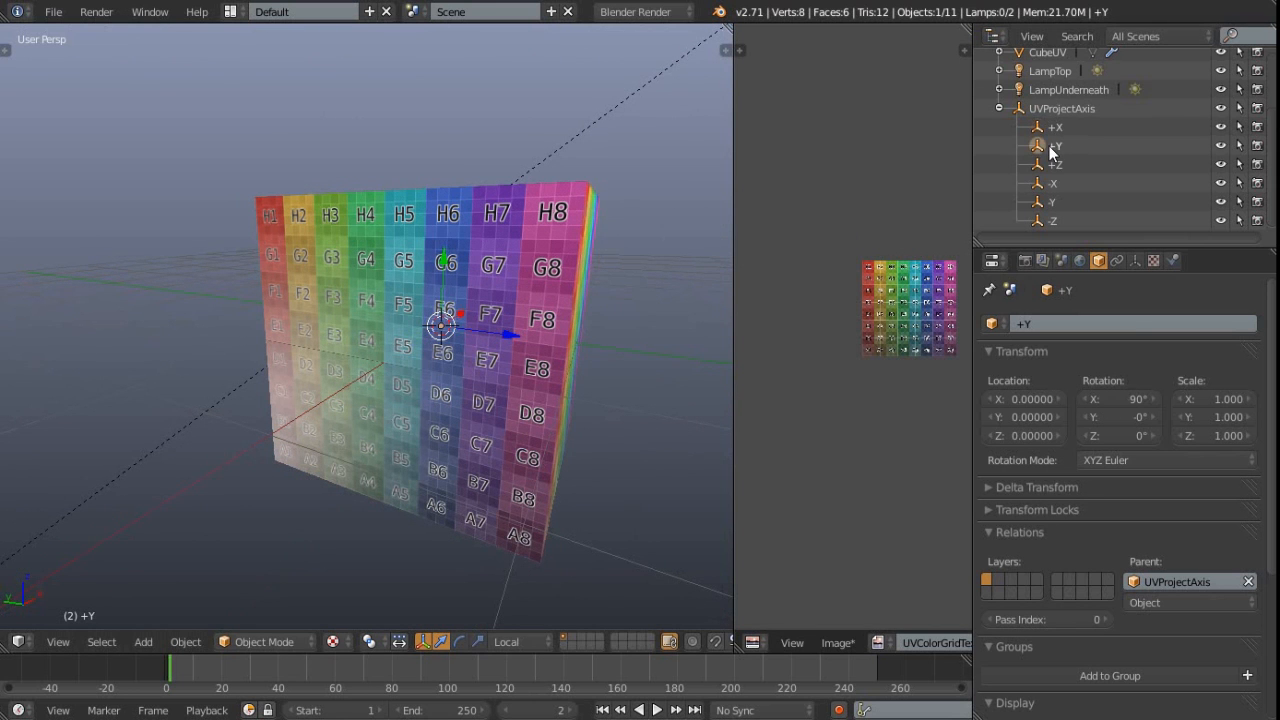
pyautogui.moveTo(455, 355); pyautogui.dragTo(288, 375, button='middle')
pyautogui.moveTo(374, 240); pyautogui.dragTo(385, 275, button='middle')
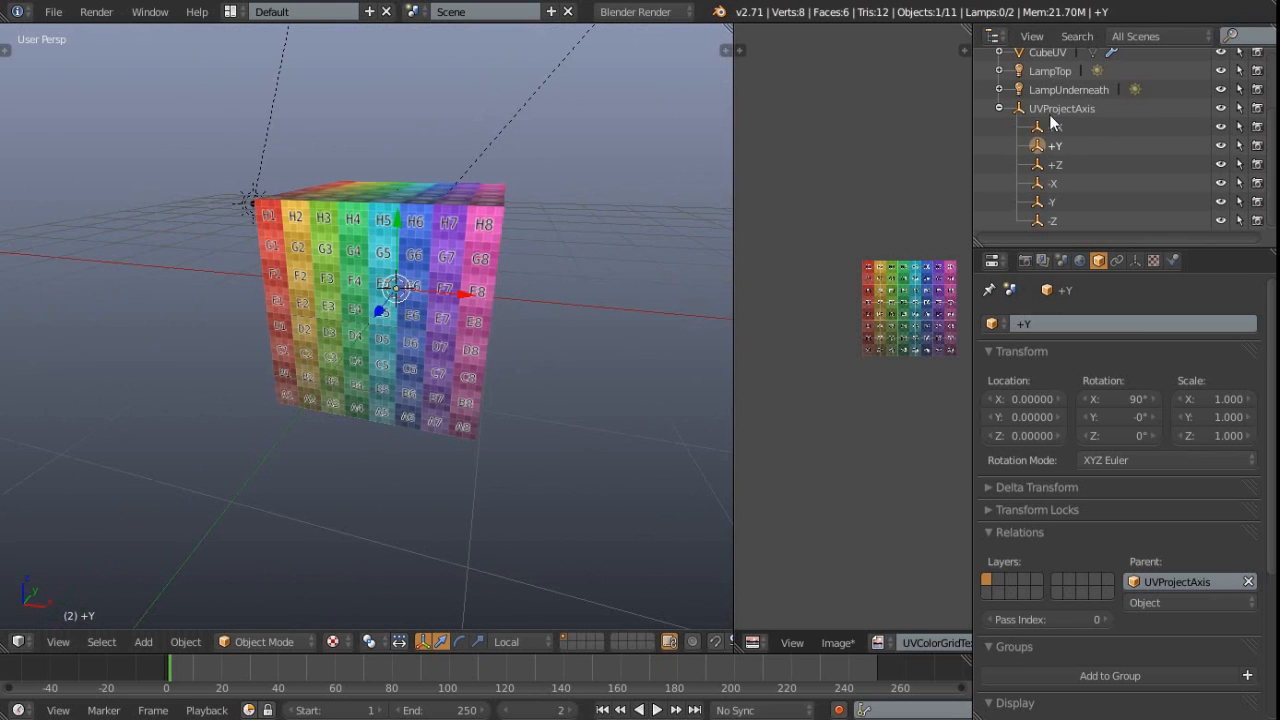
pyautogui.moveTo(490, 329); pyautogui.dragTo(291, 311, button='middle')
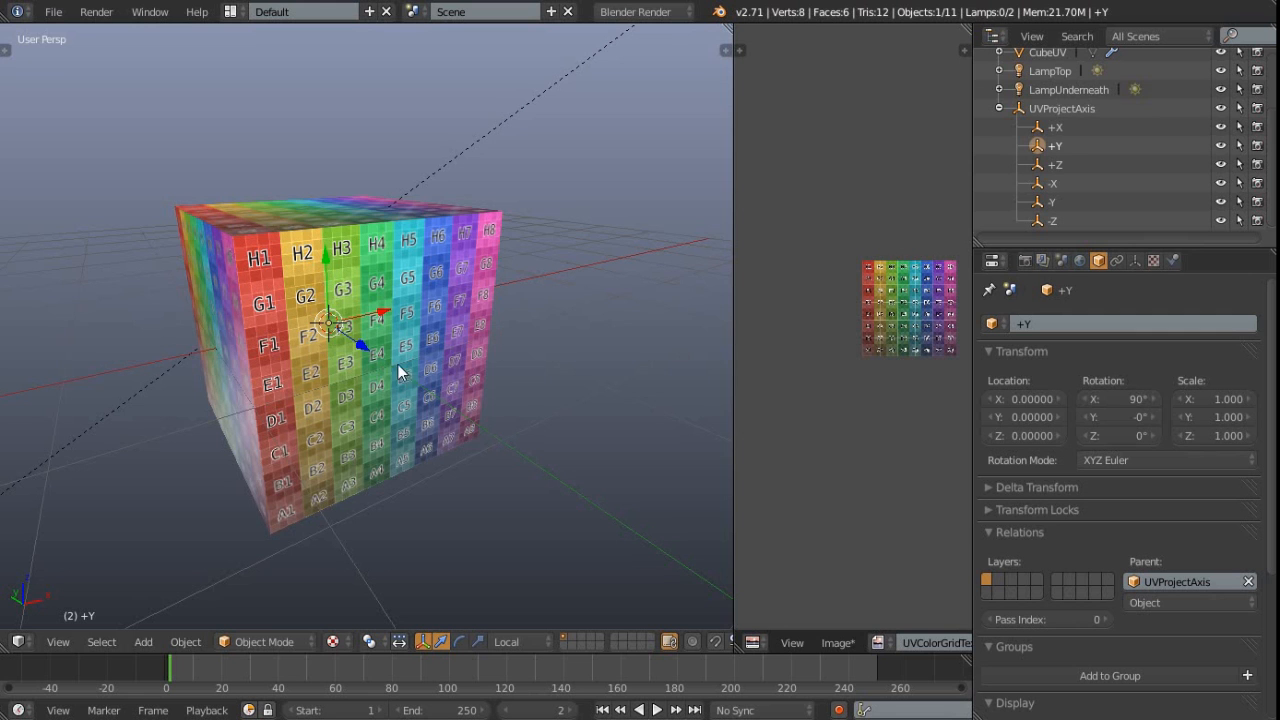
pyautogui.moveTo(403, 375); pyautogui.dragTo(469, 526, button='middle')
pyautogui.scroll(-2, 433, 416)
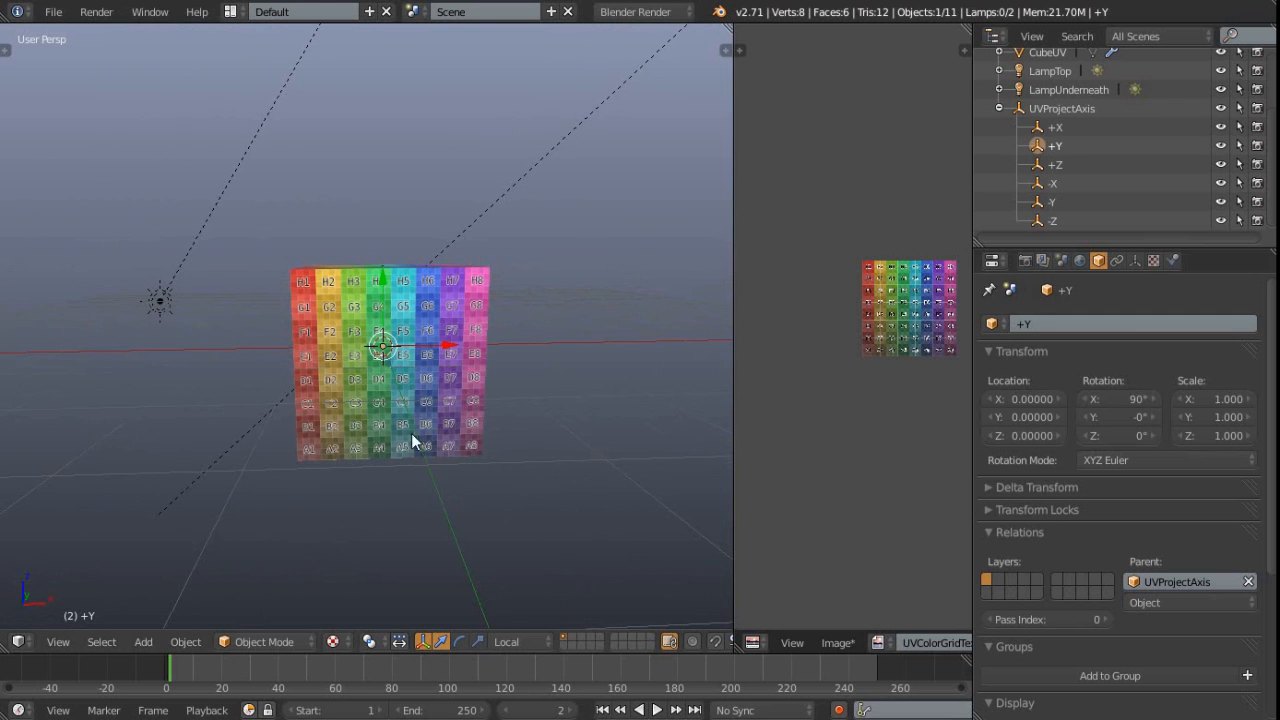
pyautogui.moveTo(424, 400); pyautogui.dragTo(346, 357, button='middle')
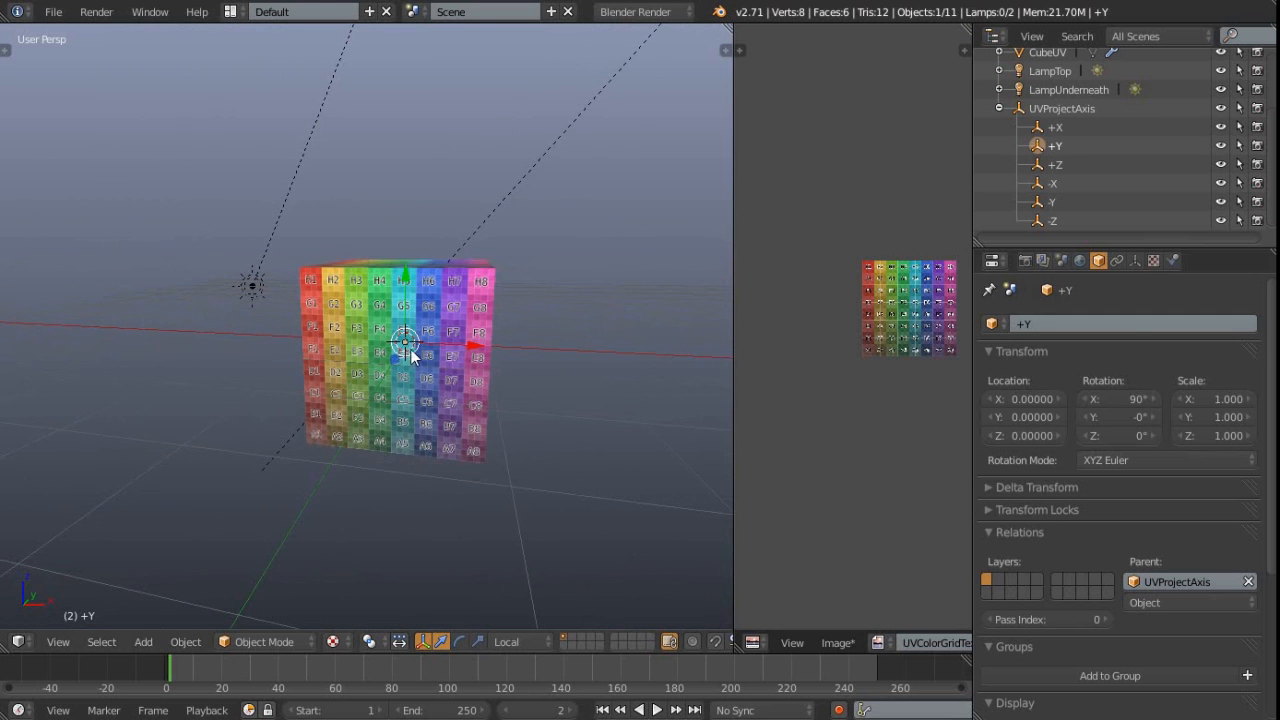
# Try moving the +Y empty to shift its projected texture, and clear its location back to the origin.
pyautogui.press('g')
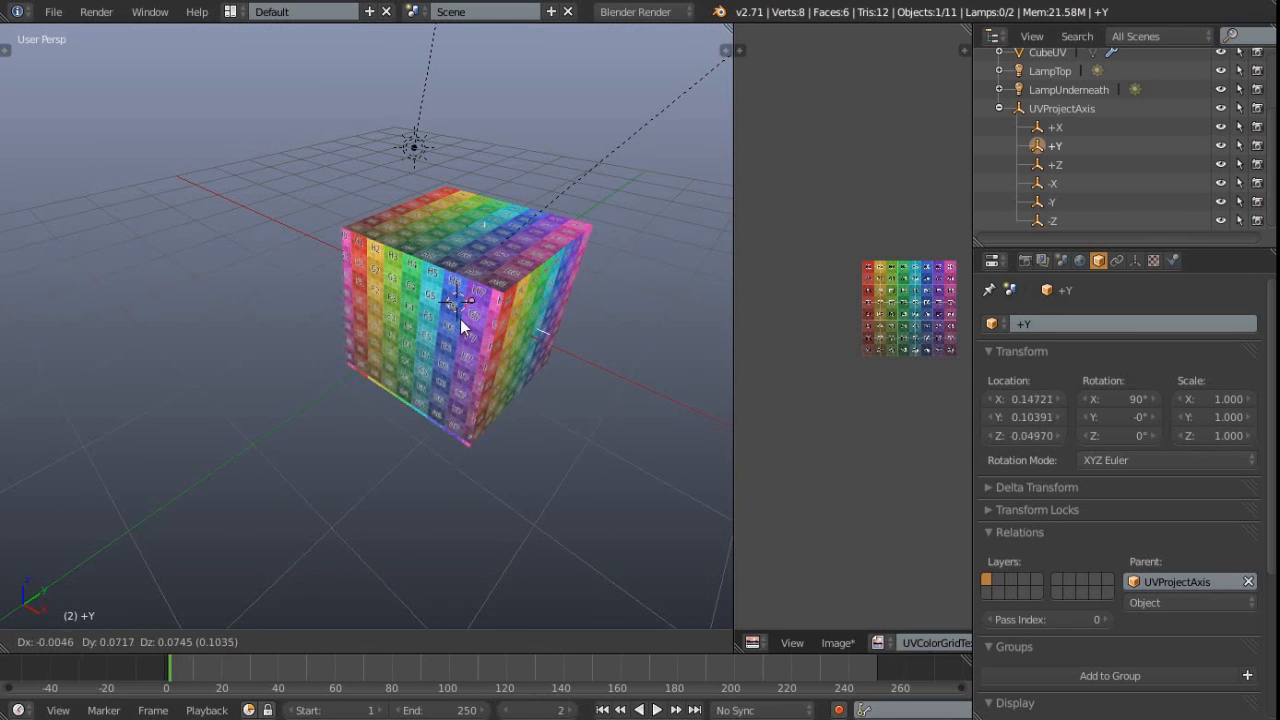
pyautogui.rightClick(485, 227)
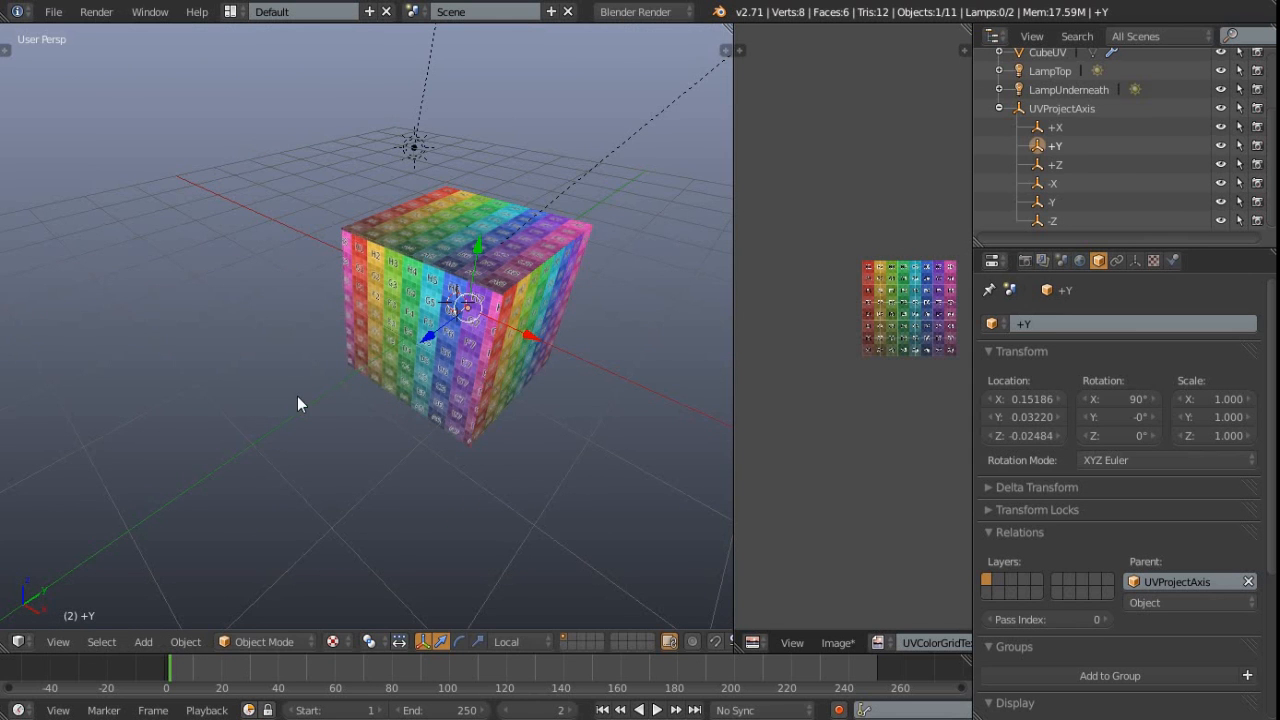
pyautogui.moveTo(341, 414); pyautogui.dragTo(347, 406, button='middle')
pyautogui.hotkey('alt', 'g')
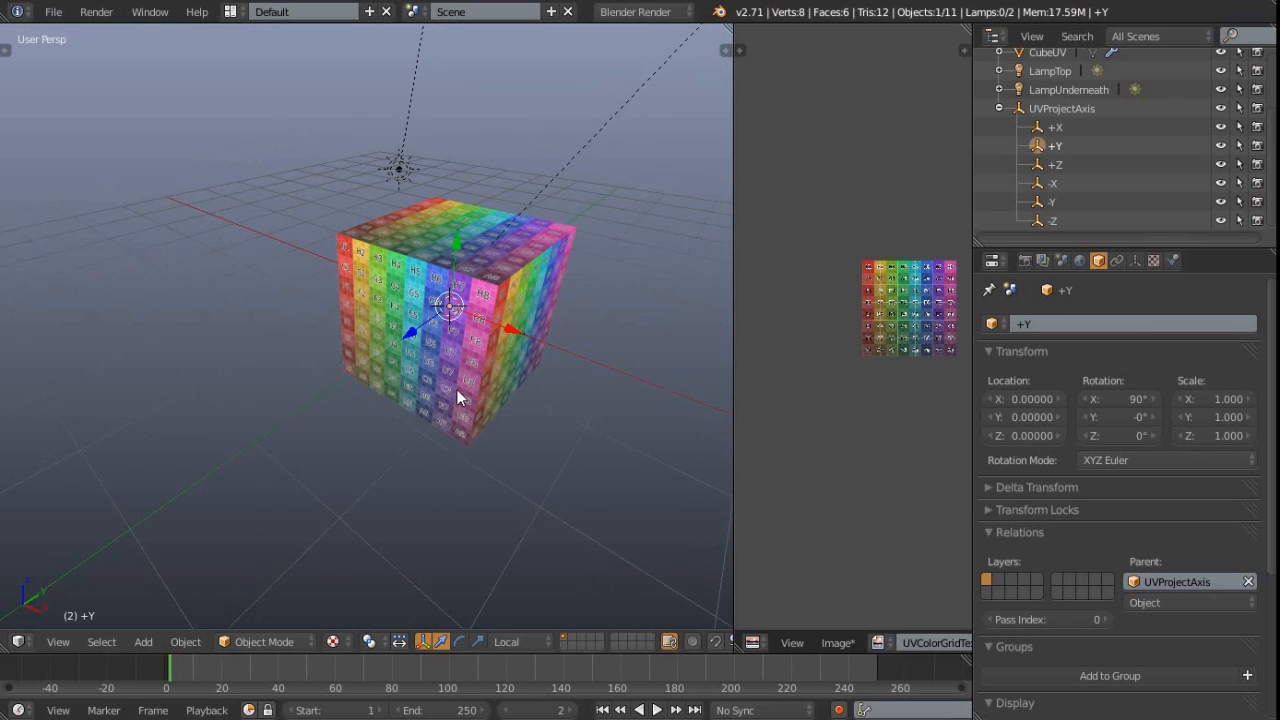
pyautogui.moveTo(441, 400); pyautogui.dragTo(417, 410, button='middle')
# Select the UVProjectAxis parent empty and collapse its list of child empties.
pyautogui.click(1060, 108)
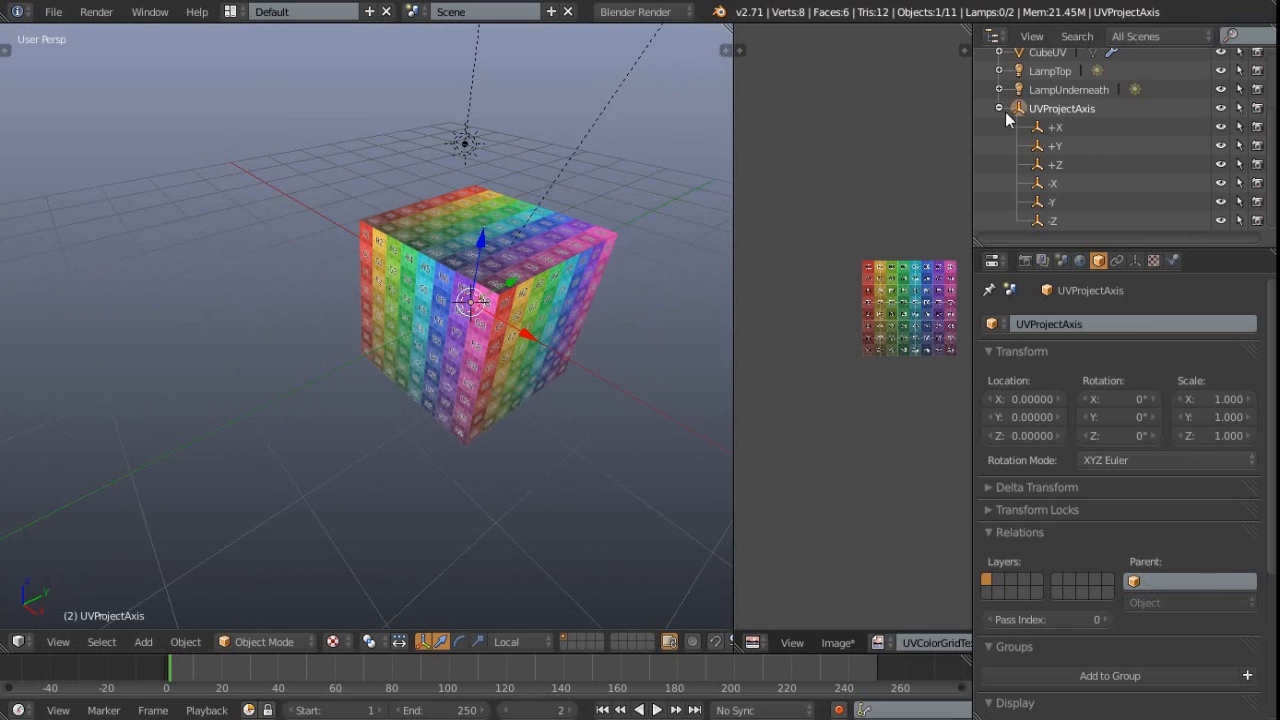
pyautogui.click(999, 108)
pyautogui.moveTo(560, 350); pyautogui.dragTo(478, 321, button='middle')
# Select CubeUV and extrude two of its faces in Edit Mode to test the projected texture.
pyautogui.rightClick(458, 302)
pyautogui.hotkey('ctrl', 'Tab')
pyautogui.hotkey('ctrl', 'Tab')
pyautogui.press('Tab')
pyautogui.hotkey('ctrl', 'Tab')
pyautogui.click(458, 302)
pyautogui.rightClick(473, 350)
pyautogui.moveTo(518, 416); pyautogui.dragTo(604, 398, button='middle')
pyautogui.press('e')
pyautogui.click(640, 436)
pyautogui.rightClick(519, 346)
pyautogui.press('e')
pyautogui.click(569, 250)
# Select another part of the extruded mesh in a different selection mode and move it along the Z axis.
pyautogui.moveTo(557, 323); pyautogui.dragTo(311, 277, button='middle')
pyautogui.hotkey('ctrl', 'Tab')
pyautogui.click(274, 255)
pyautogui.rightClick(304, 273)
pyautogui.press('g')
pyautogui.press('z')
pyautogui.click(404, 238)
pyautogui.moveTo(460, 241); pyautogui.dragTo(414, 402, button='middle')
# Undo the extrusions and the vertical move to restore CubeUV to a plain cube in Object Mode.
pyautogui.hotkey('ctrl', 'z')
pyautogui.hotkey('ctrl', 'z')
pyautogui.hotkey('ctrl', 'z')
pyautogui.hotkey('ctrl', 'z')
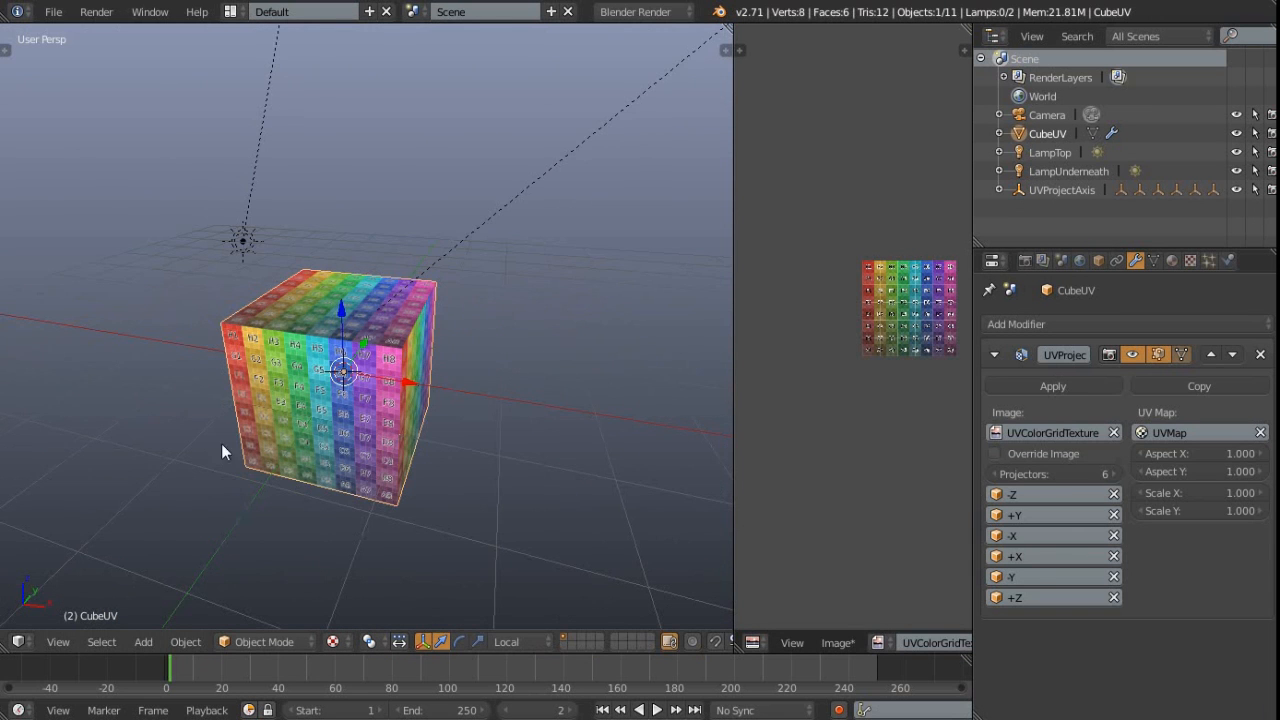
# Try scaling the UVProjectAxis empty uniformly to enlarge the texture projected on all faces.
pyautogui.scroll(3, 310, 453)
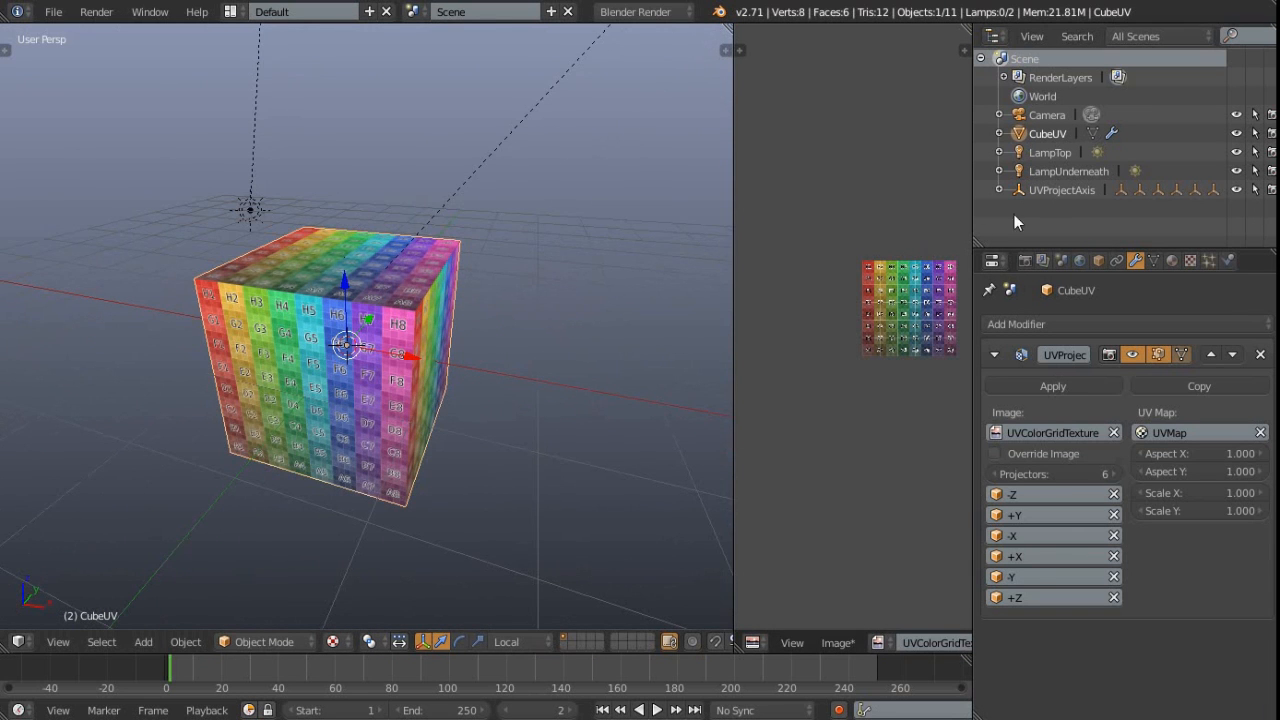
pyautogui.click(1061, 189)
pyautogui.press('s')
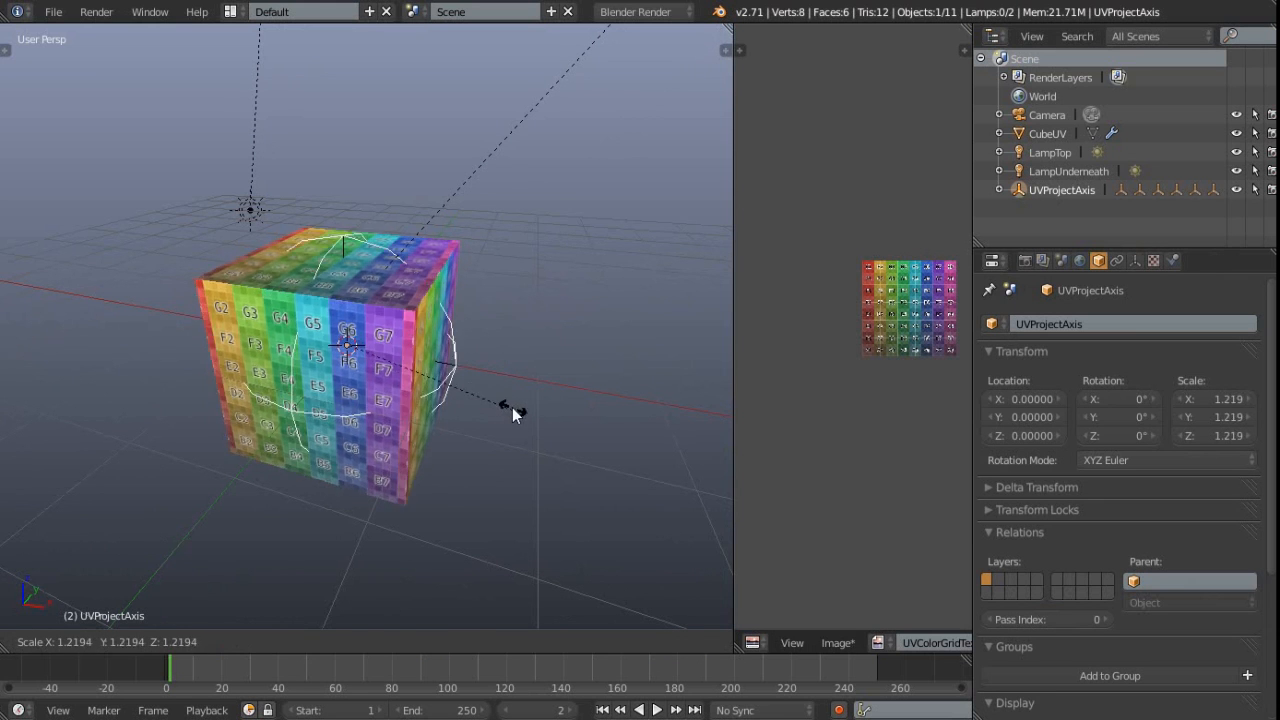
pyautogui.rightClick(534, 420)
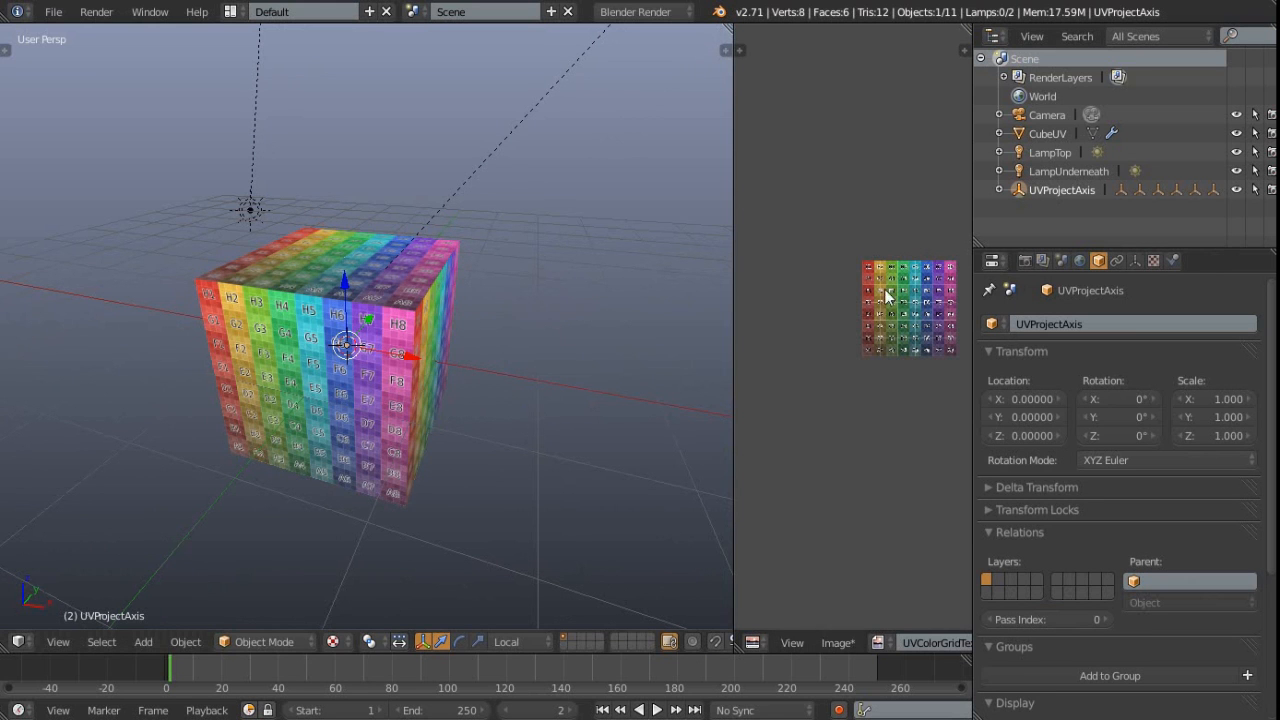
# Expand the child empties of UVProjectAxis, select +X and try scaling it along the global X axis.
pyautogui.click(1000, 189)
pyautogui.scroll(-3, 1071, 190)
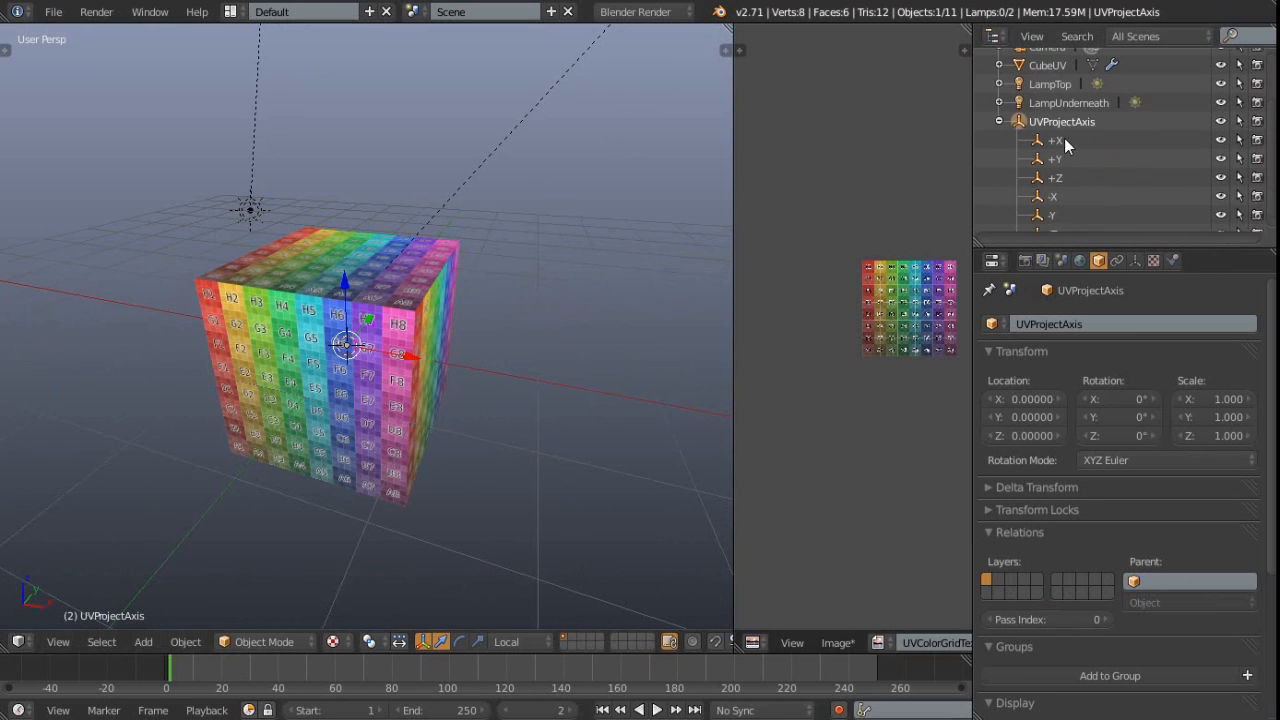
pyautogui.click(1060, 140)
pyautogui.press('r')
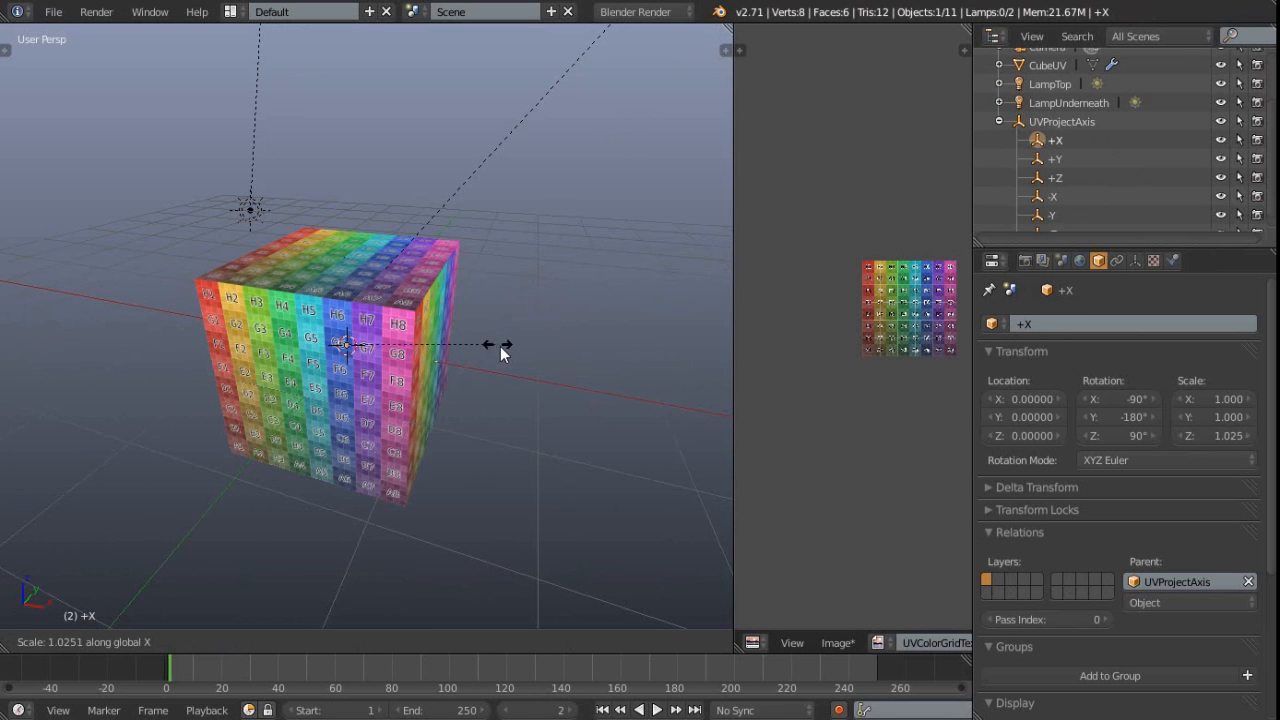
pyautogui.rightClick(585, 389)
pyautogui.moveTo(260, 398); pyautogui.dragTo(377, 337, button='middle')
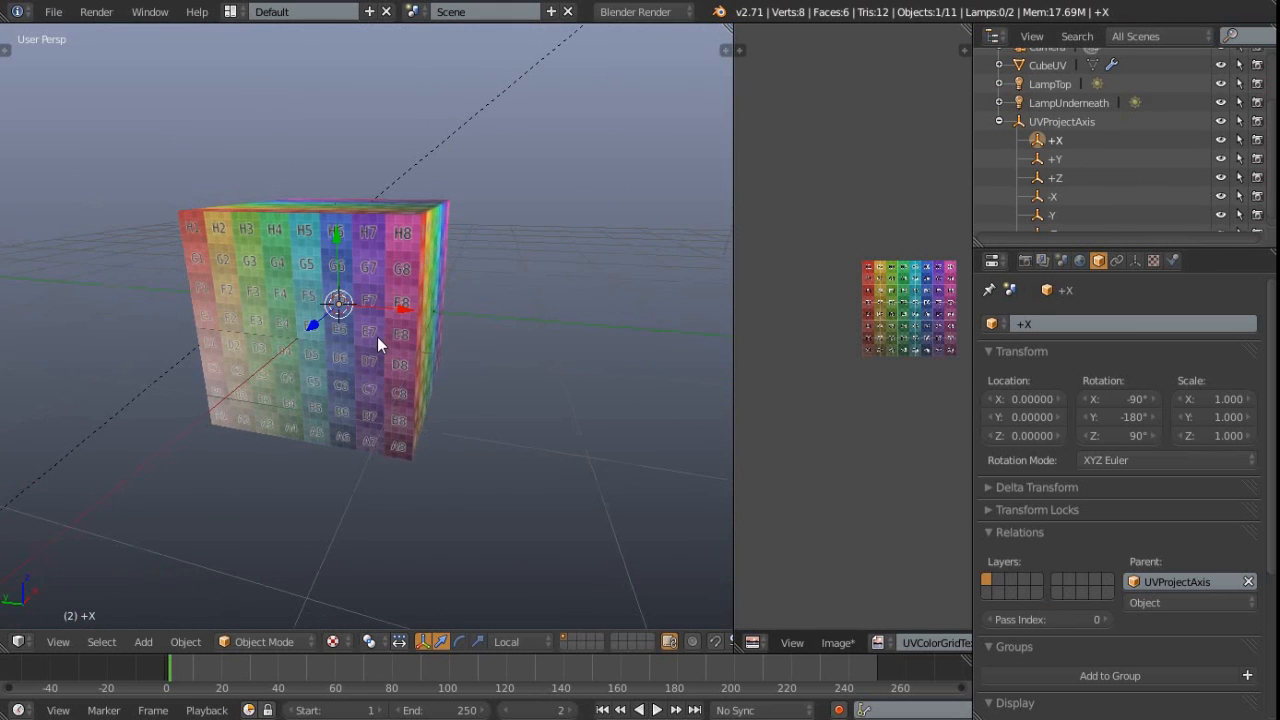
# Try scaling the +X empty along global X and Y, and scale it to about 2.05 along global Z.
pyautogui.press('s')
pyautogui.press('x')
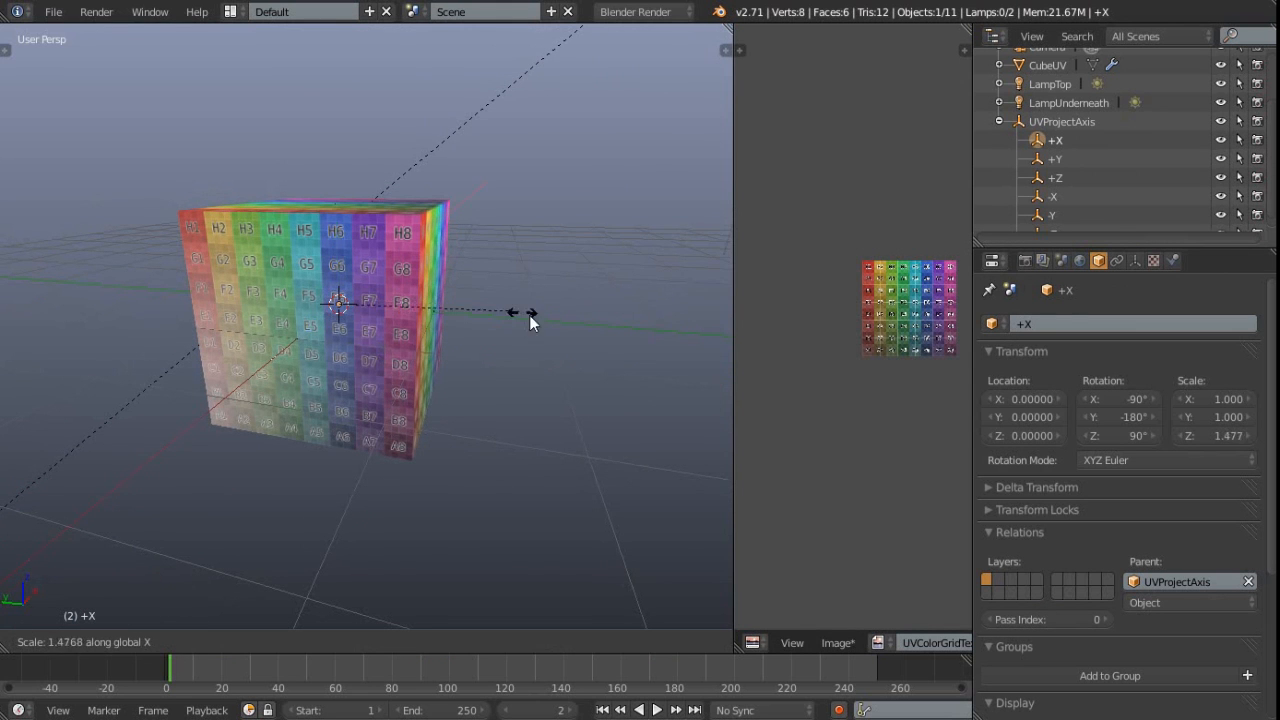
pyautogui.press('y')
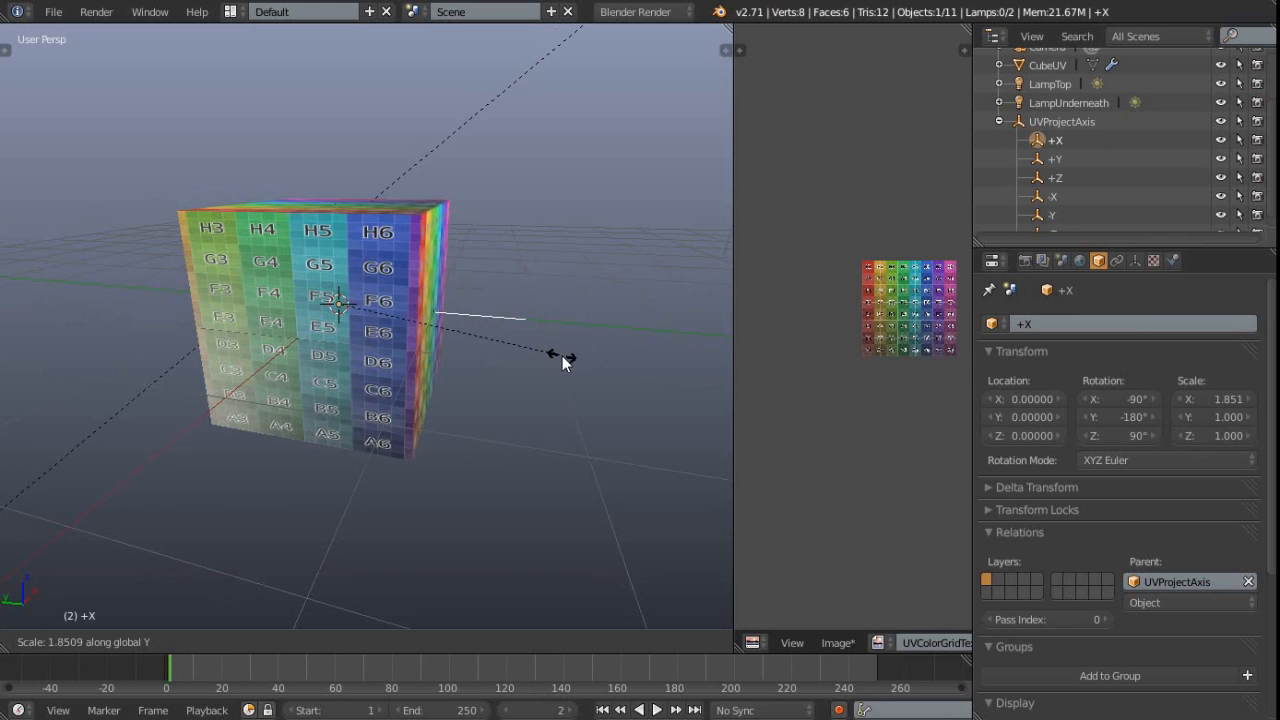
pyautogui.press('z')
pyautogui.click(442, 380)
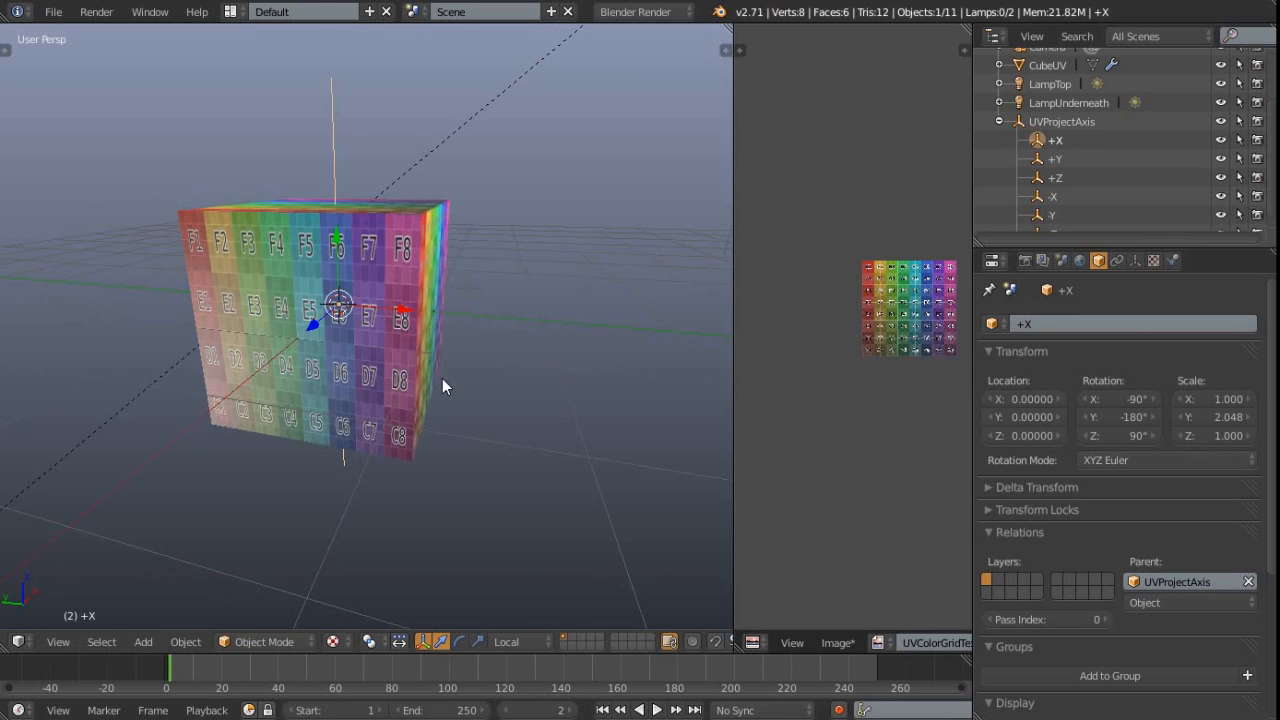
# Undo the scaling of the +X empty and select its parent empty, UVProjectAxis.
pyautogui.moveTo(442, 380); pyautogui.dragTo(432, 293, button='middle')
pyautogui.press('[')
pyautogui.moveTo(410, 351); pyautogui.dragTo(458, 321, button='middle')
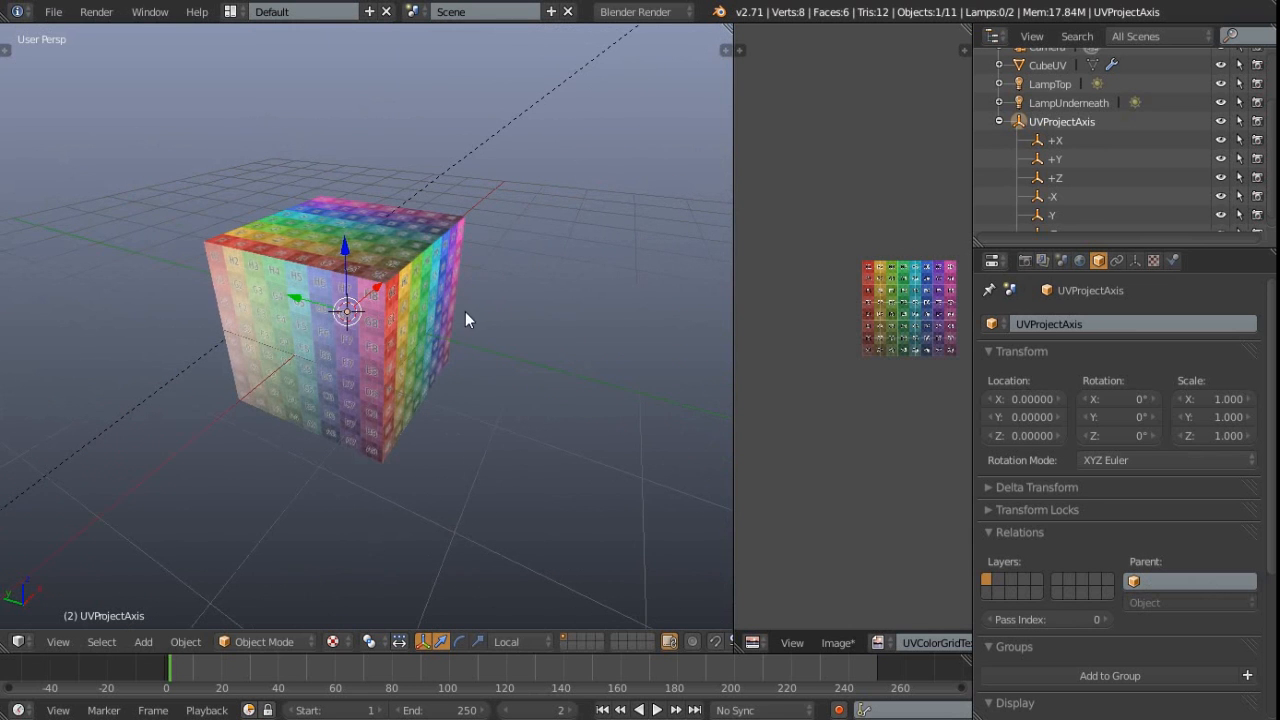
# Try rotating the UVProjectAxis empty about -13.6° around the Z axis, and undo the rotation.
pyautogui.press('r')
pyautogui.press('z')
pyautogui.click(528, 339)
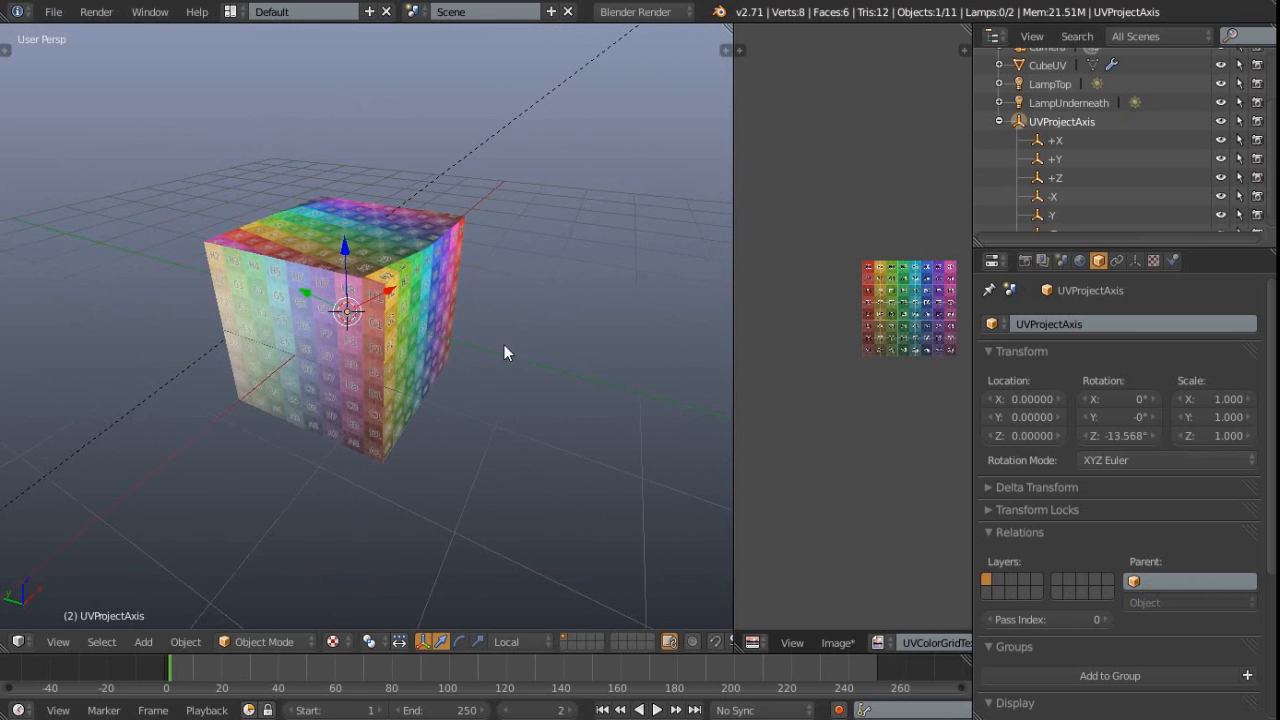
pyautogui.hotkey('ctrl', 'z')
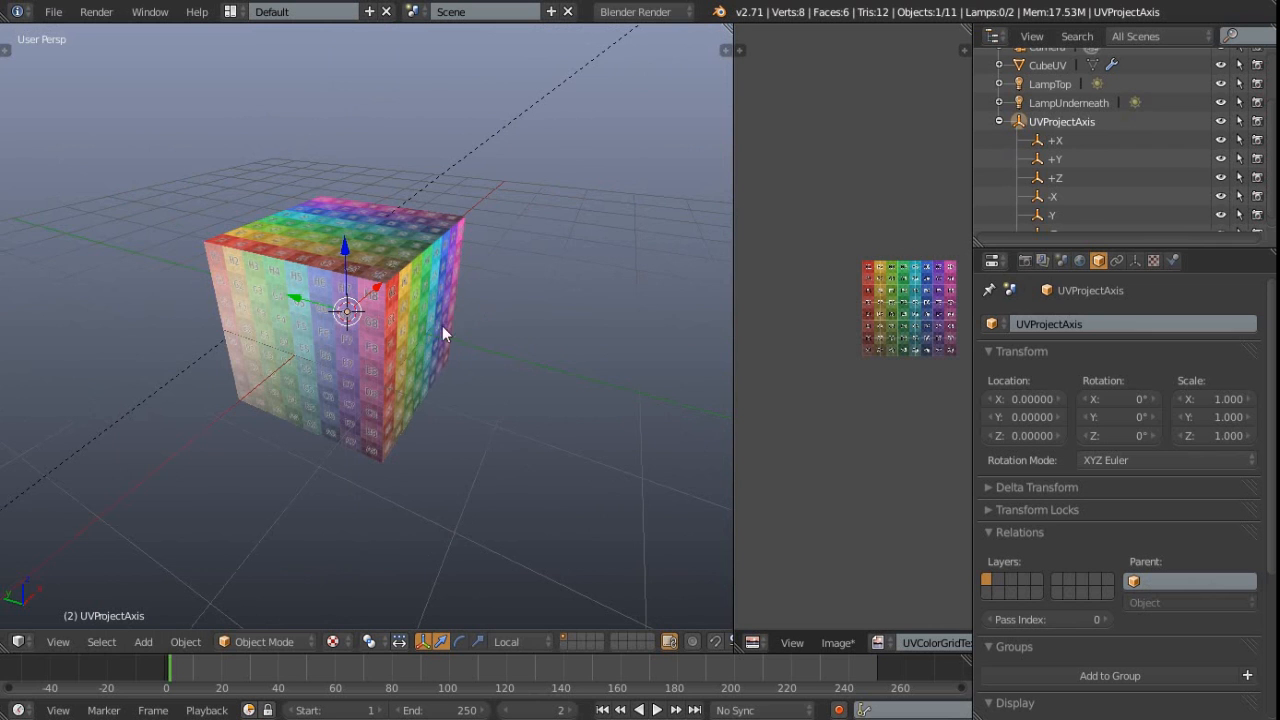
# Add a new mesh cube and move it along the Y axis, clear of the textured CubeUV.
pyautogui.moveTo(449, 296); pyautogui.dragTo(311, 373, button='middle')
pyautogui.rightClick(391, 384)
pyautogui.hotkey('shift', 'a')
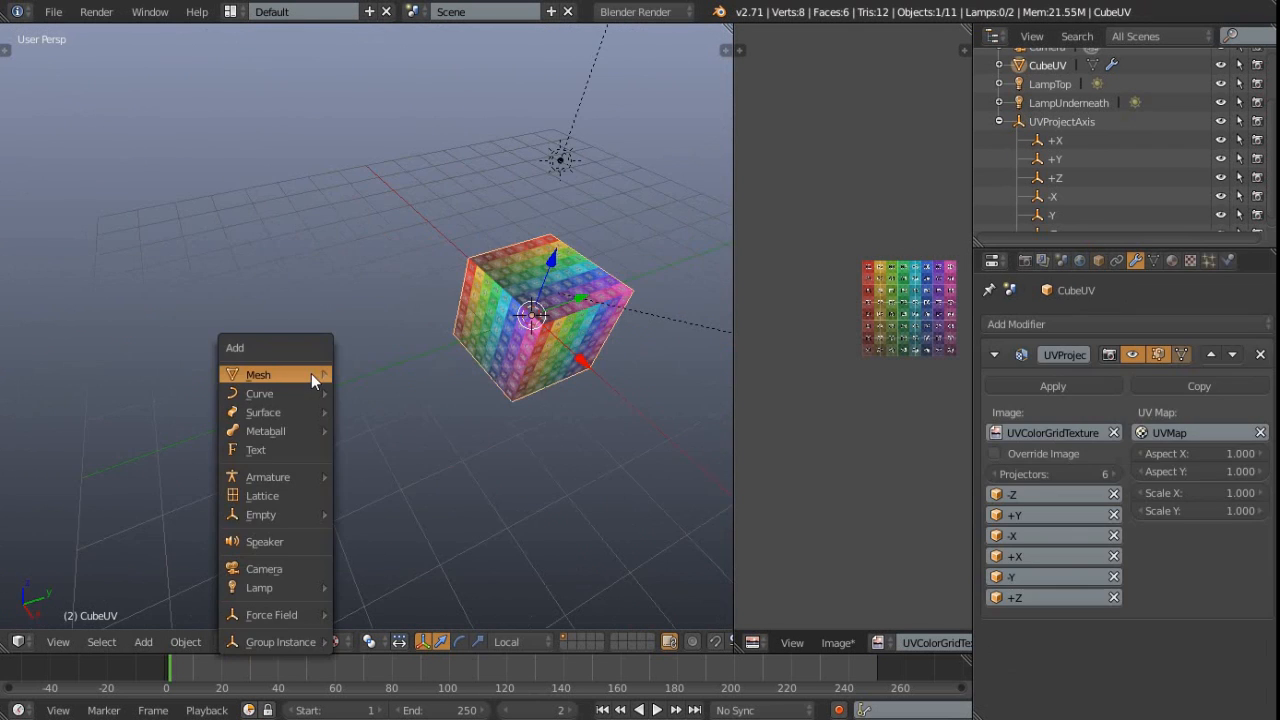
pyautogui.moveTo(291, 374)
pyautogui.click(378, 391)
pyautogui.press('g')
pyautogui.press('y')
pyautogui.click(280, 487)
pyautogui.moveTo(280, 487); pyautogui.dragTo(423, 393, button='middle')
# Link the modifiers and materials of CubeUV to the new cube.
pyautogui.keyDown('shift'); pyautogui.rightClick(488, 289); pyautogui.keyUp('shift')
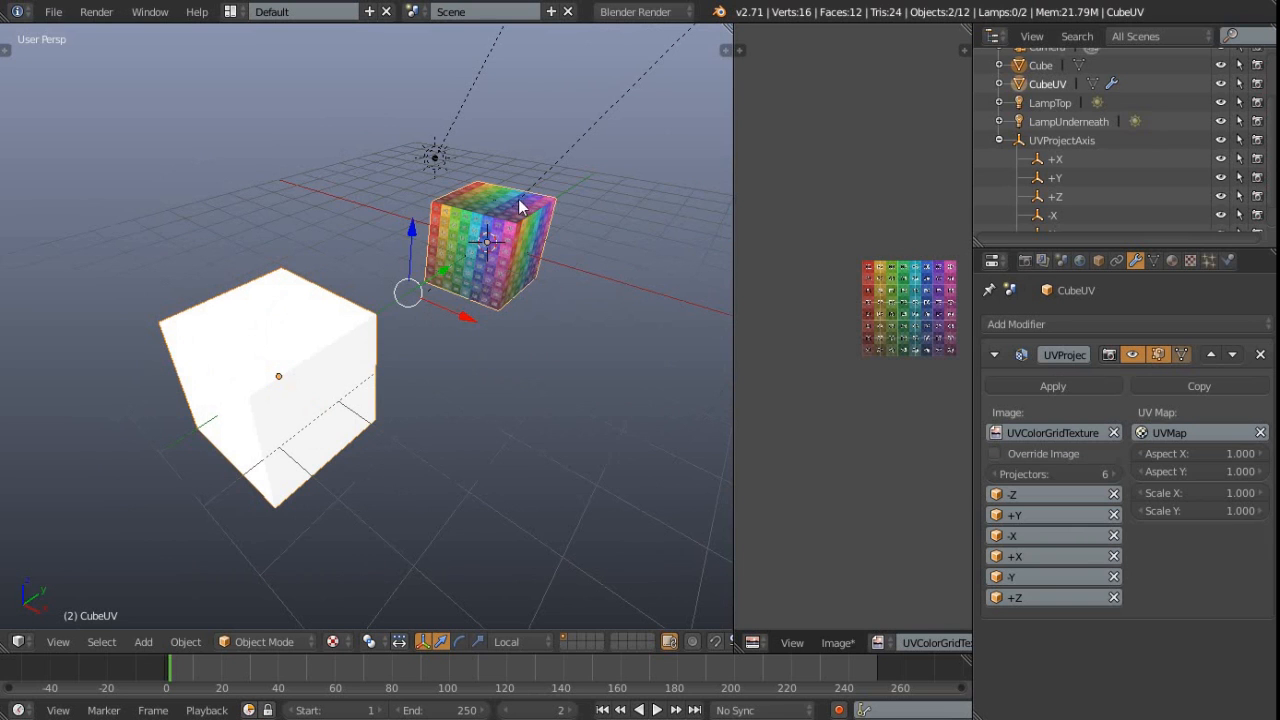
pyautogui.hotkey('ctrl', 'l')
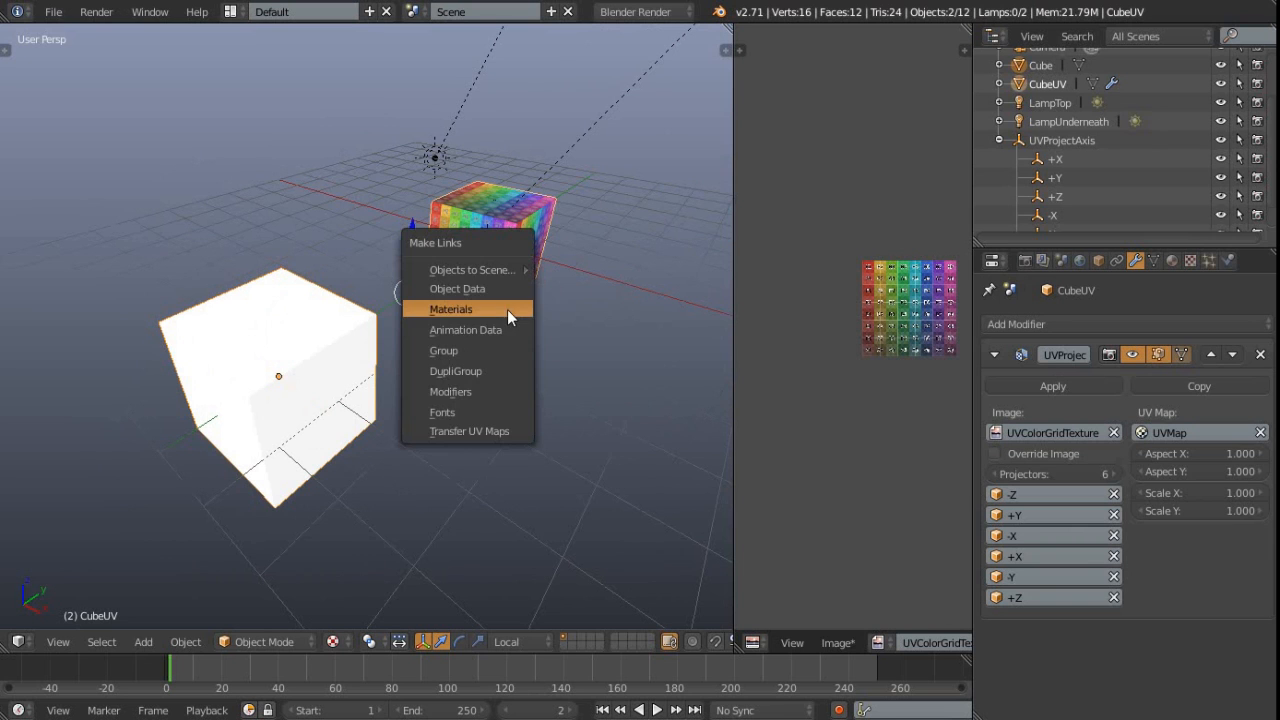
pyautogui.click(470, 390)
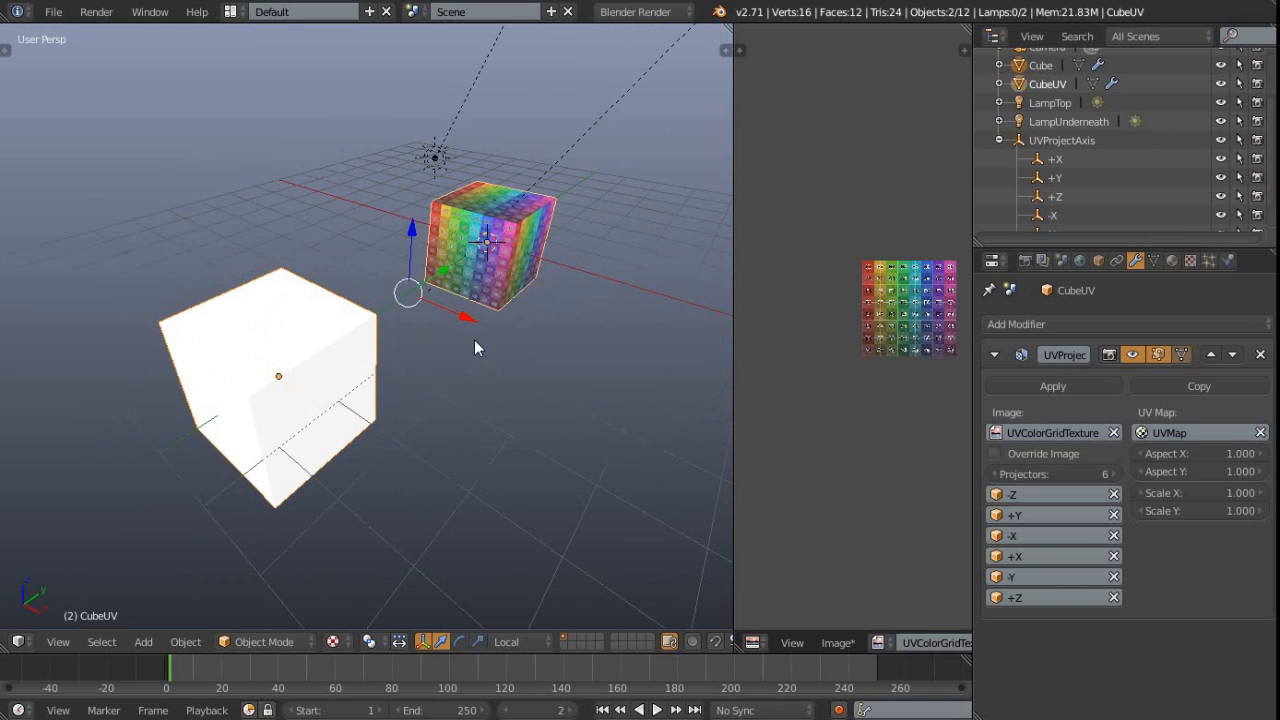
pyautogui.hotkey('ctrl', 'l')
pyautogui.click(419, 265)
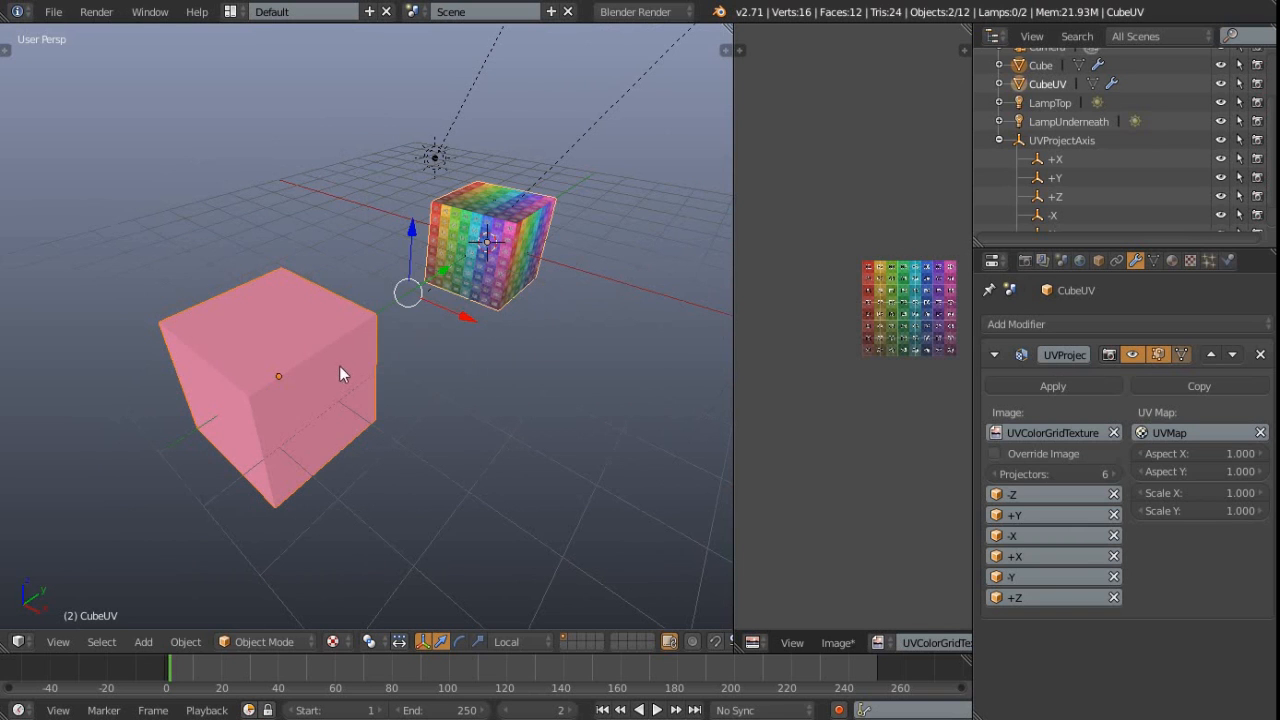
# Add a UV map to the new cube's mesh data and move the cube slightly closer to CubeUV.
pyautogui.rightClick(295, 367)
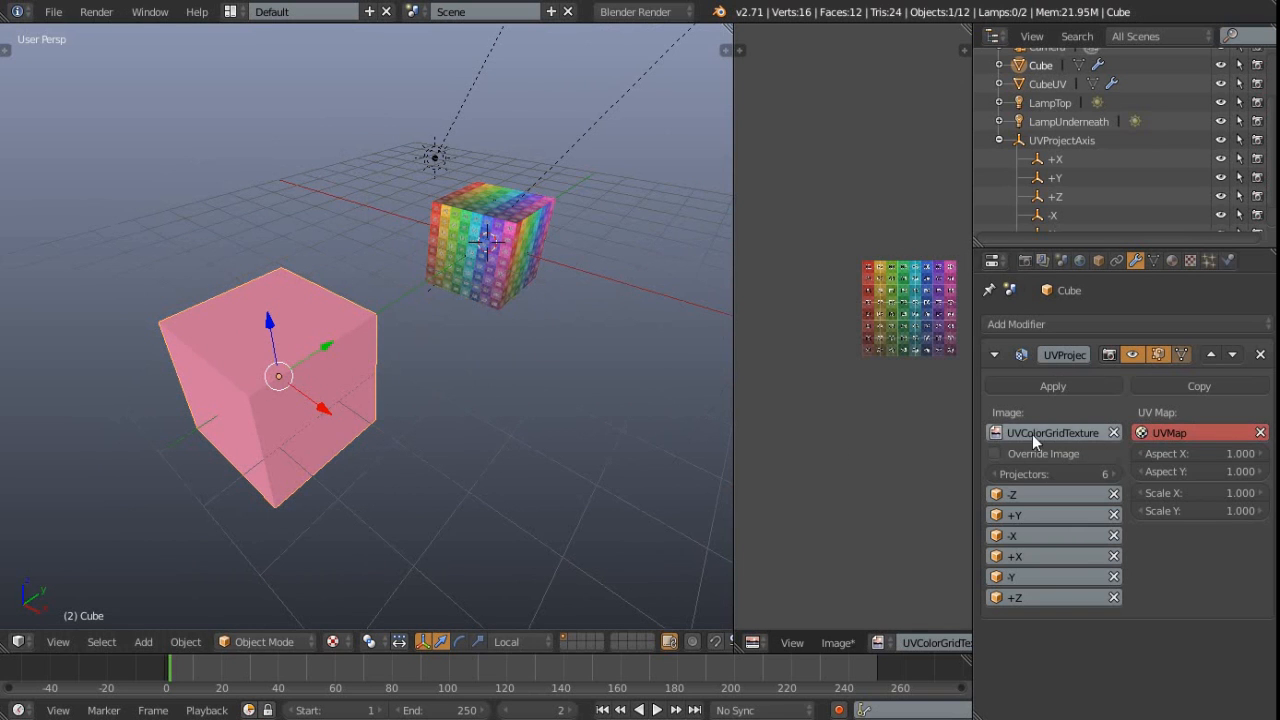
pyautogui.click(1155, 260)
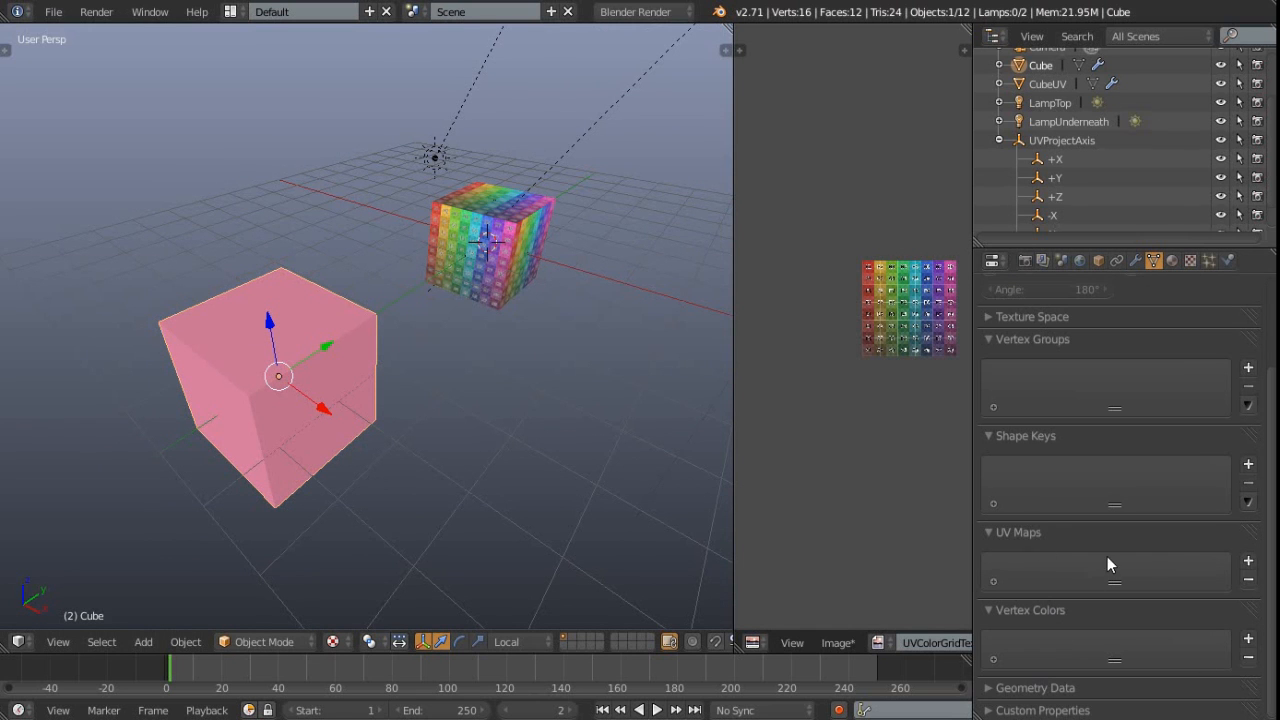
pyautogui.click(1248, 561)
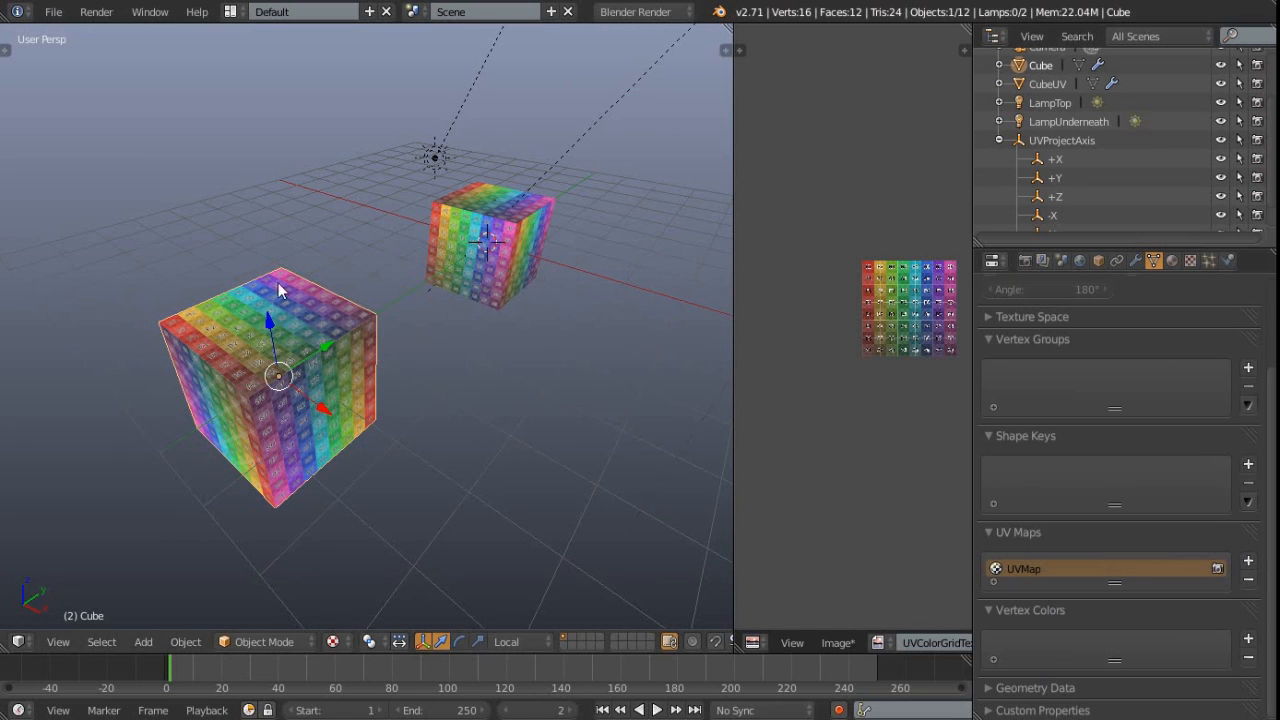
pyautogui.press('g')
pyautogui.click(334, 380)
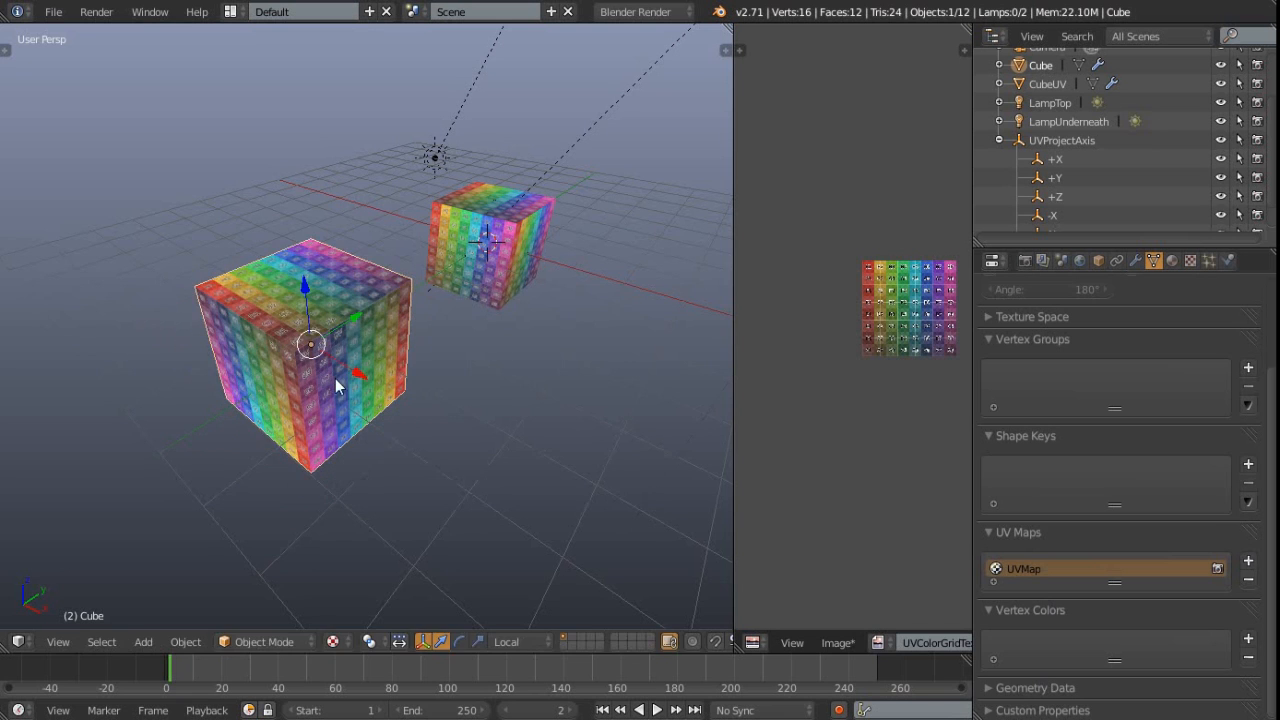
# Extrude one side face of the new cube outward to form a long box, and return to Object Mode.
pyautogui.press('Tab')
pyautogui.hotkey('ctrl', 'Tab')
pyautogui.click(323, 383)
pyautogui.rightClick(324, 387)
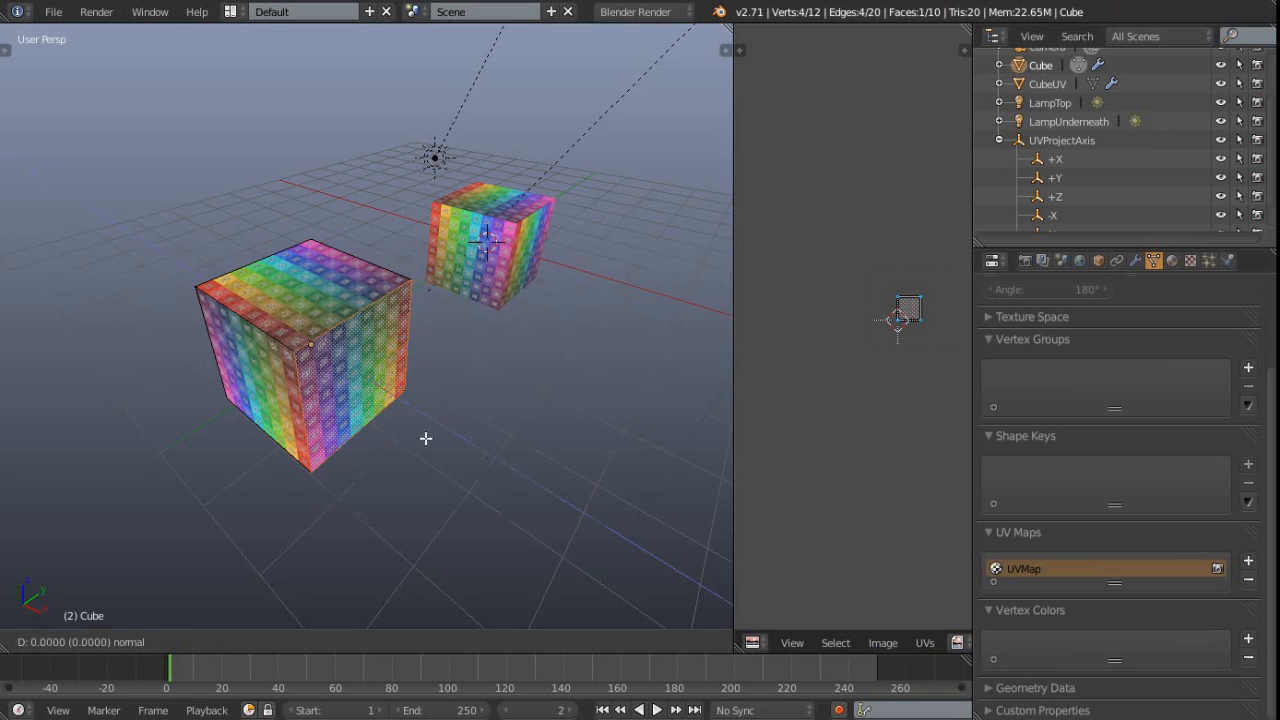
pyautogui.press('e')
pyautogui.click(561, 494)
pyautogui.moveTo(561, 494); pyautogui.dragTo(343, 449, button='middle')
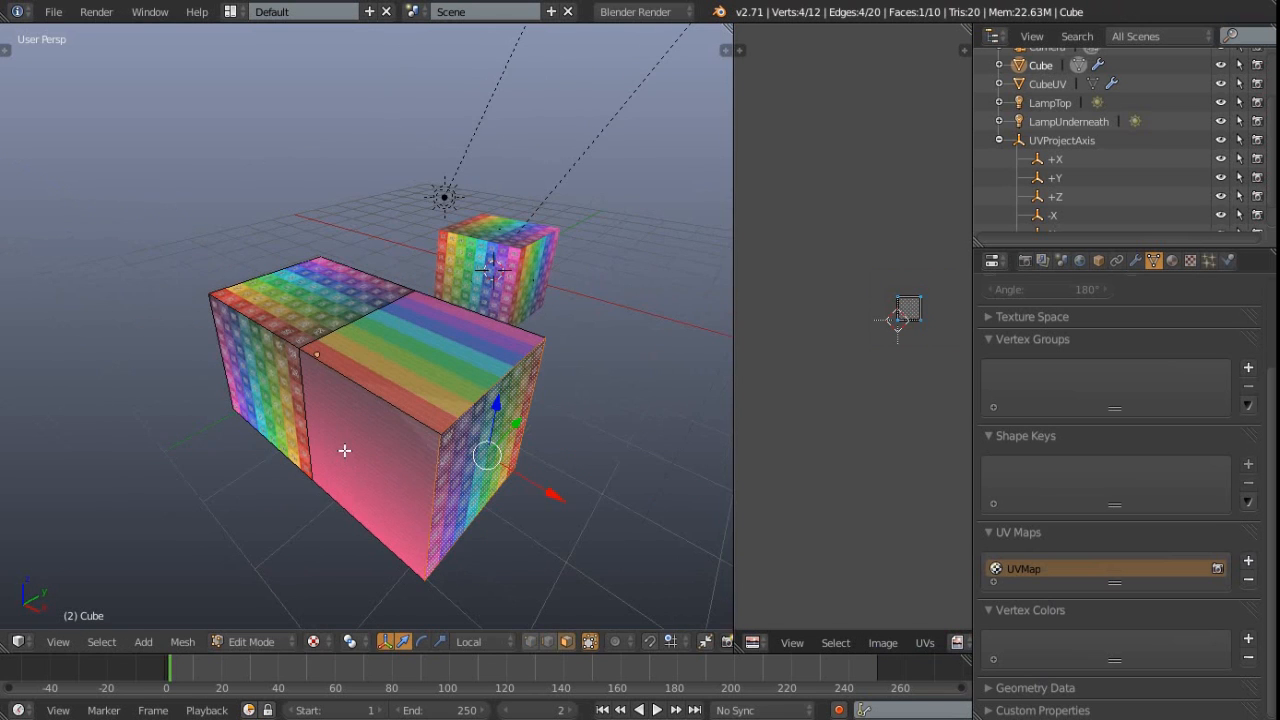
pyautogui.press('Tab')
# Enable Override Image in the new box's UVProject modifier and move the box along the Z axis to test the projection.
pyautogui.click(1135, 260)
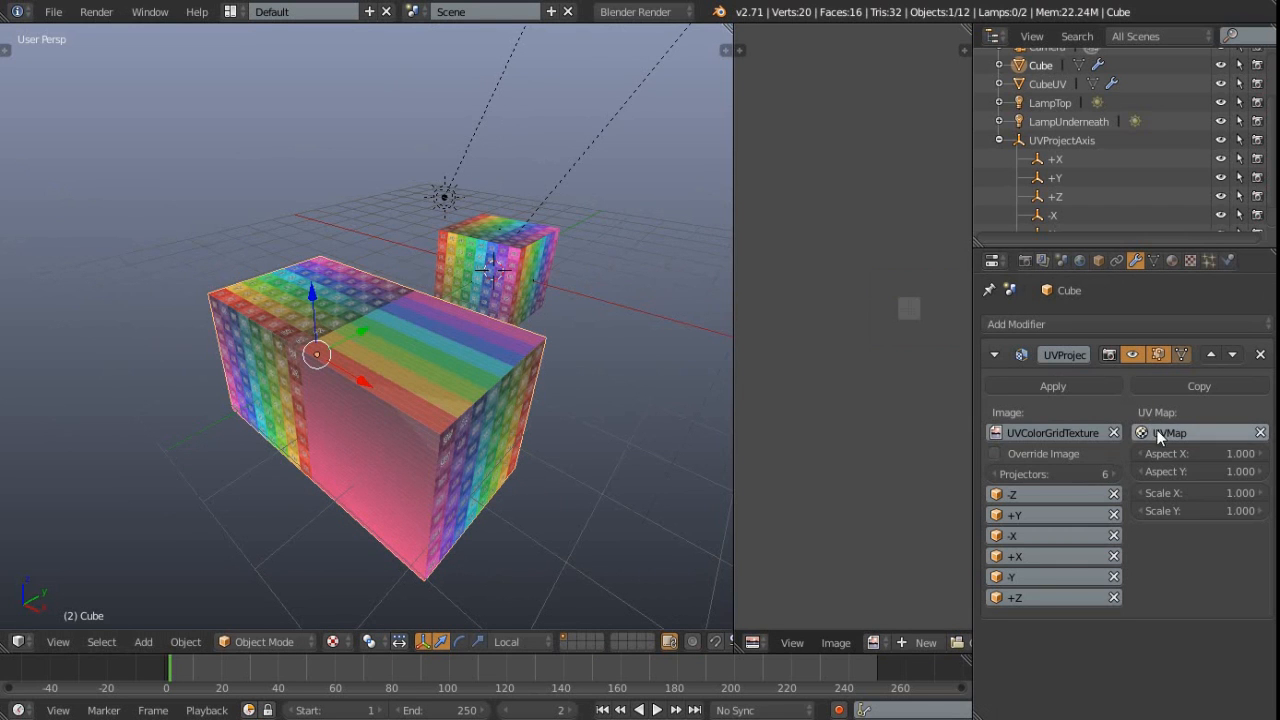
pyautogui.click(995, 454)
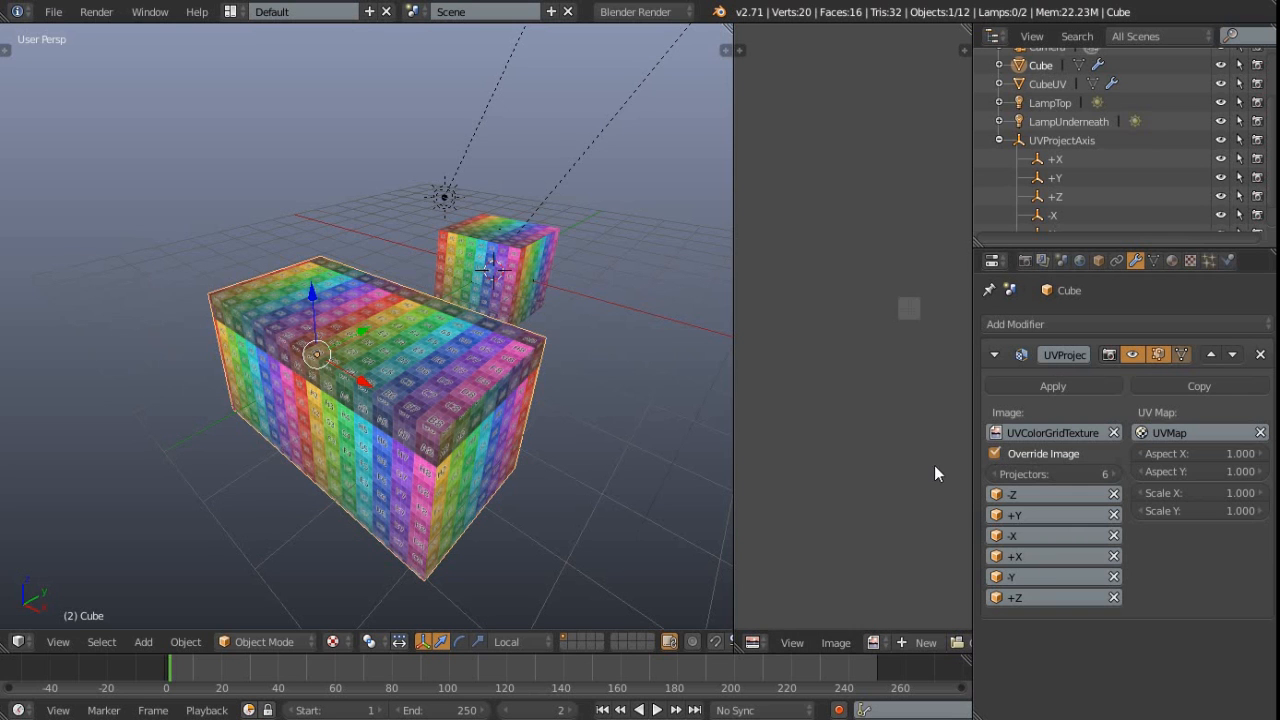
pyautogui.moveTo(362, 446); pyautogui.dragTo(391, 371, button='middle')
pyautogui.press('g')
pyautogui.press('z')
pyautogui.click(362, 412)
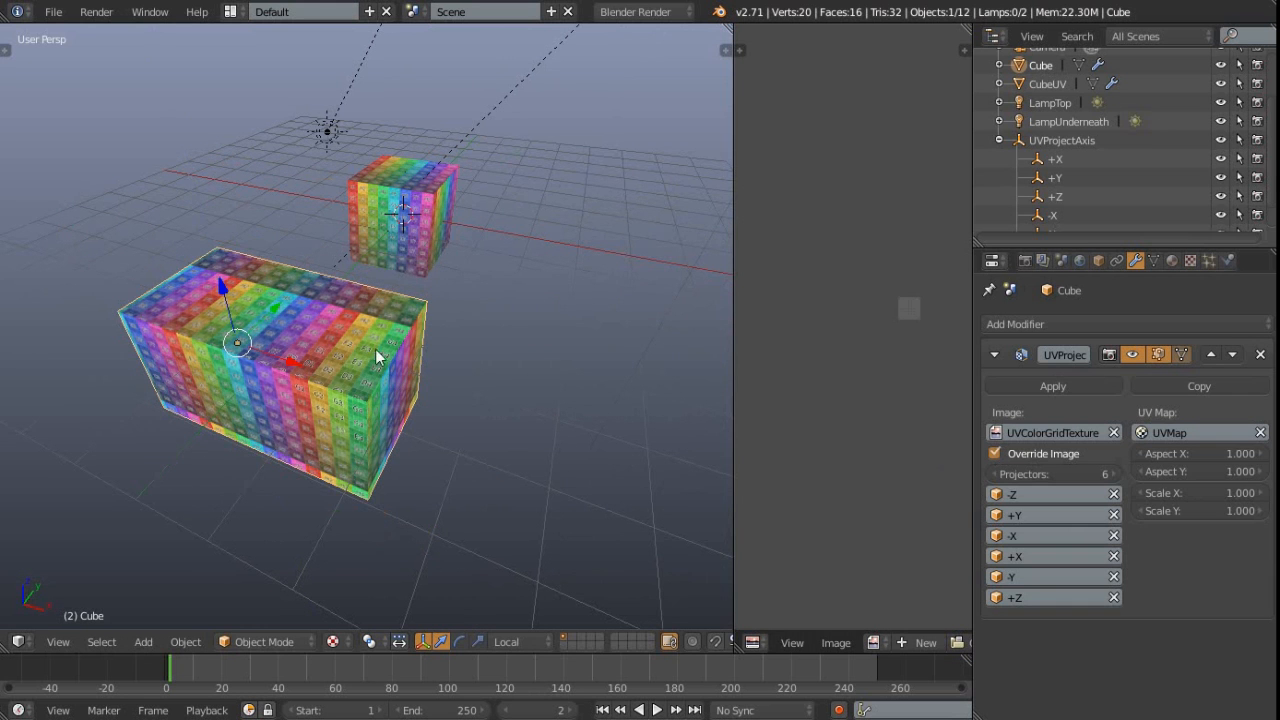
pyautogui.moveTo(278, 425); pyautogui.dragTo(278, 311, button='middle')
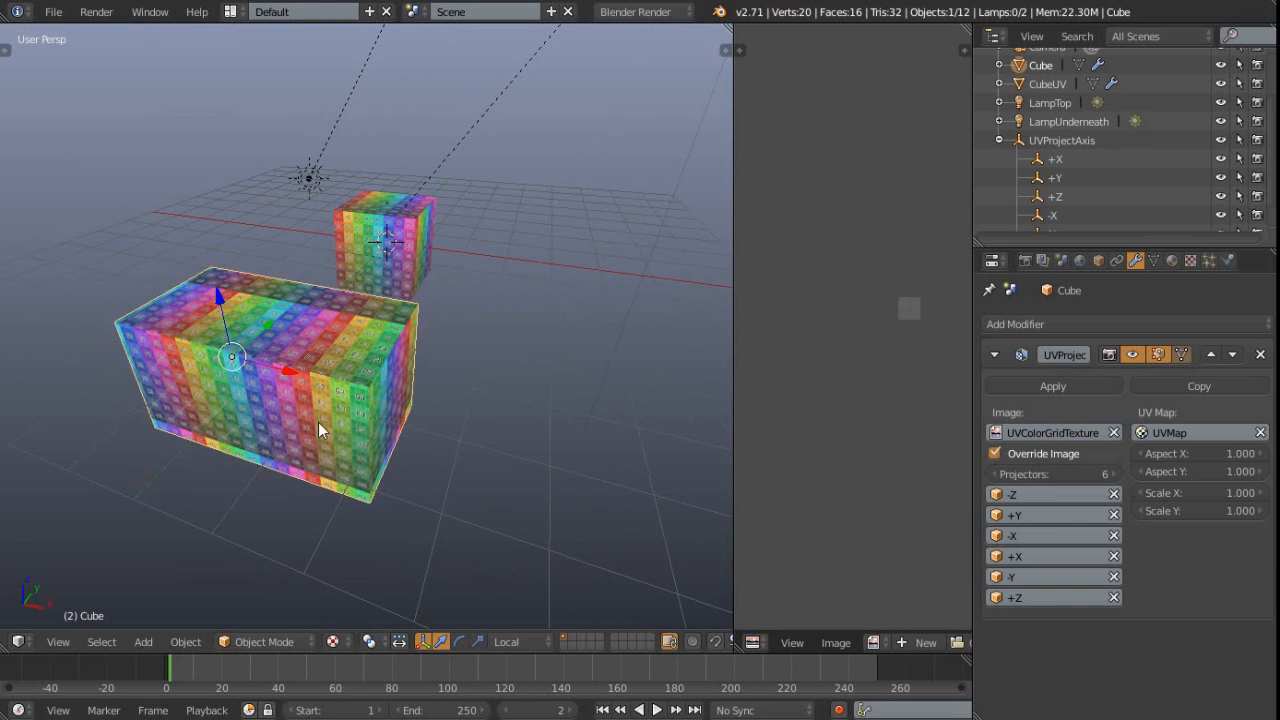
pyautogui.moveTo(365, 318); pyautogui.dragTo(299, 332, button='middle')
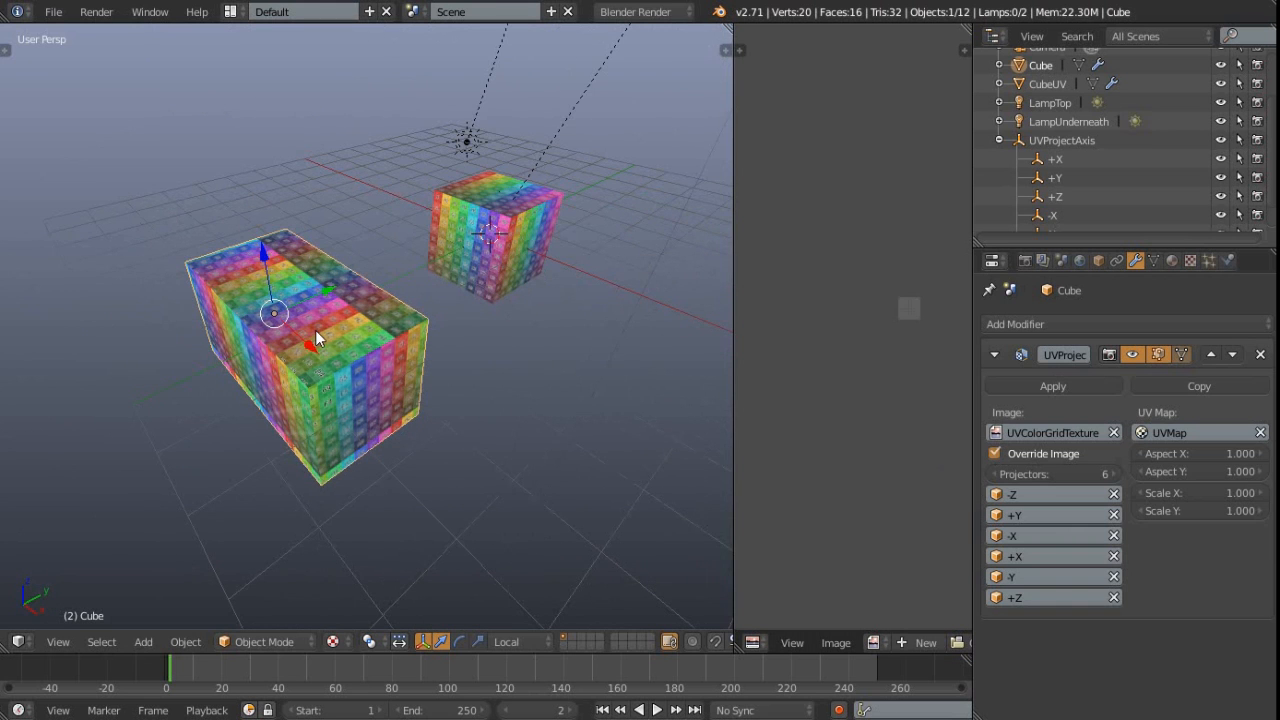
pyautogui.moveTo(316, 332); pyautogui.dragTo(413, 360, button='middle')
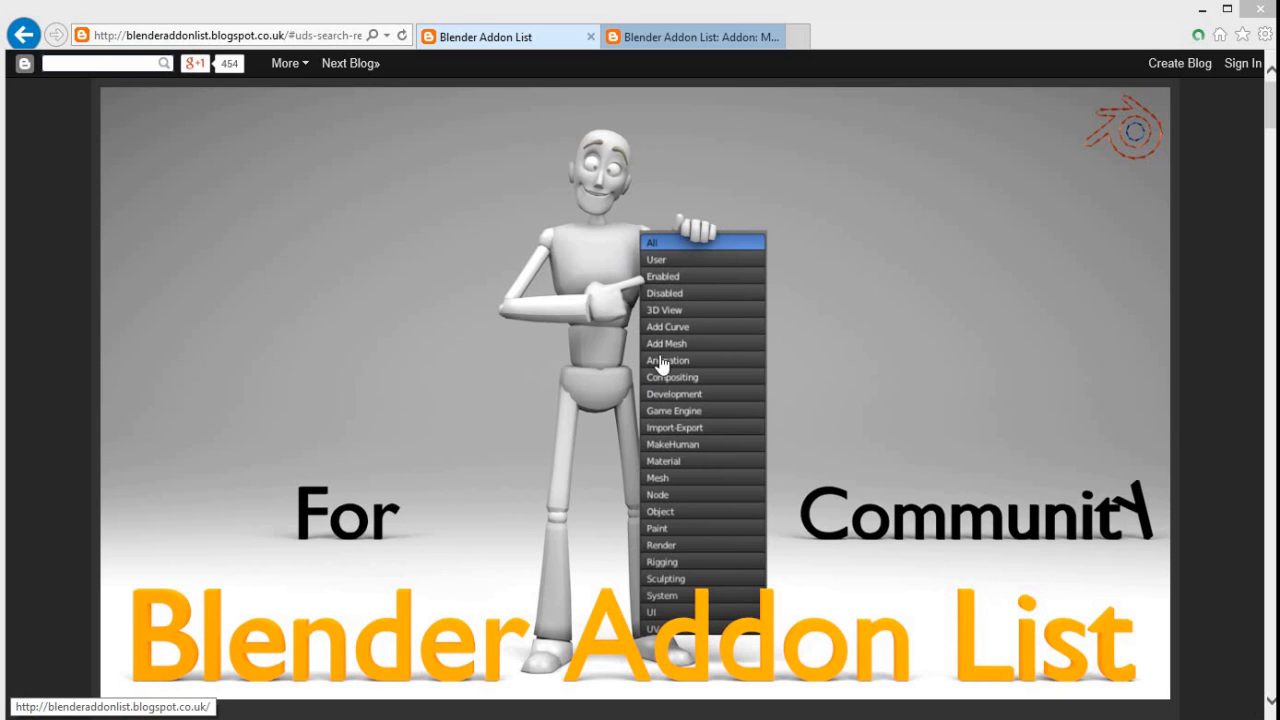
# Switch to the browser, view the Move UV add-on's page on Blender Addon List, and return to Blender.
pyautogui.click(905, 11)
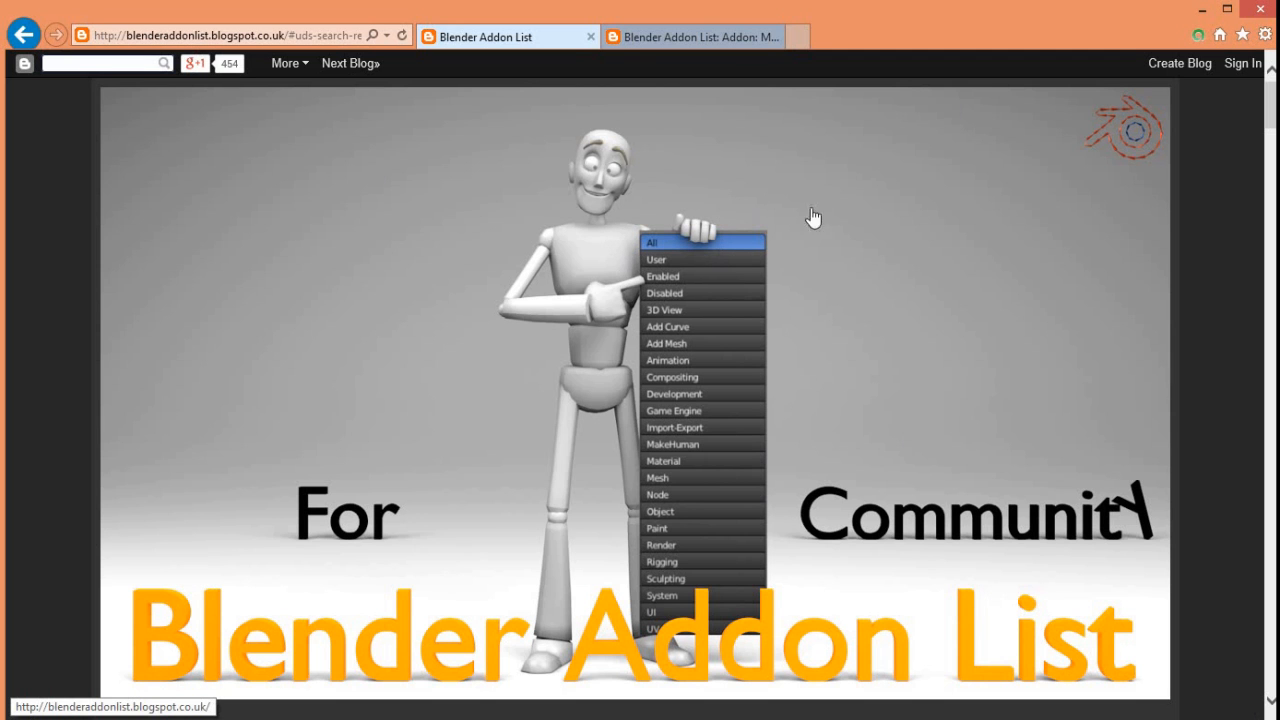
pyautogui.scroll(-6, 757, 378)
pyautogui.scroll(3, 757, 375)
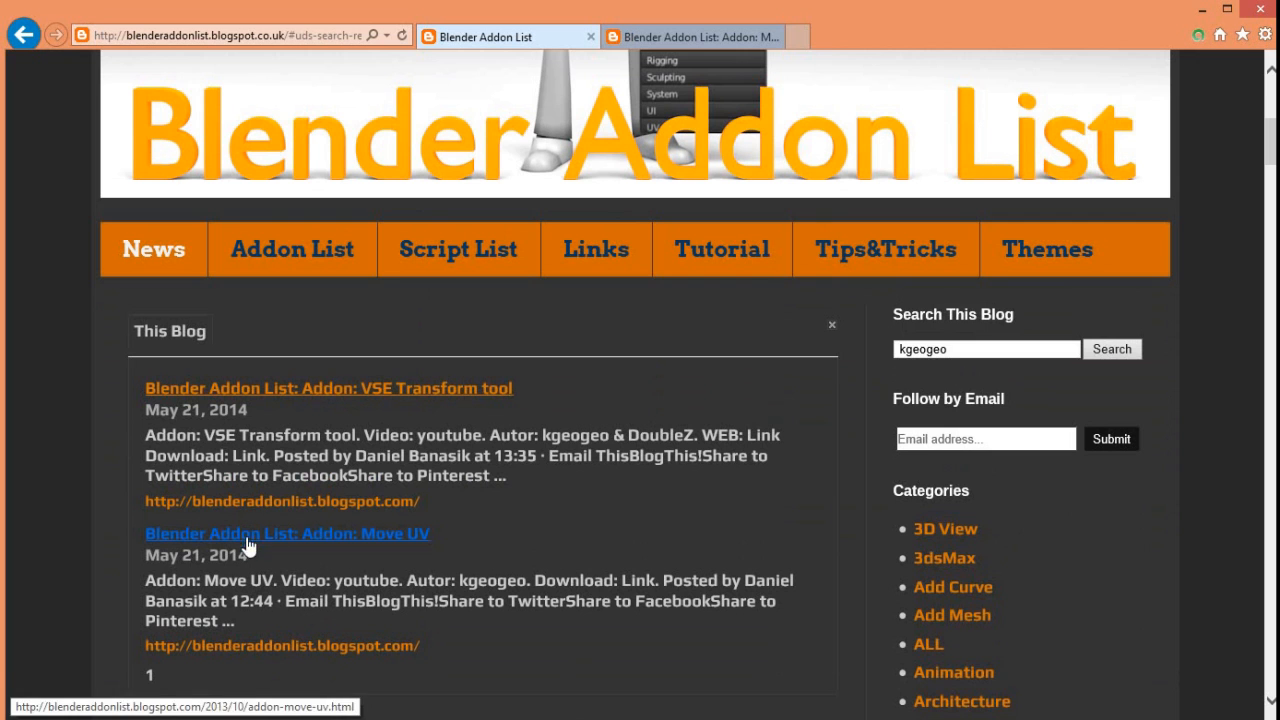
pyautogui.scroll(-1, 330, 555)
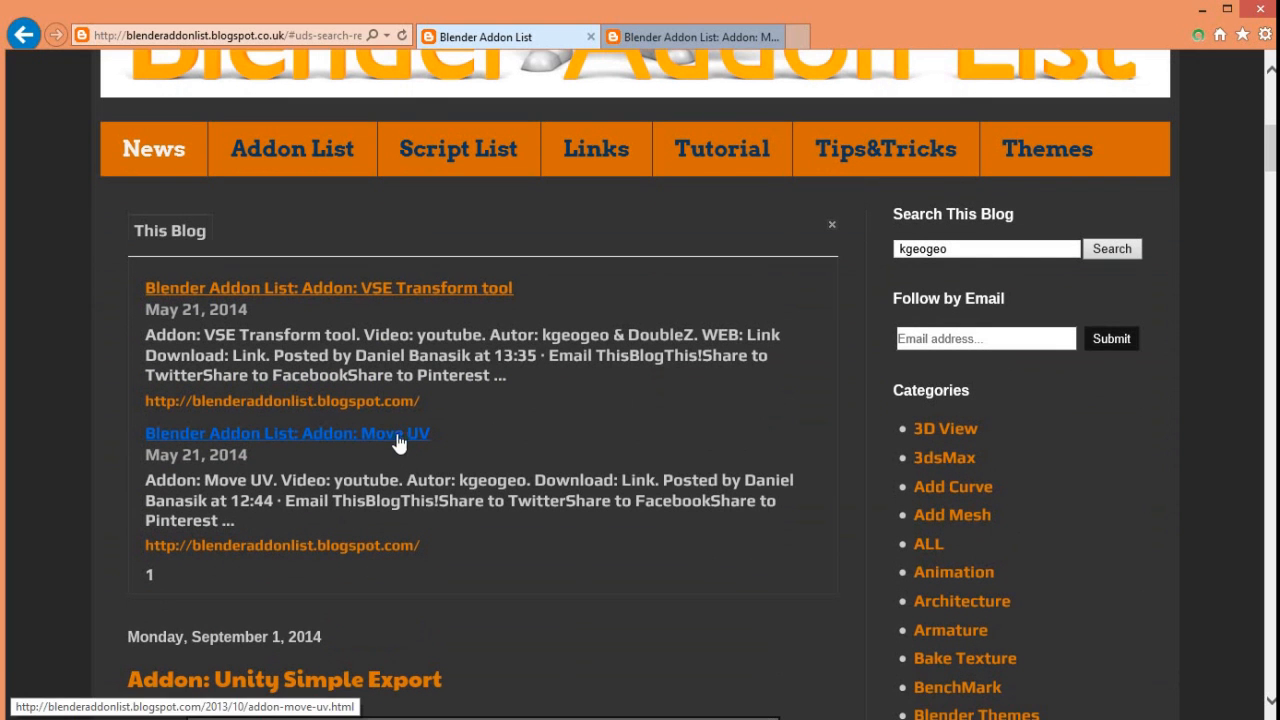
pyautogui.click(690, 37)
pyautogui.scroll(4, 632, 389)
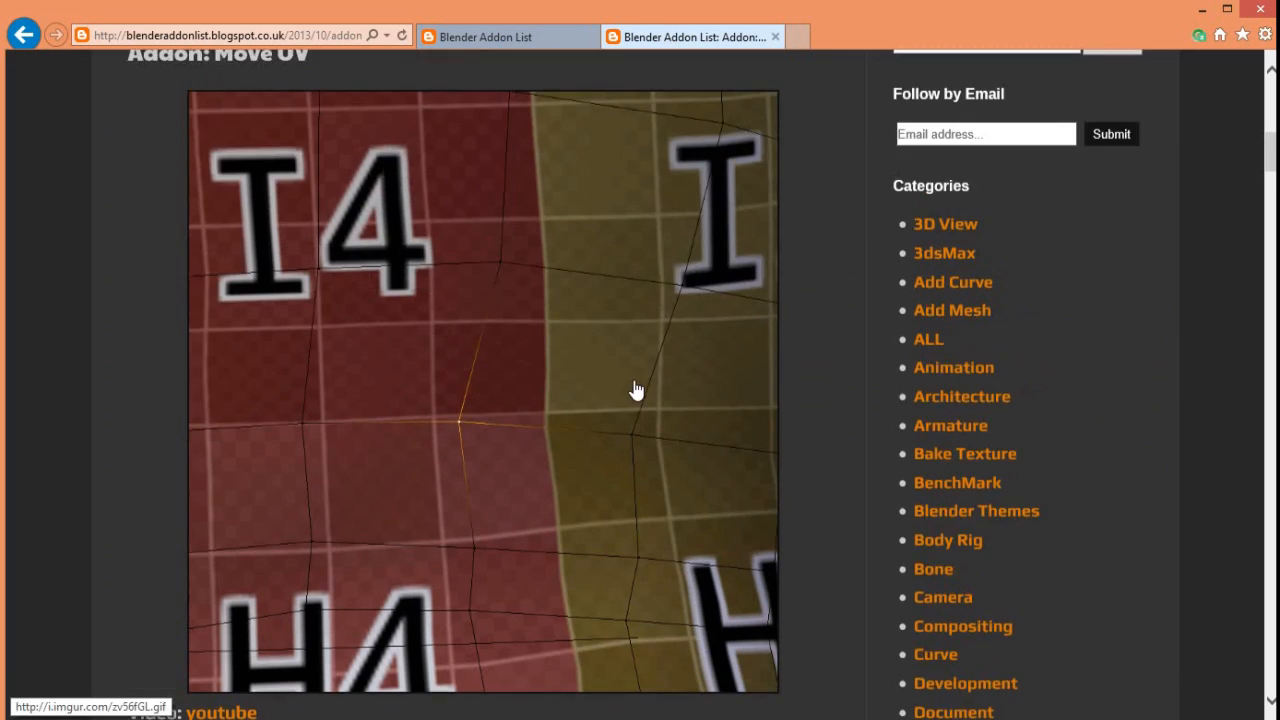
pyautogui.scroll(-4, 314, 280)
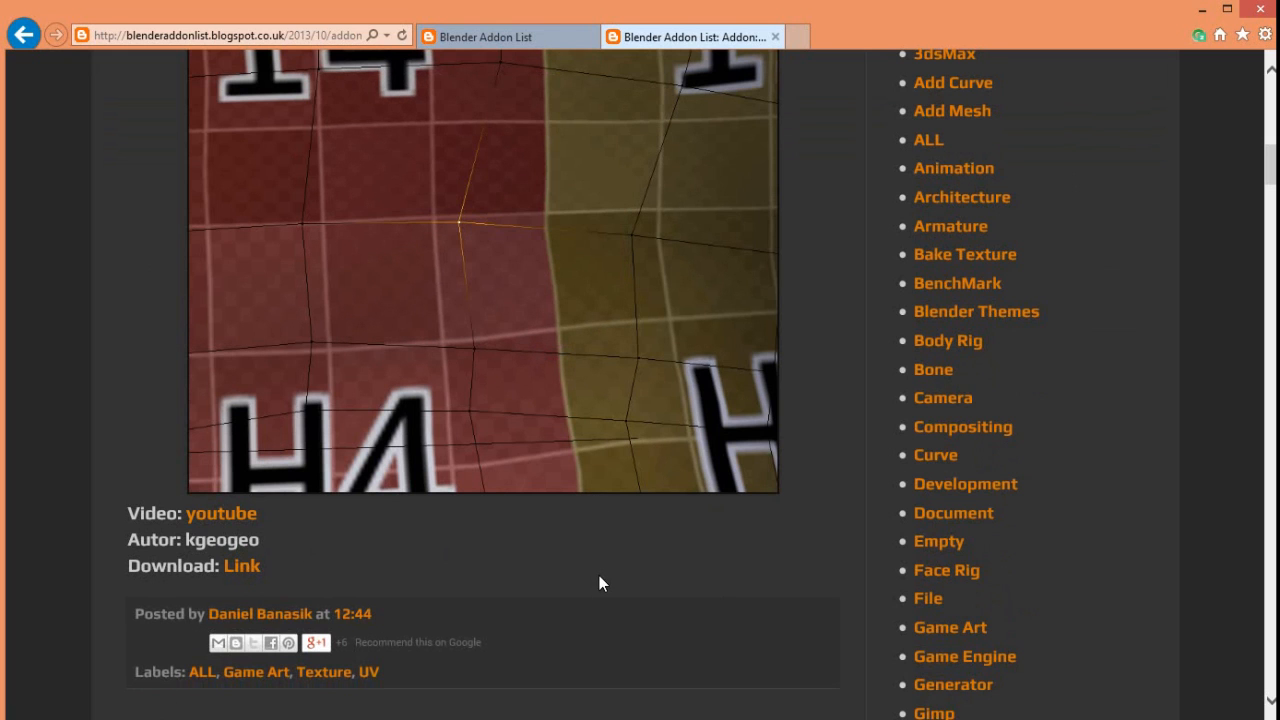
pyautogui.click(1203, 10)
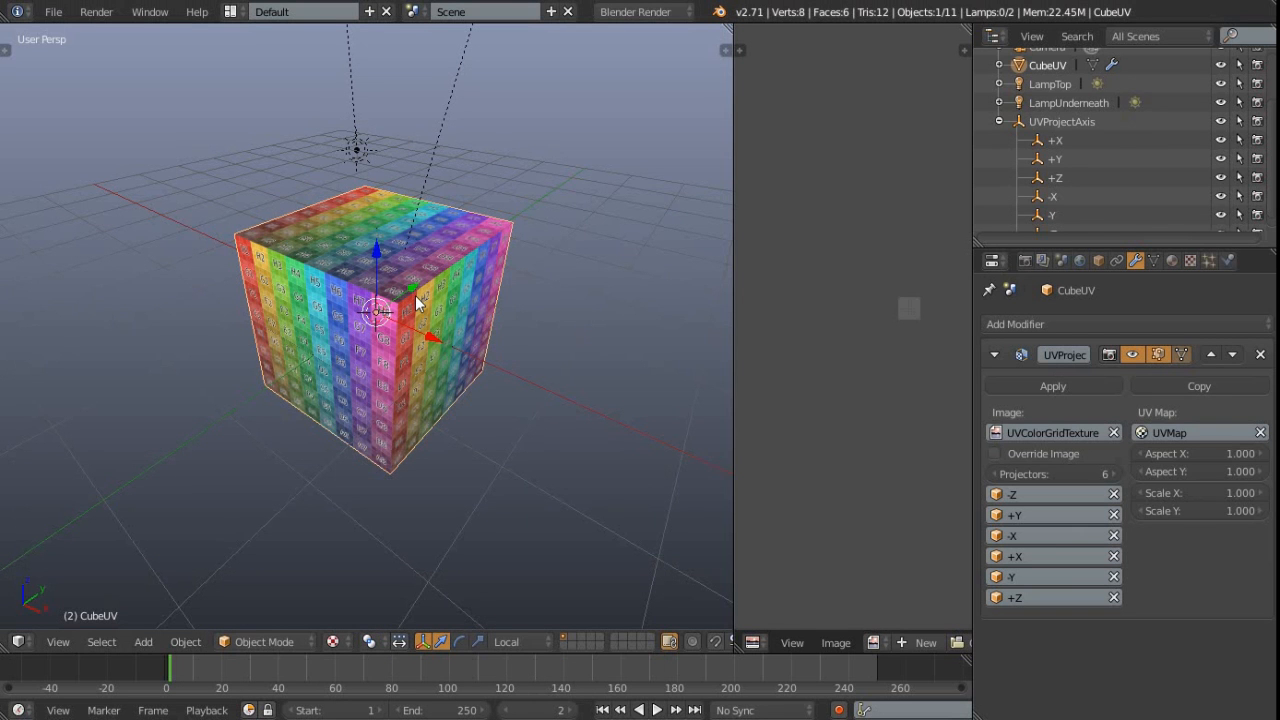
# Enable the Paint: Move UV add-on in the User Preferences and close the preferences.
pyautogui.hotkey('ctrl', 'alt', 'u')
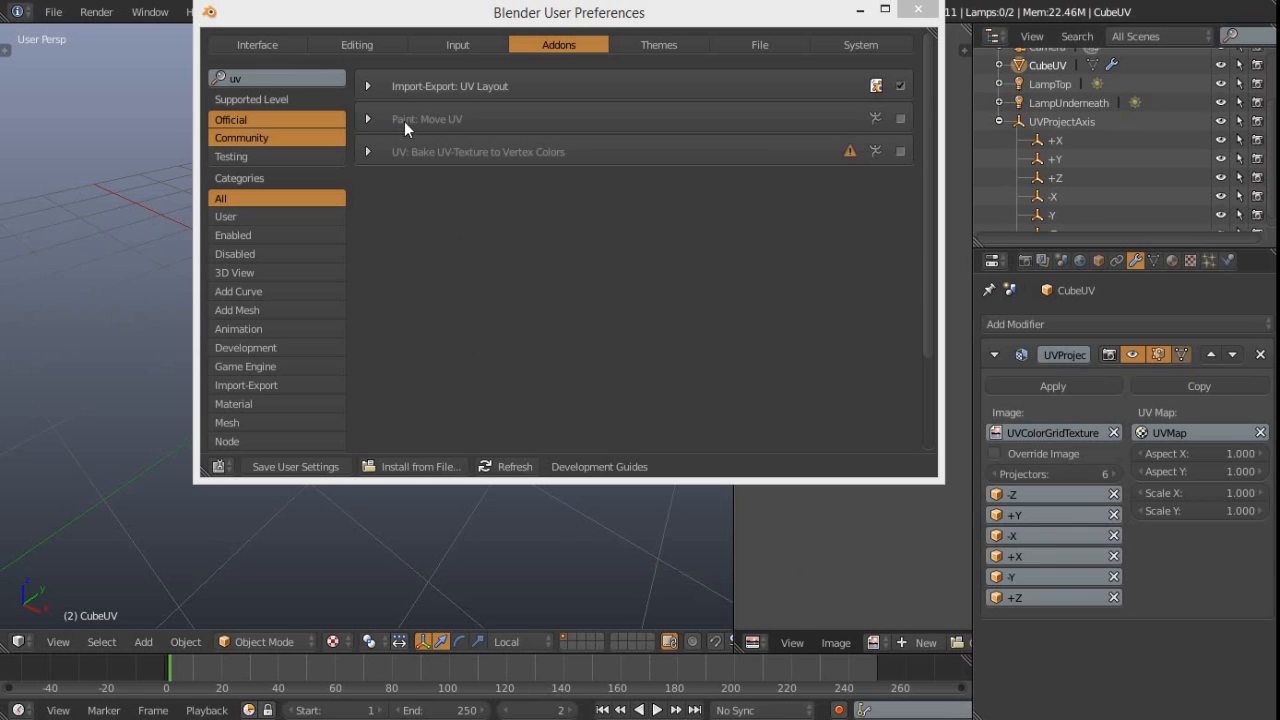
pyautogui.click(903, 117)
pyautogui.click(902, 117)
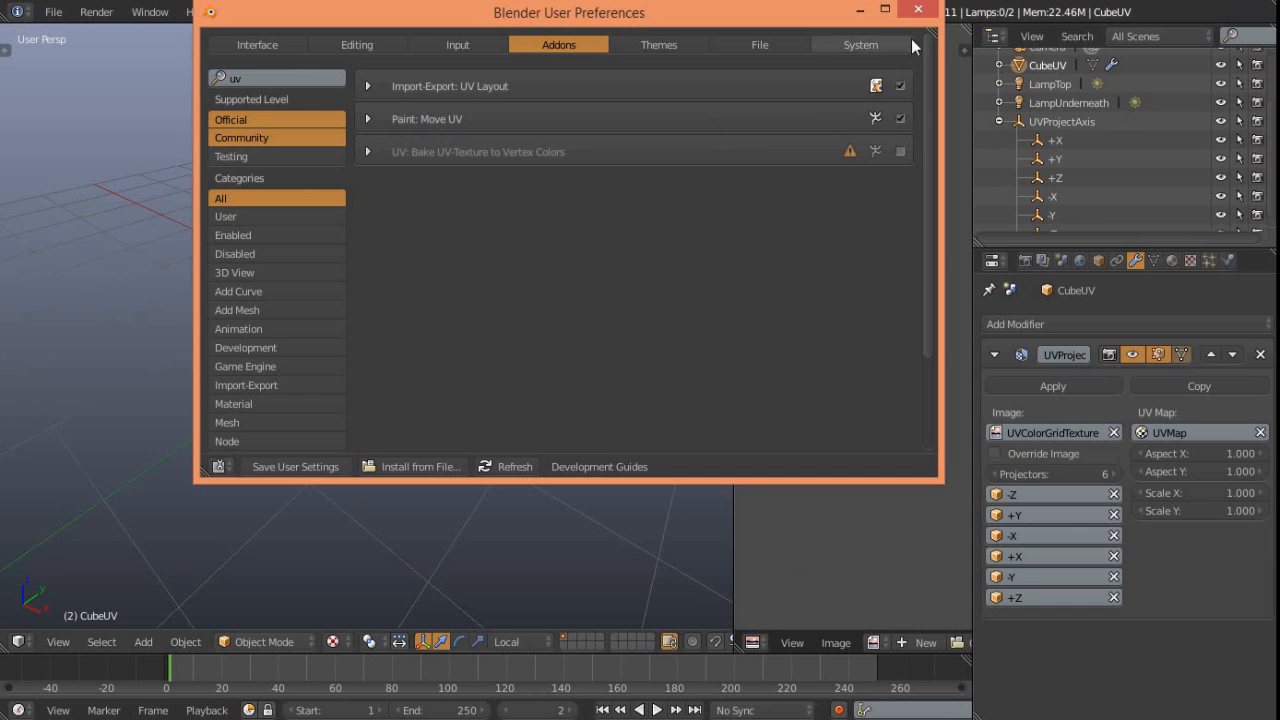
pyautogui.click(918, 9)
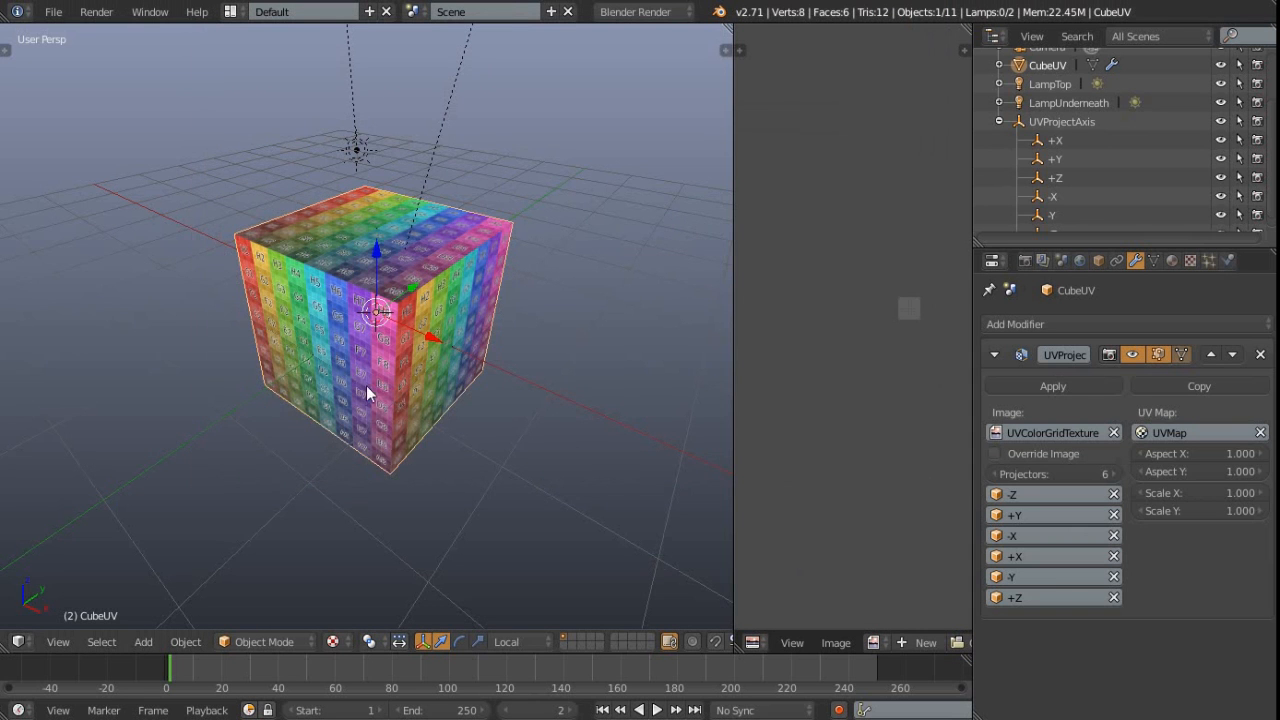
# Turn off the viewport display of CubeUV's UVProject modifier and enter Edit Mode to show its UVs closely in the UV editor.
pyautogui.moveTo(363, 390); pyautogui.dragTo(387, 375, button='middle')
pyautogui.scroll(2, 387, 375)
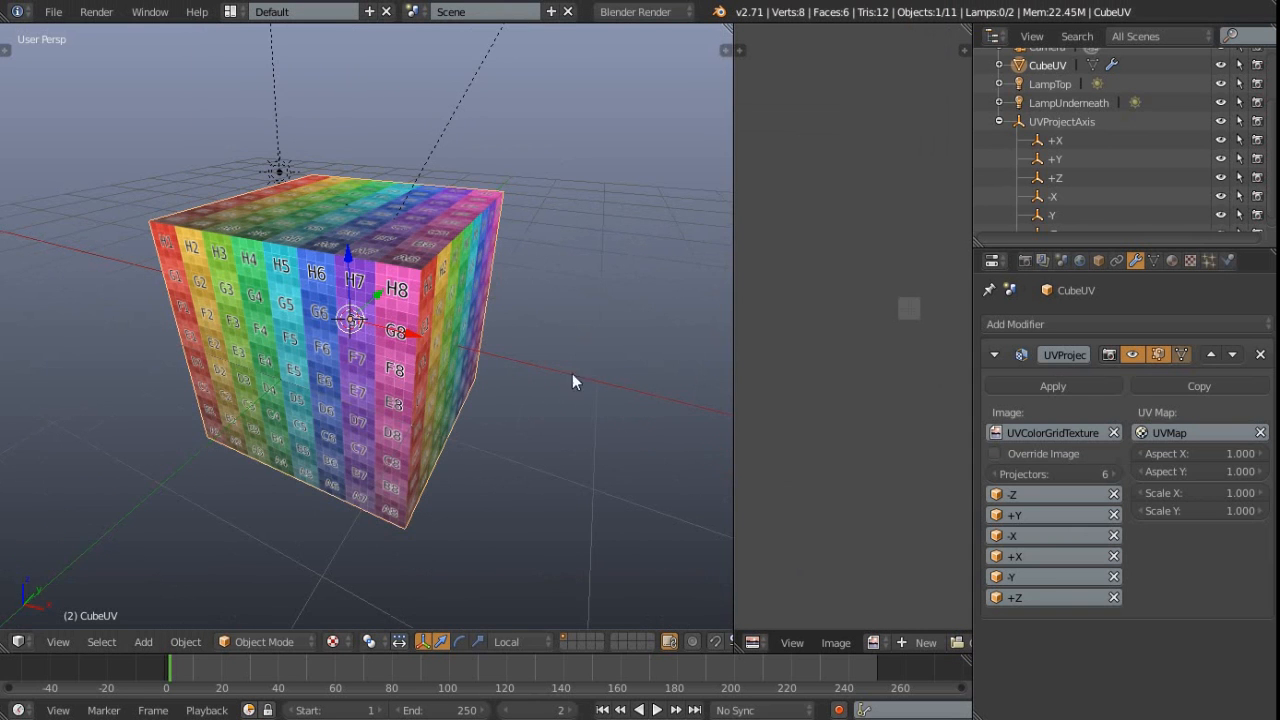
pyautogui.click(1136, 351)
pyautogui.moveTo(380, 330); pyautogui.dragTo(418, 315, button='middle')
pyautogui.press('Tab')
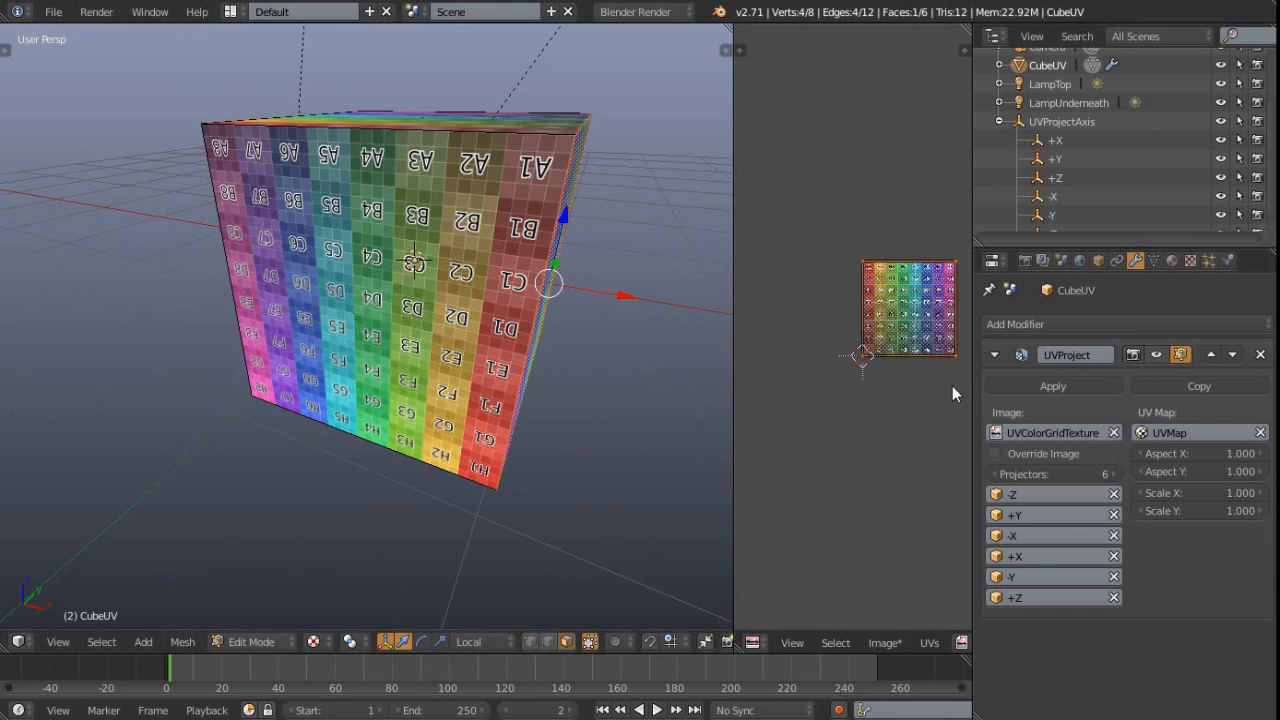
pyautogui.scroll(4, 878, 360)
pyautogui.moveTo(867, 335); pyautogui.dragTo(855, 336, button='middle')
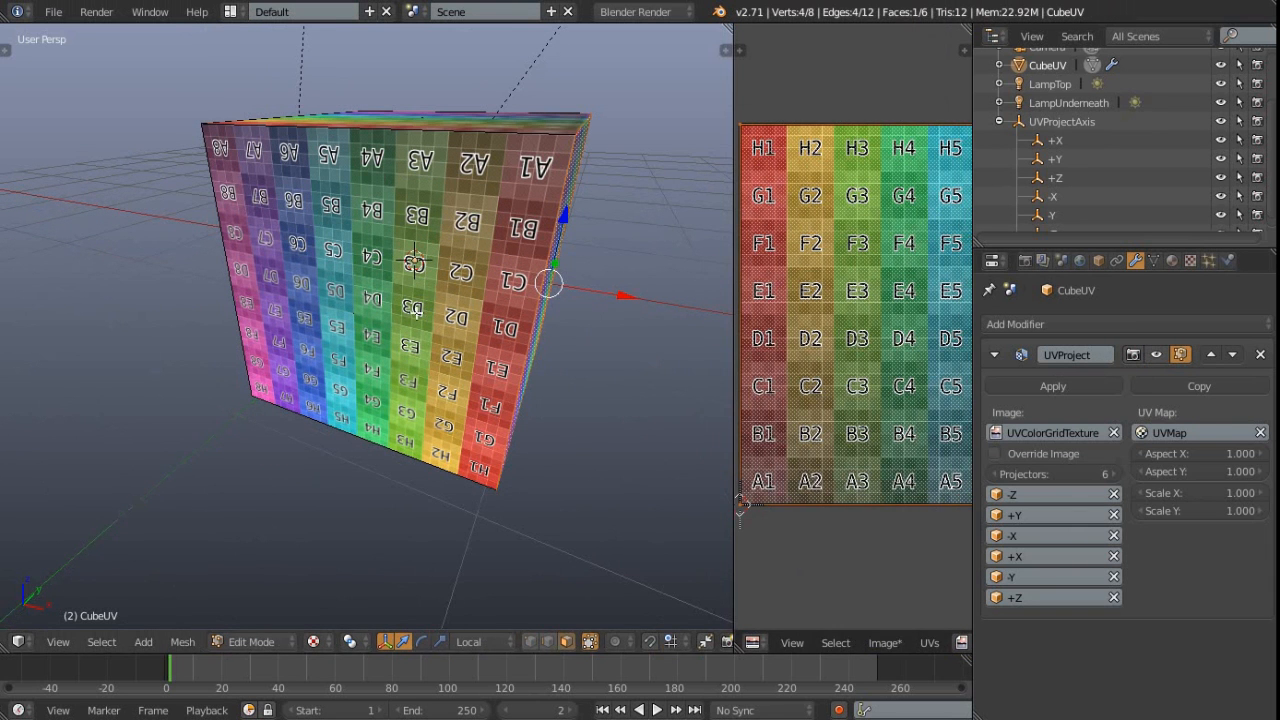
# Invert the selection to delete every face of CubeUV except the top one, and select the remaining face.
pyautogui.scroll(-1, 425, 288)
pyautogui.moveTo(521, 299); pyautogui.dragTo(441, 271, button='middle')
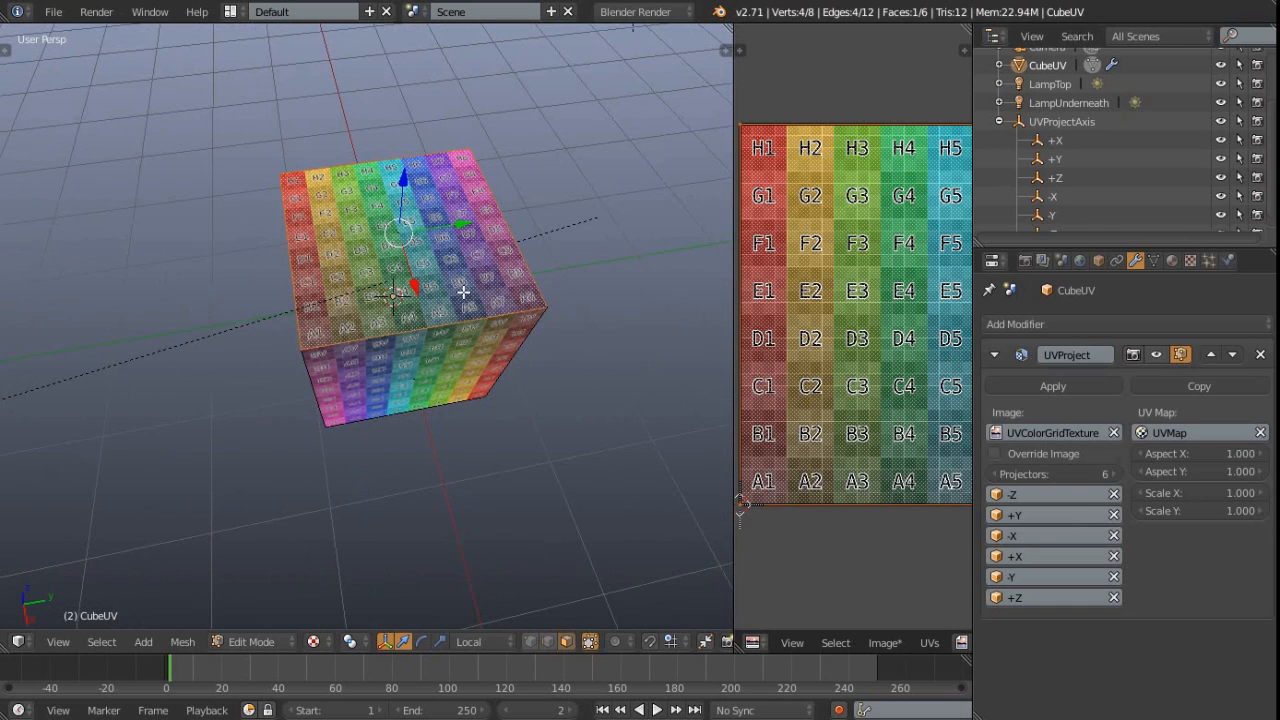
pyautogui.hotkey('ctrl', 'i')
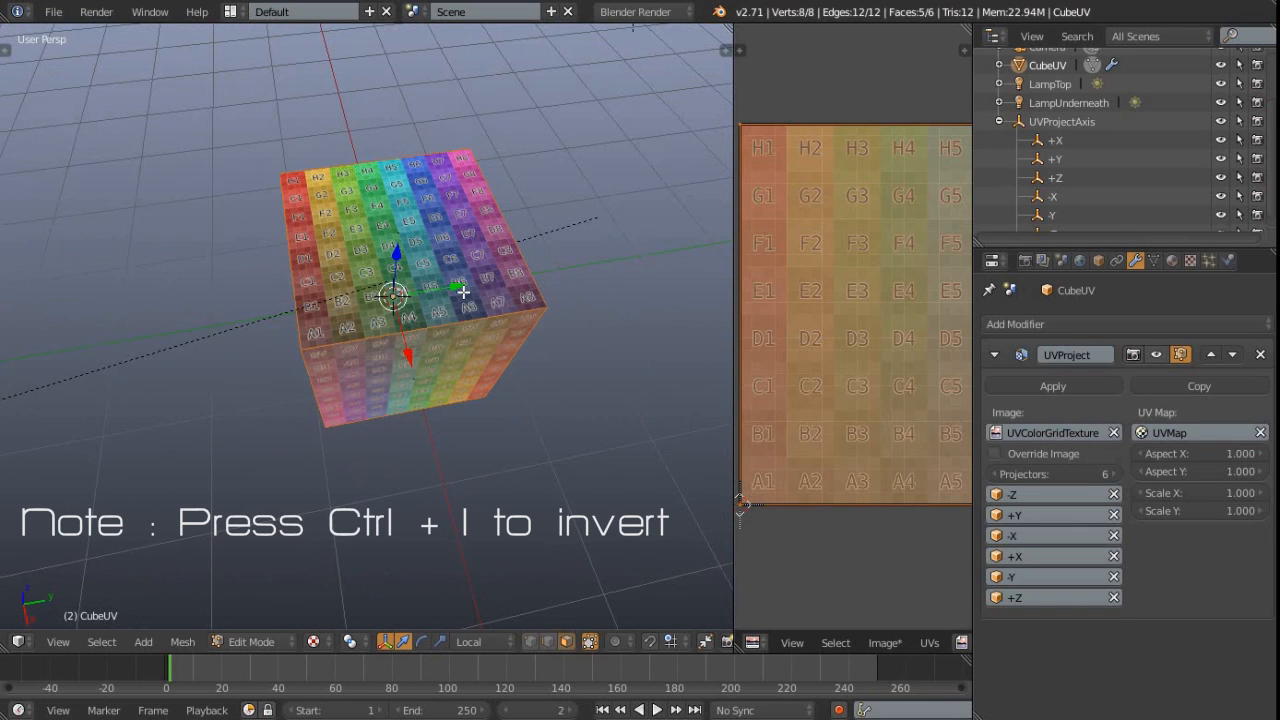
pyautogui.press('x')
pyautogui.click(463, 292)
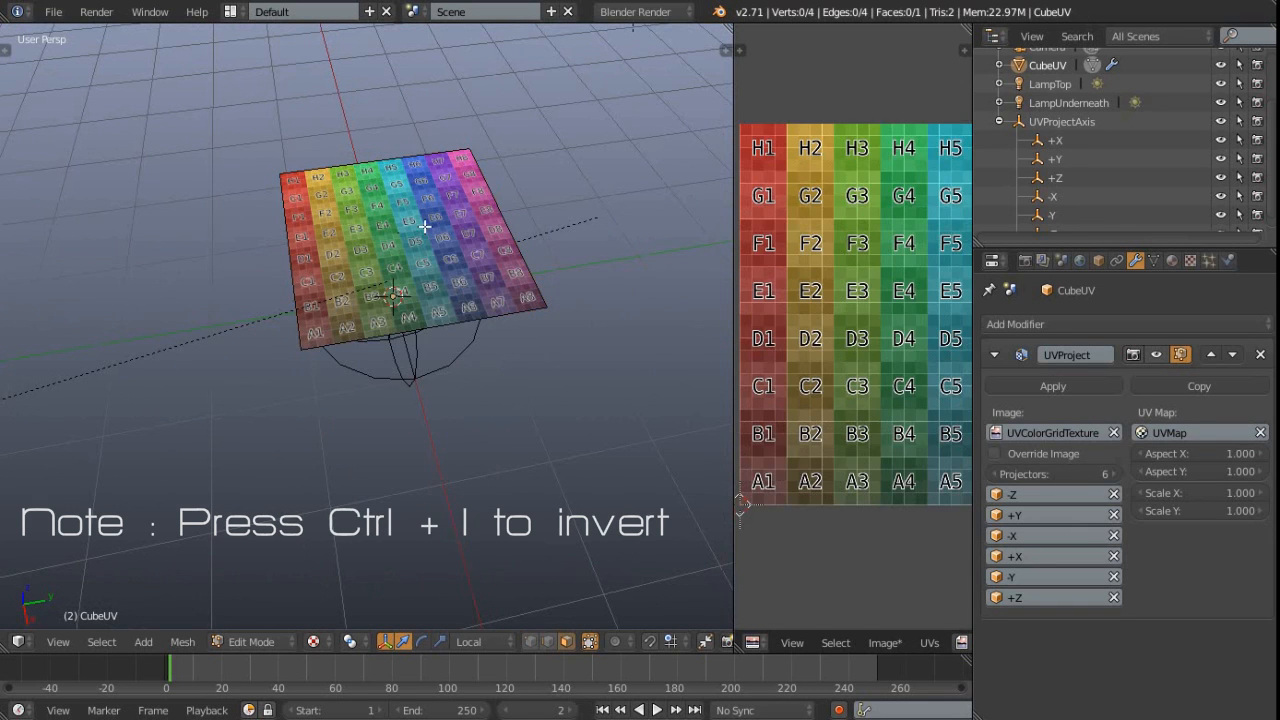
pyautogui.press('a')
pyautogui.scroll(1, 400, 235)
pyautogui.moveTo(493, 277); pyautogui.dragTo(391, 337, button='middle')
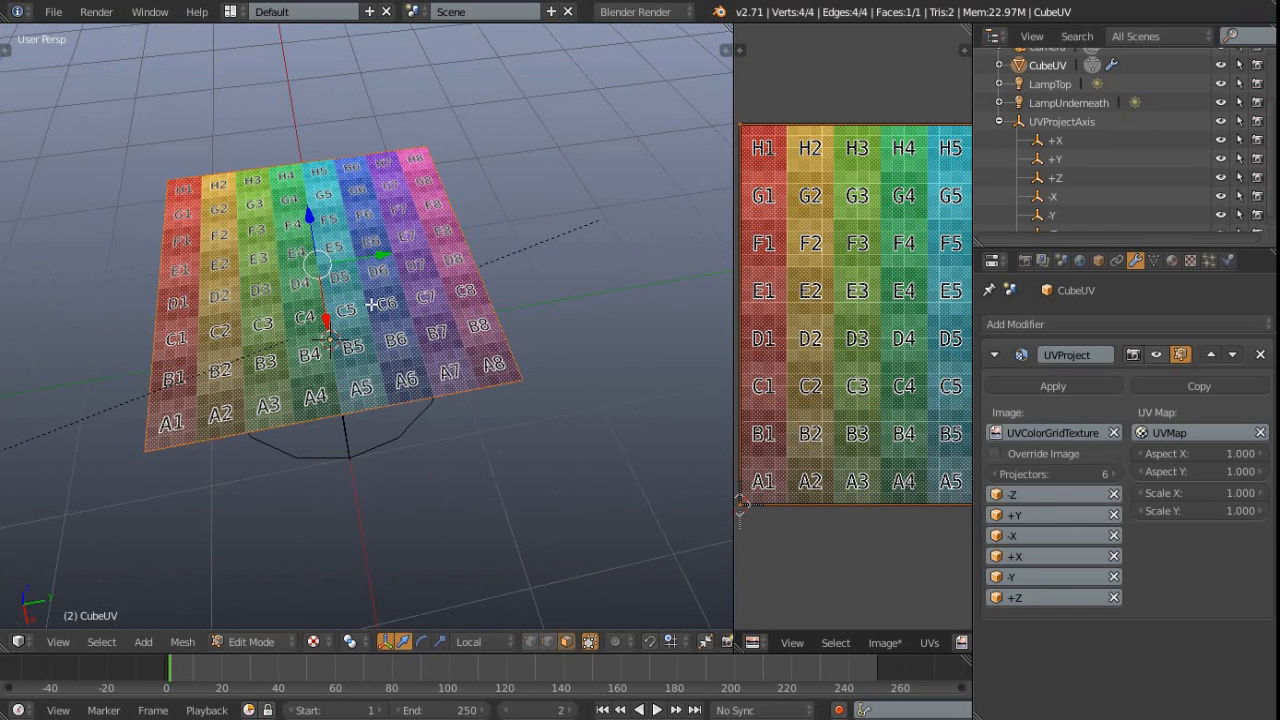
# Subdivide the remaining top face of CubeUV twice.
pyautogui.press('w')
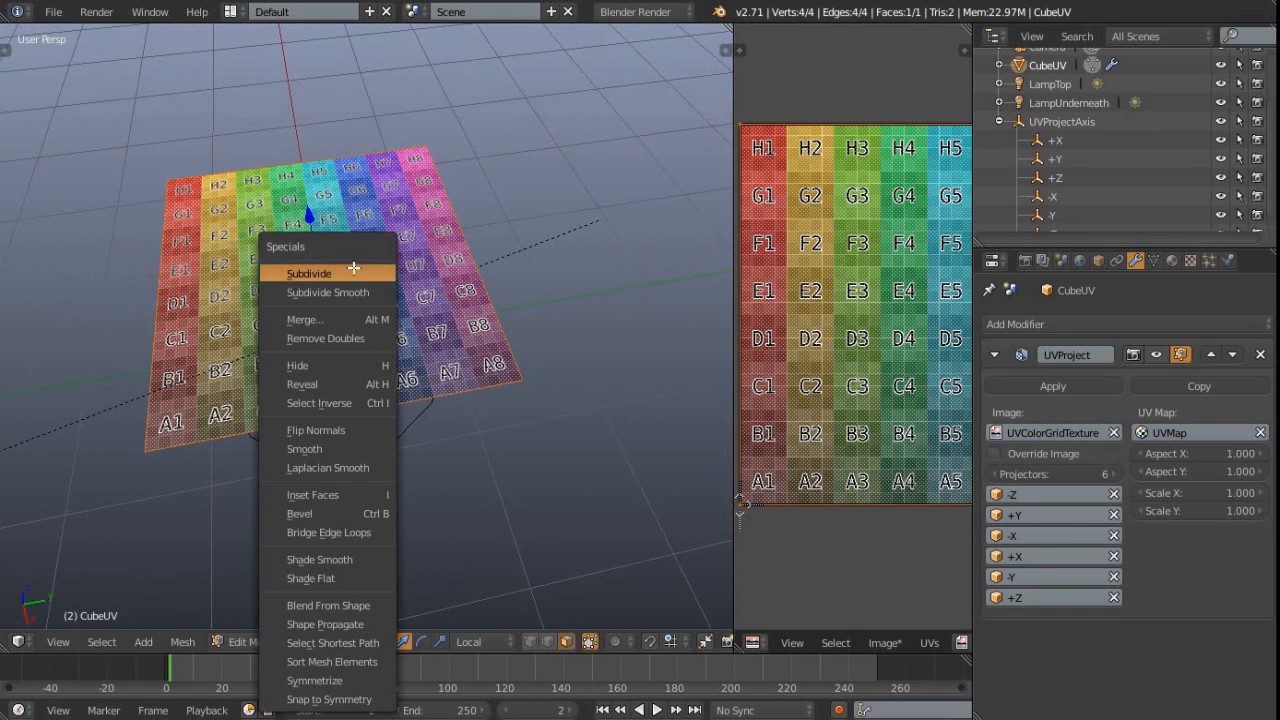
pyautogui.click(353, 270)
pyautogui.press('w')
pyautogui.click(382, 263)
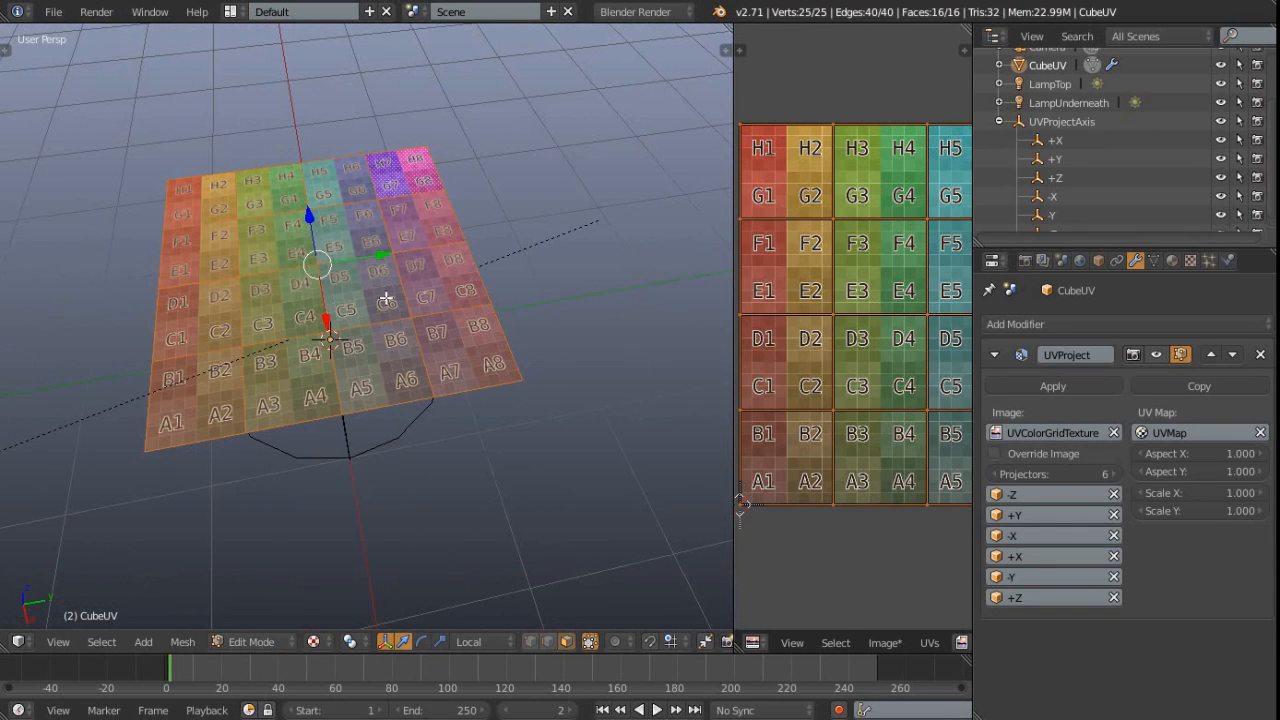
pyautogui.scroll(3, 350, 290)
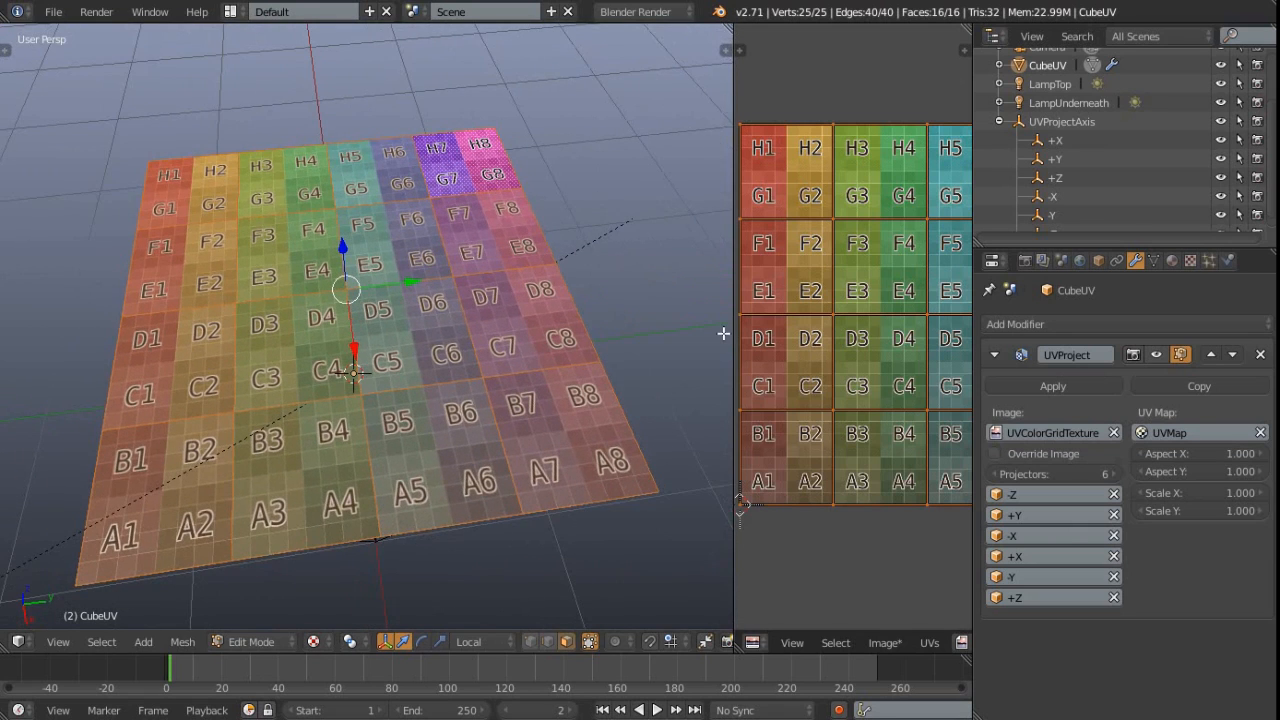
# Widen the UV editor to examine the subdivided UV grid, and restore the layout in favour of the 3D view.
pyautogui.moveTo(733, 334); pyautogui.dragTo(446, 334)
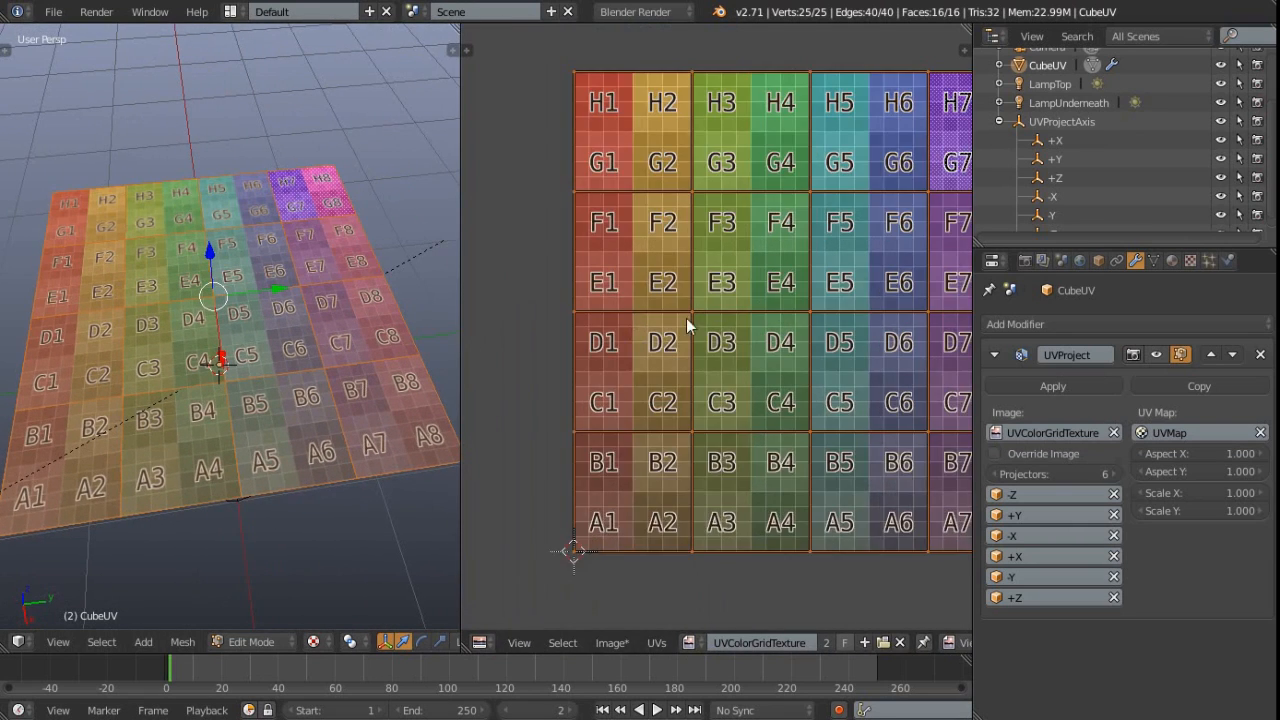
pyautogui.scroll(2, 718, 333)
pyautogui.scroll(-3, 718, 333)
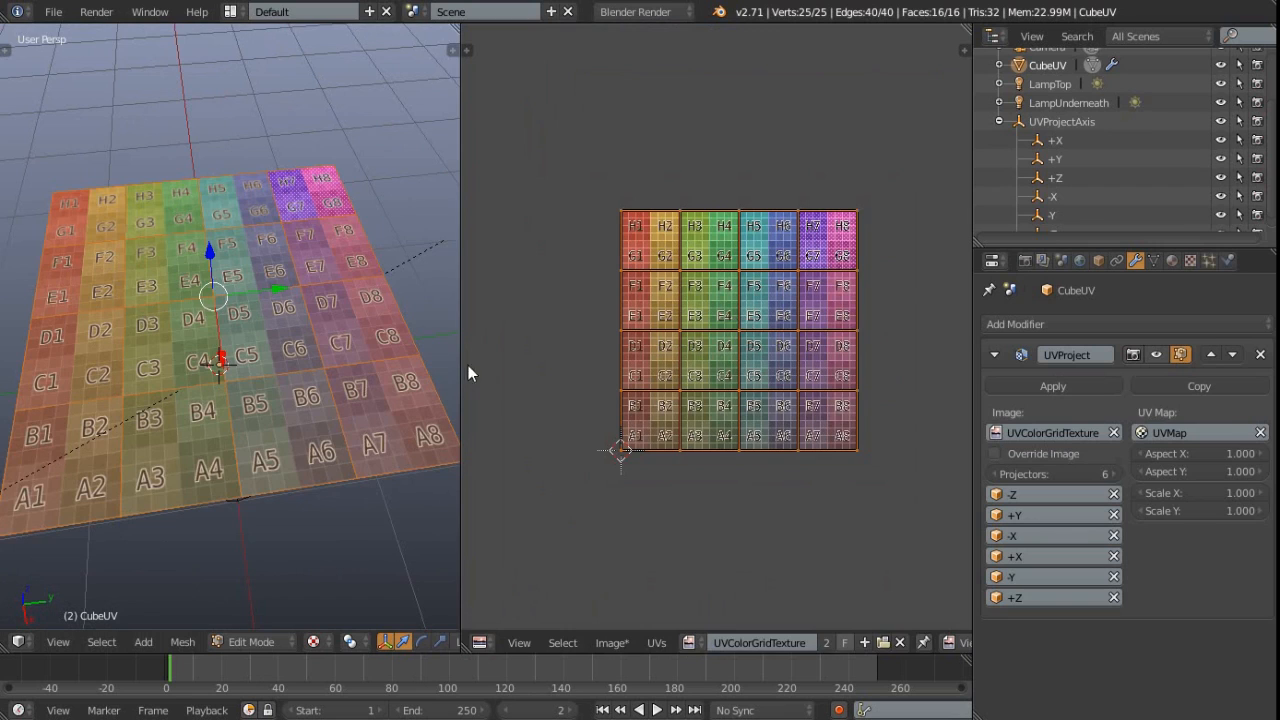
pyautogui.moveTo(460, 361); pyautogui.dragTo(730, 357)
# In vertex select mode, select the vertex where tiles D2, D3, E2 and E3 meet and shift its UV with Move UV in top view.
pyautogui.hotkey('ctrl', 'Tab')
pyautogui.click(275, 253)
pyautogui.rightClick(207, 303)
pyautogui.keyDown('shift'); pyautogui.moveTo(275, 320); pyautogui.dragTo(432, 376, button='middle'); pyautogui.keyUp('shift')
pyautogui.press('KP_7')
pyautogui.scroll(4, 374, 341)
pyautogui.press('g')
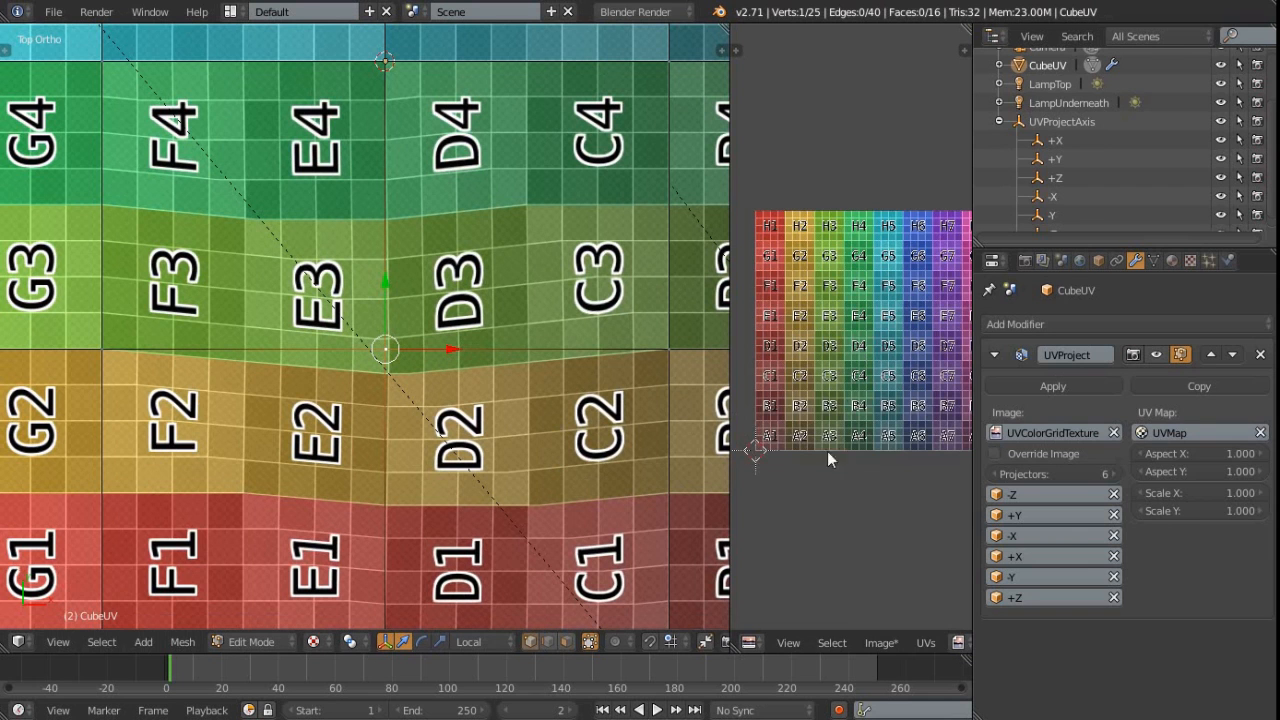
# Turn on selection sync between the UV editor and the mesh, and show the shifted vertex's UV closely.
pyautogui.moveTo(884, 646); pyautogui.dragTo(523, 658, button='middle')
pyautogui.click(946, 642)
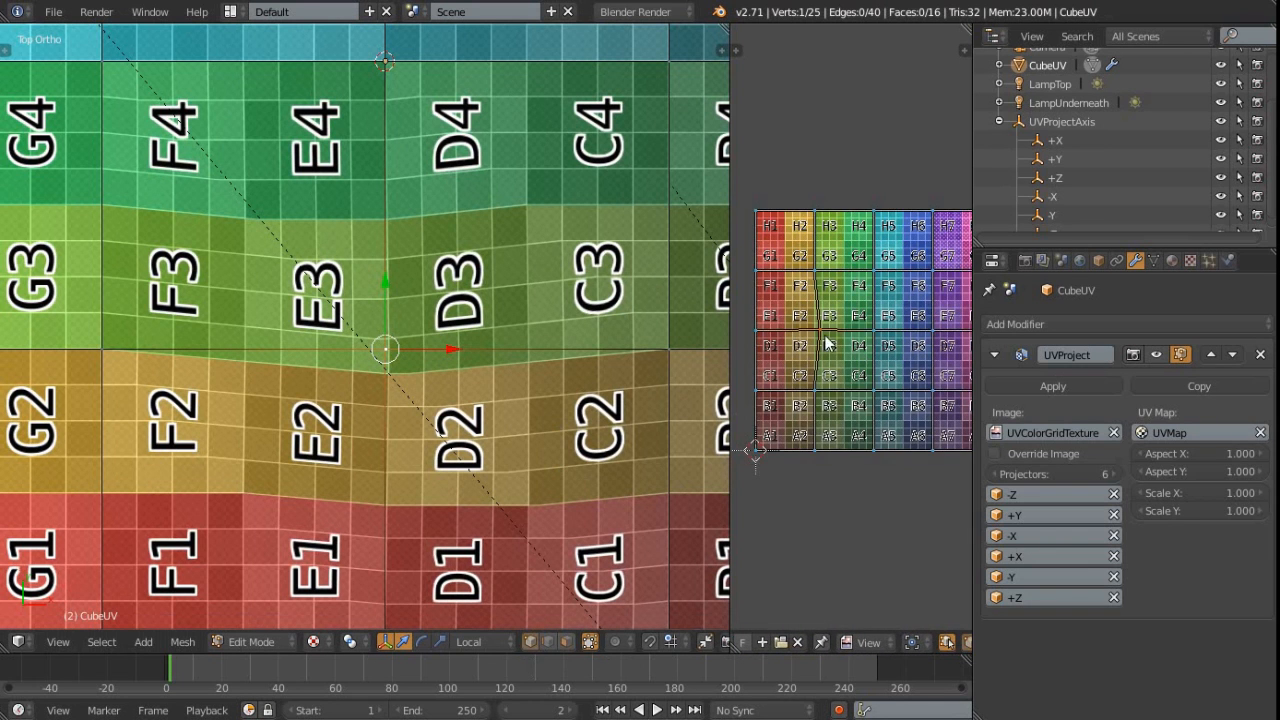
pyautogui.scroll(1, 830, 343)
pyautogui.scroll(1, 825, 338)
pyautogui.scroll(1, 366, 354)
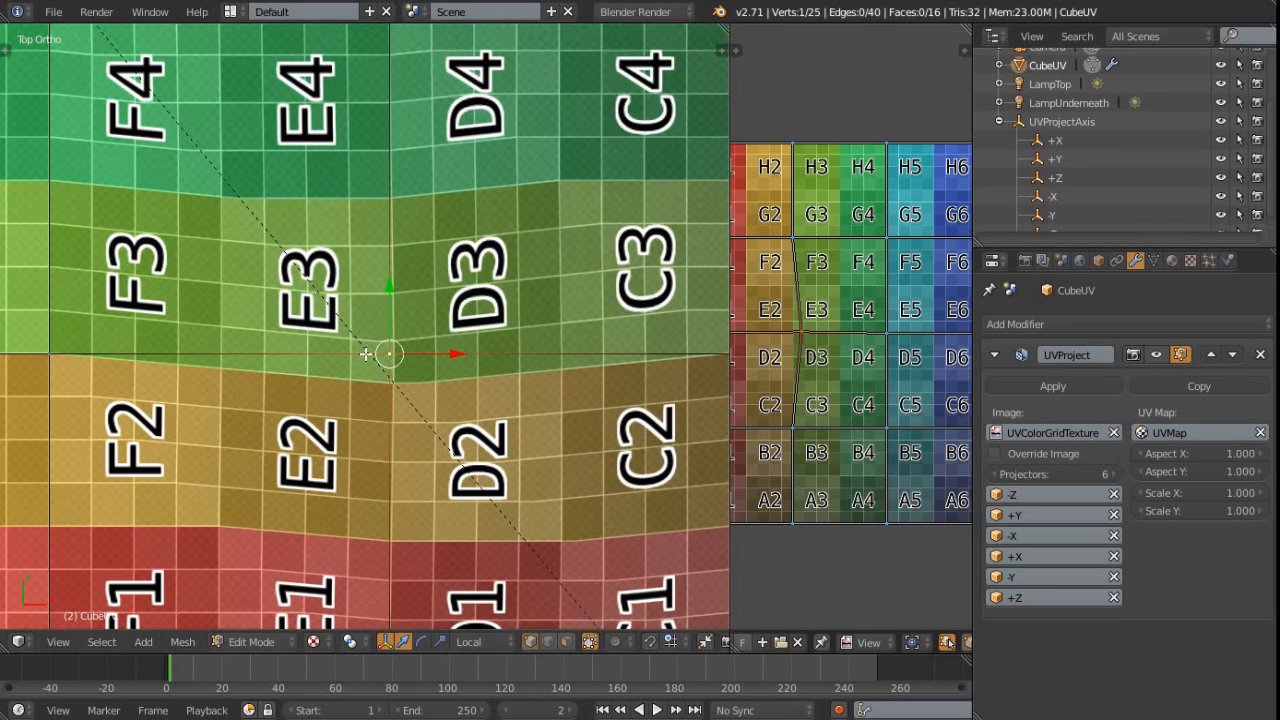
# Examine the distorted texture at the selected vertex up close and return its UV to the corner of the four tiles.
pyautogui.scroll(4, 382, 367)
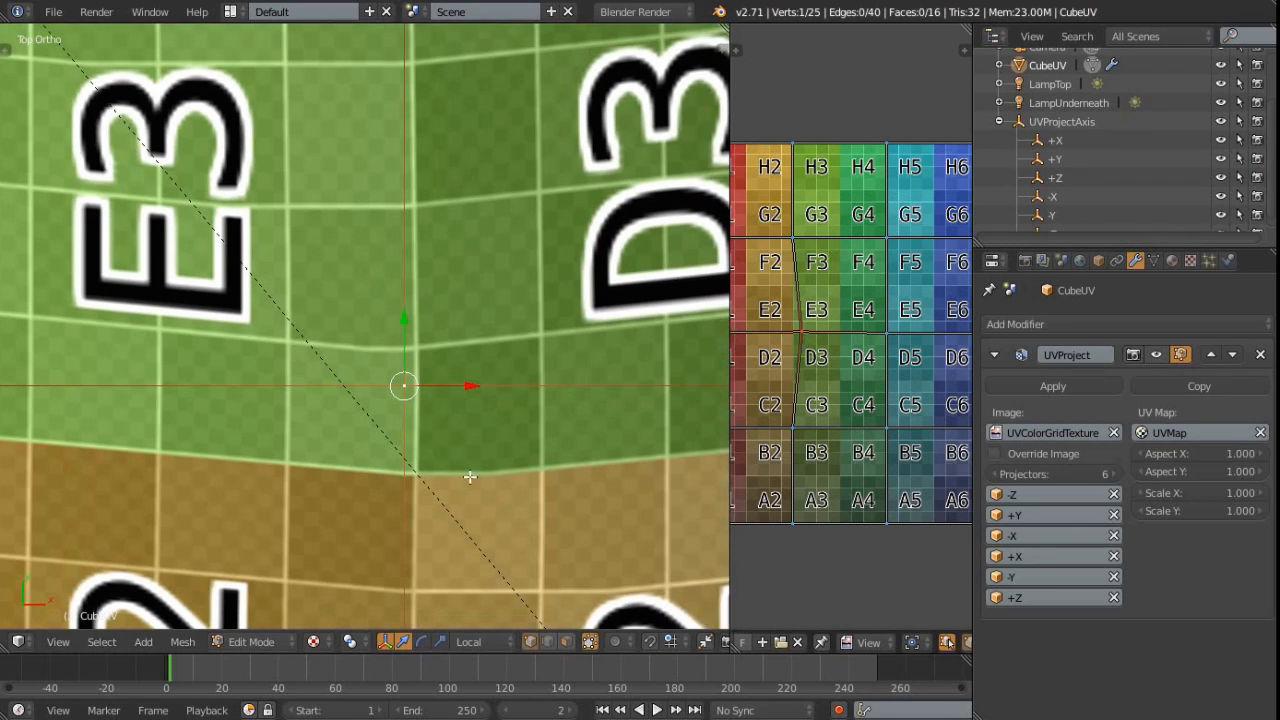
pyautogui.moveTo(470, 477); pyautogui.dragTo(500, 428, button='middle')
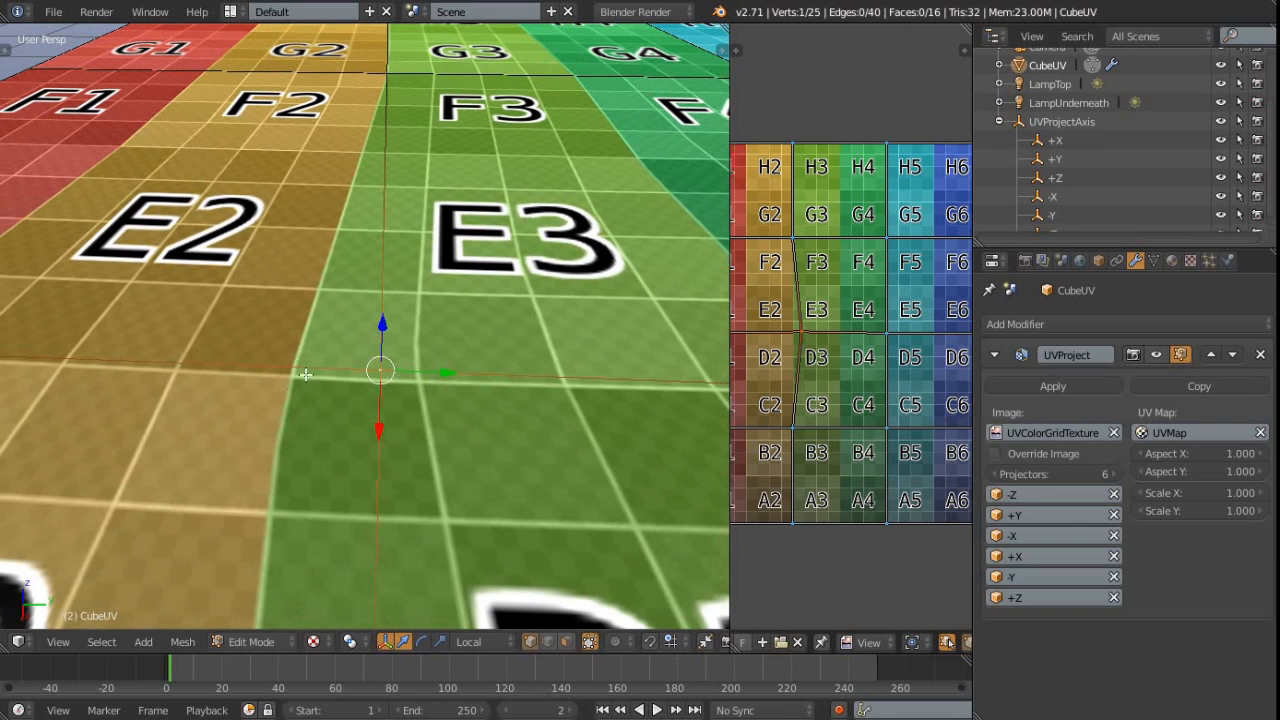
pyautogui.moveTo(450, 417); pyautogui.dragTo(327, 324, button='middle')
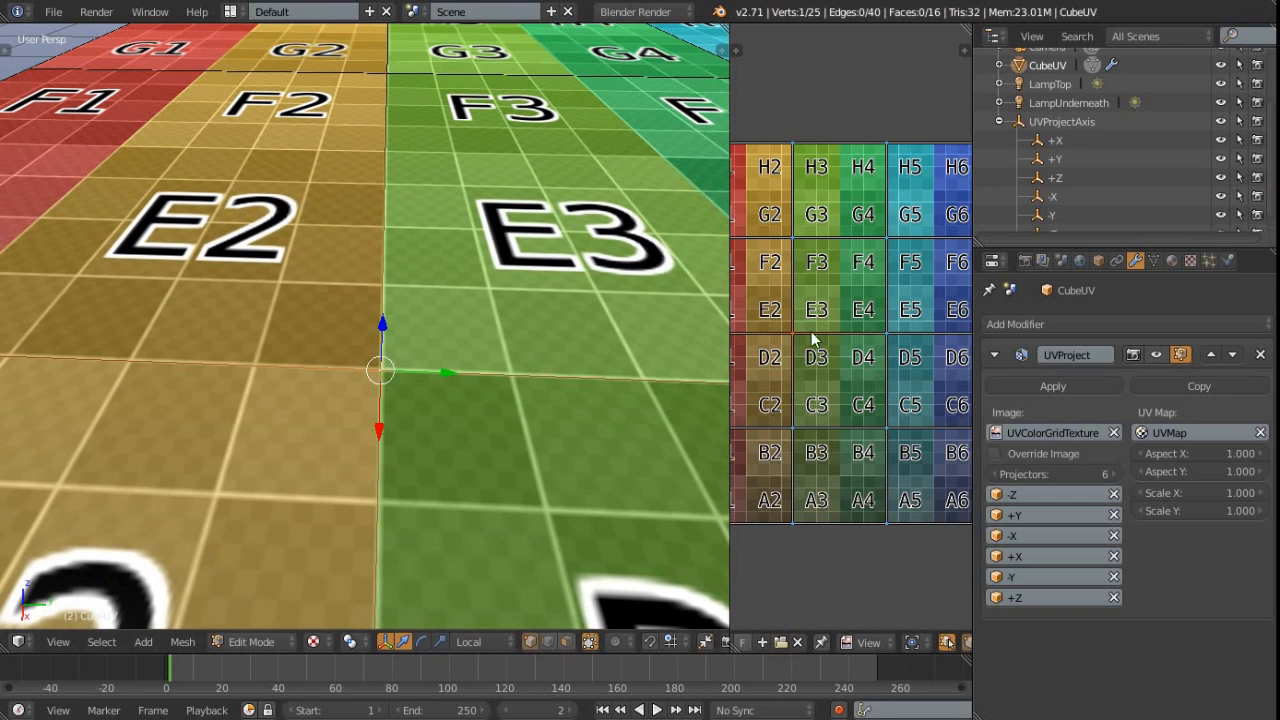
# Return CubeUV to Object Mode and view the whole textured plane.
pyautogui.moveTo(180, 404); pyautogui.dragTo(343, 345, button='middle')
pyautogui.scroll(-9, 302, 375)
pyautogui.scroll(5, 465, 370)
pyautogui.press('Tab')
pyautogui.moveTo(532, 297); pyautogui.dragTo(429, 362, button='middle')
pyautogui.scroll(3, 424, 290)
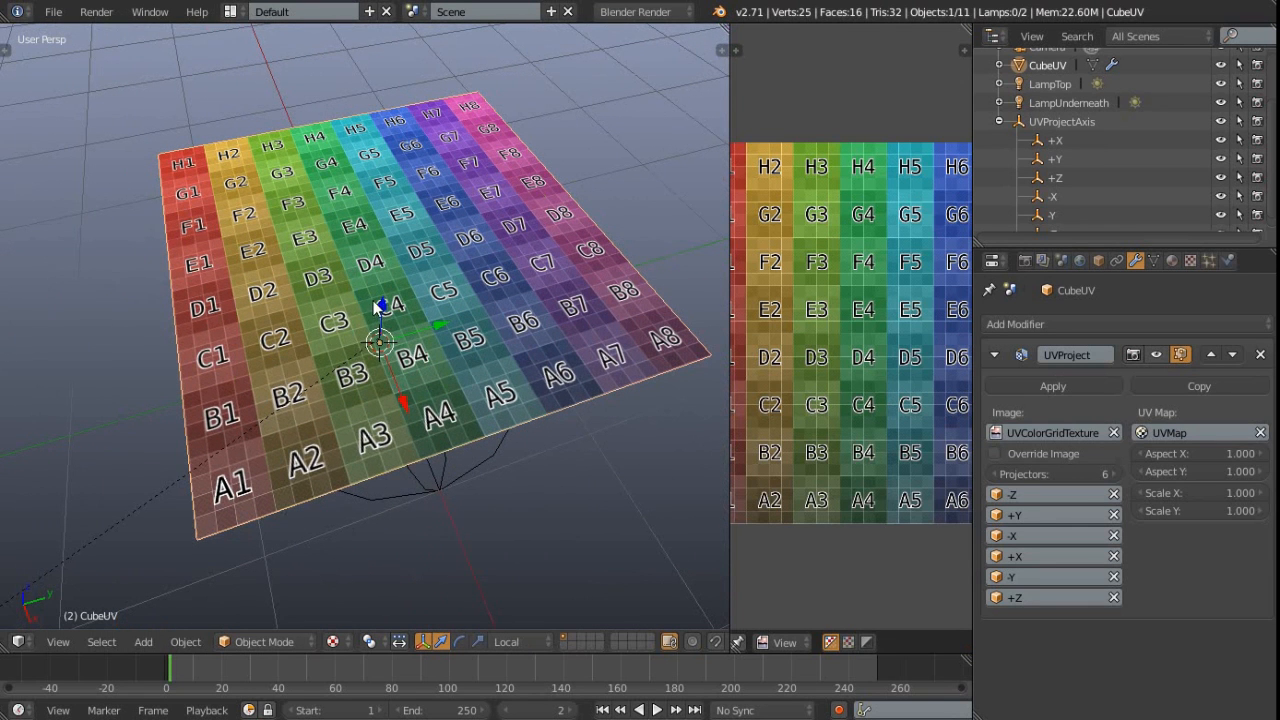
pyautogui.moveTo(324, 341); pyautogui.dragTo(340, 336, button='middle')
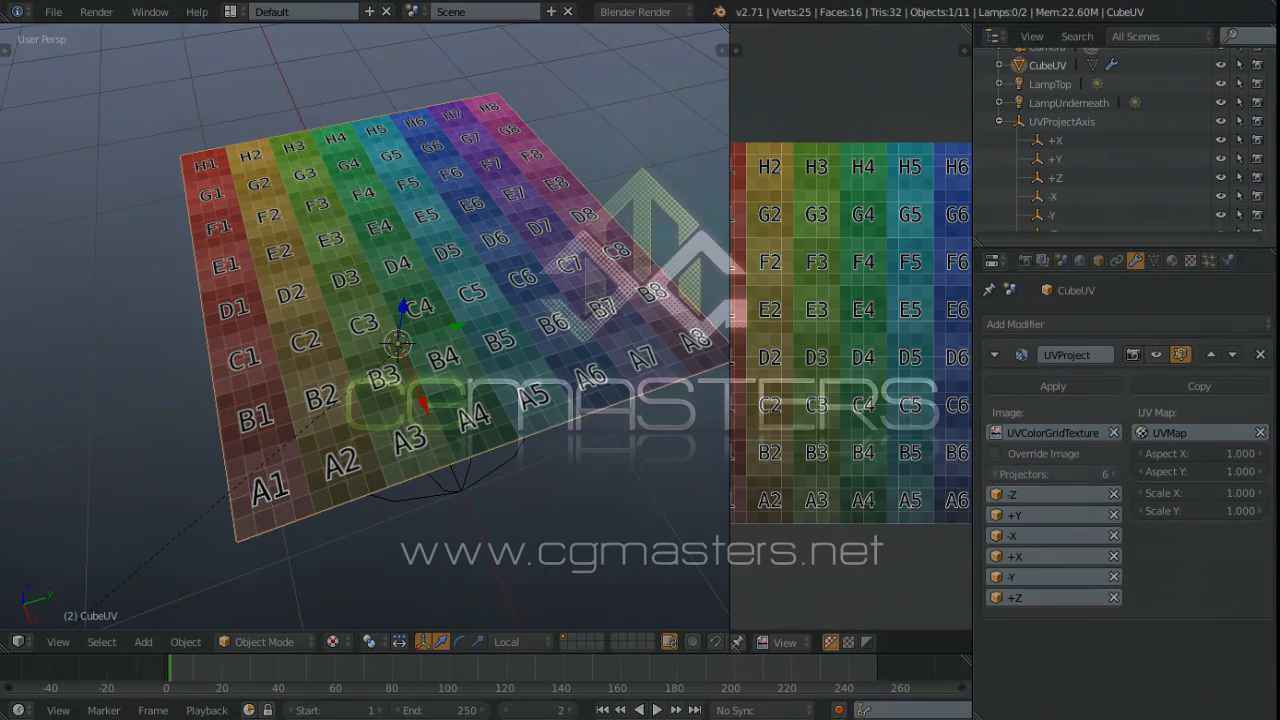